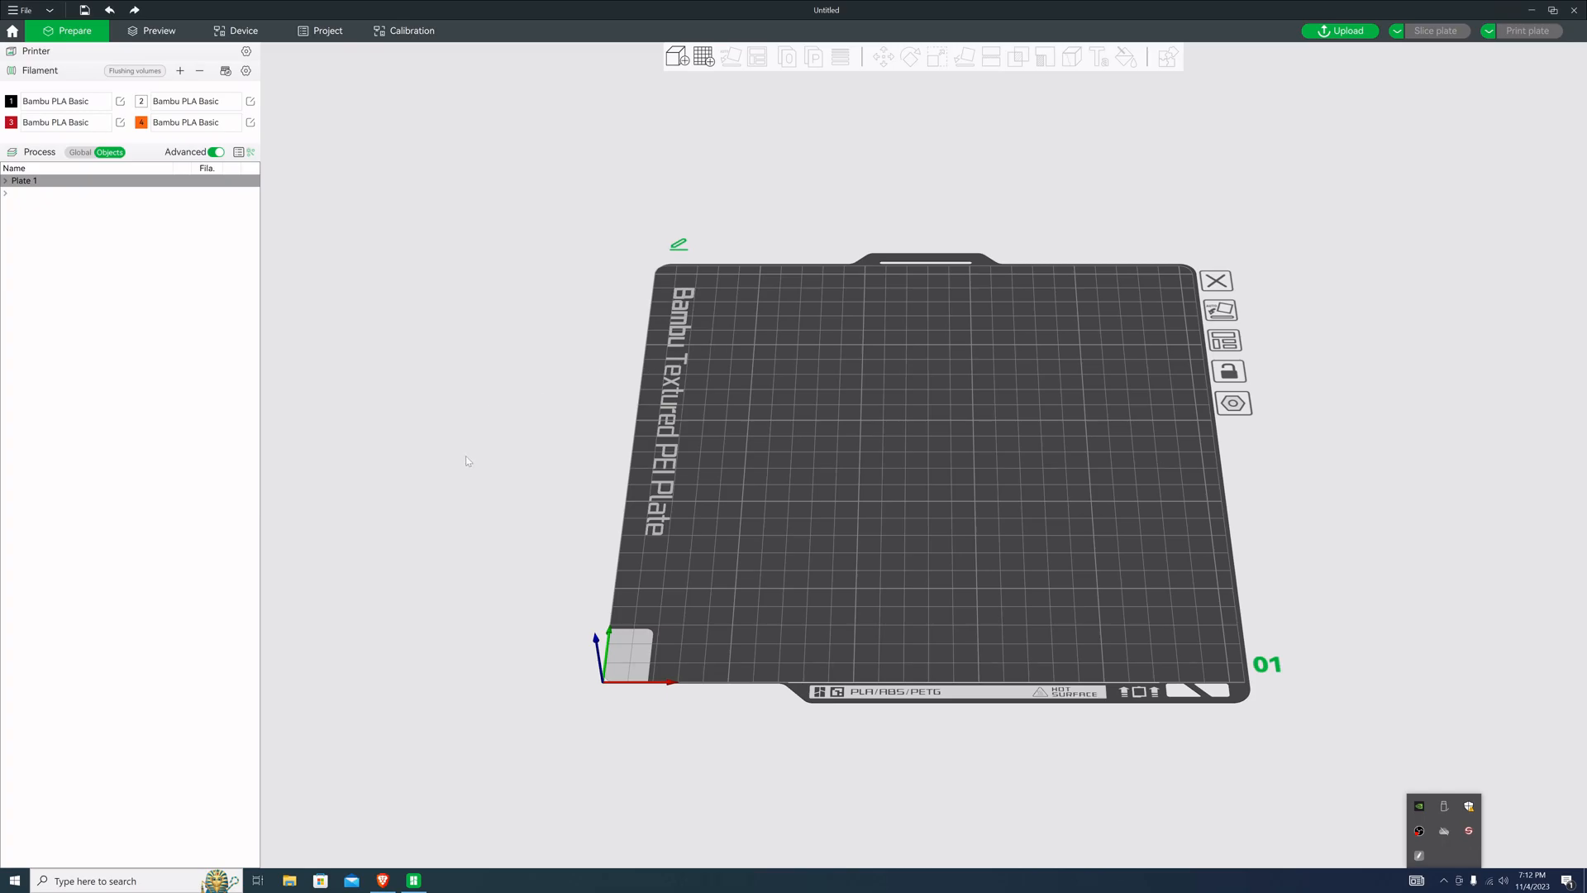
Add a cylinder primitive to the plate and scale it to 100 × 100 × 3 mm
left_click_drag(467, 460, 478, 446)
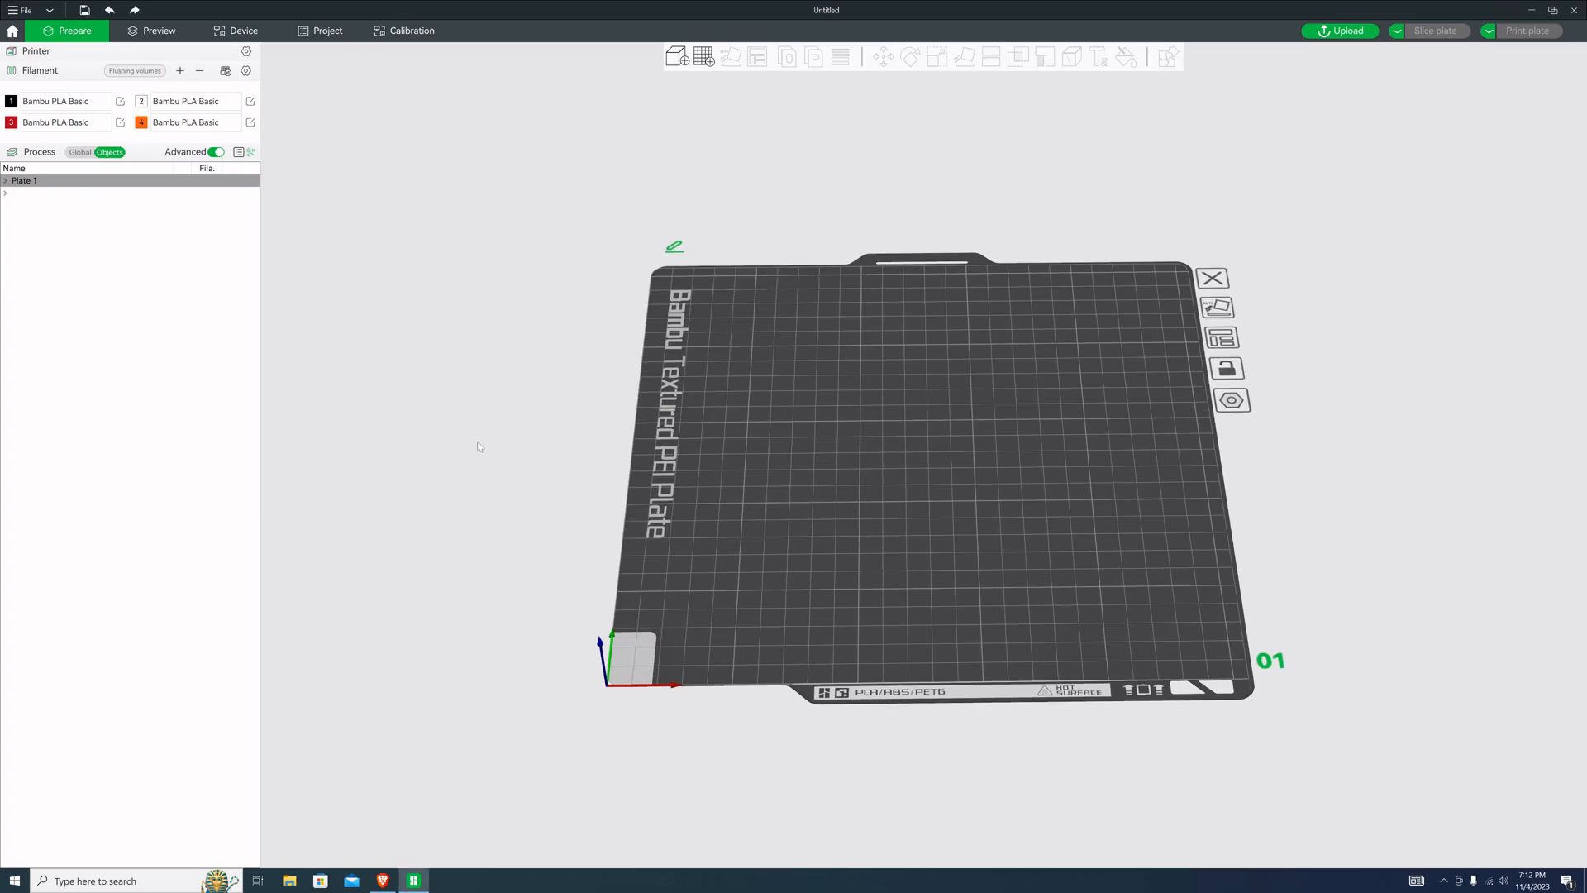
key("1")
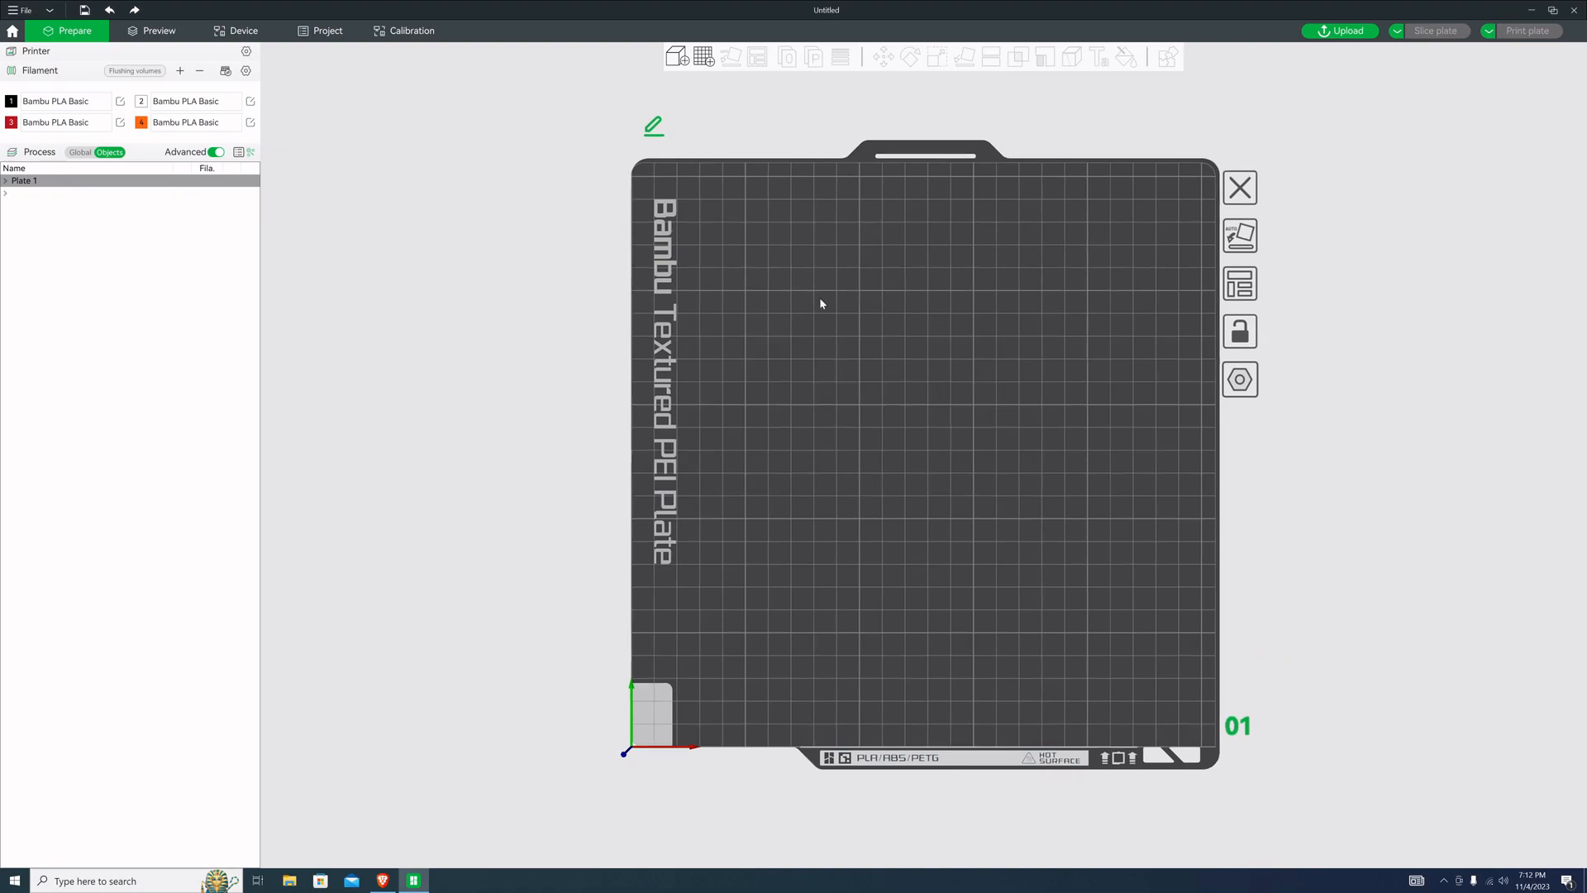
right_click(904, 320)
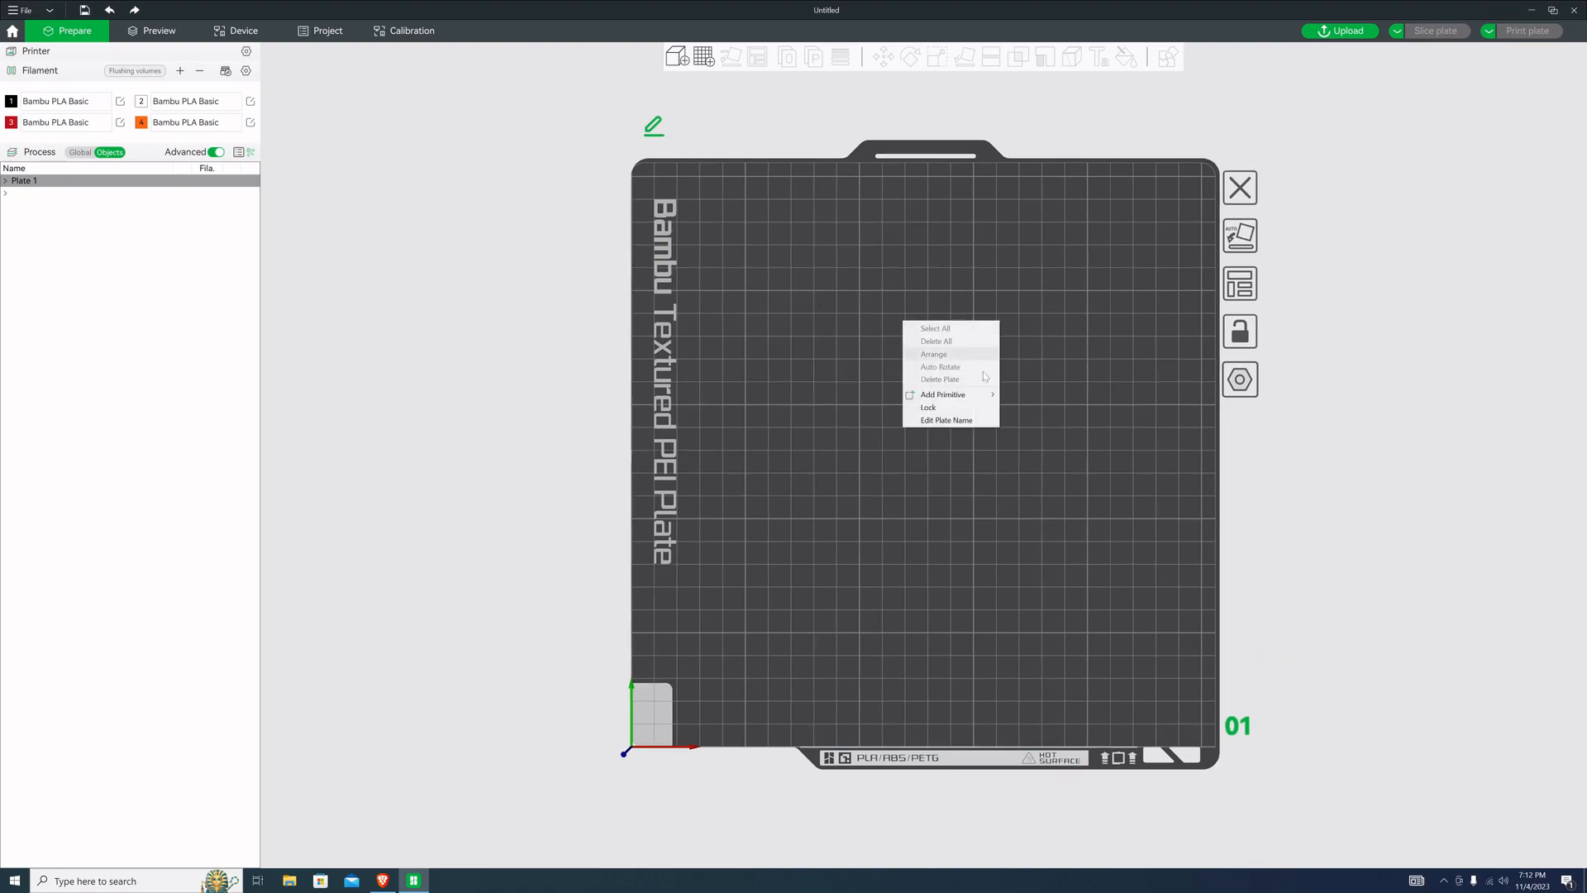
mouse_move(945, 394)
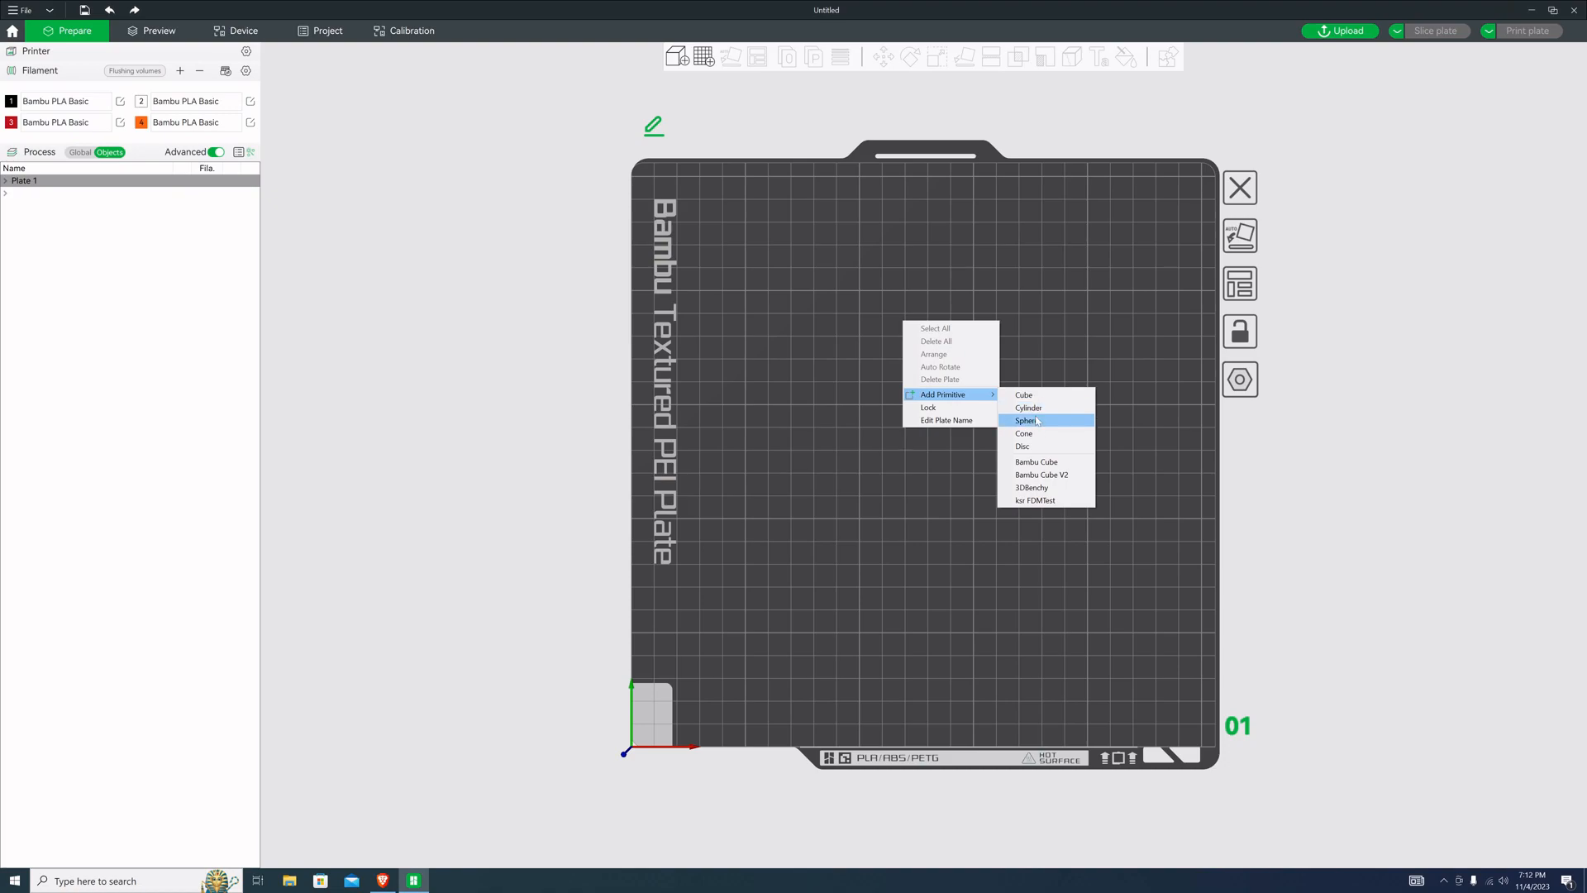
left_click(1028, 407)
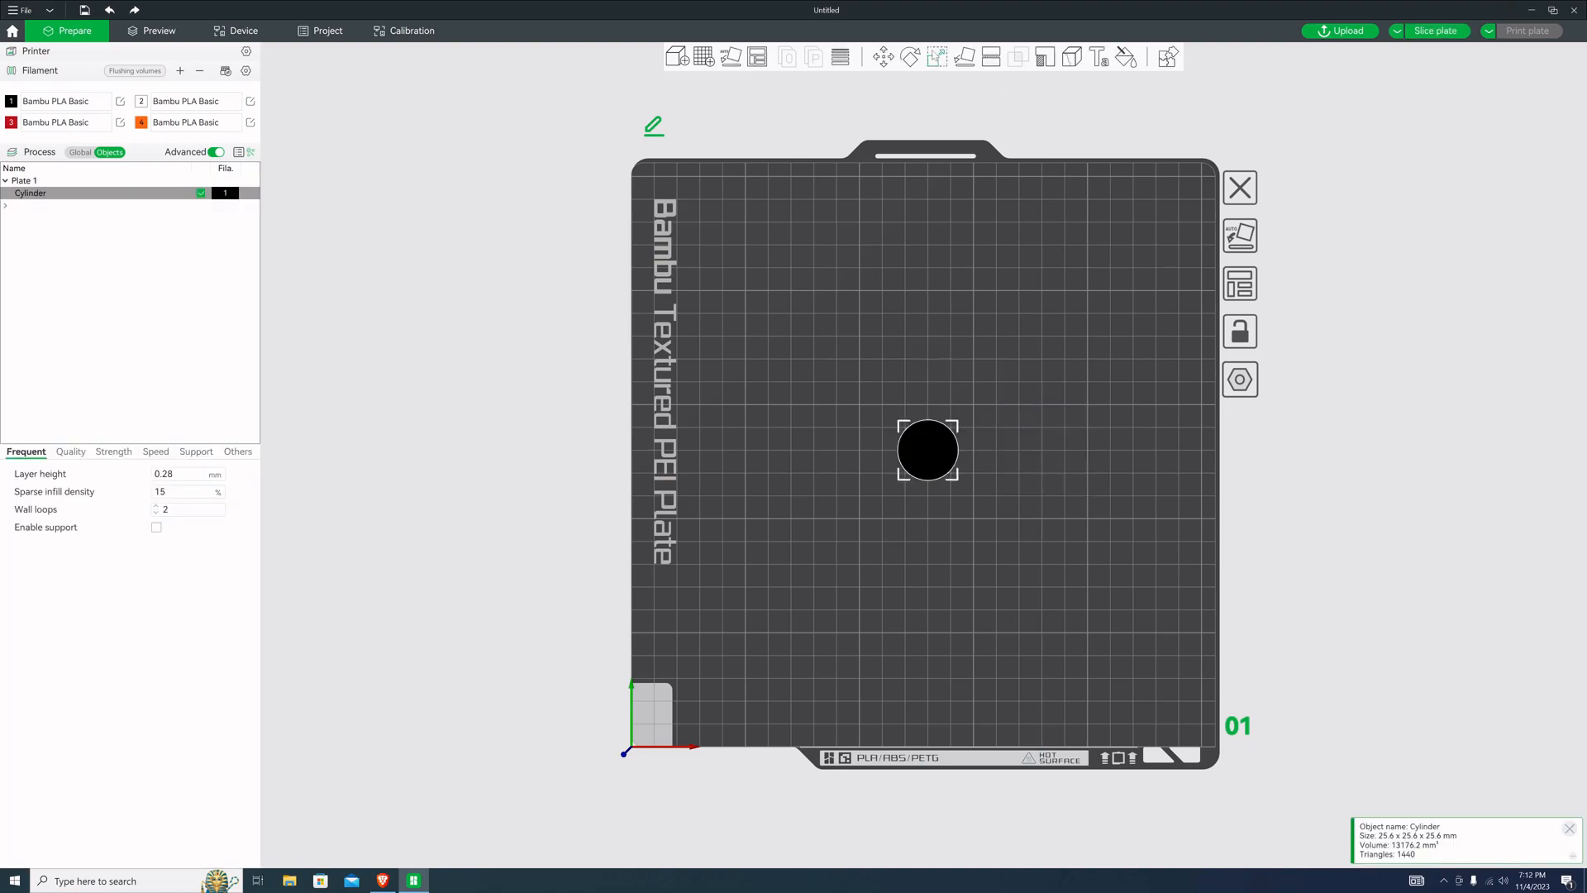
left_click(937, 58)
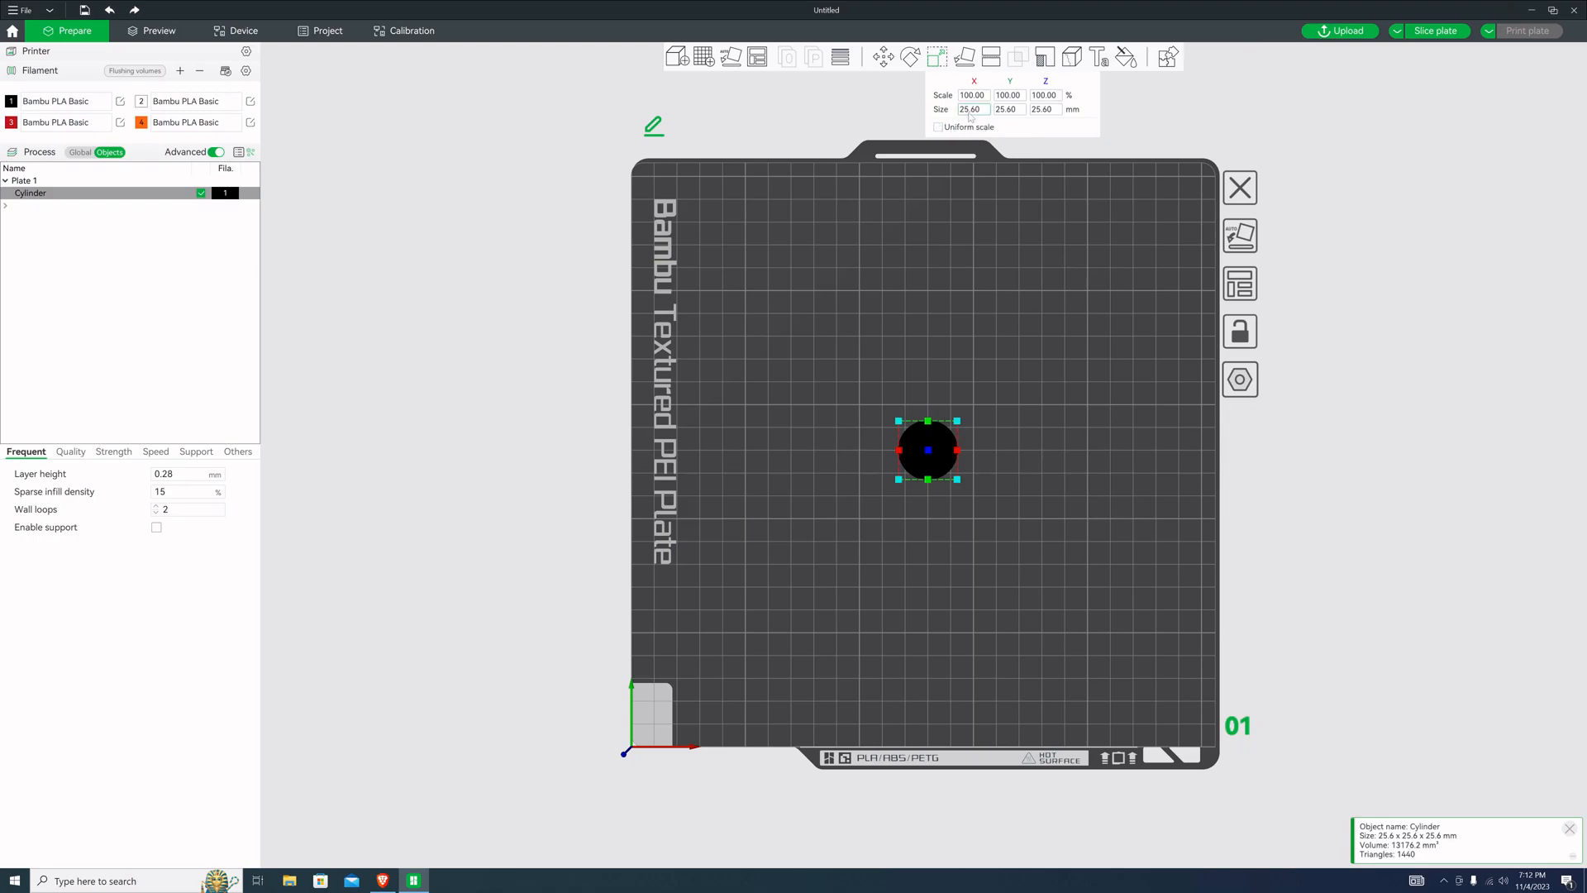
left_click(970, 109)
type("1")
type("0")
key("Tab")
type("100")
key("Tab")
type("3")
key("Tab")
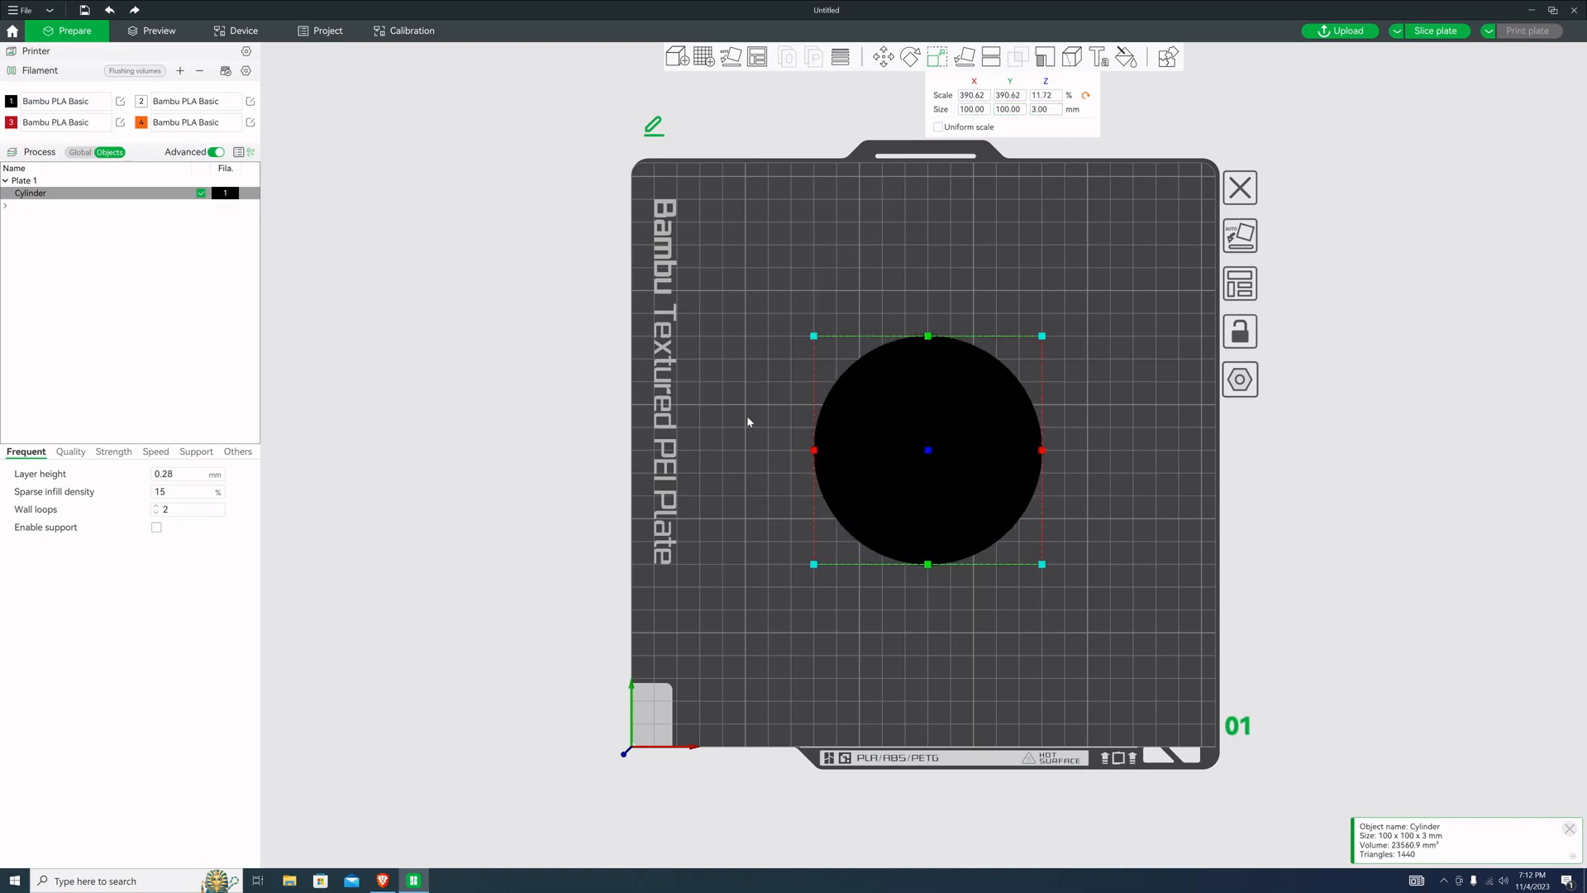
Select the Cylinder object in the object list, ready for adding a part
right_click(901, 403)
left_click(705, 373)
left_click(236, 197)
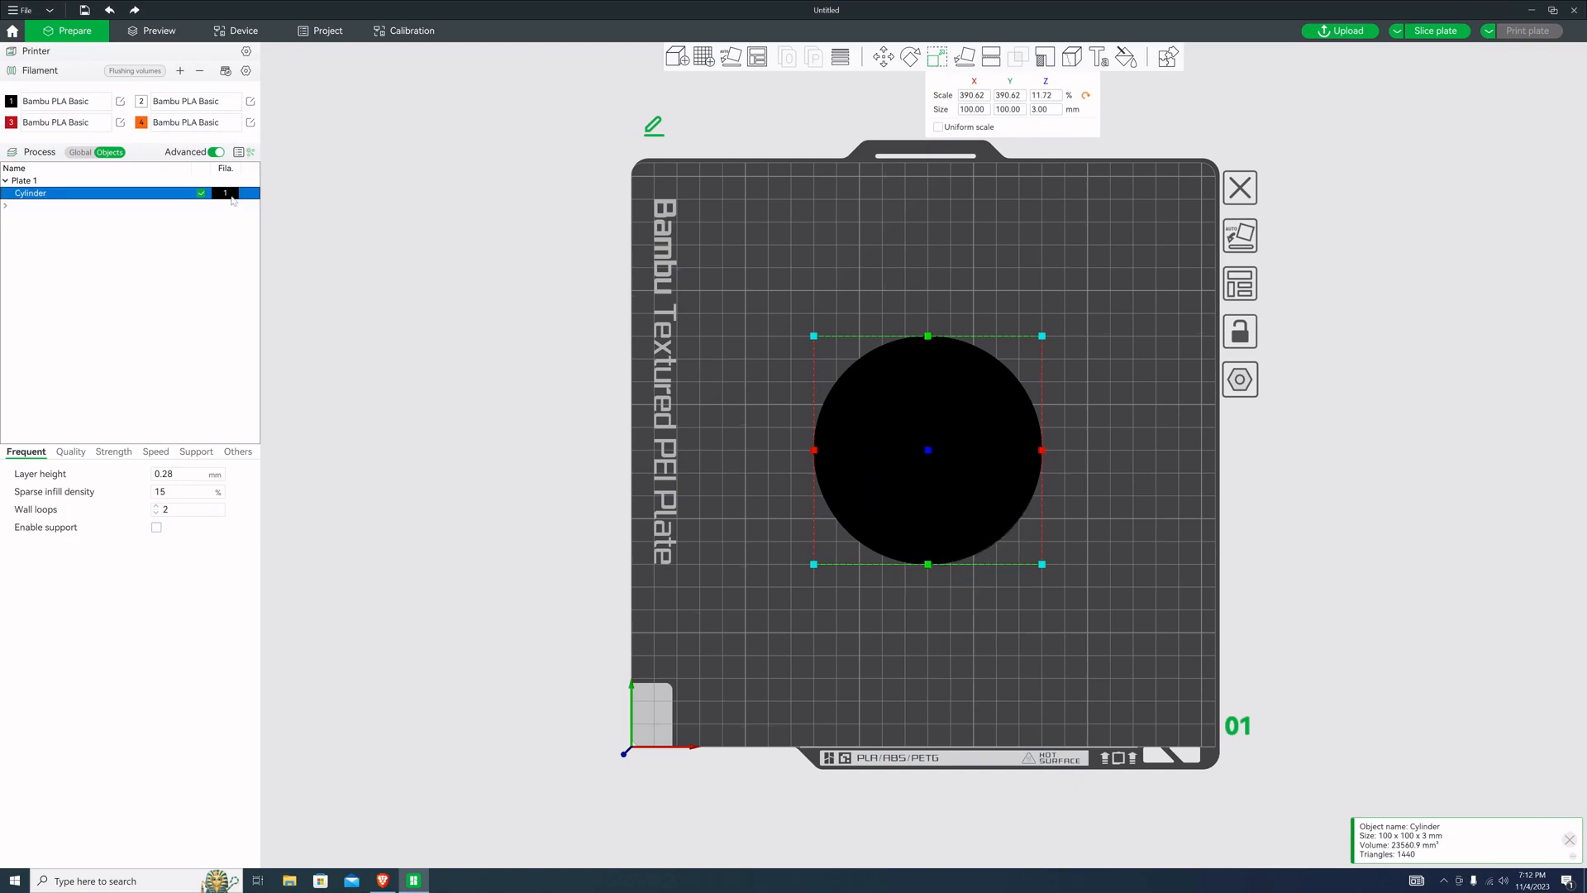
left_click(755, 273)
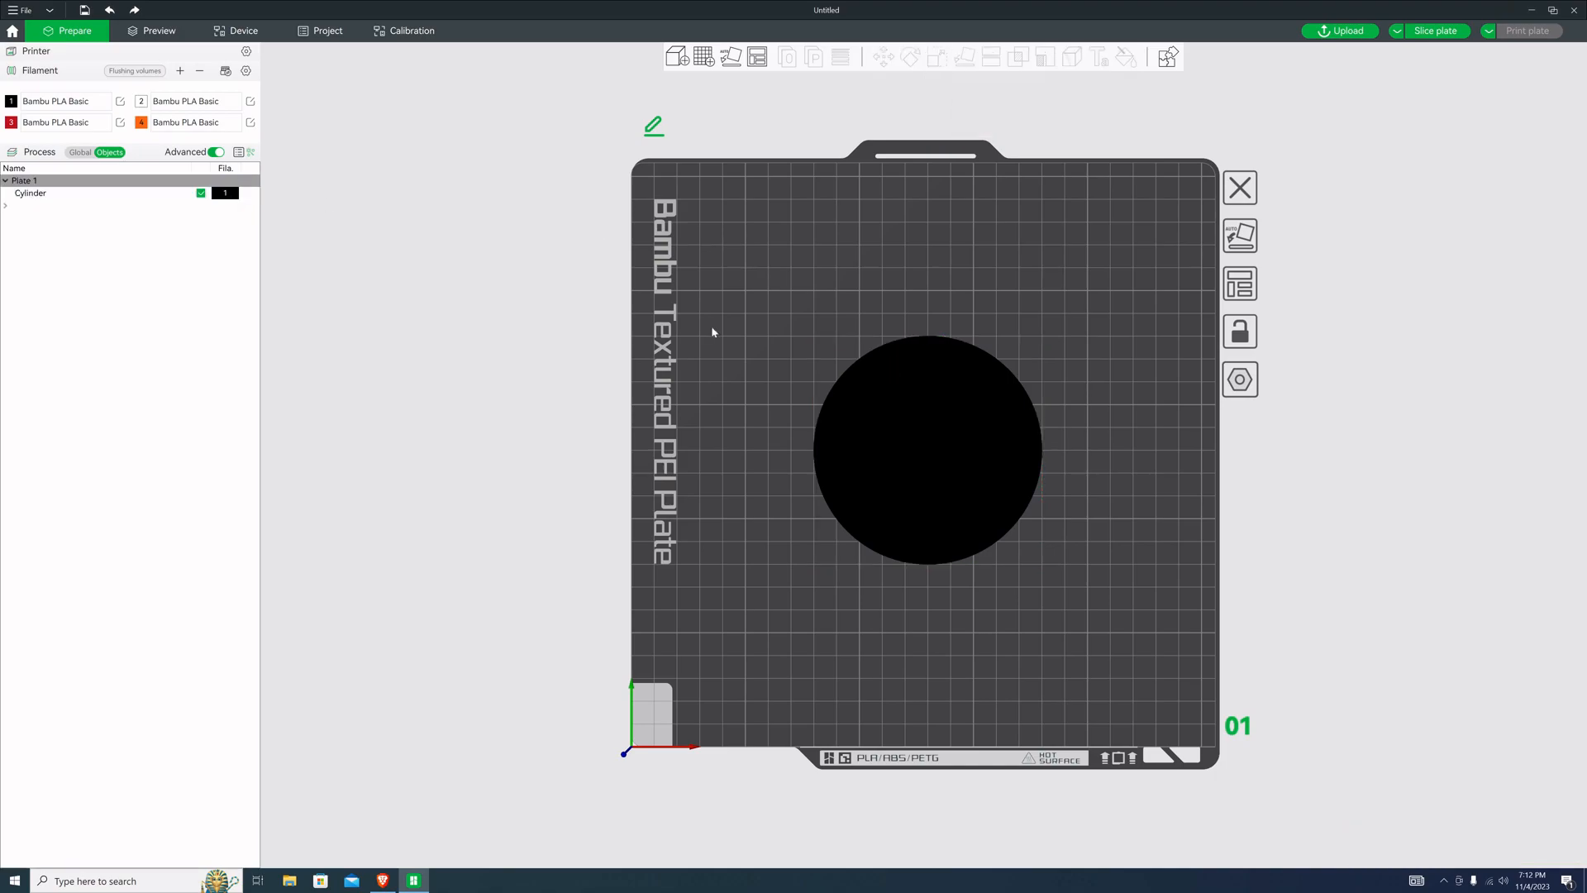
left_click(132, 196)
Add a second cylinder part to the object and scale it to 110 × 110 × 3 mm
right_click(130, 194)
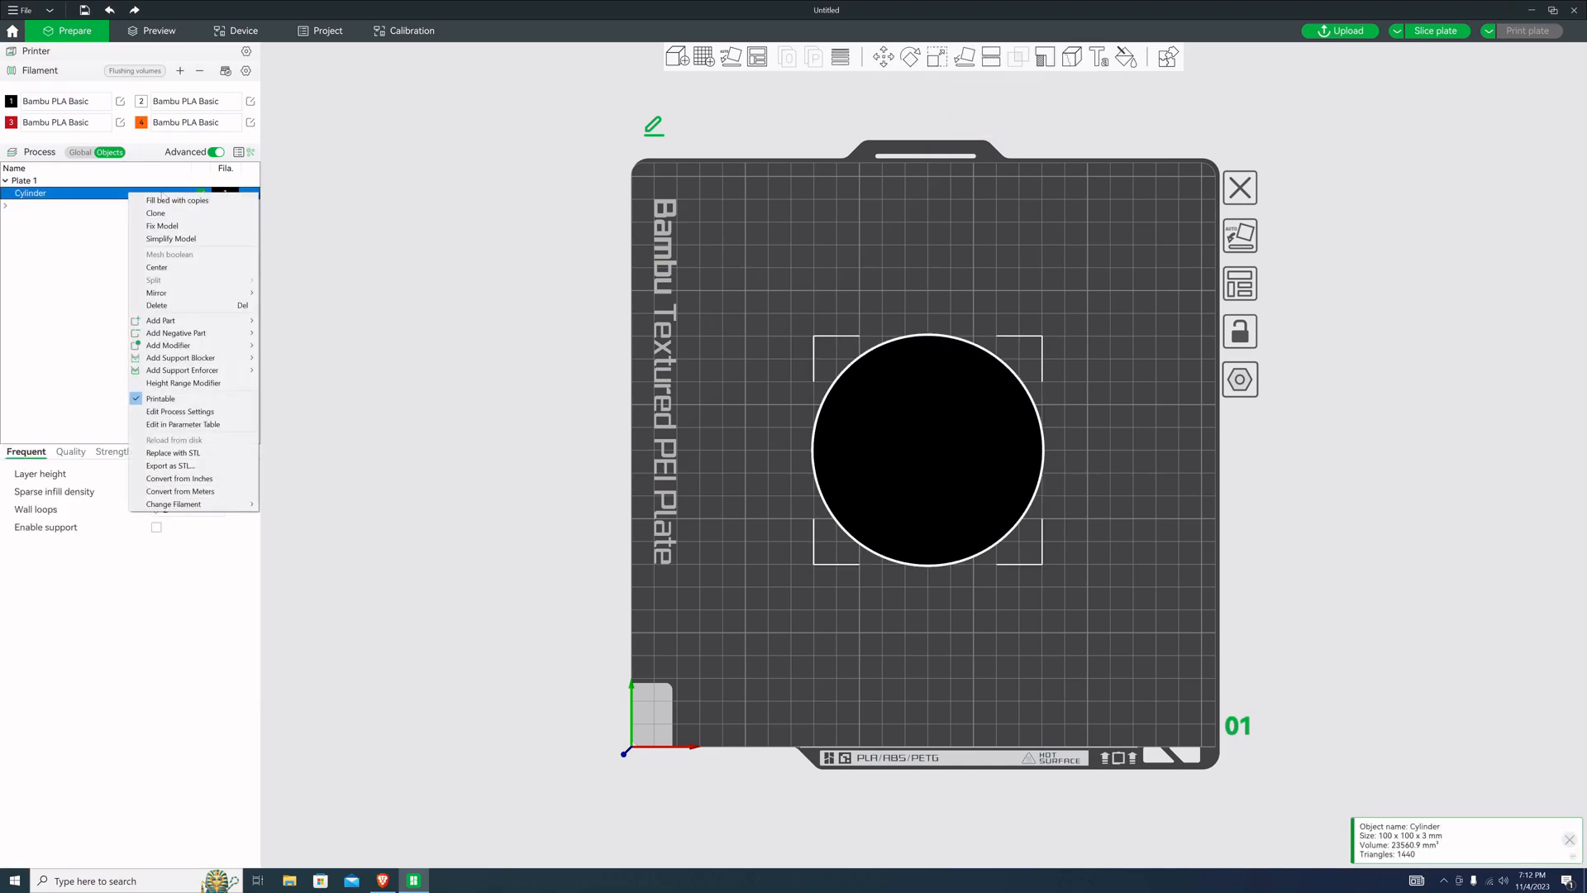
mouse_move(162, 319)
left_click(287, 349)
left_click(871, 450)
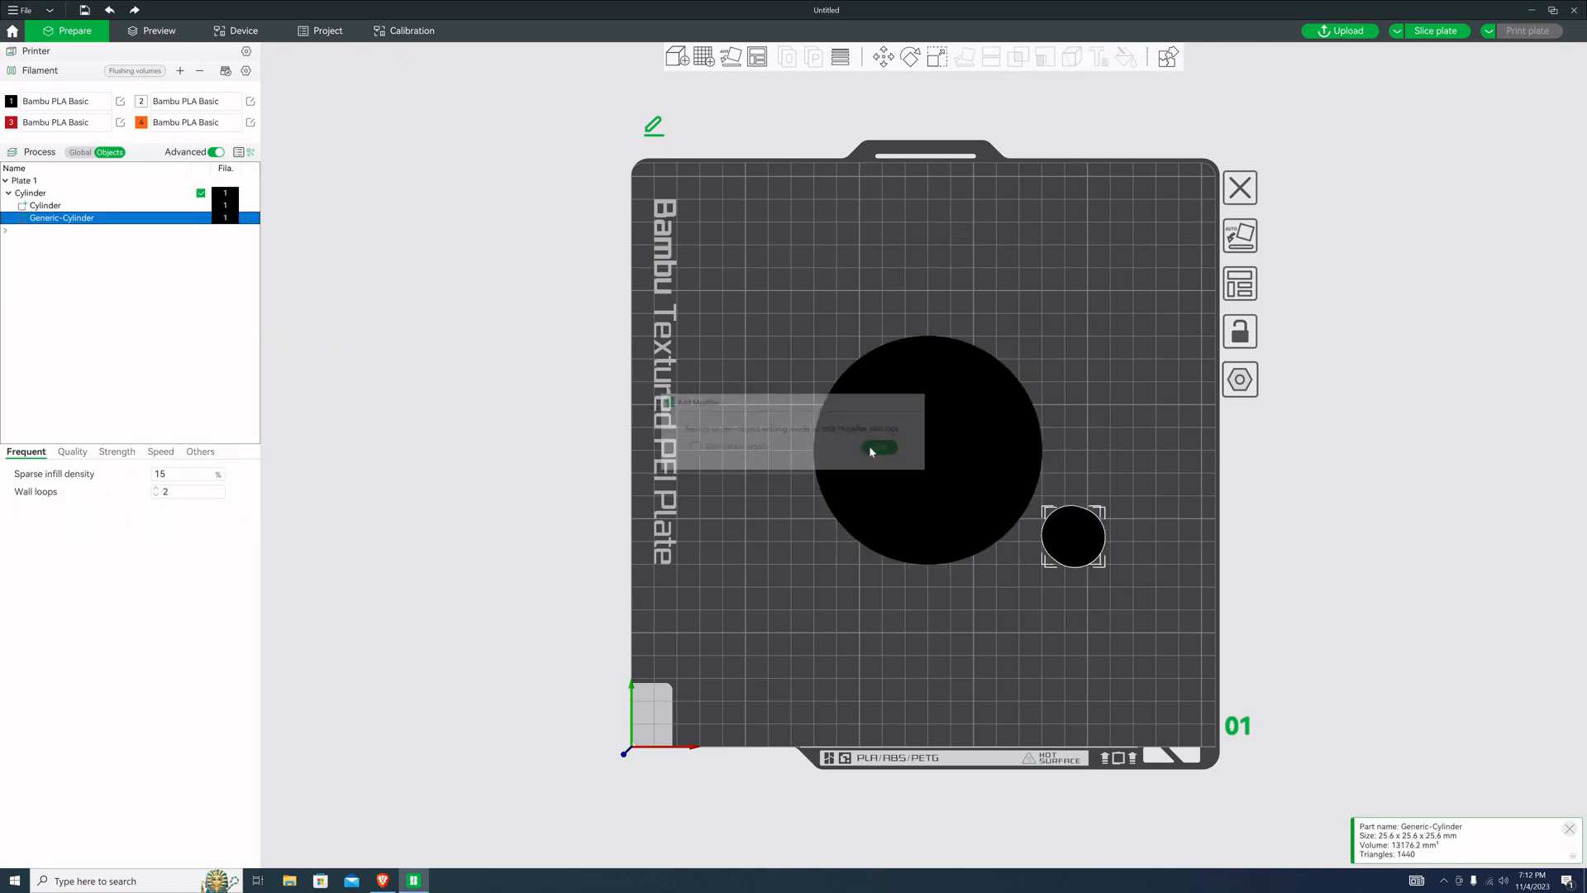
left_click(937, 57)
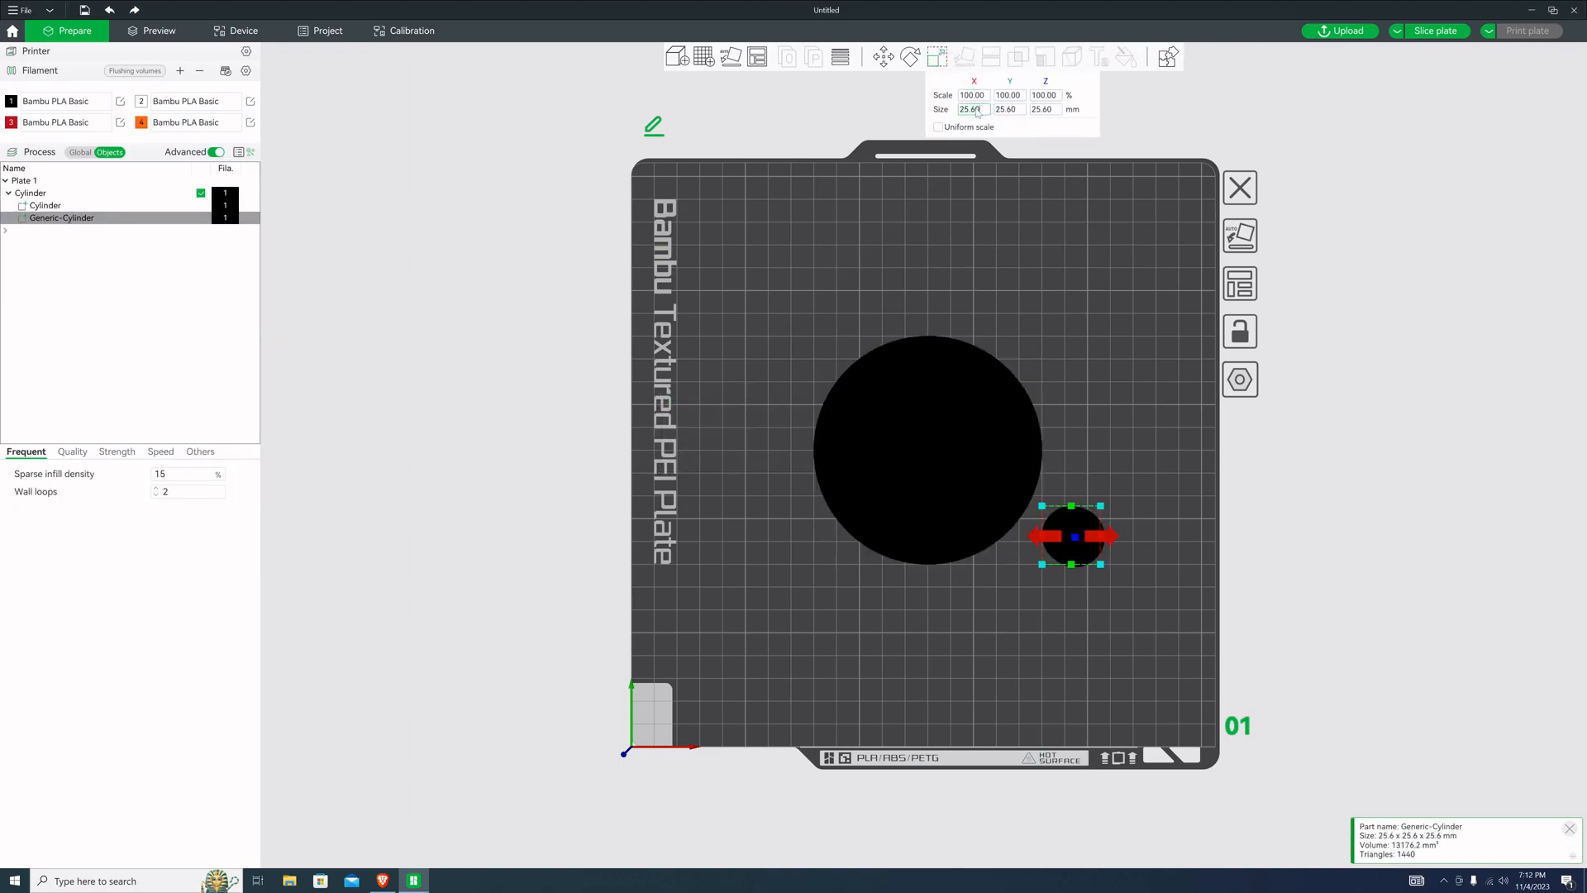
key("BackSpace")
key("BackSpace")
key("BackSpace")
type("110")
key("Tab")
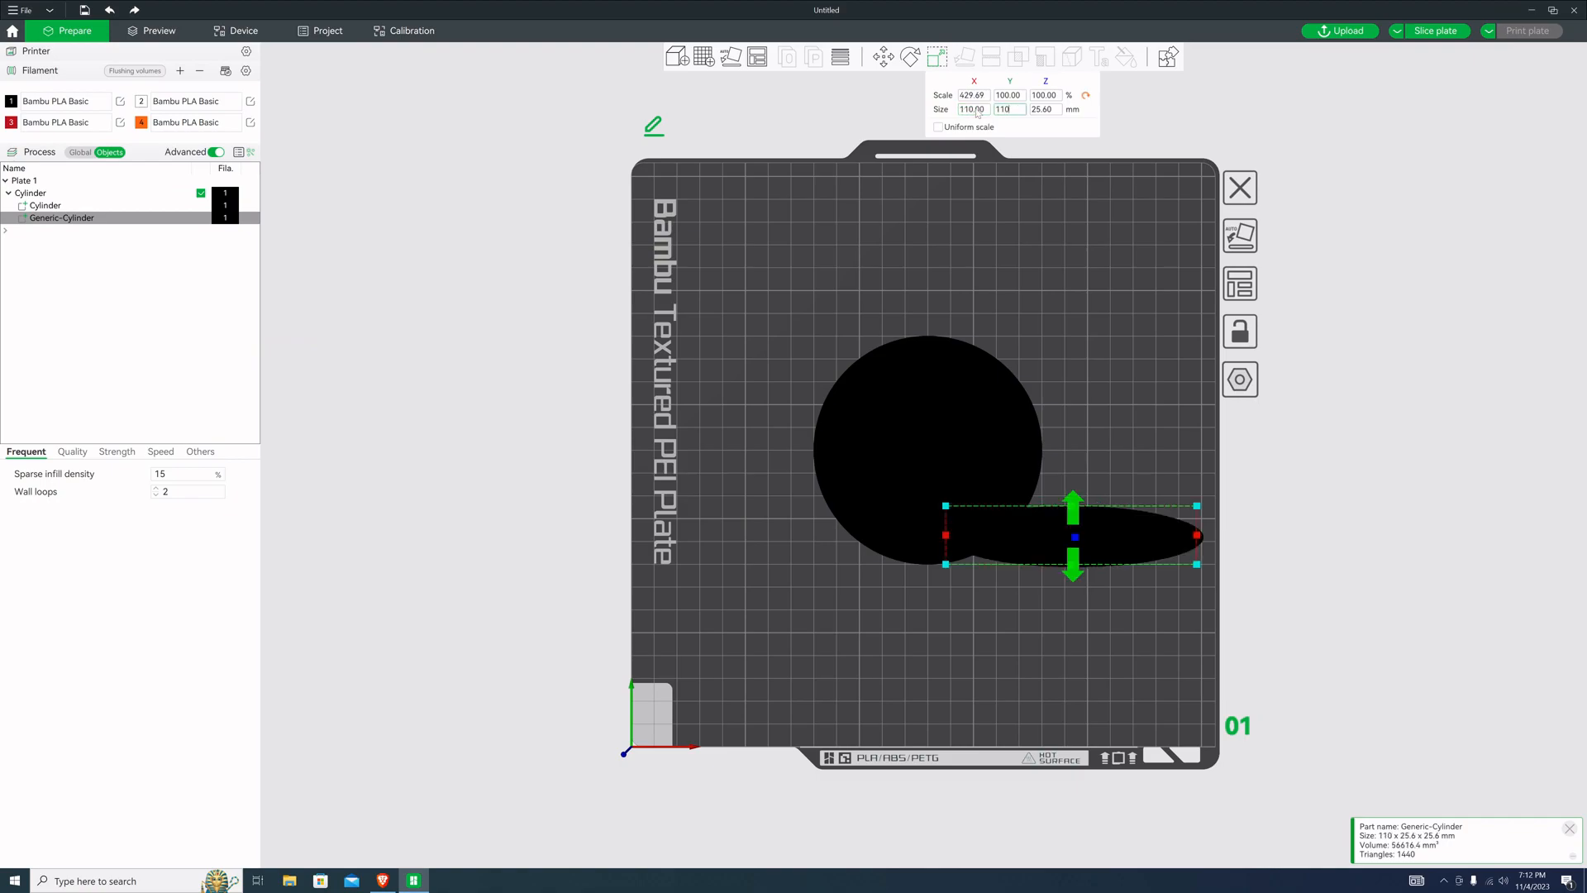
type("110")
key("Tab")
type("3")
key("Tab")
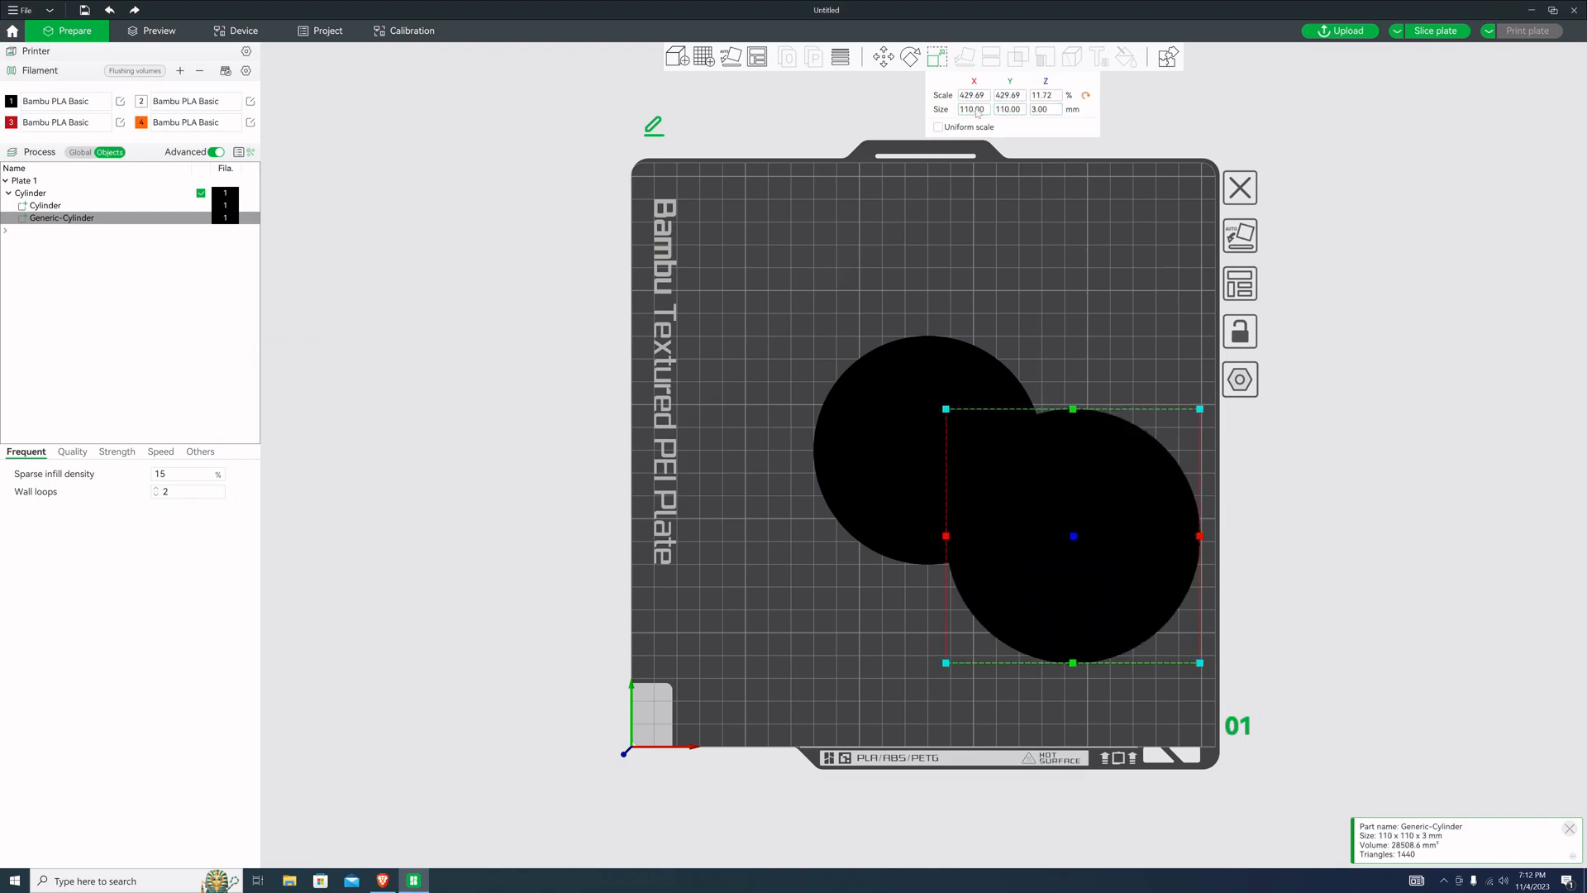
Assign filament 2 to Generic-Cylinder and move it to position 0, 0, 0
left_click(235, 220)
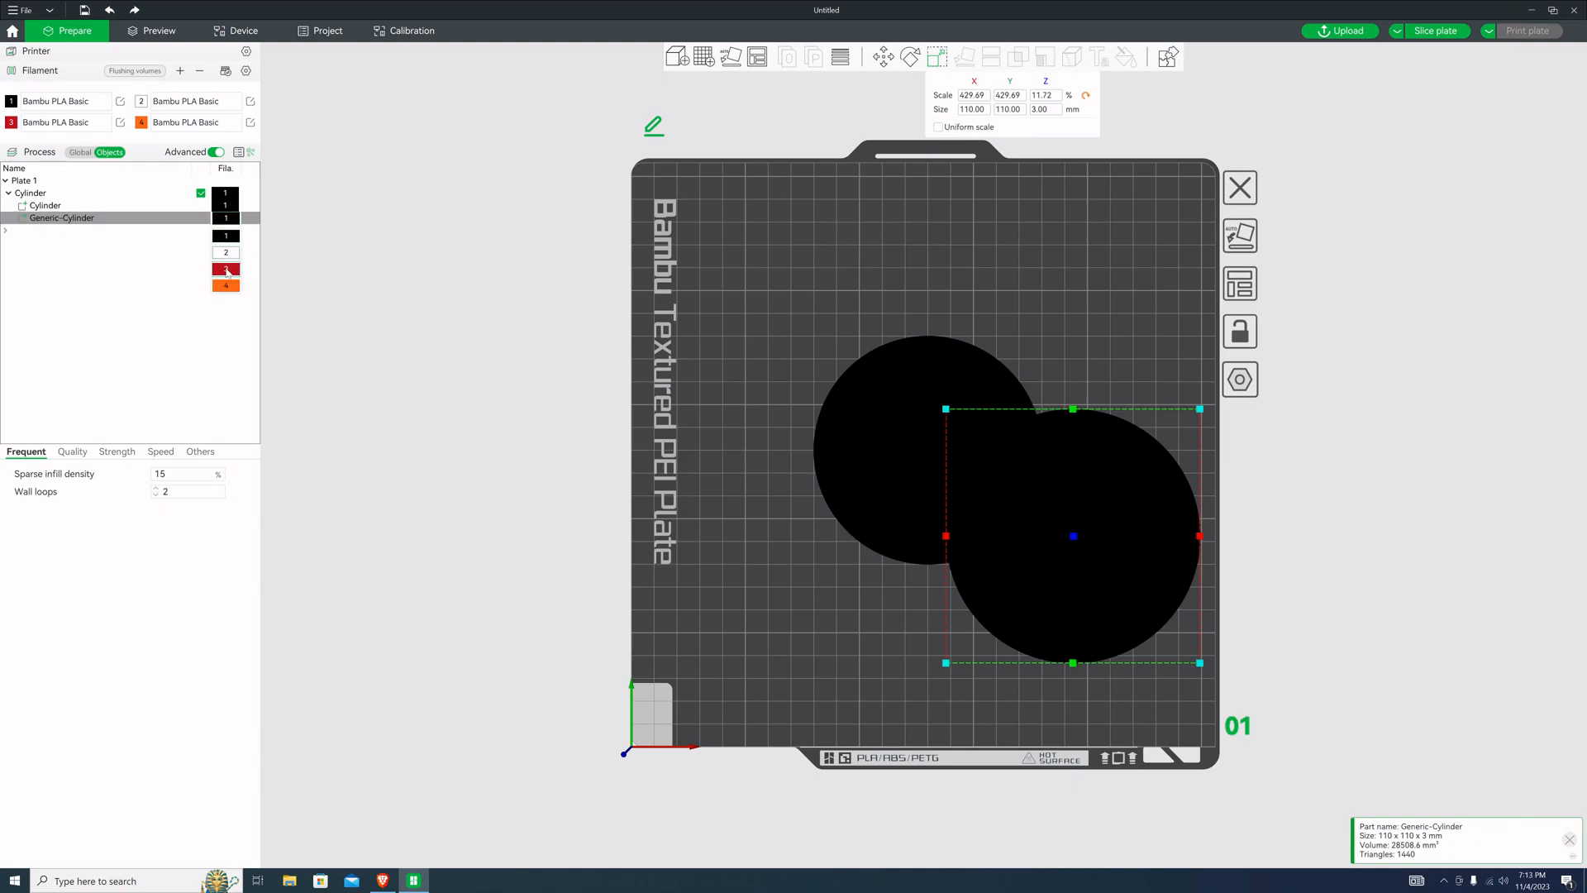
left_click(226, 253)
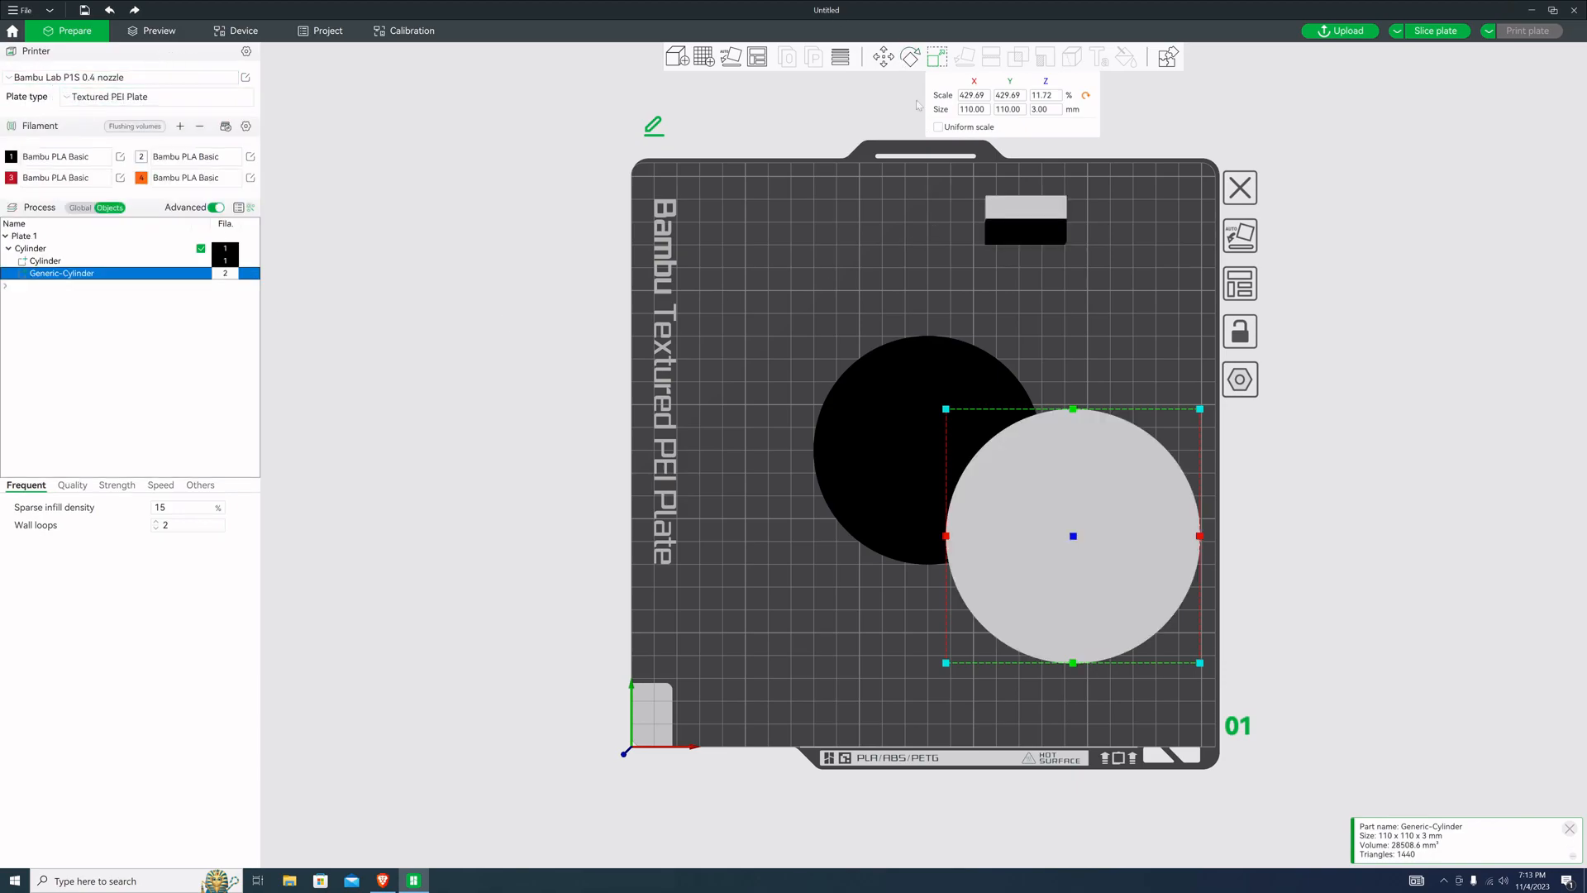
left_click(884, 55)
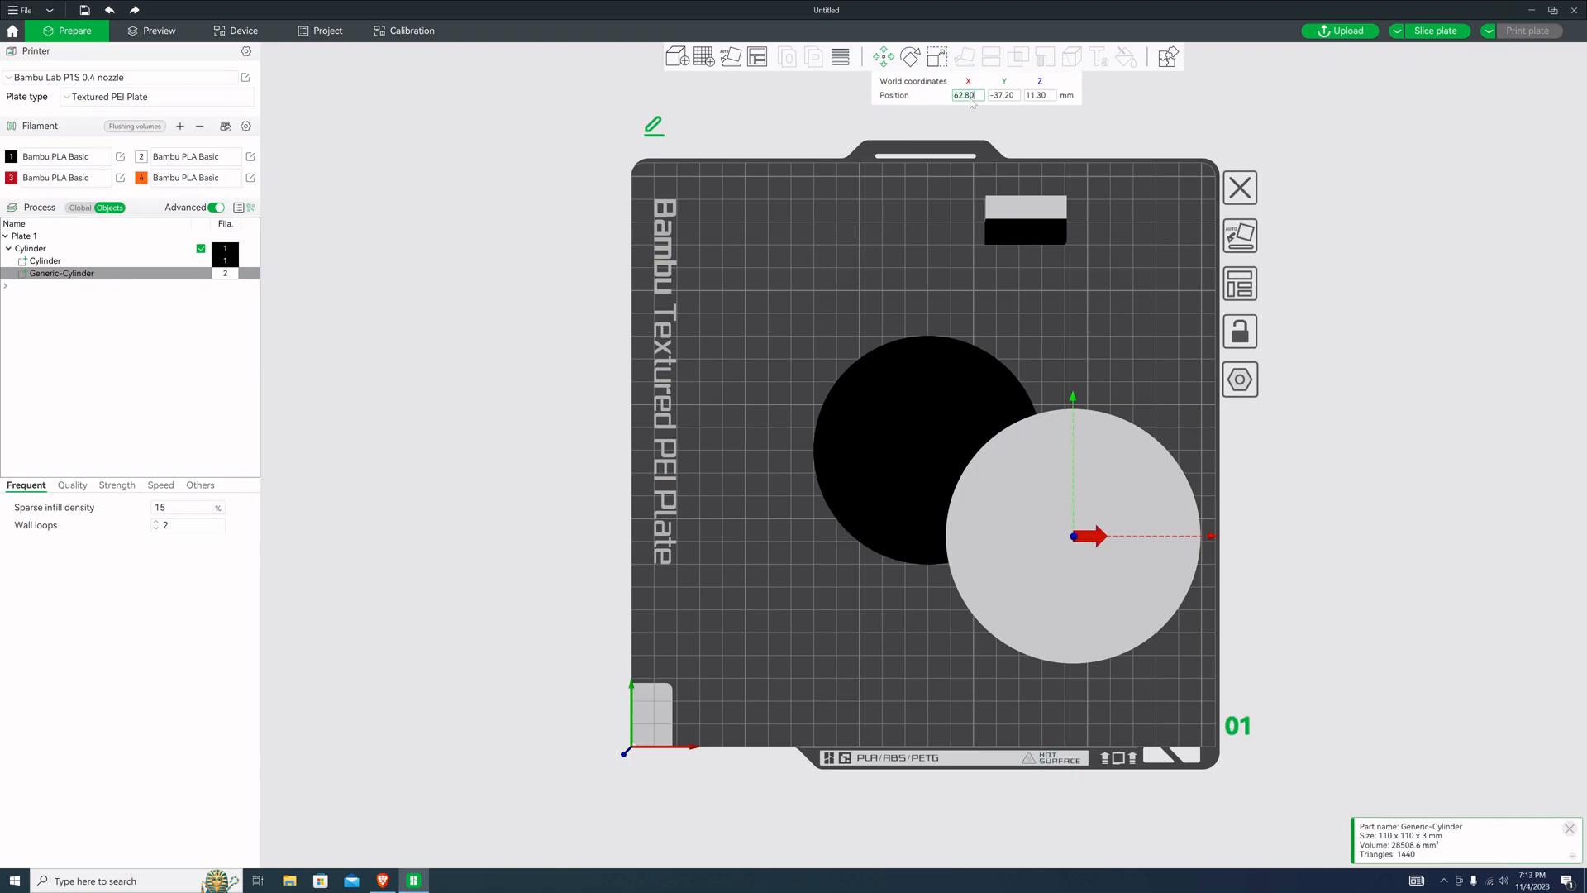
type("0")
key("Tab")
type("0")
key("Tab")
type("0")
key("Tab")
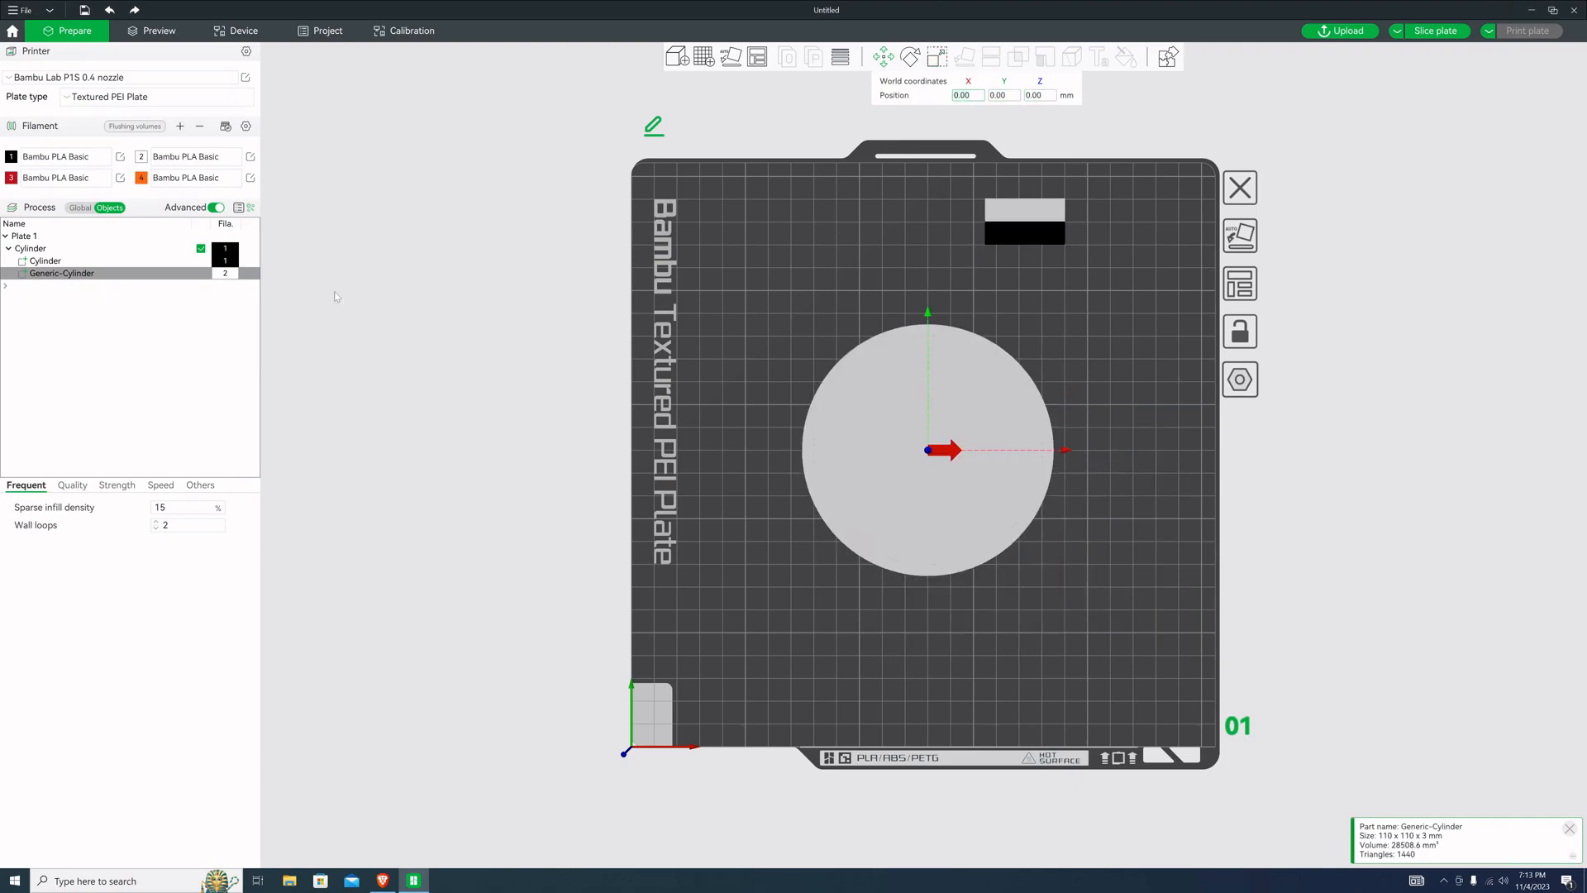
Slice the plate with both cylinders, view the preview, and return to editing
double_click(113, 262)
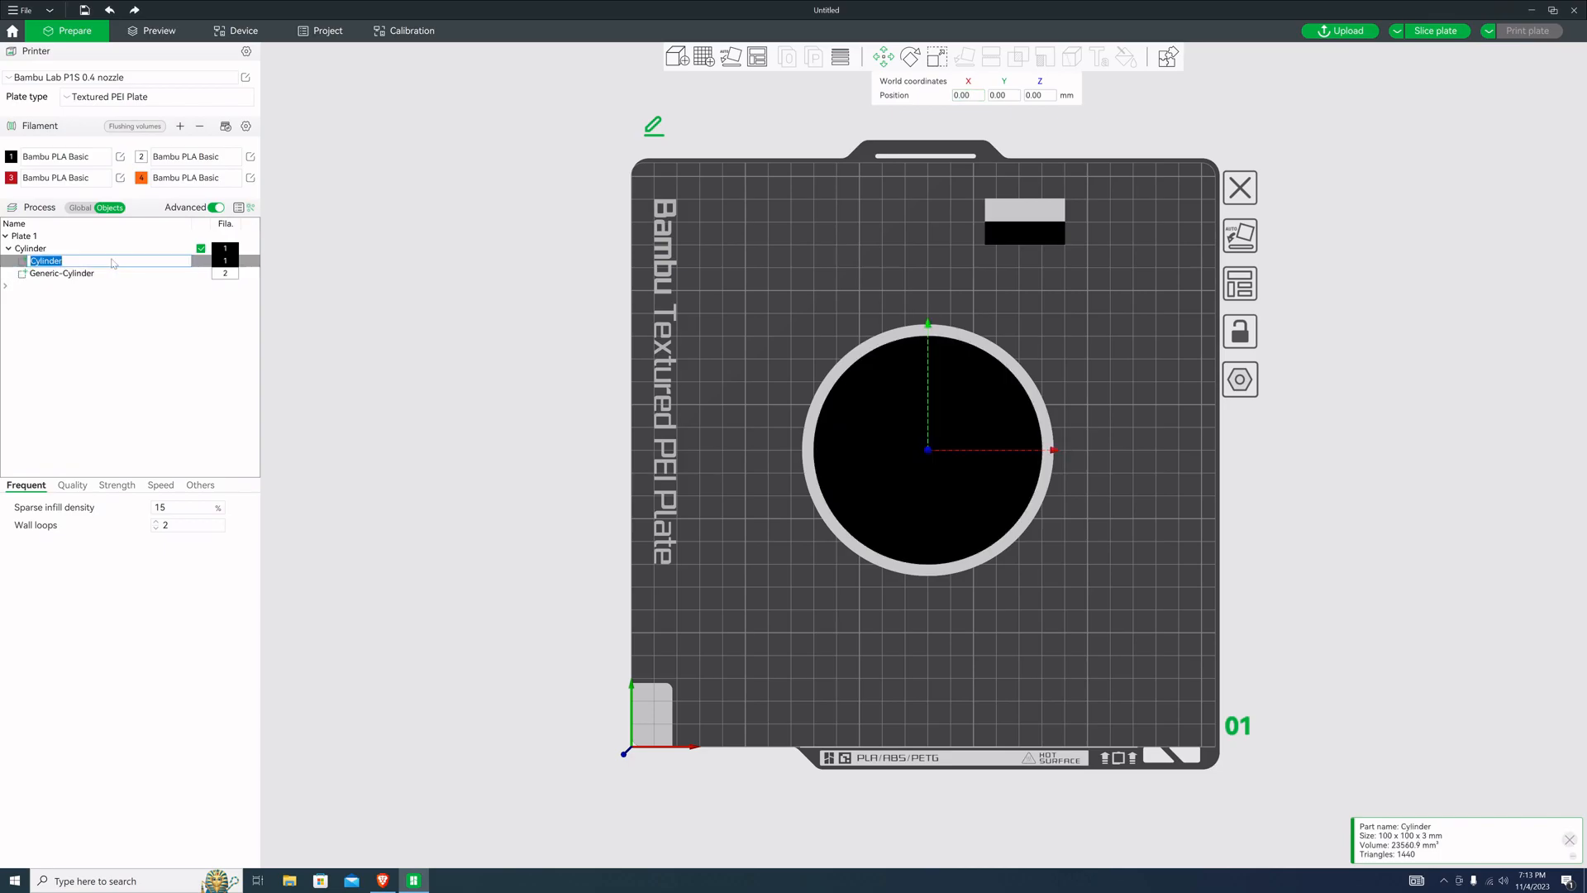
left_click(63, 273)
left_click_drag(732, 547, 741, 544)
left_click(1436, 30)
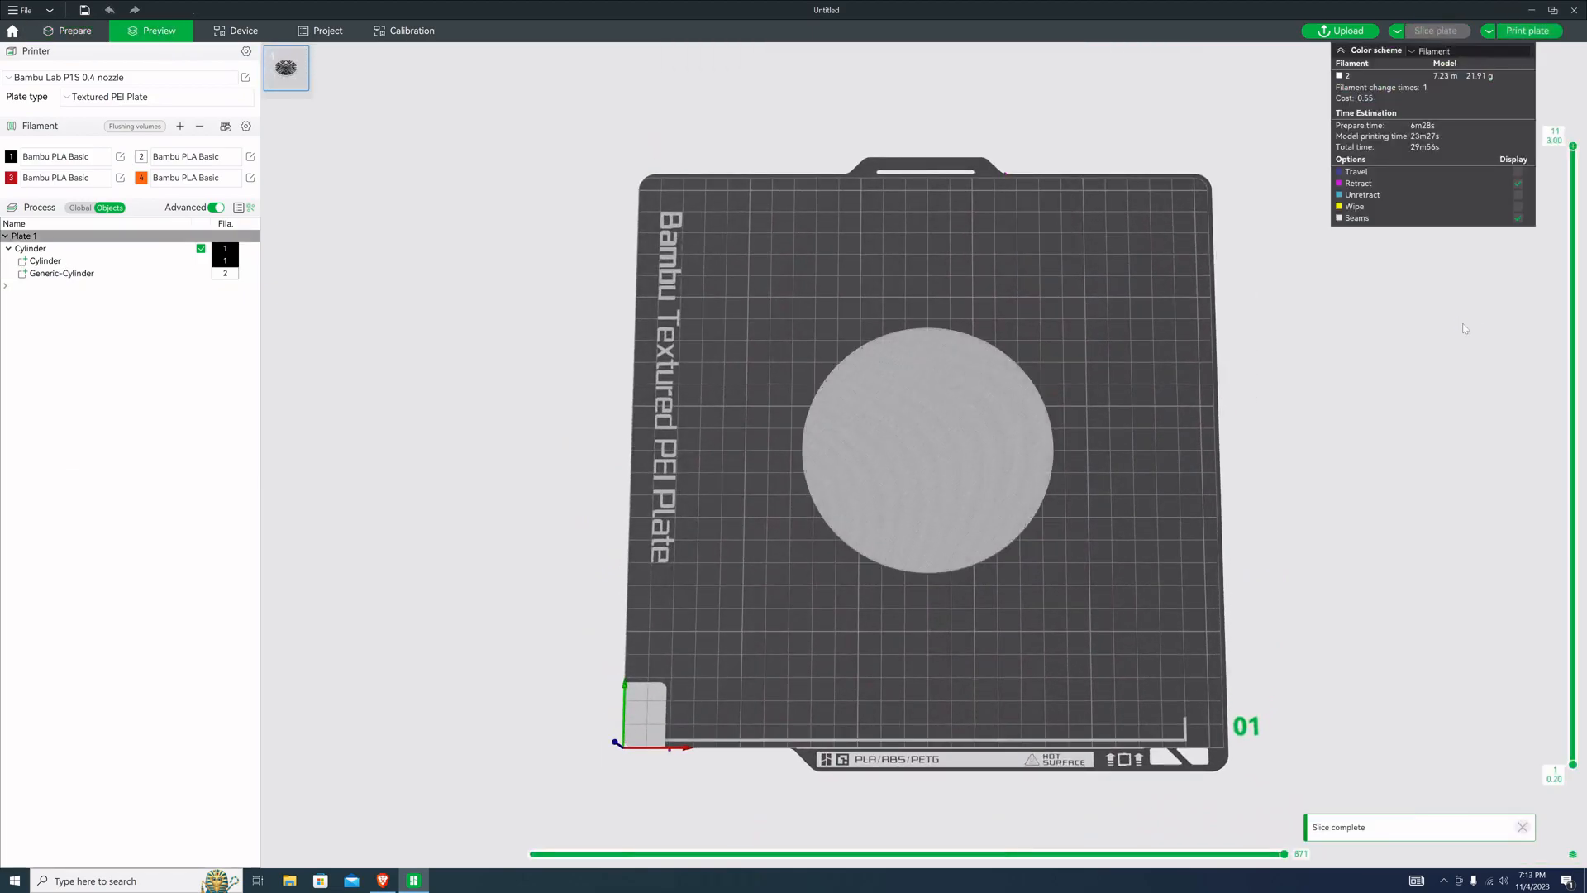
left_click_drag(1257, 377, 1261, 424)
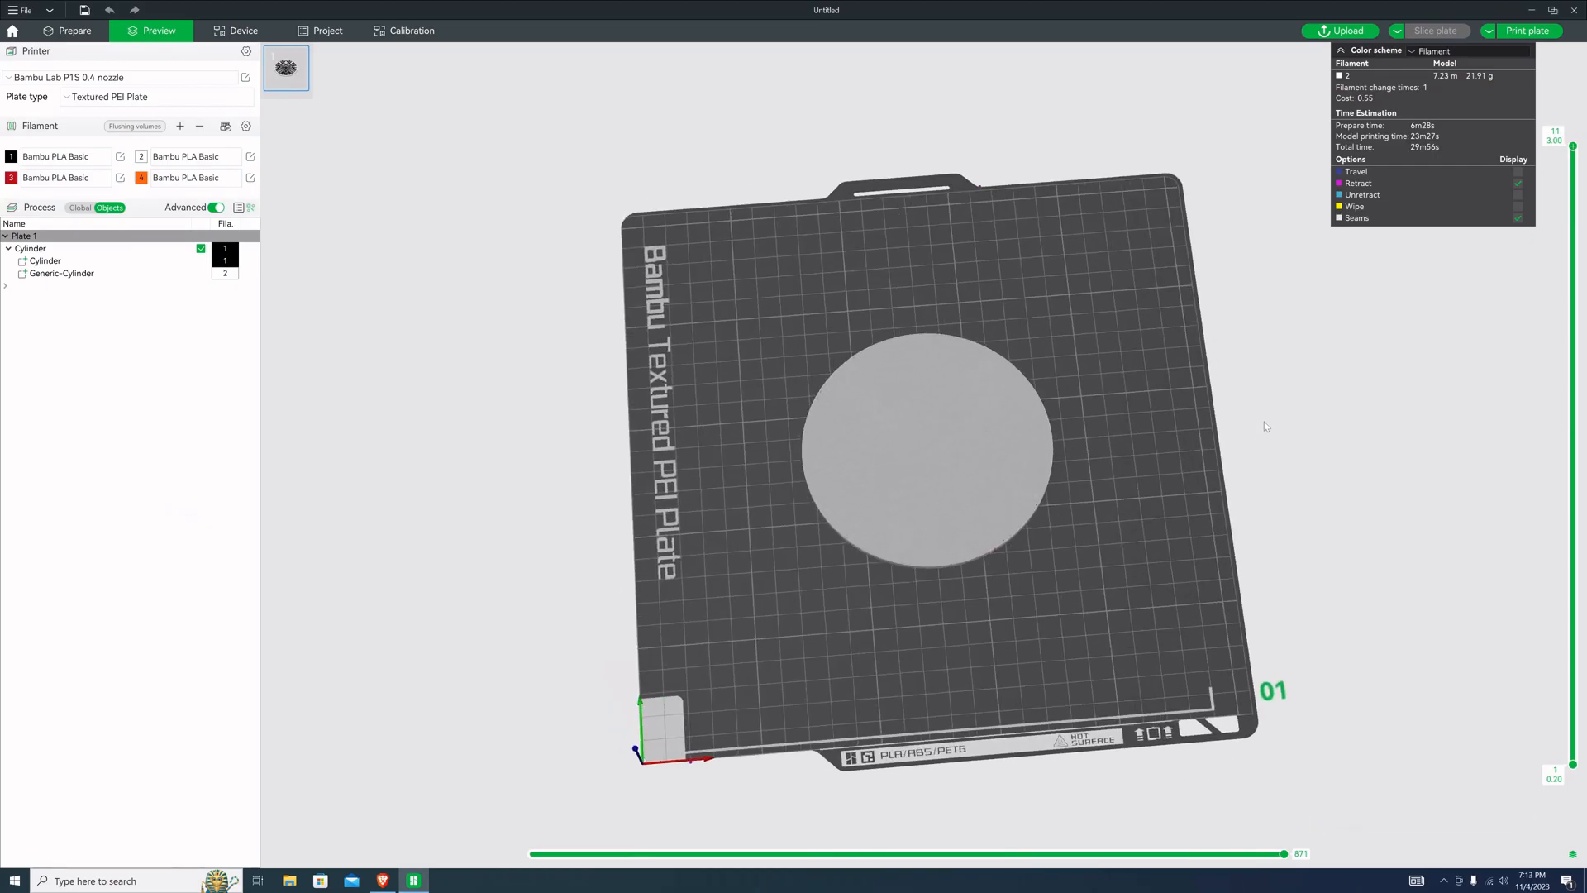
key("ctrl+Tab")
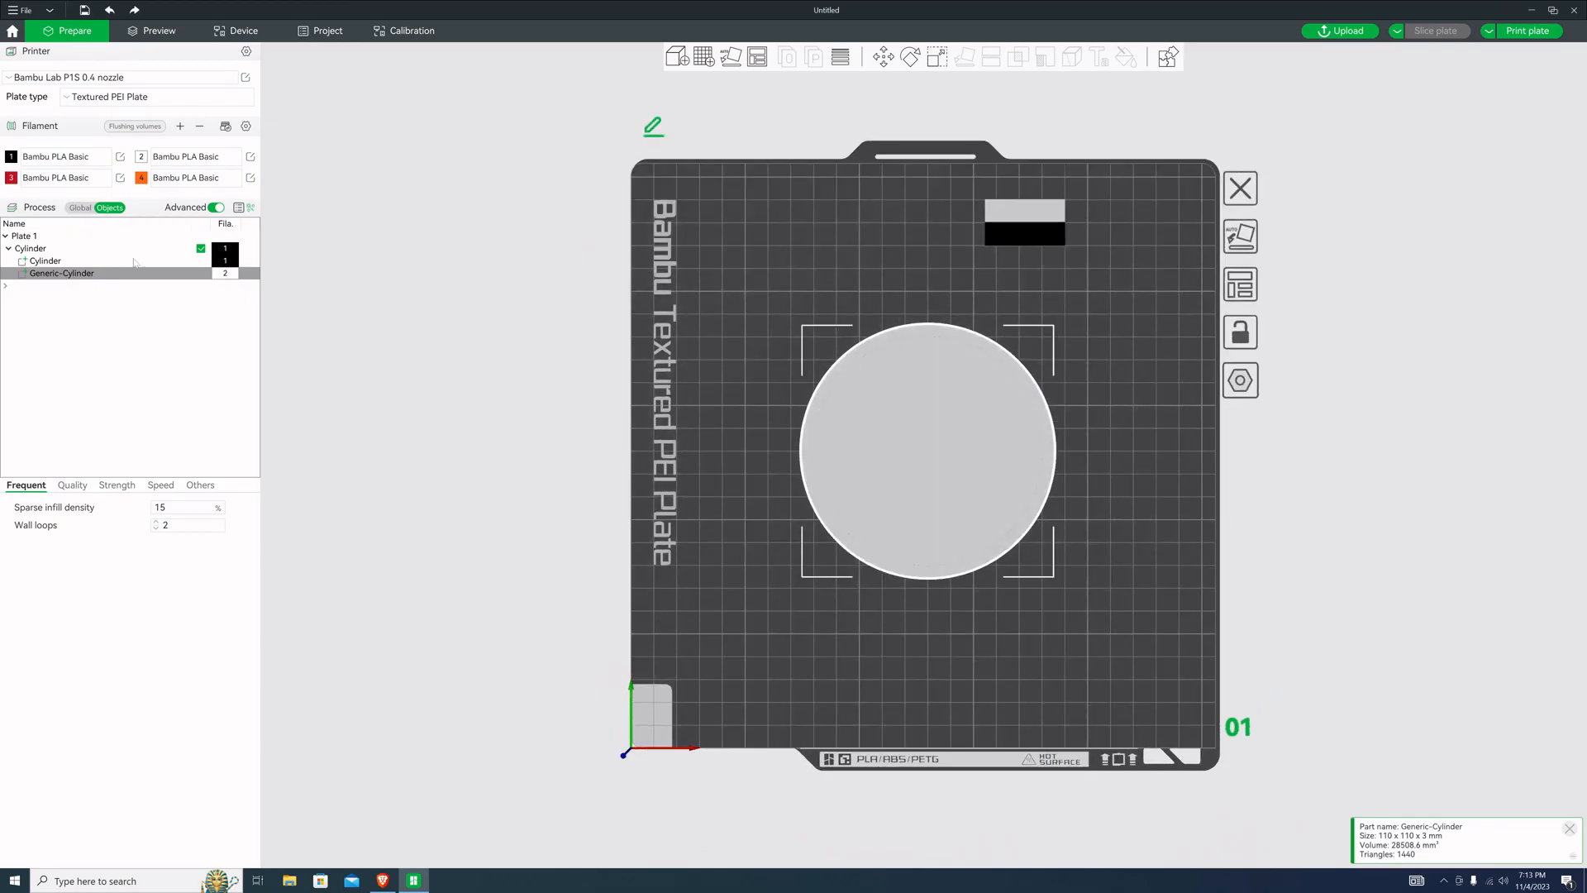
Use Mesh Boolean Difference to subtract the inner Cylinder from Generic-Cylinder, forming a ring
left_click(110, 248)
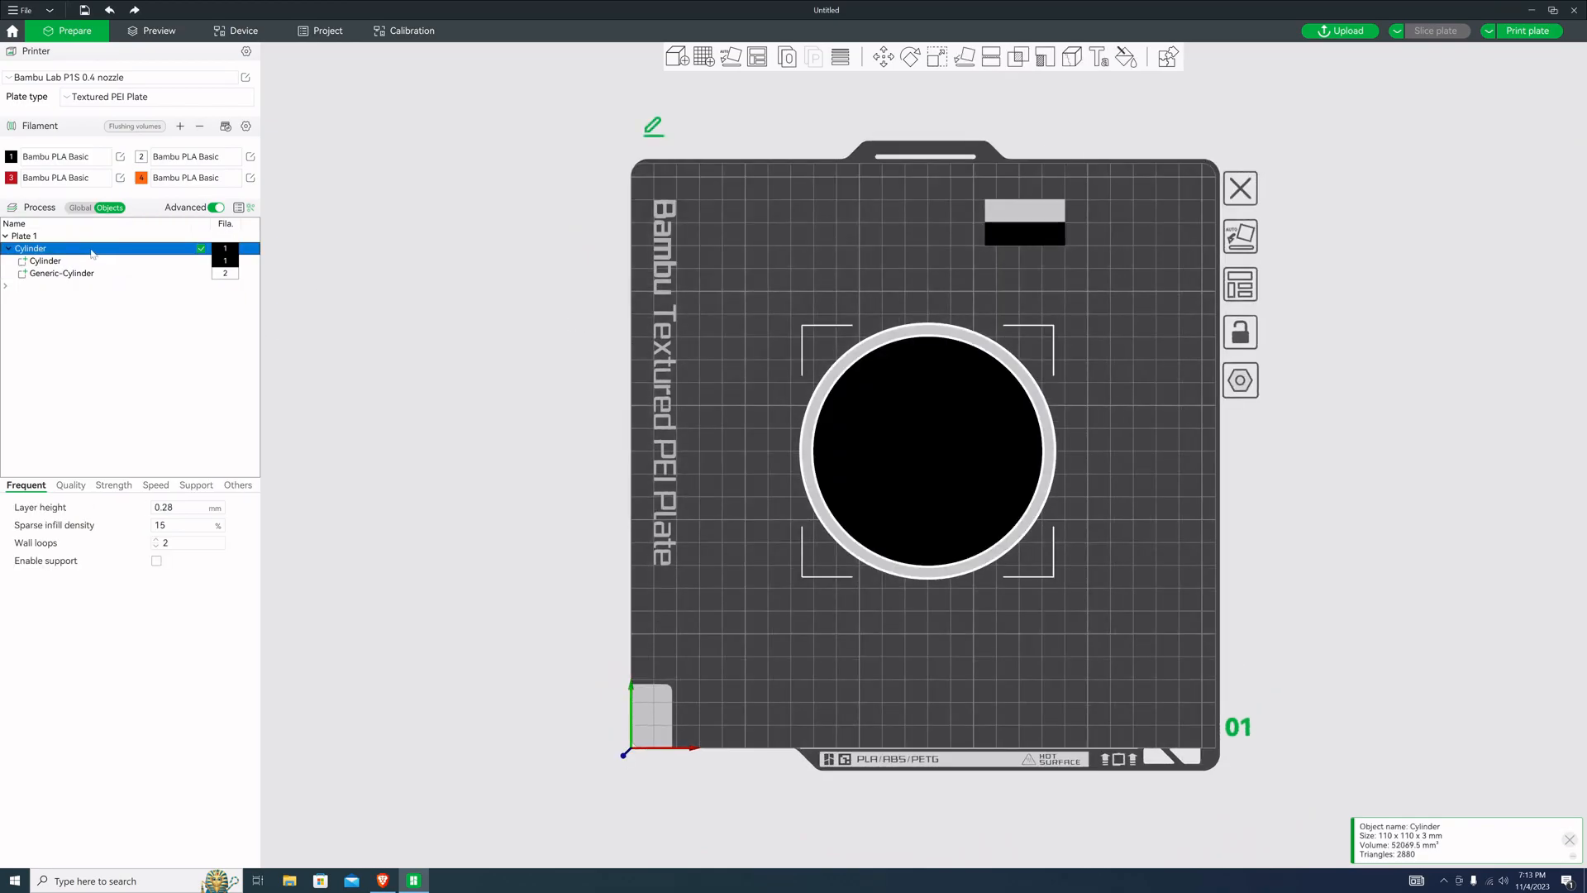
left_click(1017, 55)
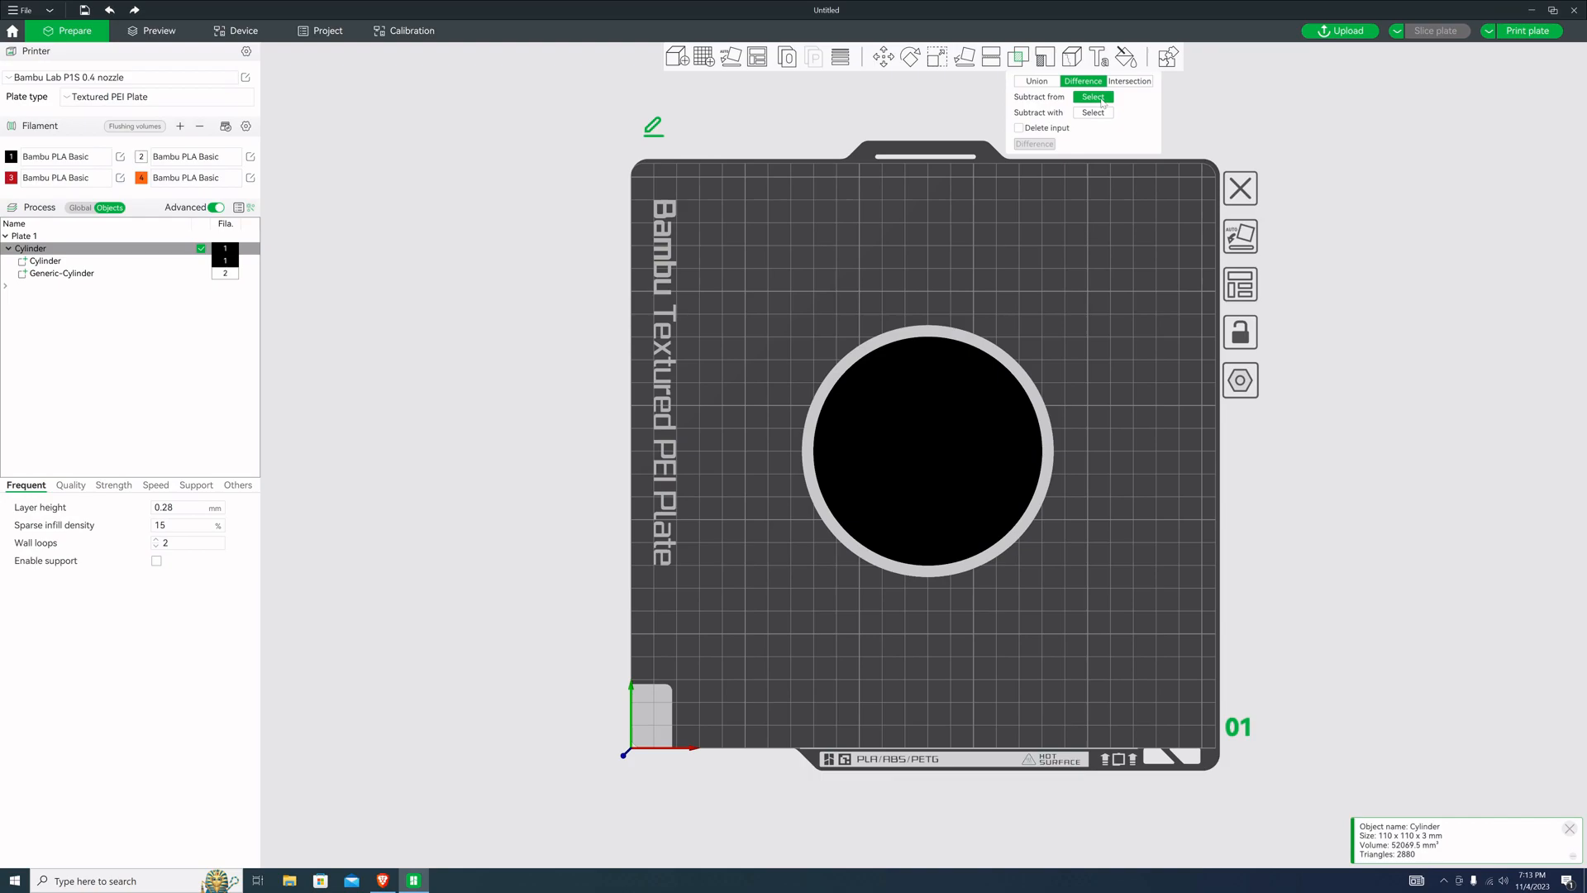
left_click(978, 373)
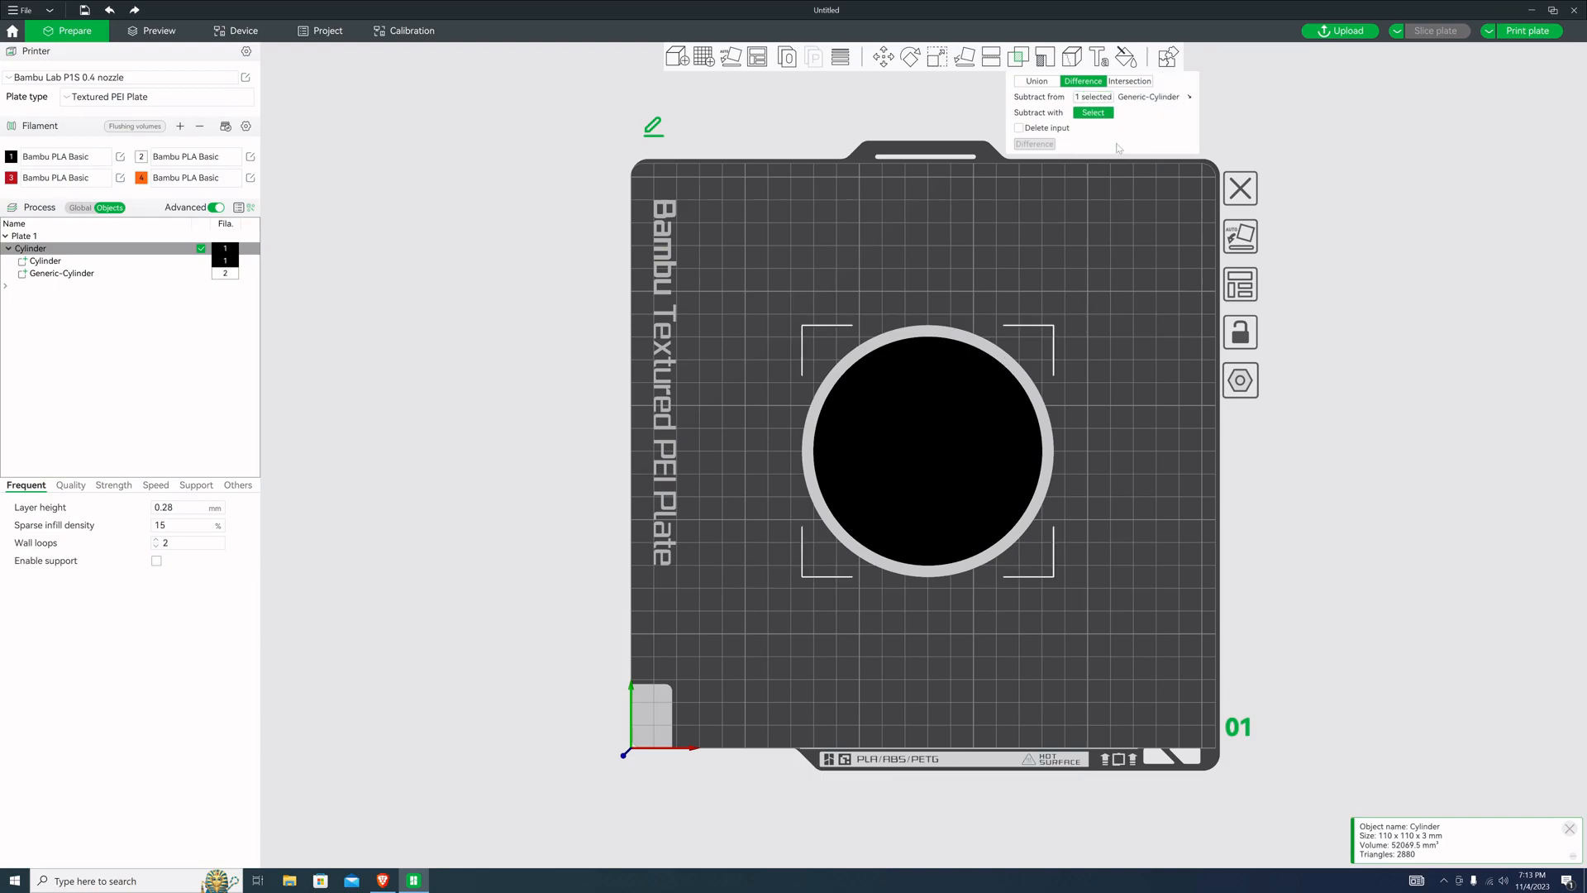
left_click(980, 402)
left_click(1035, 143)
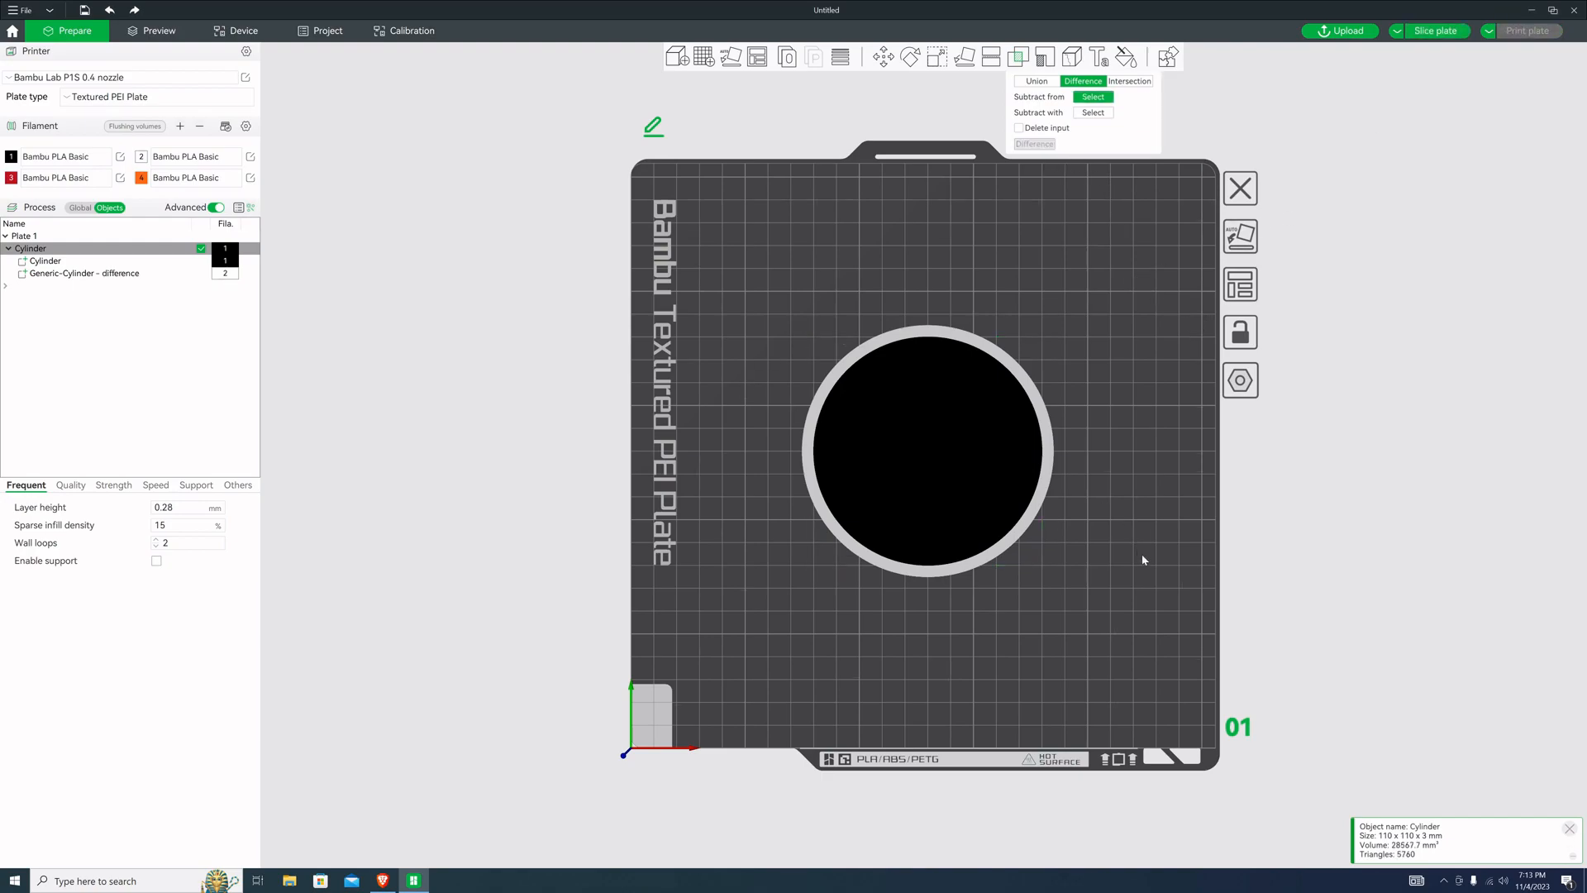
Re-slice the ring coaster, view it top-down, and return to editing with Cylinder selected
left_click(1435, 29)
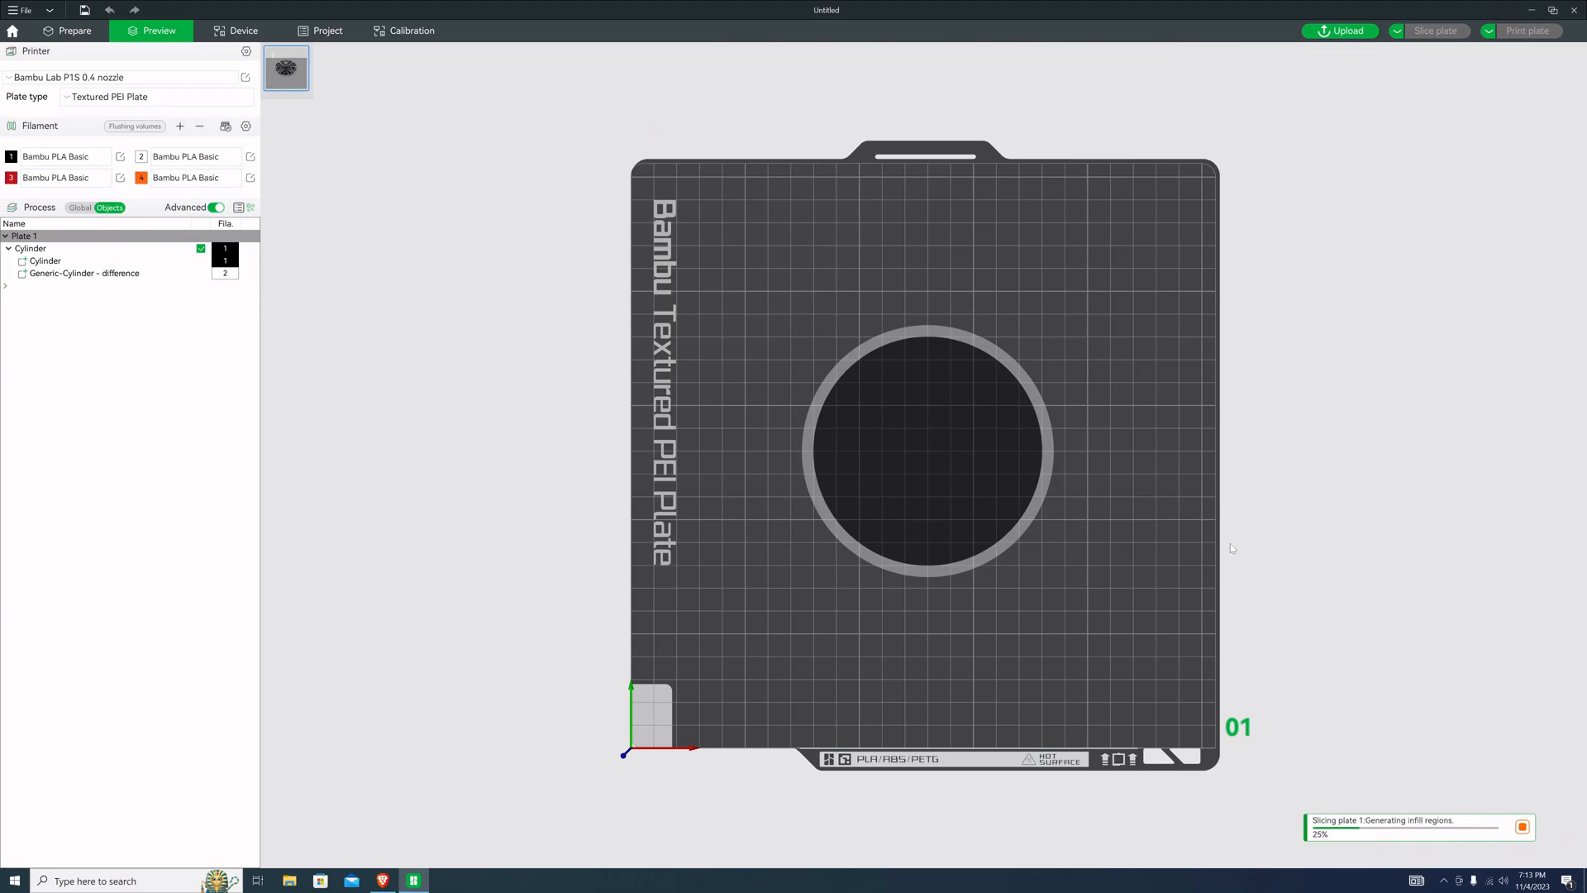
mouse_move(1101, 560)
left_mouse_down()
mouse_move(1087, 458)
mouse_move(1104, 543)
left_mouse_up()
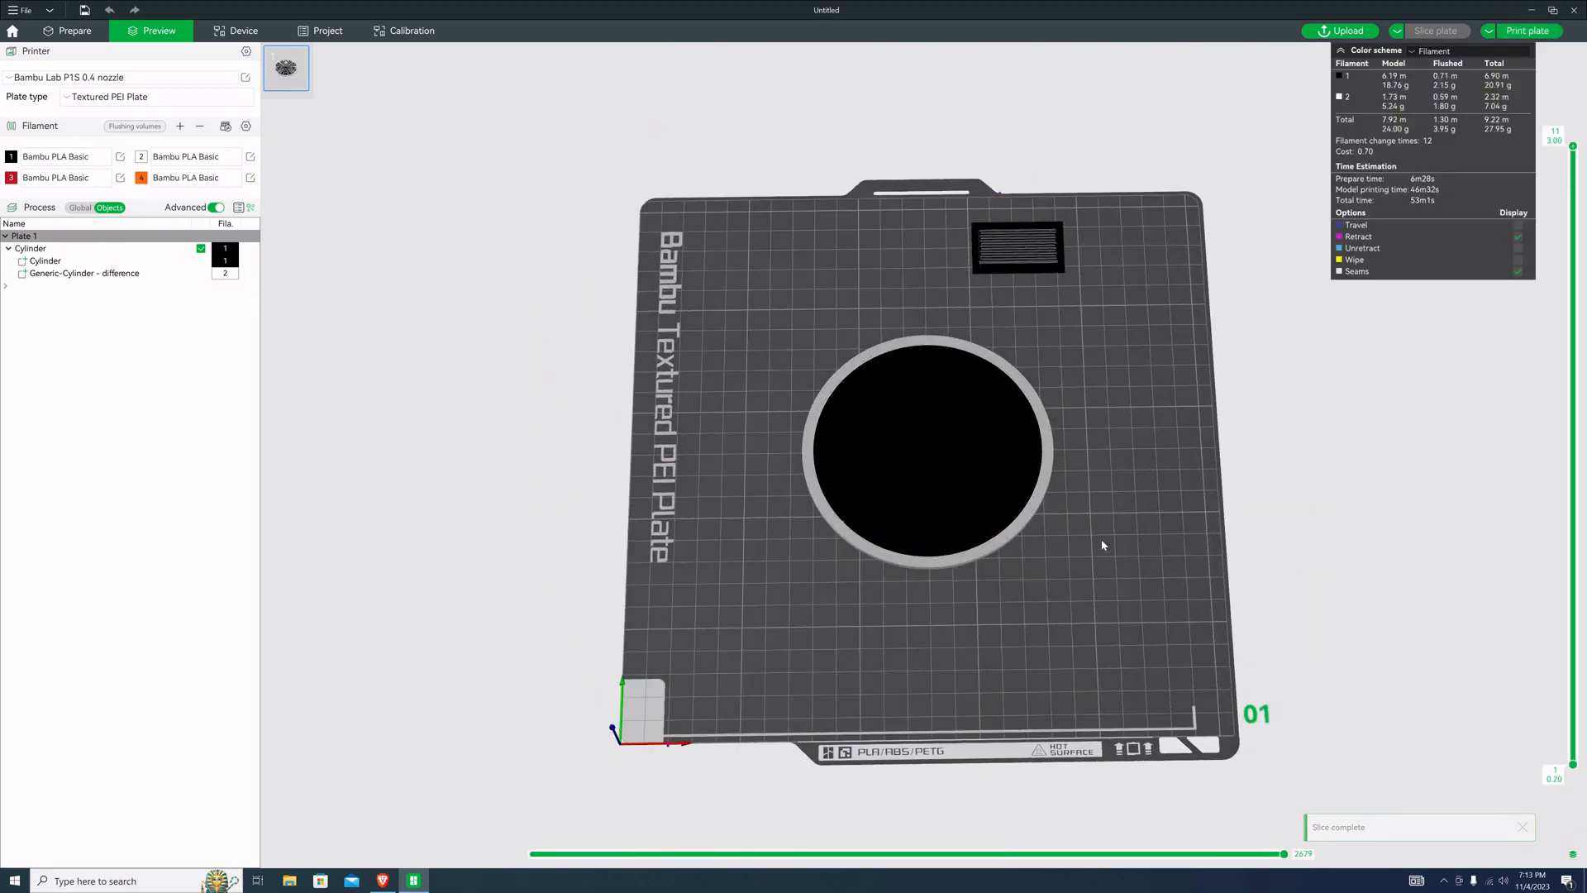
key("1")
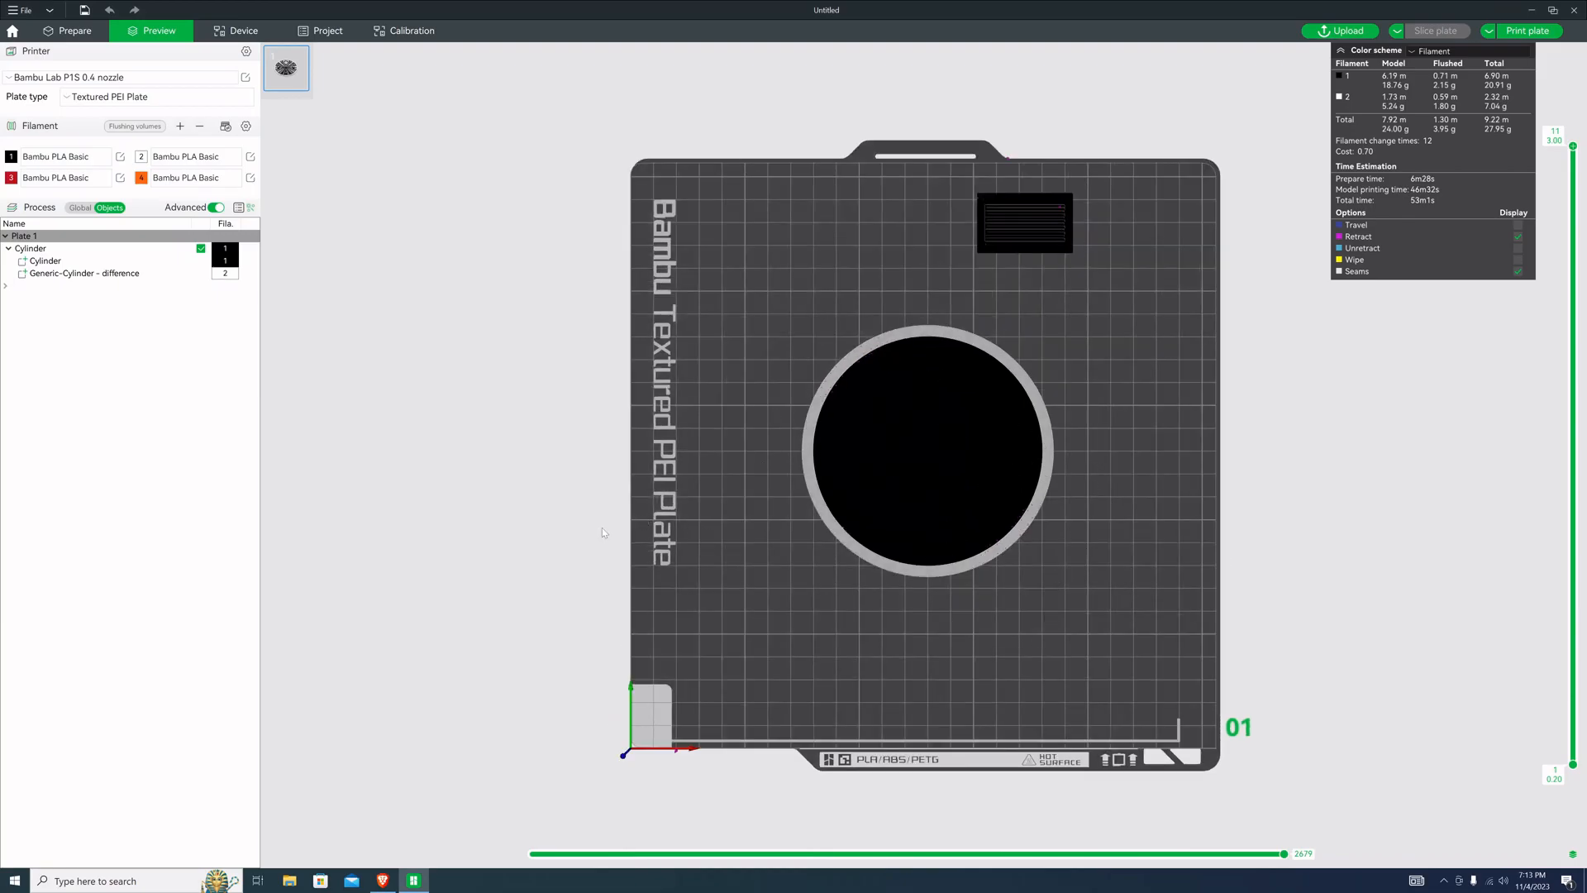
left_click(67, 251)
left_click(75, 32)
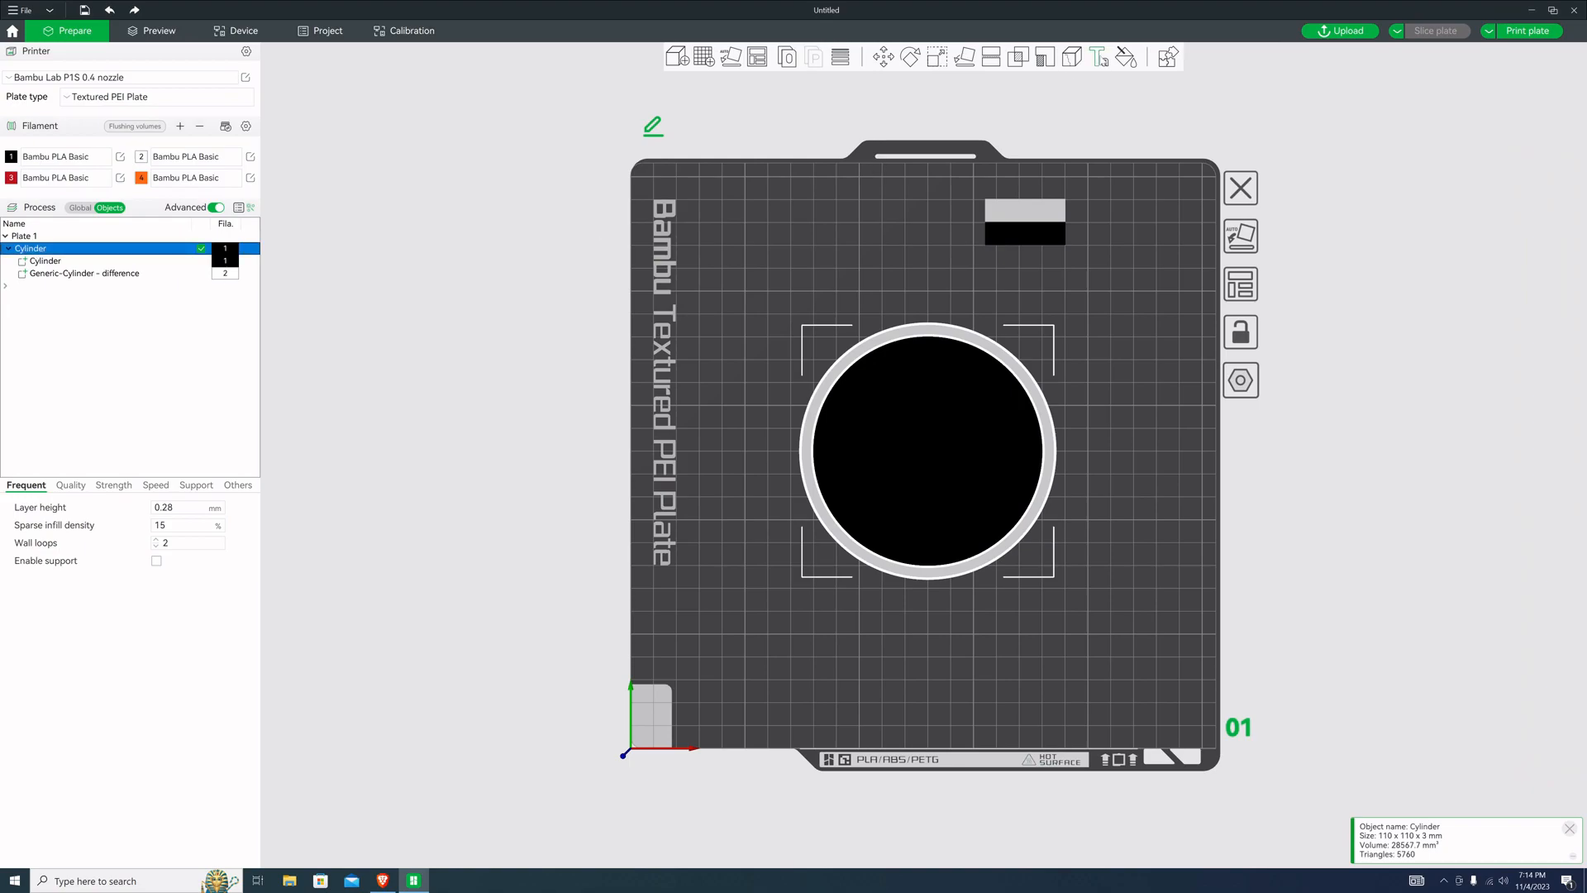
Create an OMF text part with embedded depth −1.12 and text size 30
left_click(1098, 57)
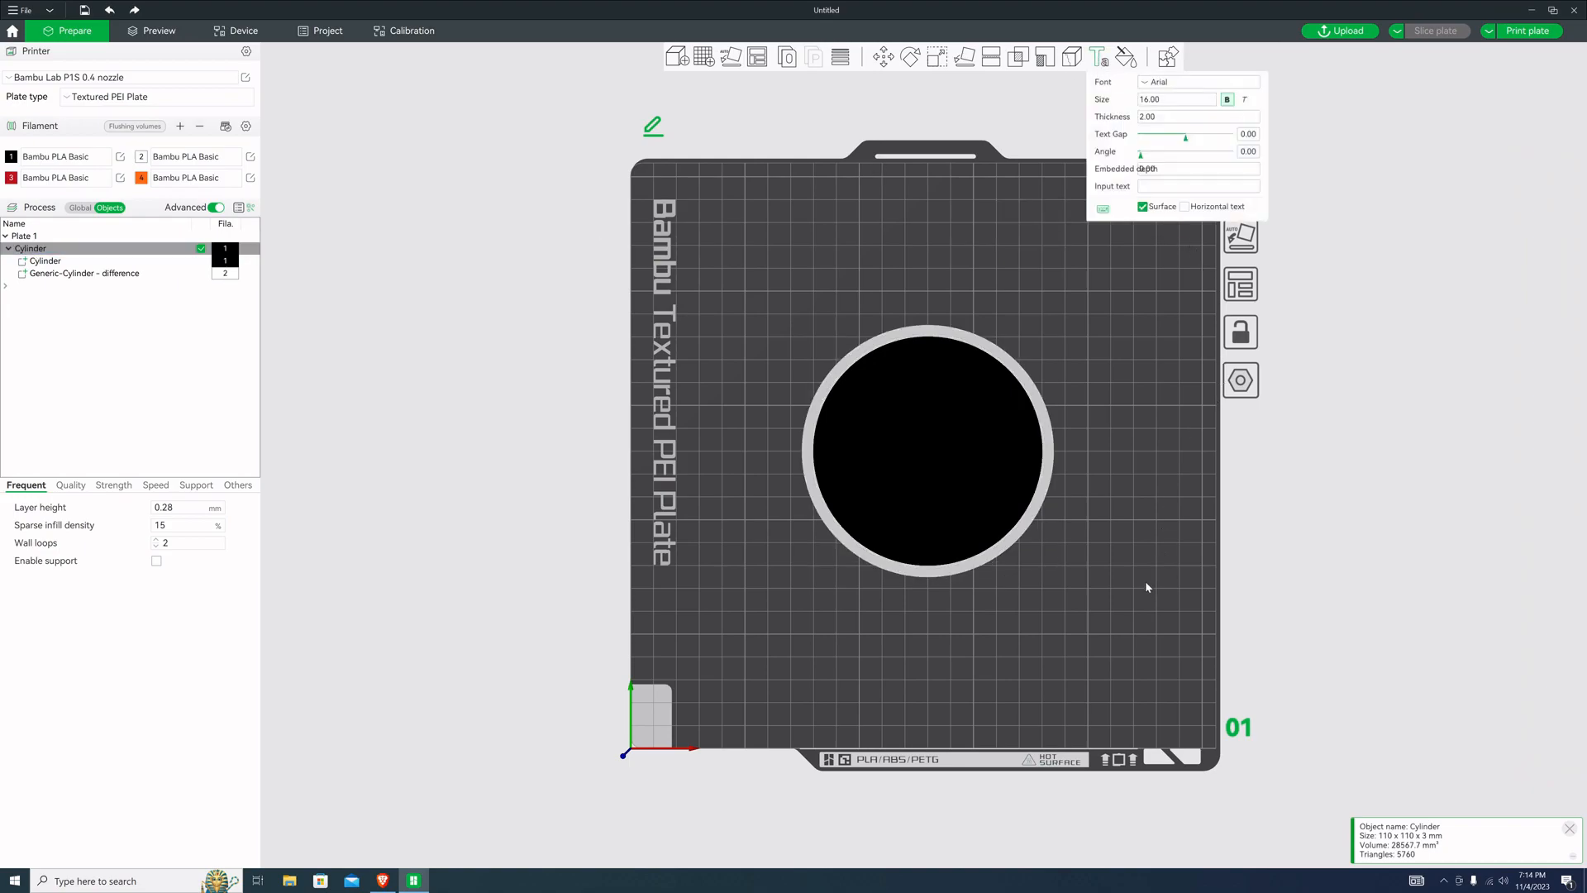
key("2")
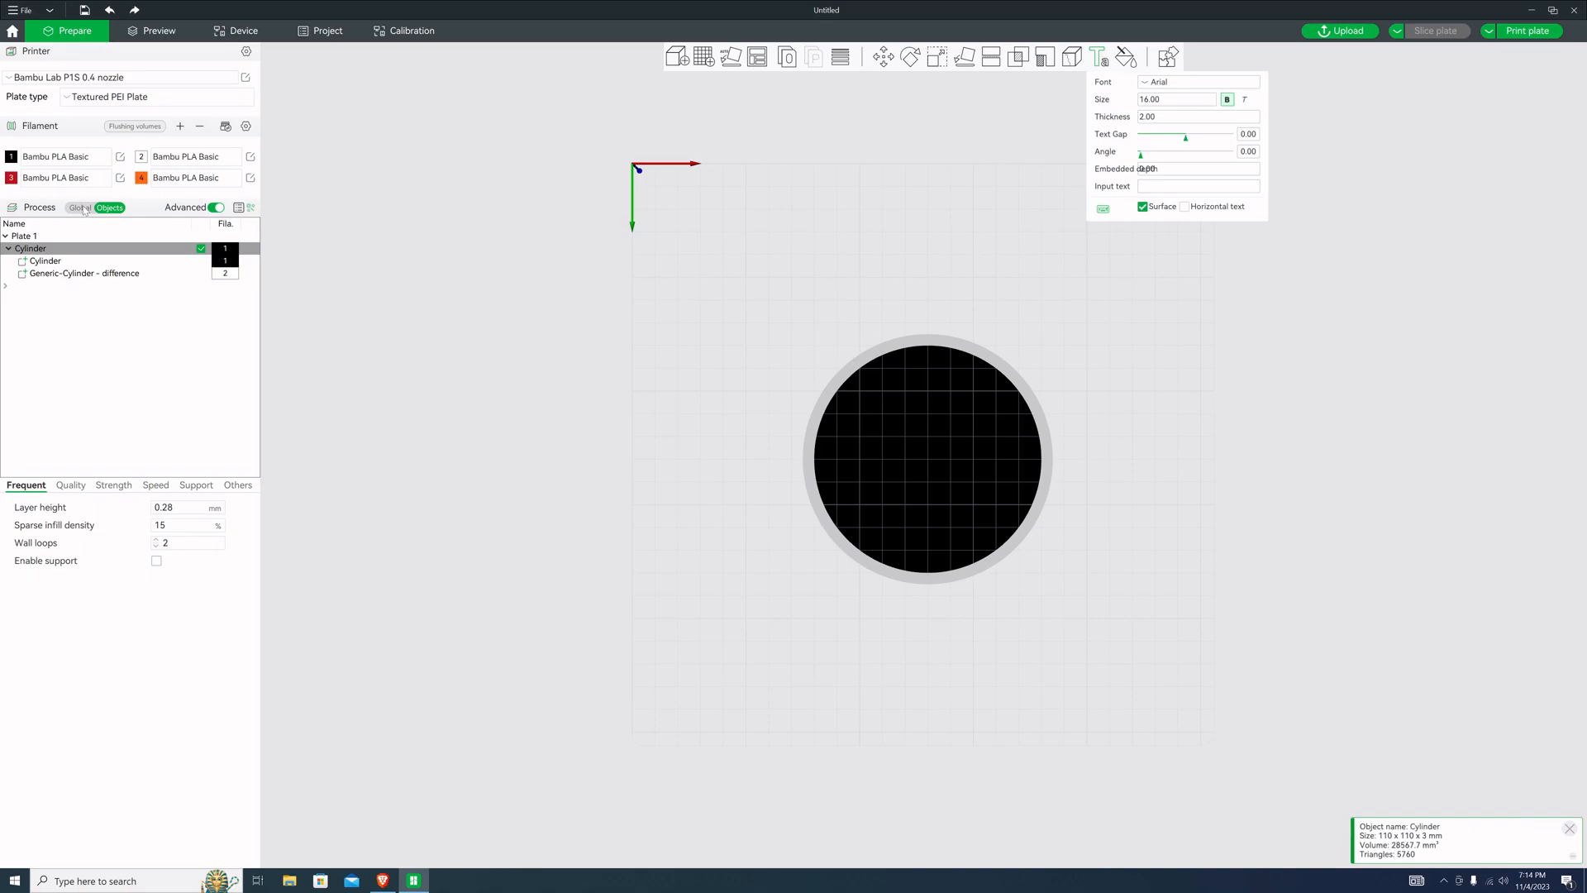
left_click(1219, 175)
key("BackSpace")
type(".12")
key("Return")
left_click(1163, 189)
left_click(1181, 105)
key("BackSpace")
key("BackSpace")
key("BackSpace")
type("3")
type("OMF")
left_click(965, 418)
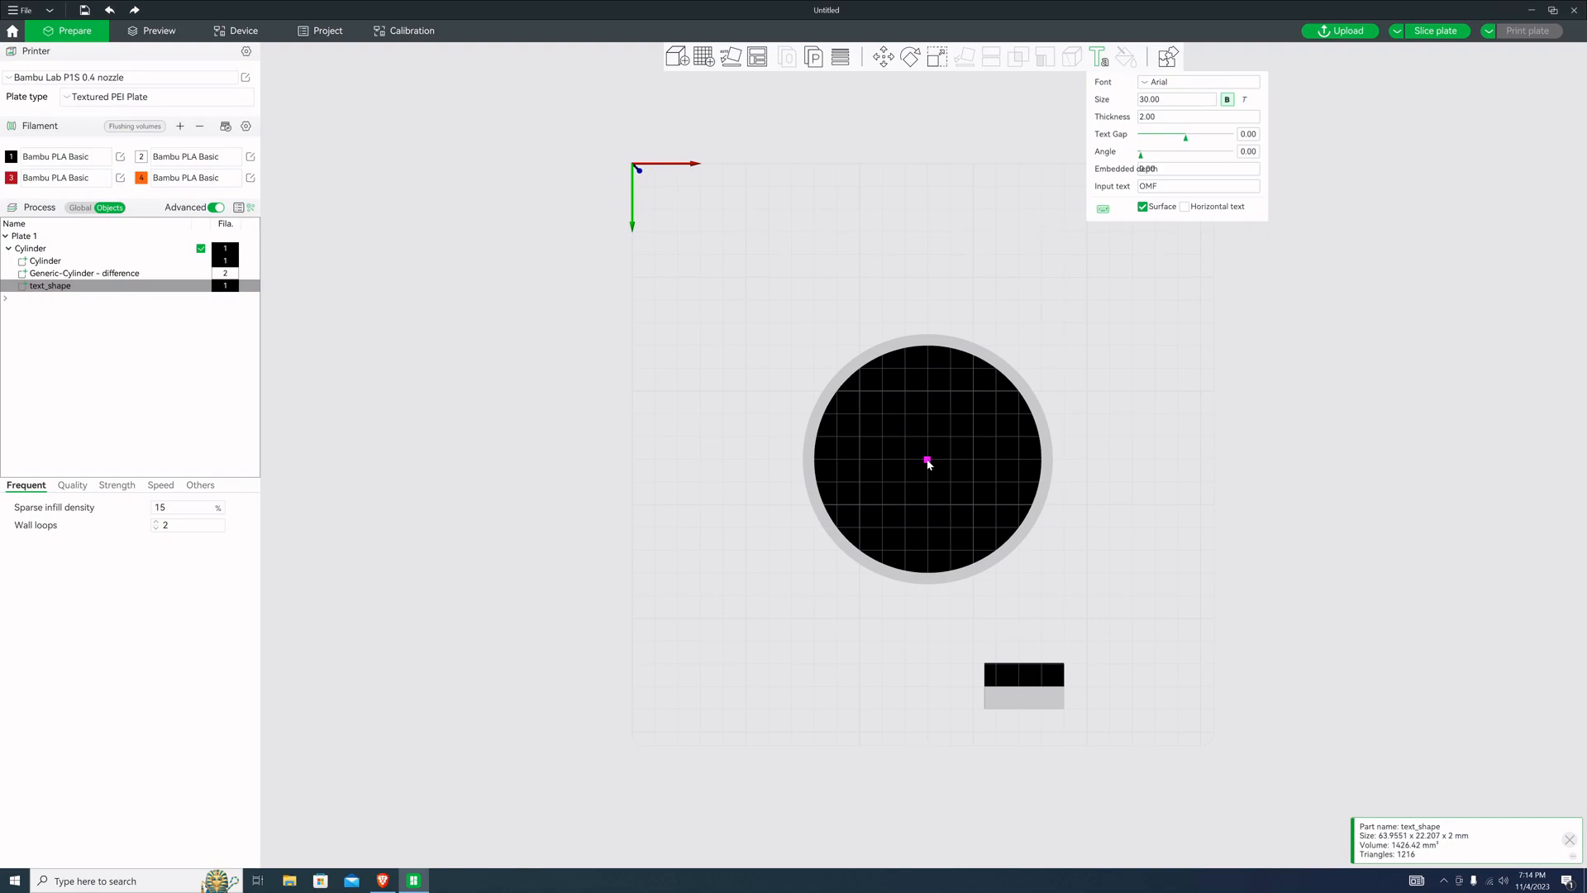
Assign red filament 3 to the text_shape part and centre it at X 0, Y 0
left_click(221, 291)
left_click(226, 288)
left_click(227, 333)
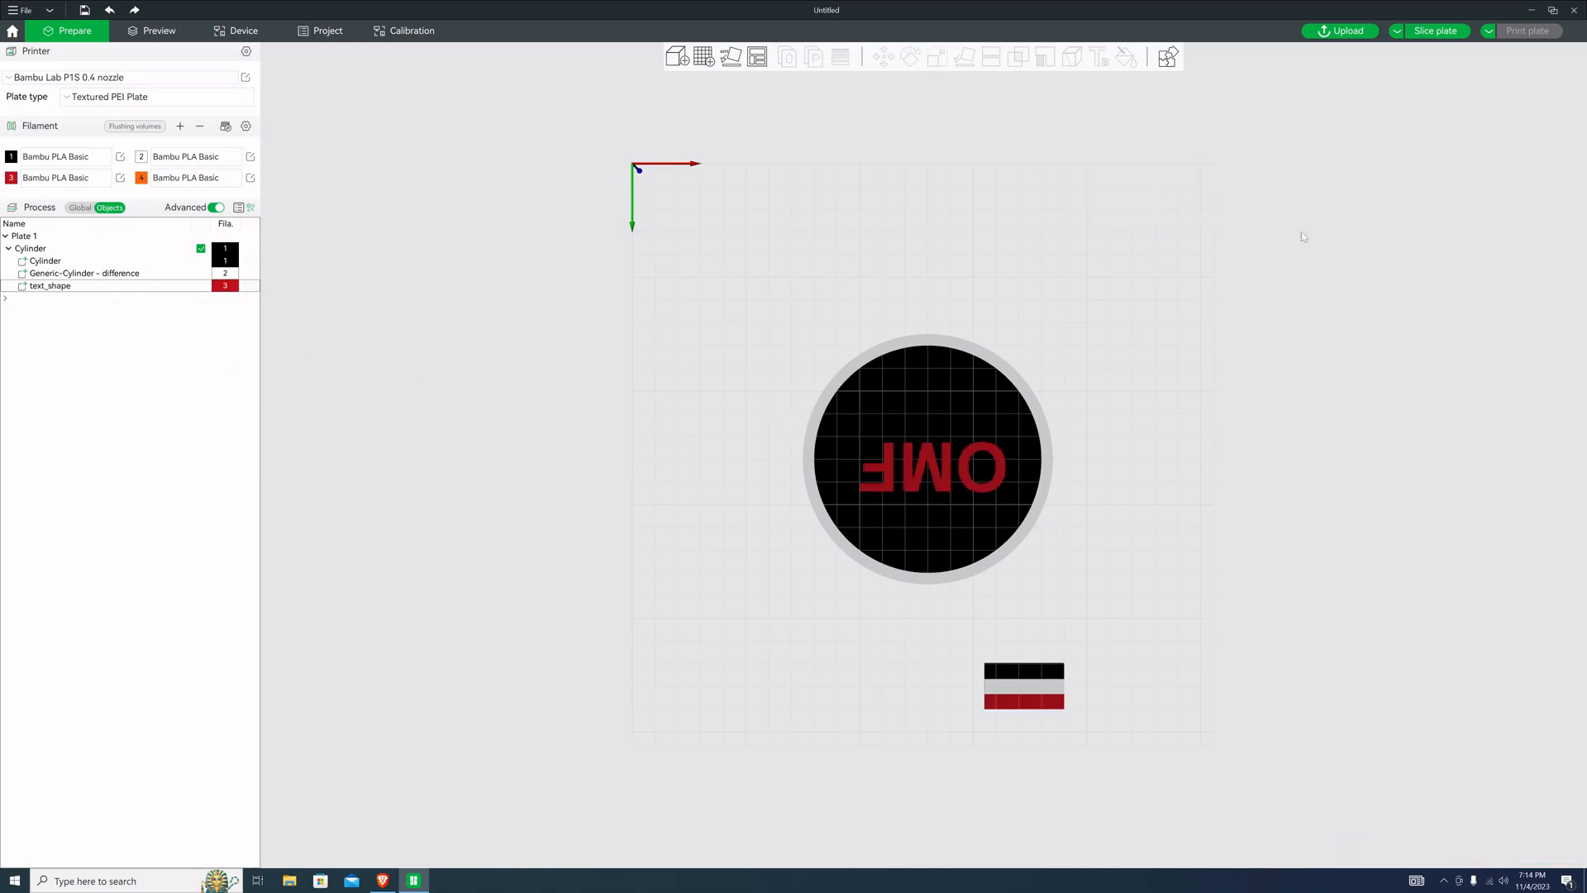
left_click(133, 286)
left_click(882, 58)
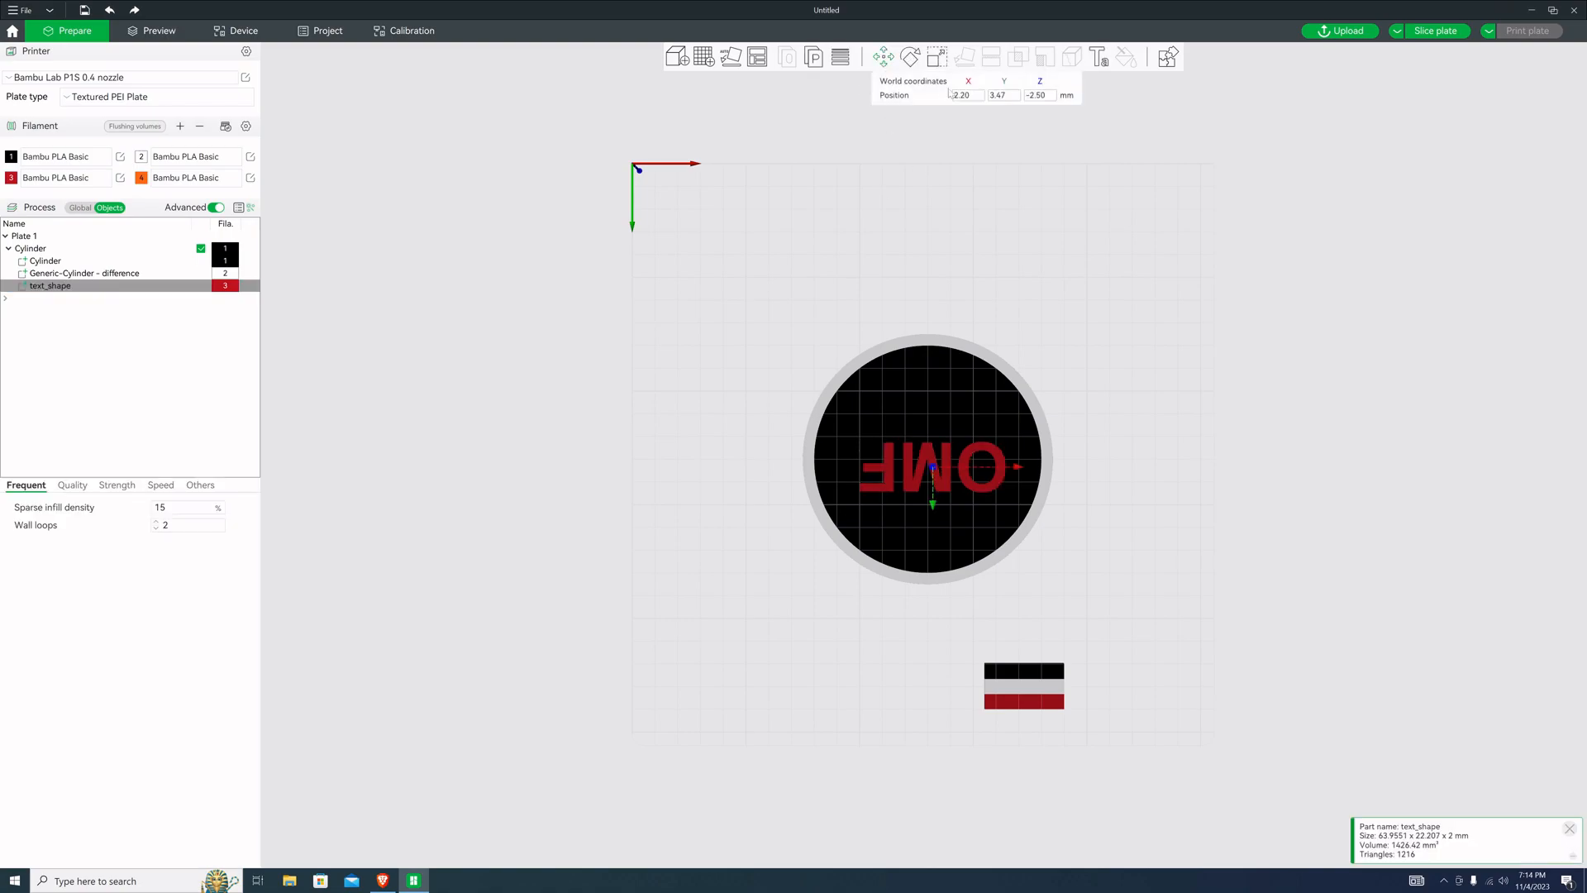
left_click(961, 96)
key("Tab")
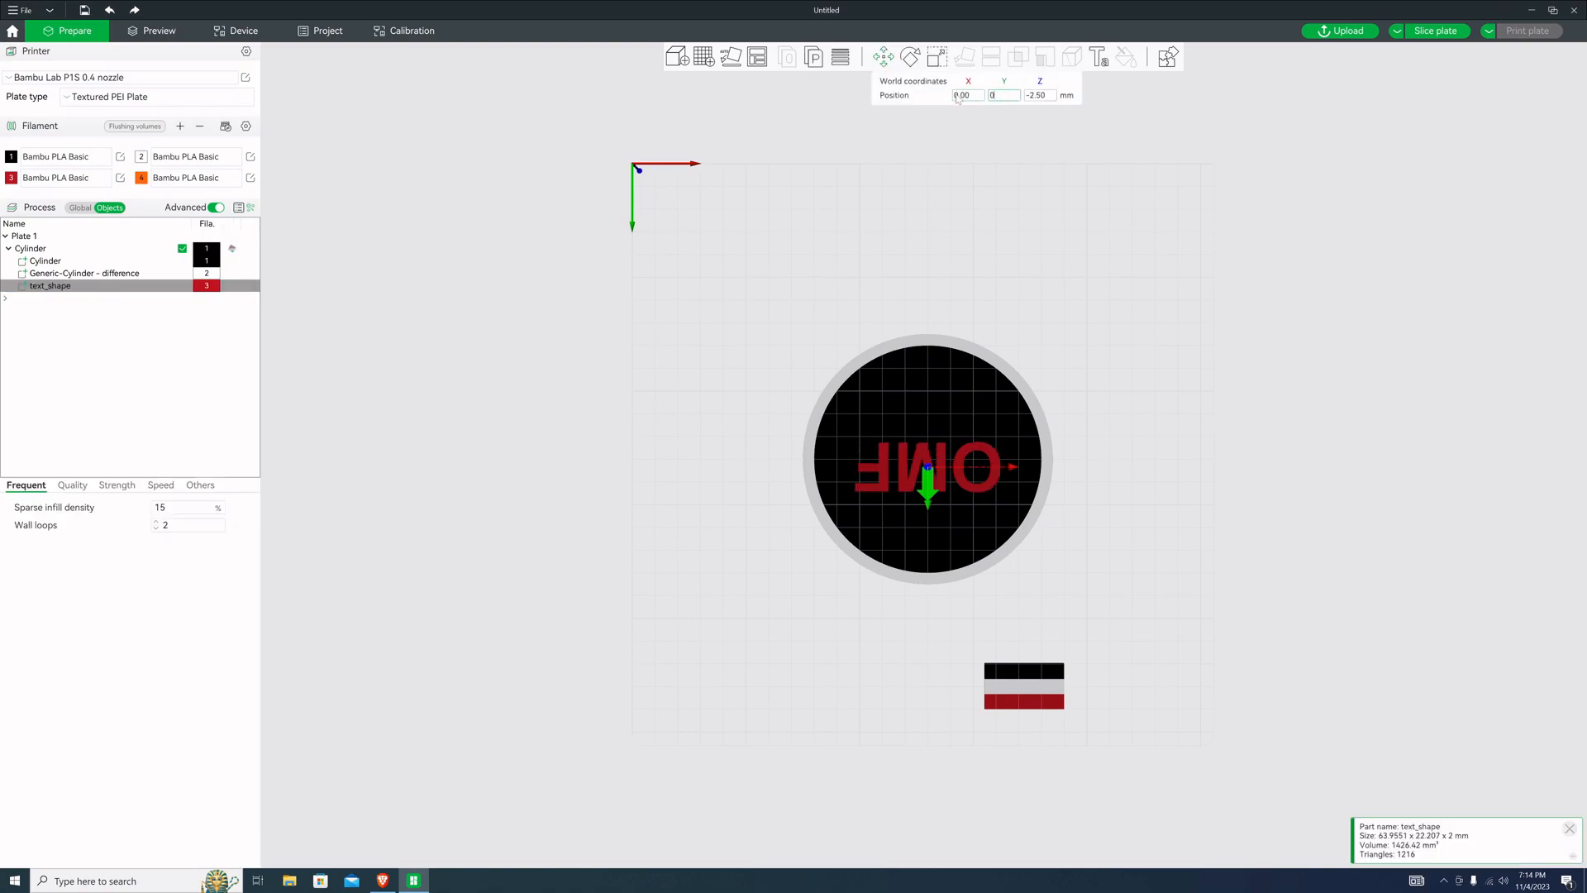
type("0")
key("Tab")
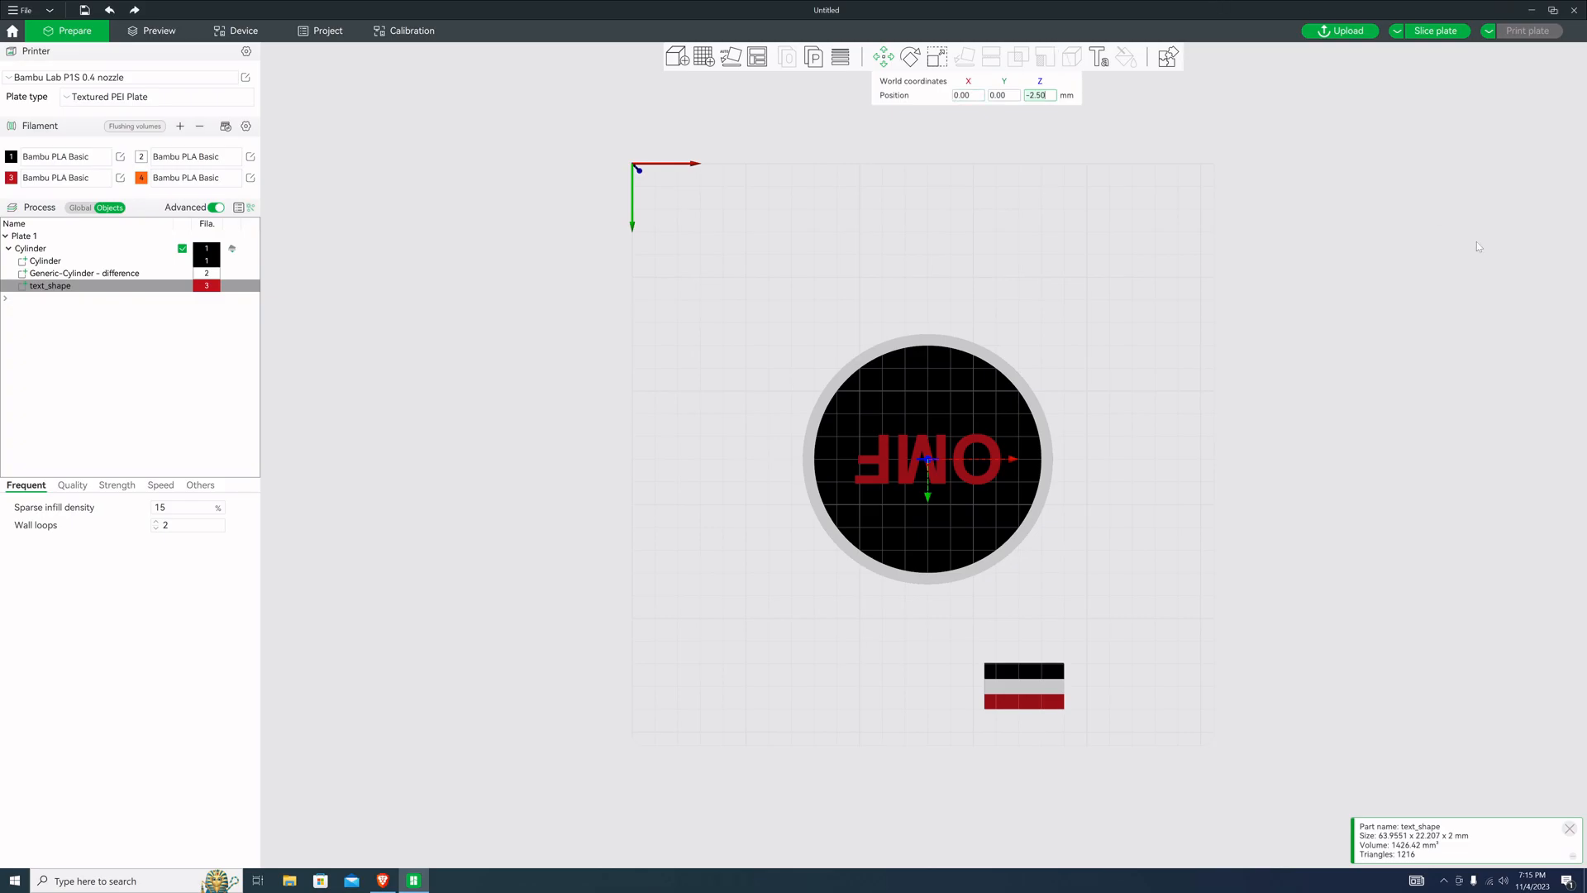
left_click_drag(1358, 242, 1431, 247)
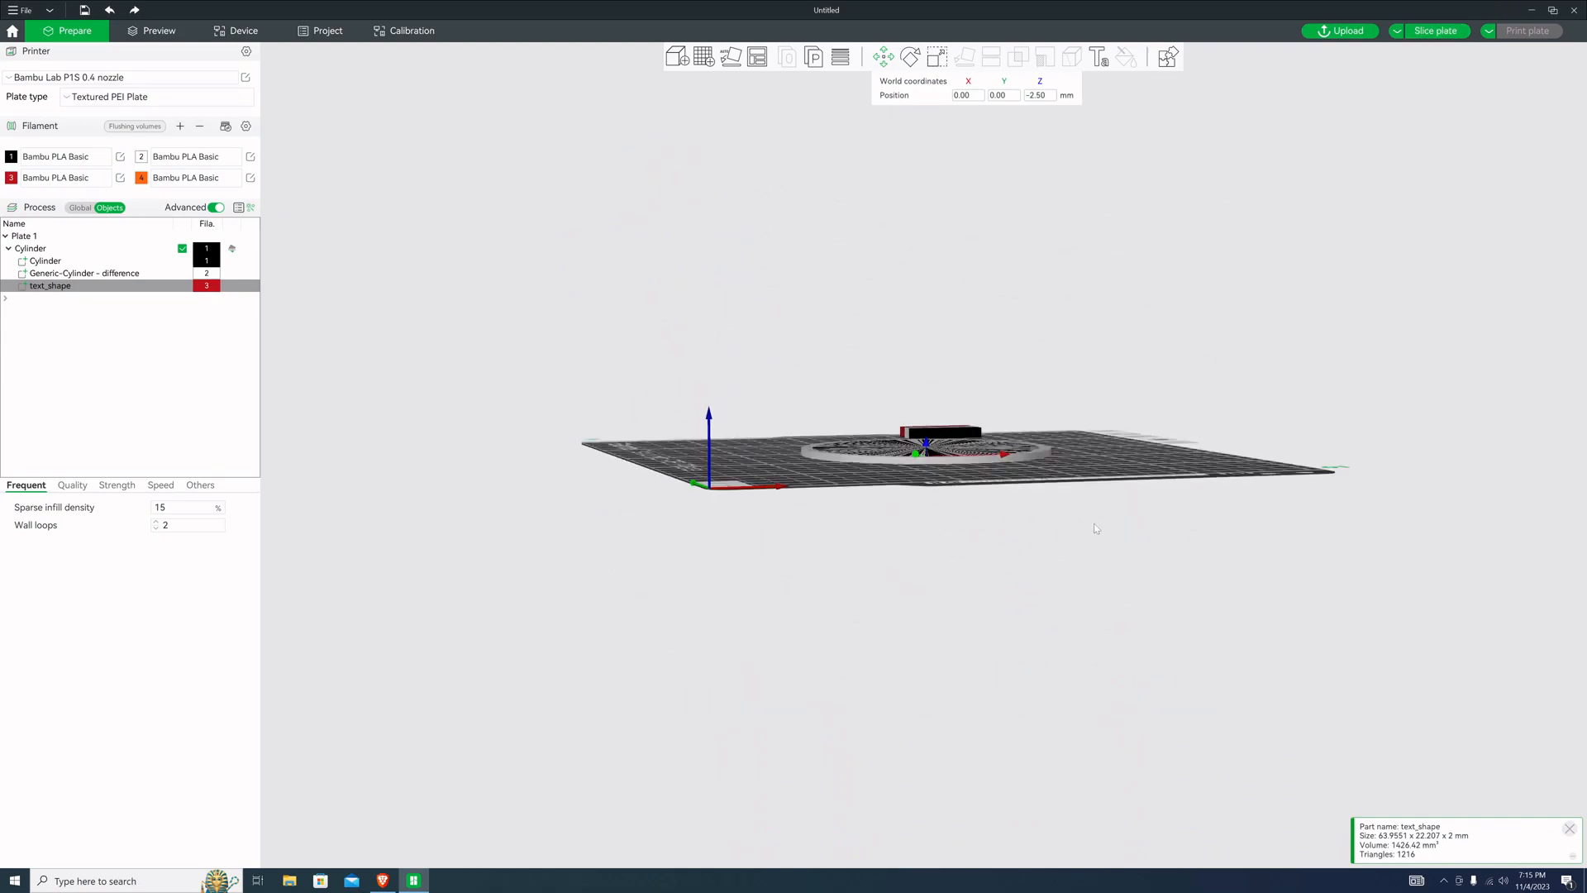
Slice the coaster with the OMF text, inspect it from above and below, and return to editing
left_click(1435, 31)
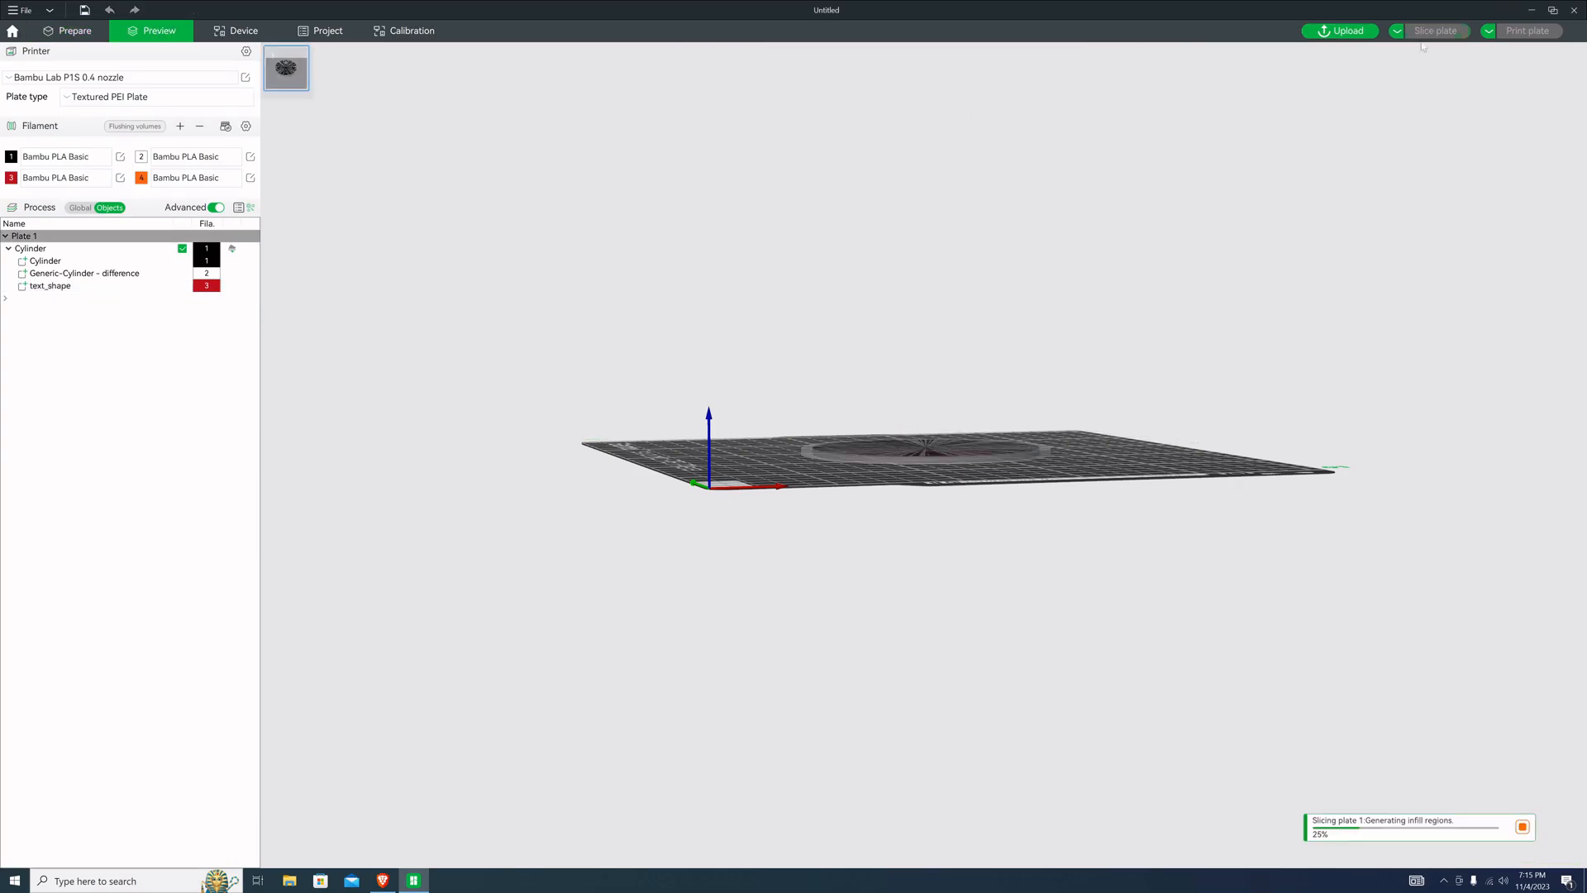
scroll(1030, 524, "down", 1)
scroll(1029, 521, "up", 2)
scroll(1017, 520, "up", 3)
left_click_drag(1011, 519, 975, 645)
scroll(975, 646, "down", 3)
scroll(975, 632, "up", 5)
scroll(975, 631, "up", 1)
scroll(973, 632, "up", 2)
mouse_move(973, 626)
left_mouse_down()
mouse_move(981, 607)
mouse_move(976, 637)
left_mouse_up()
scroll(975, 620, "down", 1)
scroll(983, 609, "up", 3)
scroll(985, 609, "down", 4)
left_click(68, 30)
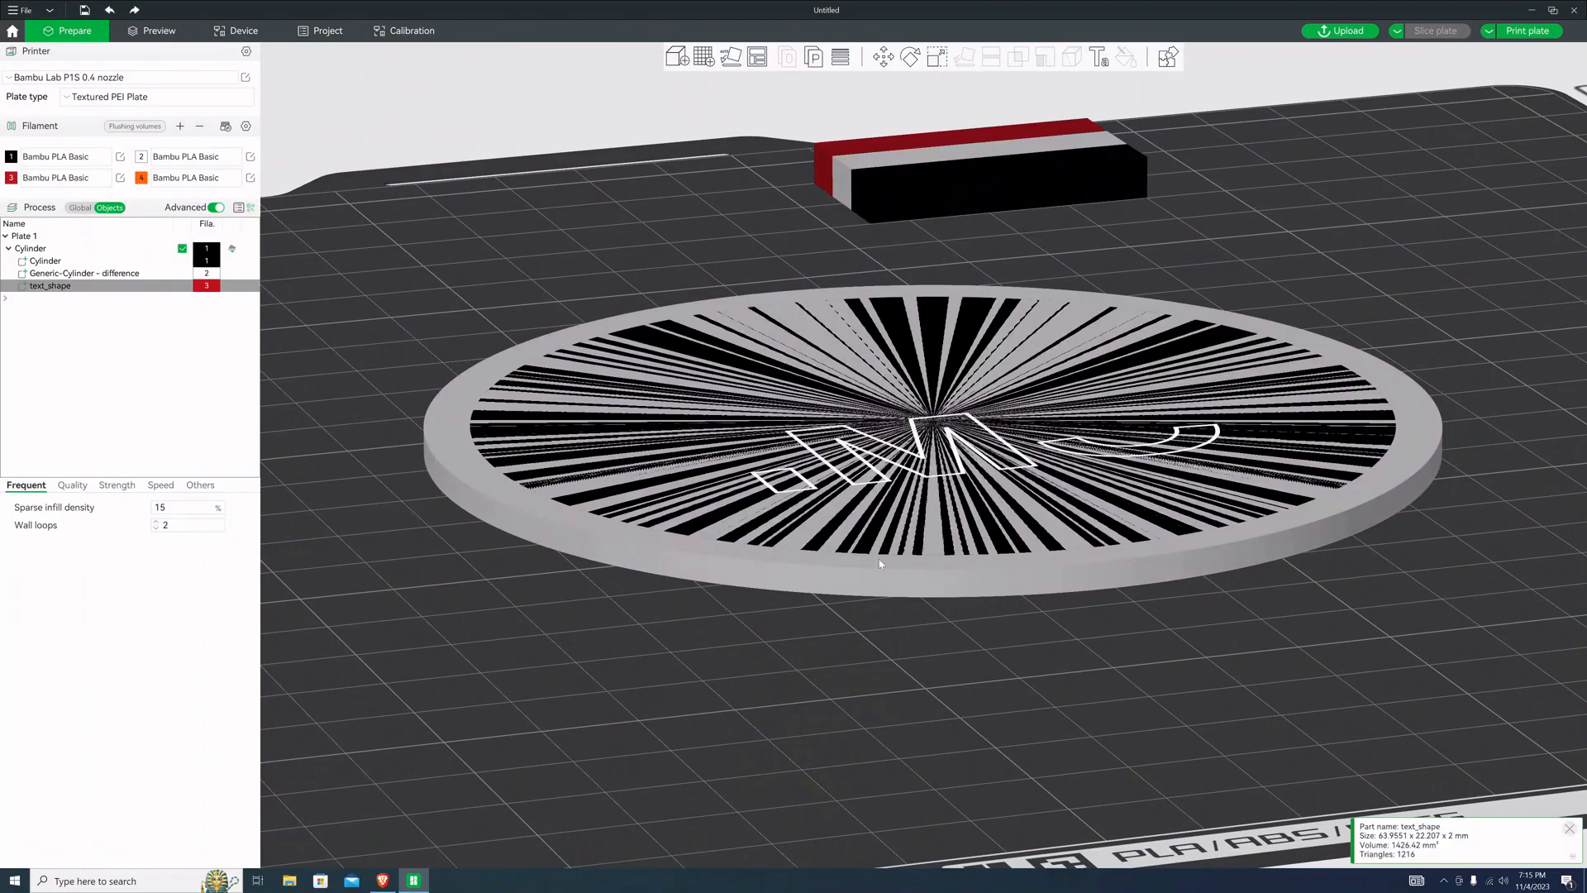
mouse_move(660, 259)
left_mouse_down()
mouse_move(971, 611)
mouse_move(1033, 623)
mouse_move(1000, 523)
left_mouse_up()
key("1")
left_click_drag(886, 608, 890, 577)
scroll(889, 576, "down", 3)
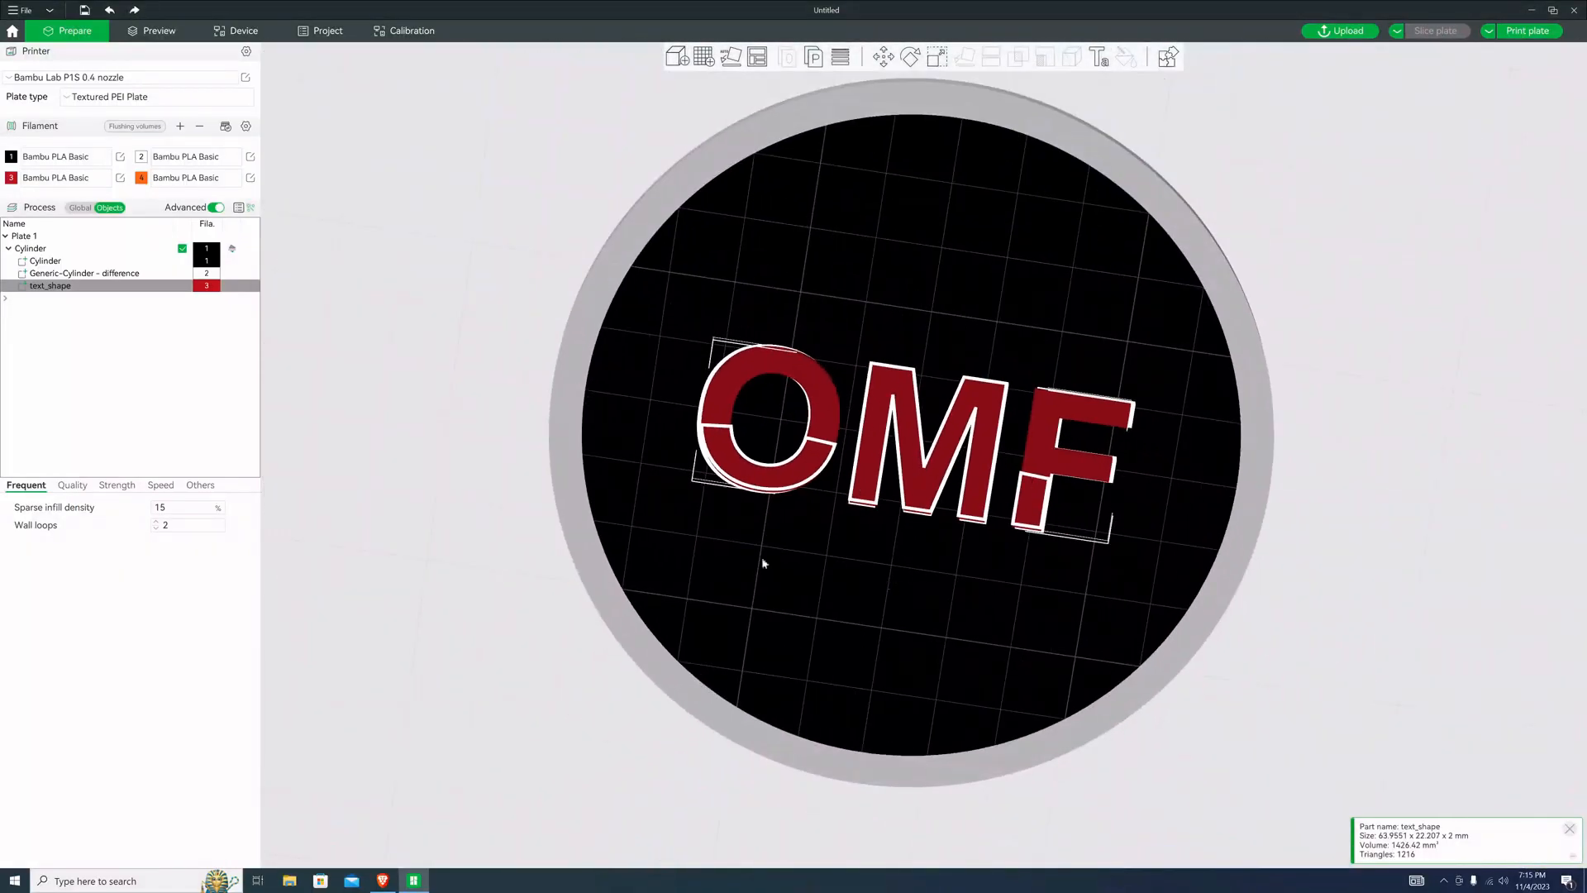
Set the text_shape thickness to 3 mm in the Text tool and re-slice the plate
right_click(110, 284)
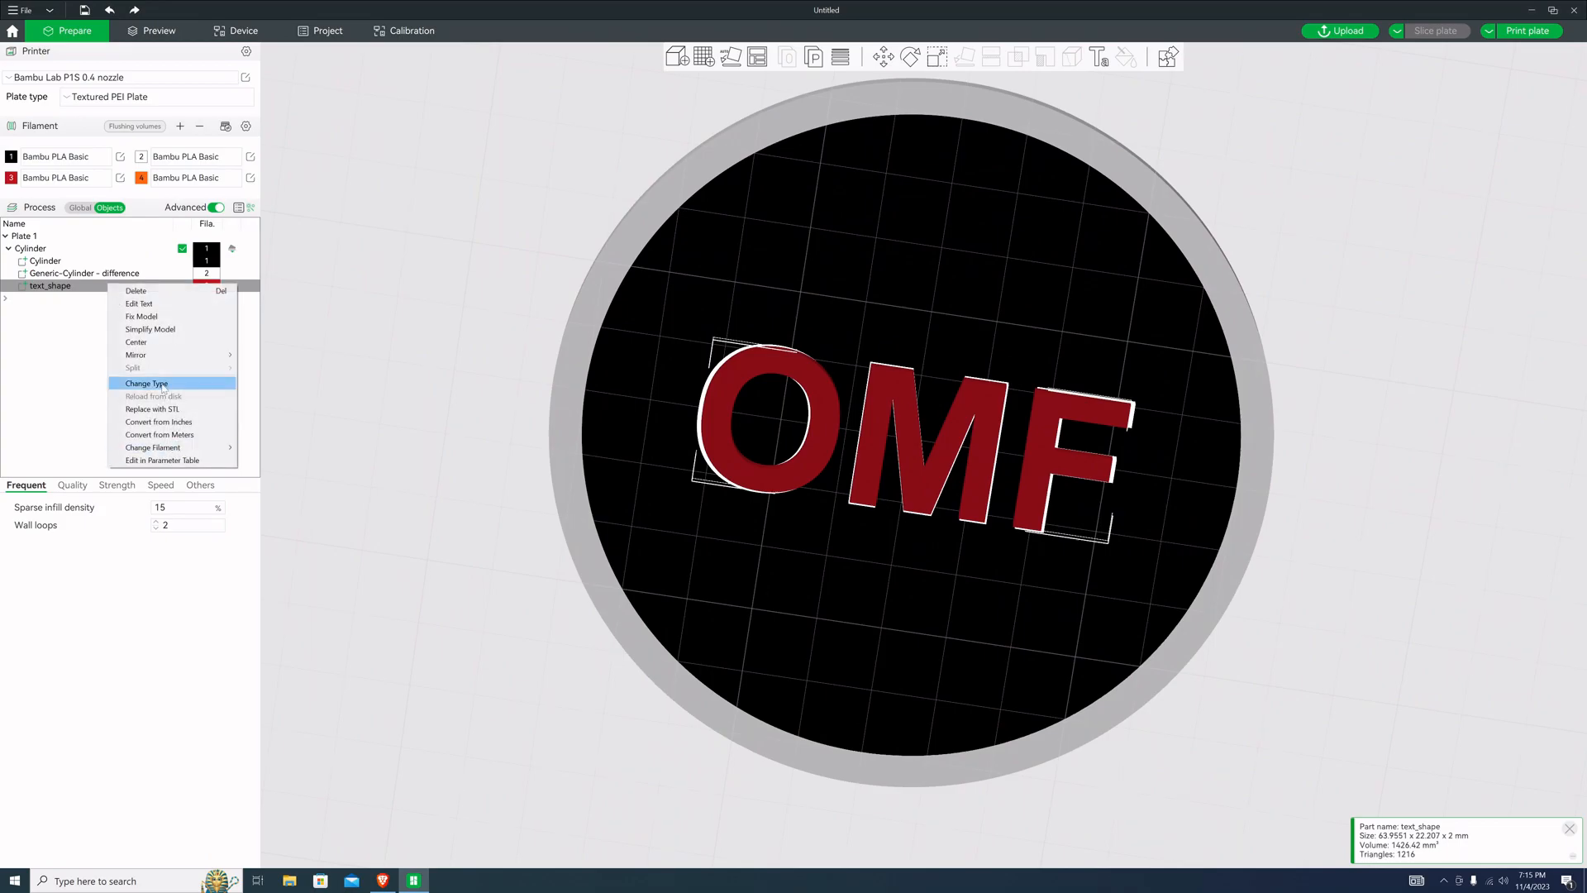
key("Escape")
key("Escape")
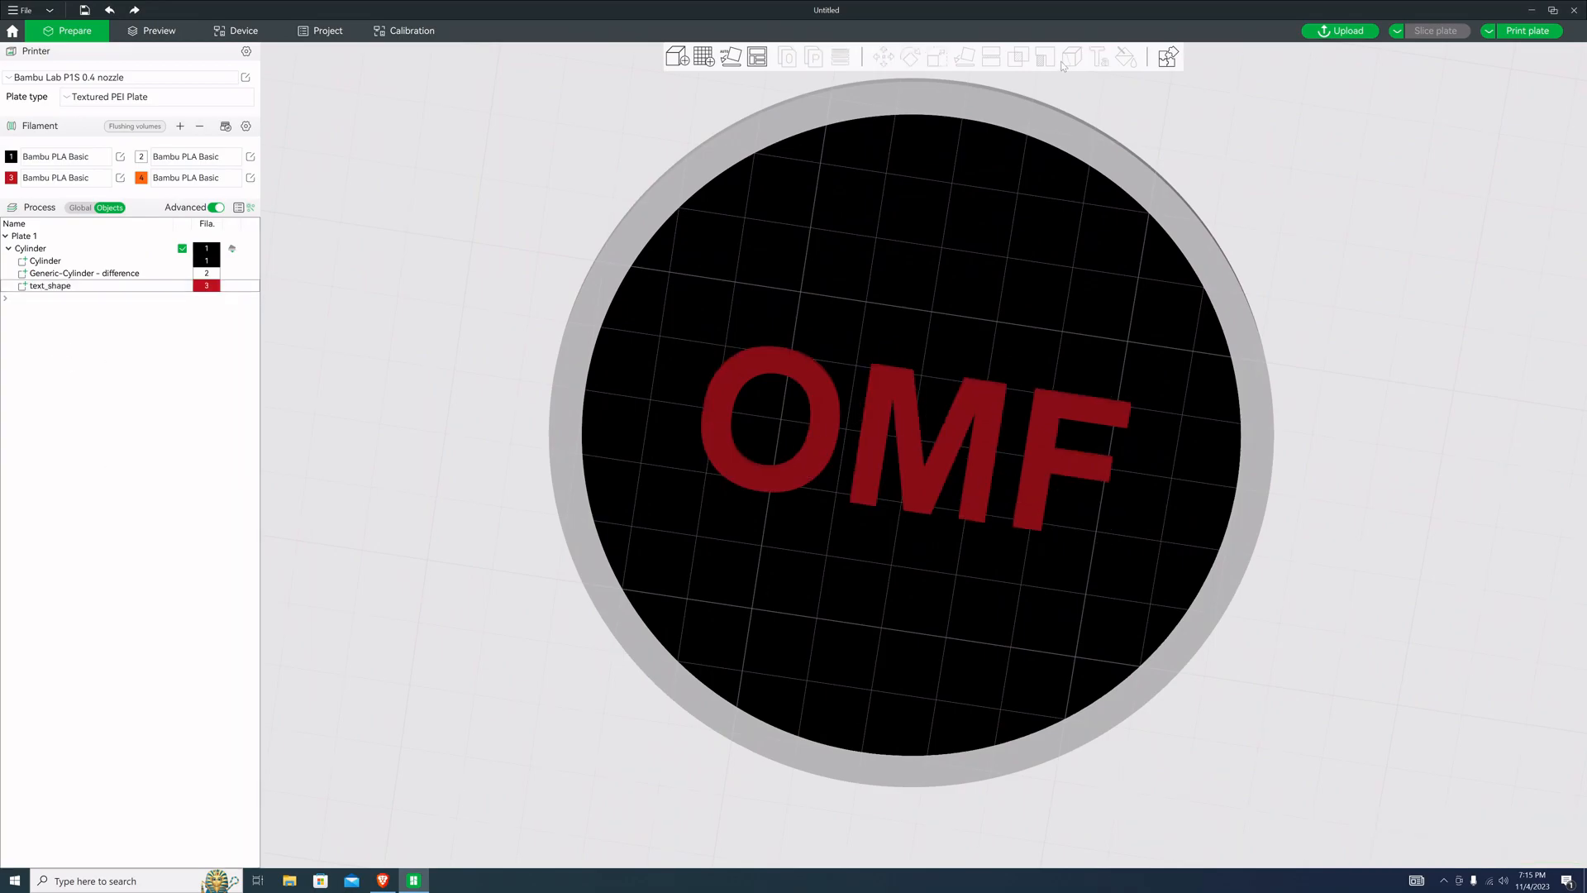
left_click(140, 290)
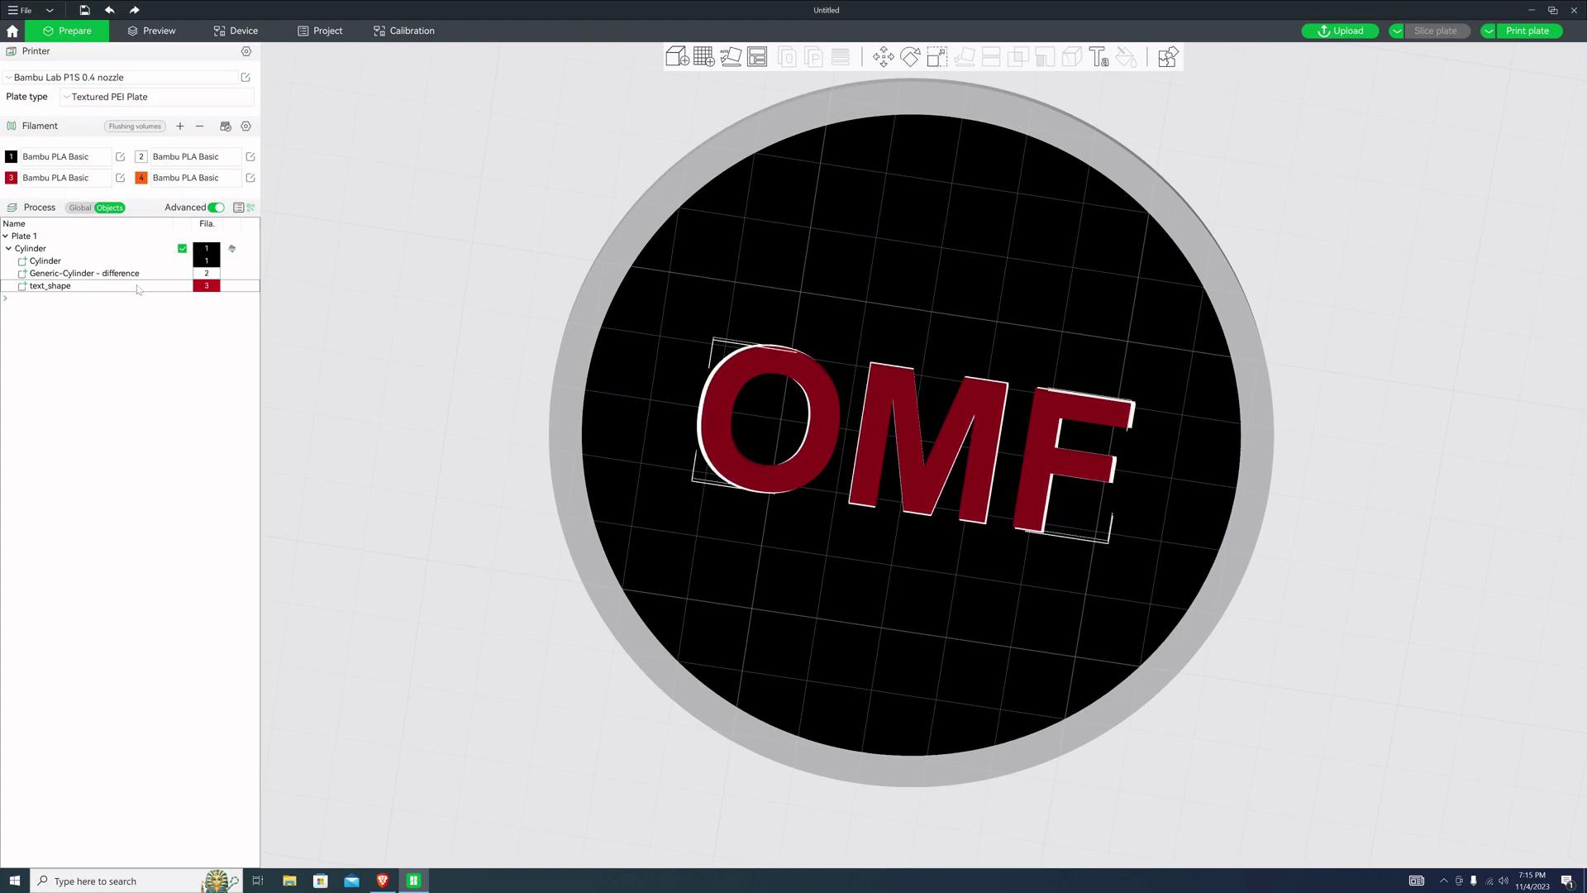
left_click(1097, 58)
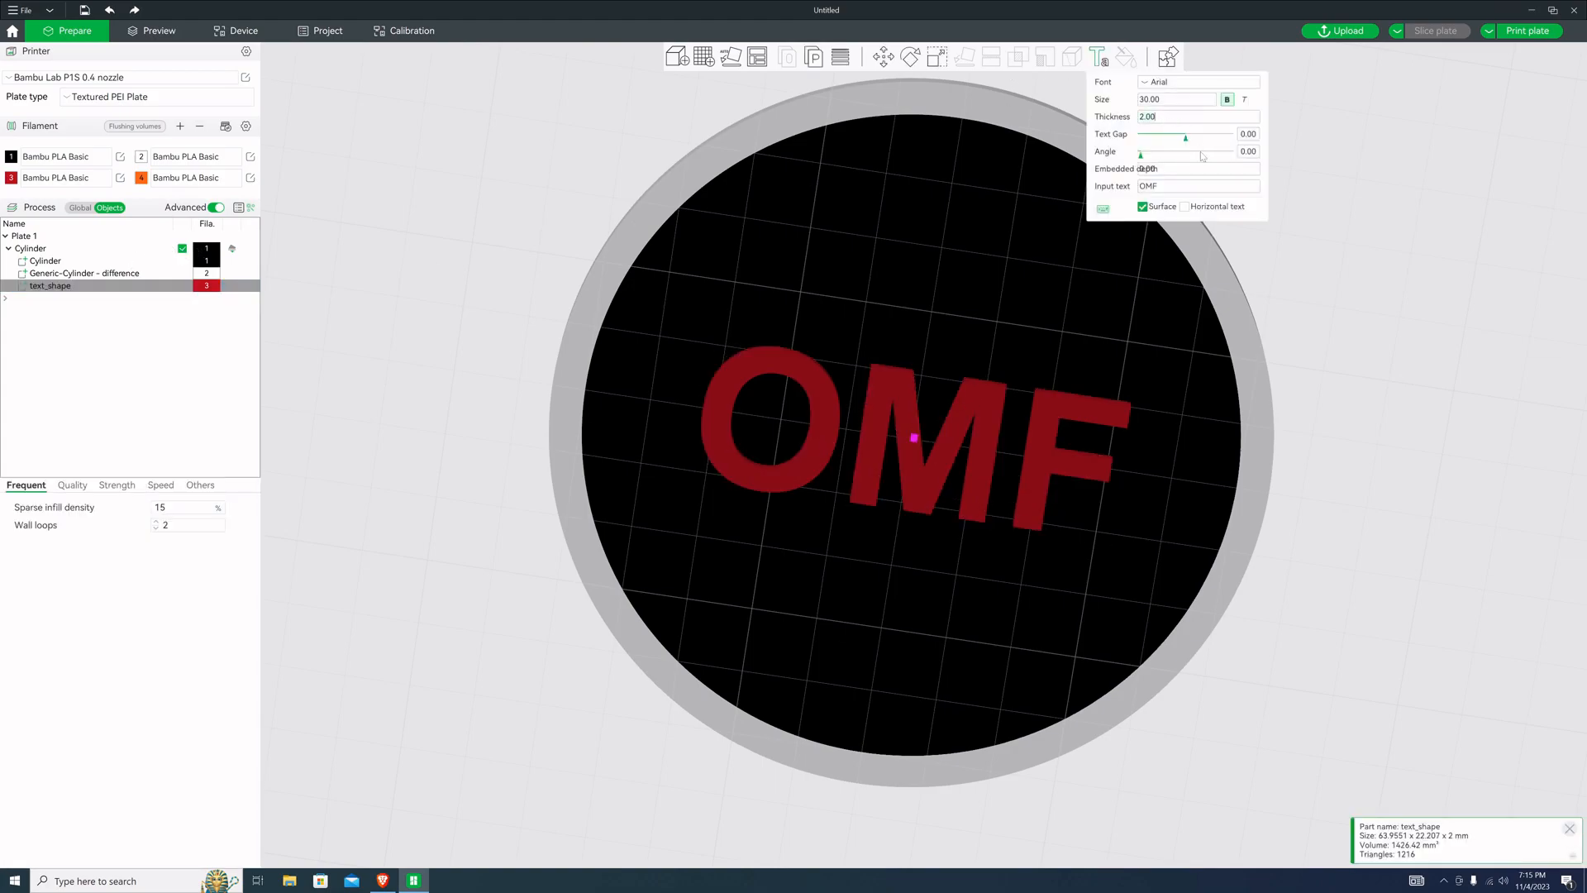
type("3")
key("Return")
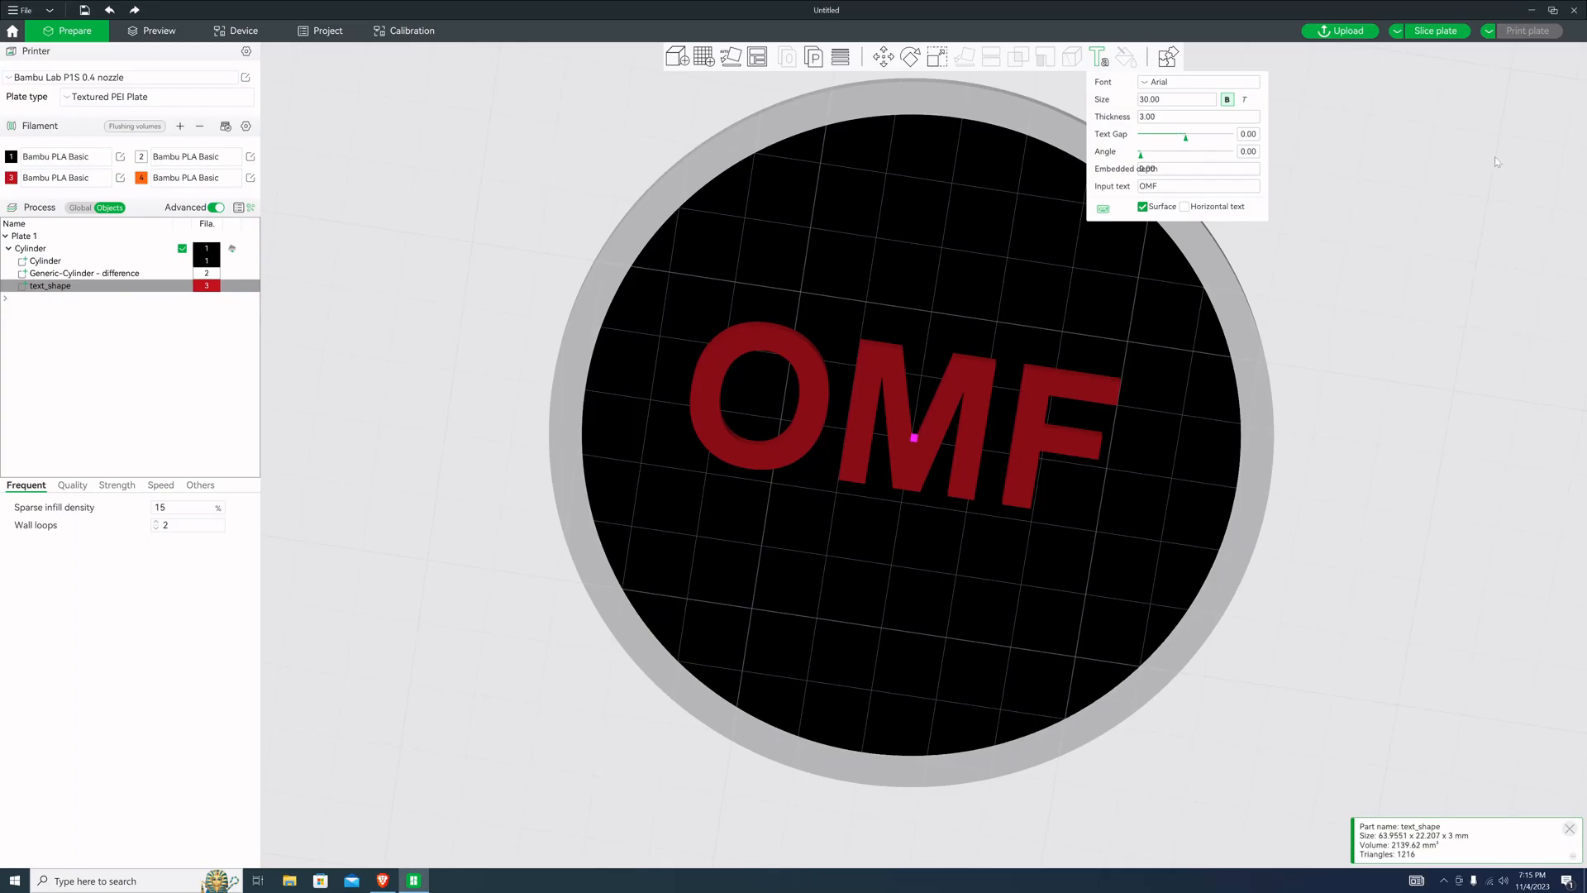
left_click(1418, 32)
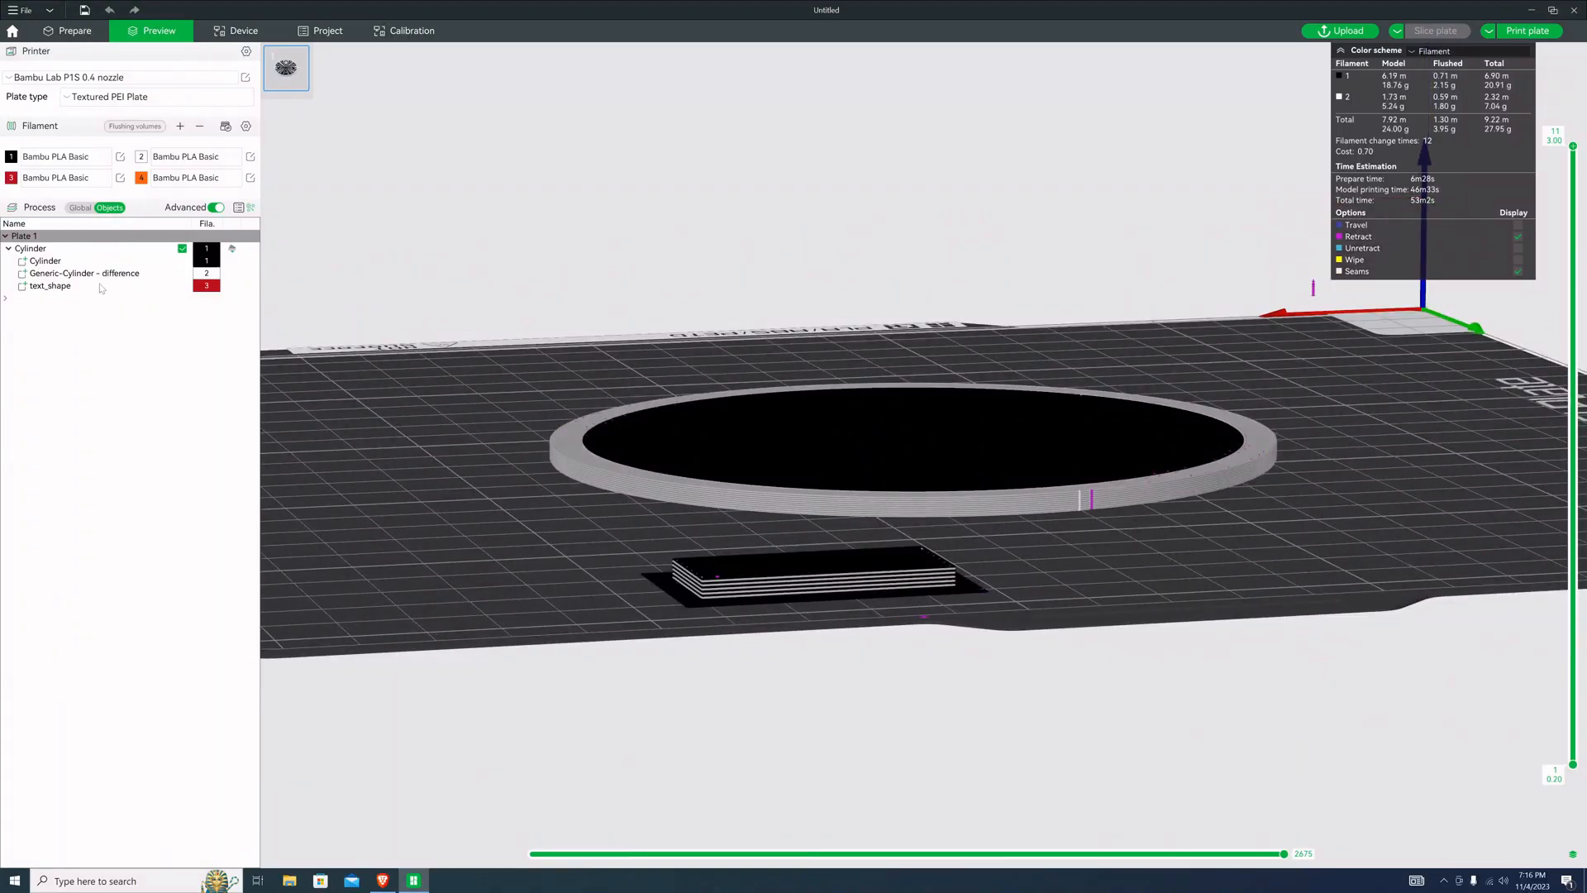
Move the text_shape part to Z −1.5 mm so the letters sink into the disc
left_click(96, 288)
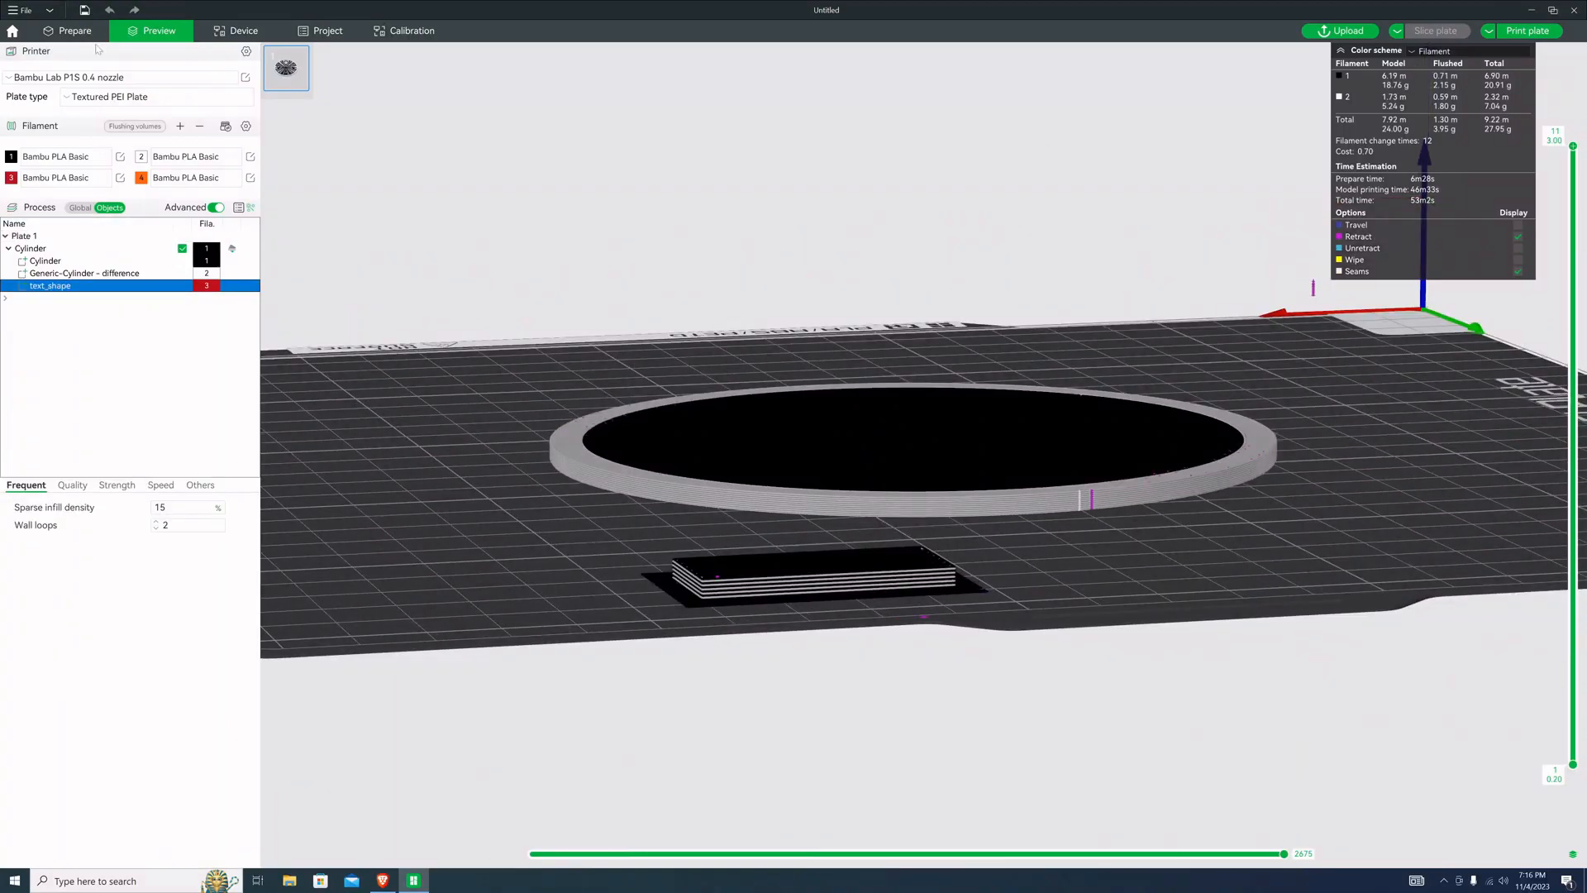
left_click(74, 31)
mouse_move(286, 410)
left_mouse_down()
mouse_move(359, 579)
mouse_move(441, 552)
left_mouse_up()
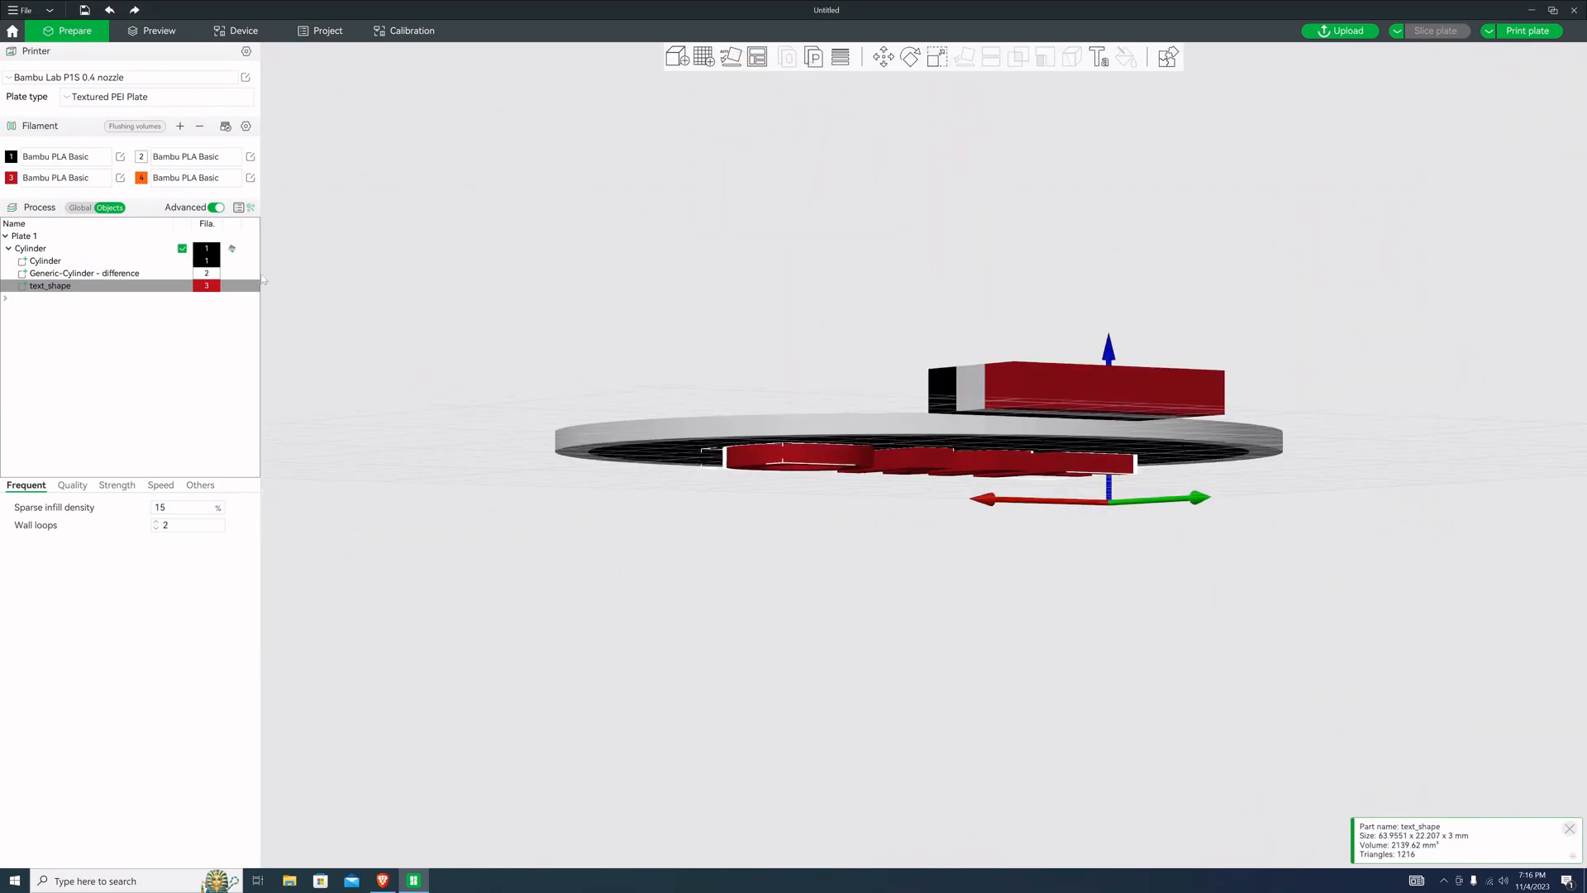
left_click(122, 290)
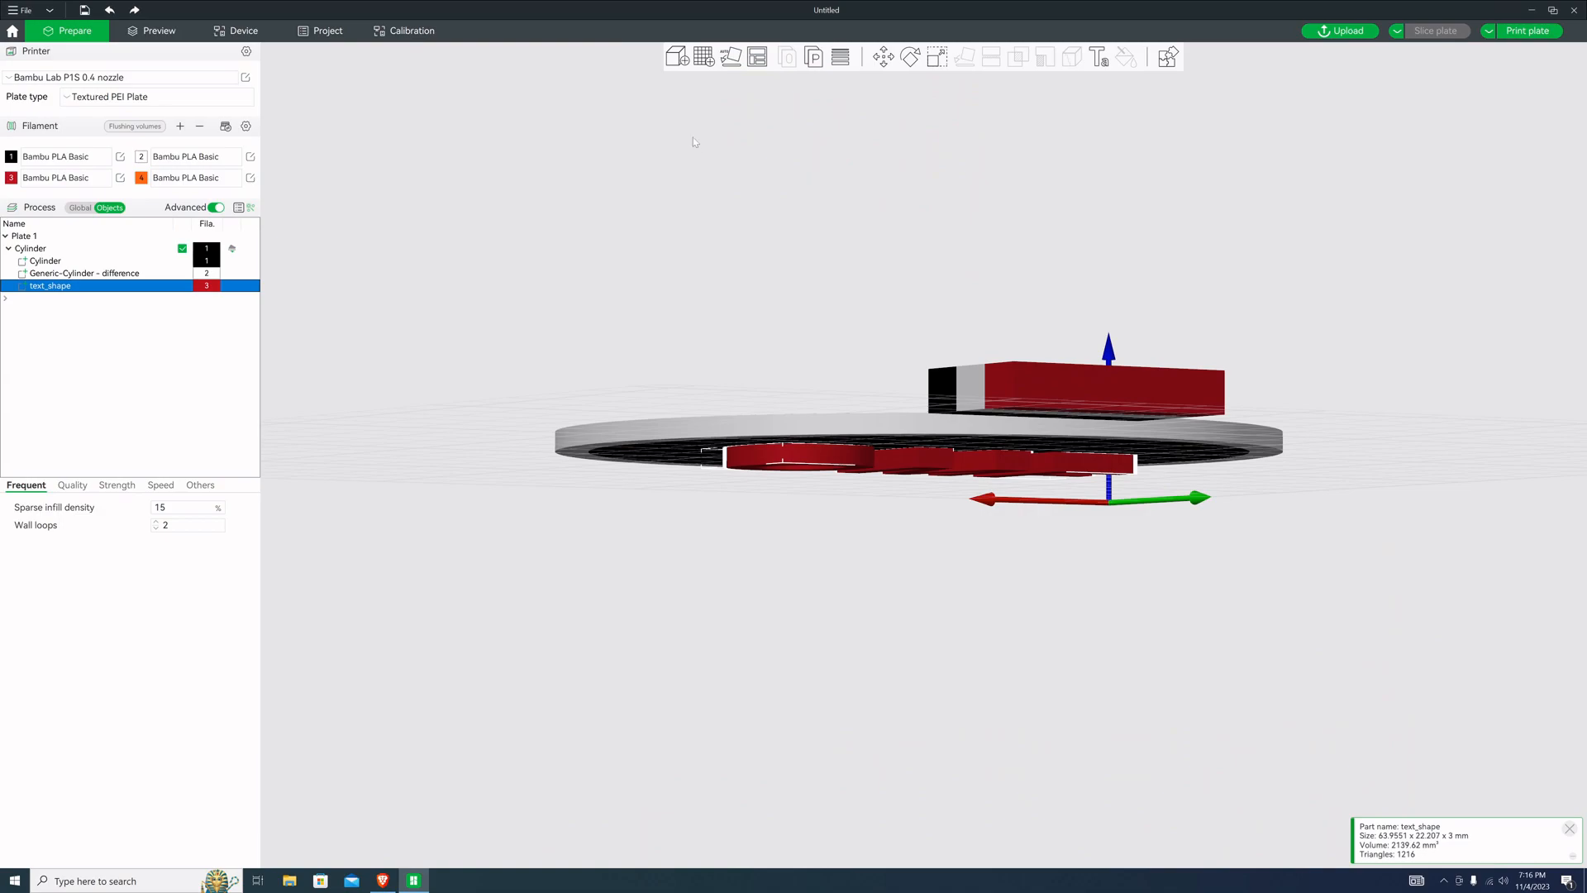
left_click(885, 60)
left_click(1050, 100)
type("-1.5")
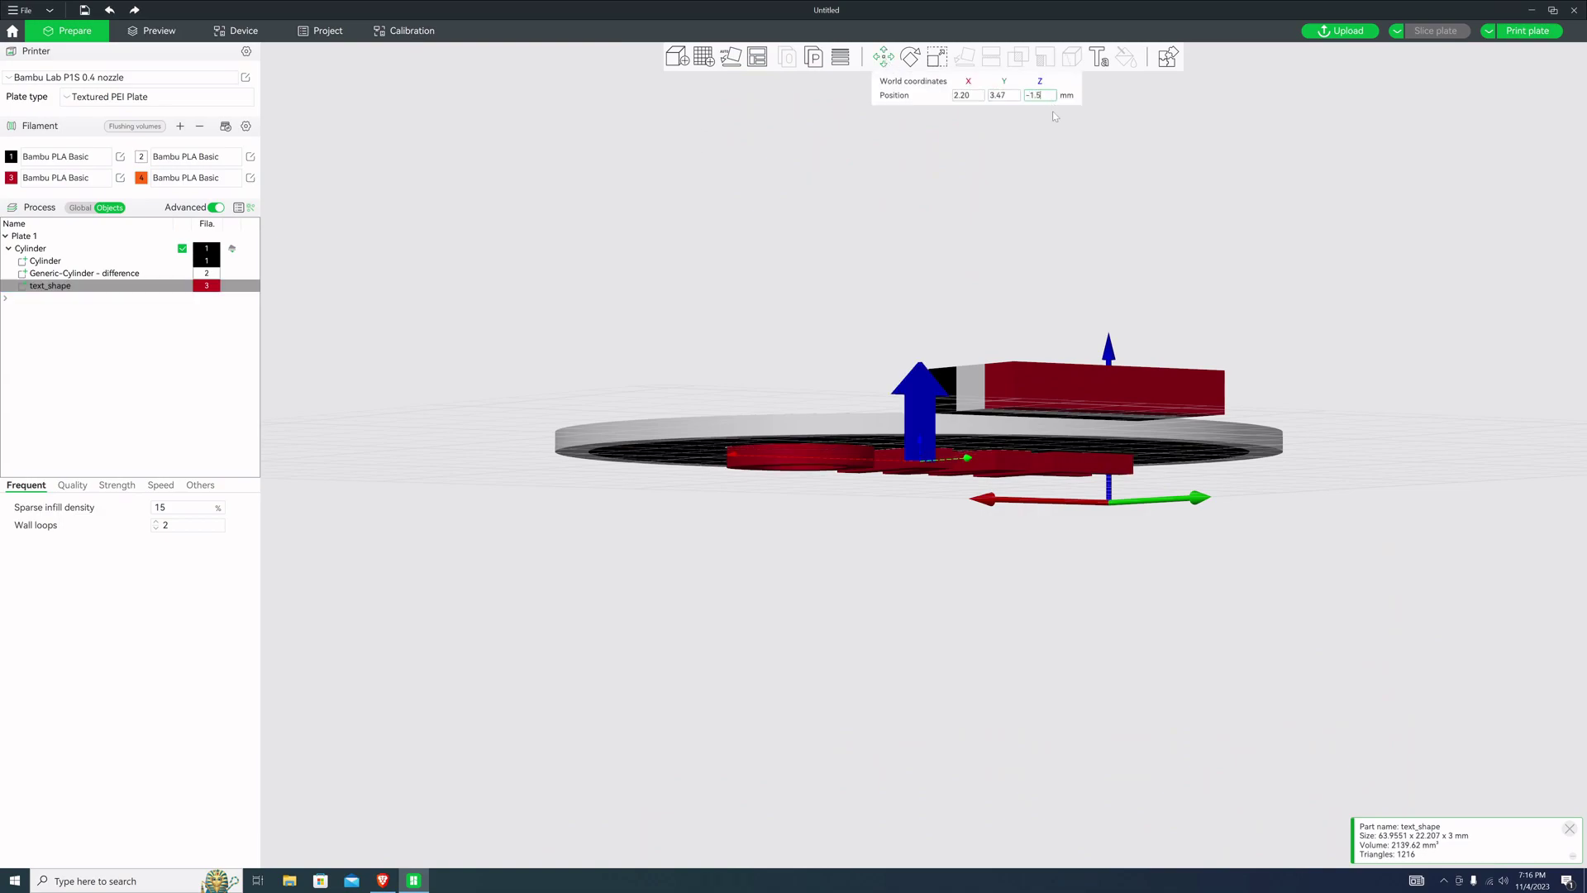
type("0")
key("Return")
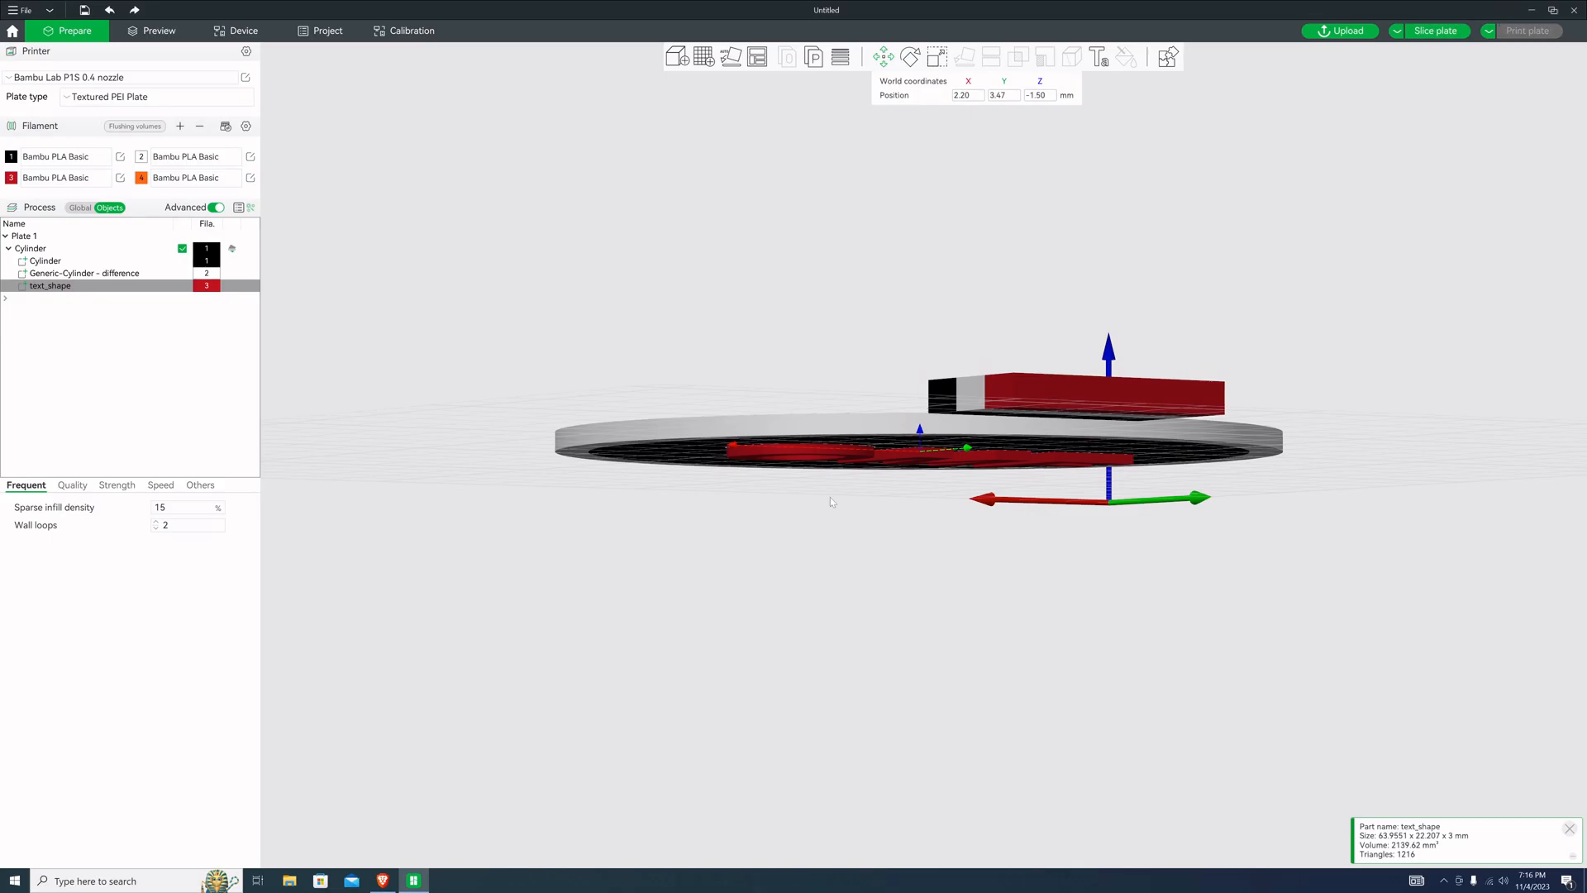
left_click_drag(830, 498, 825, 506)
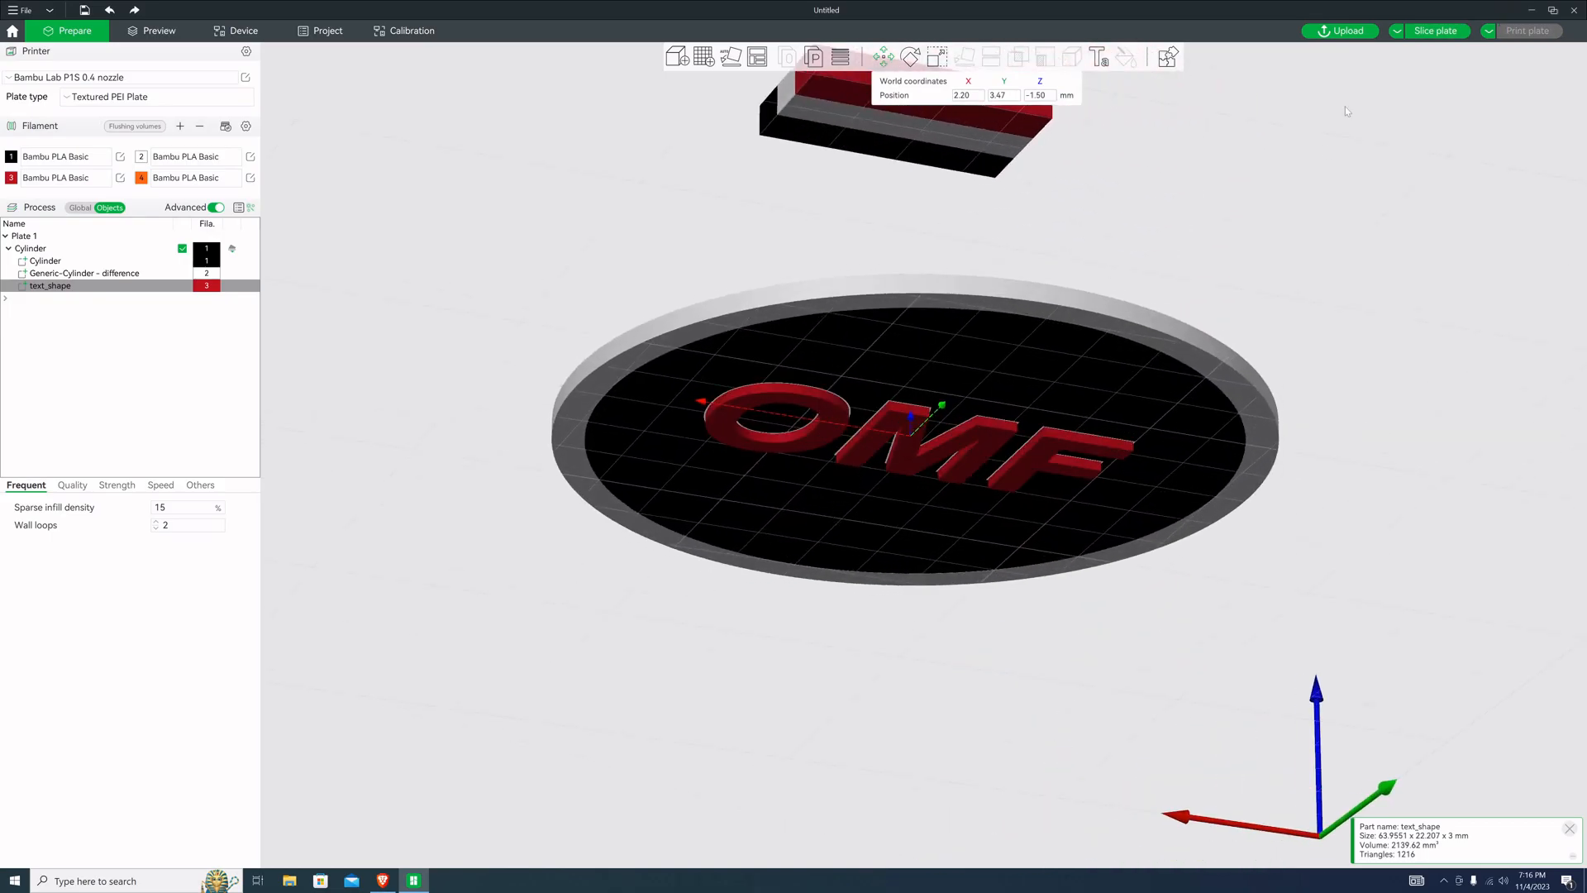
Slice the coaster plate and view the sliced layers edge-on
left_click(1432, 30)
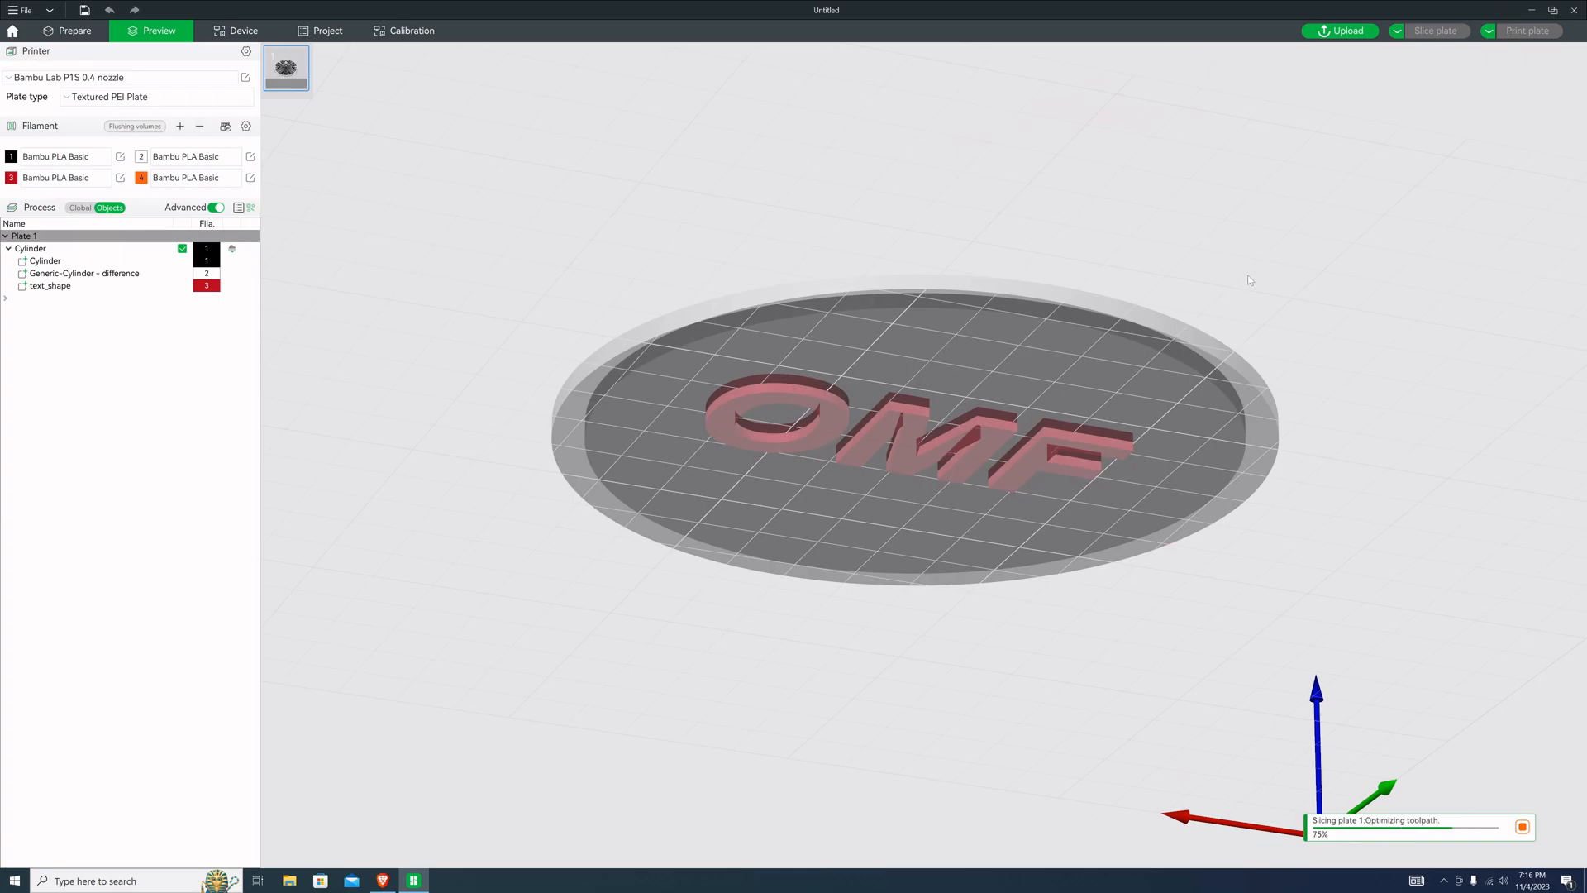
left_click_drag(1207, 258, 1211, 182)
scroll(1125, 219, "up", 2)
scroll(1124, 219, "up", 2)
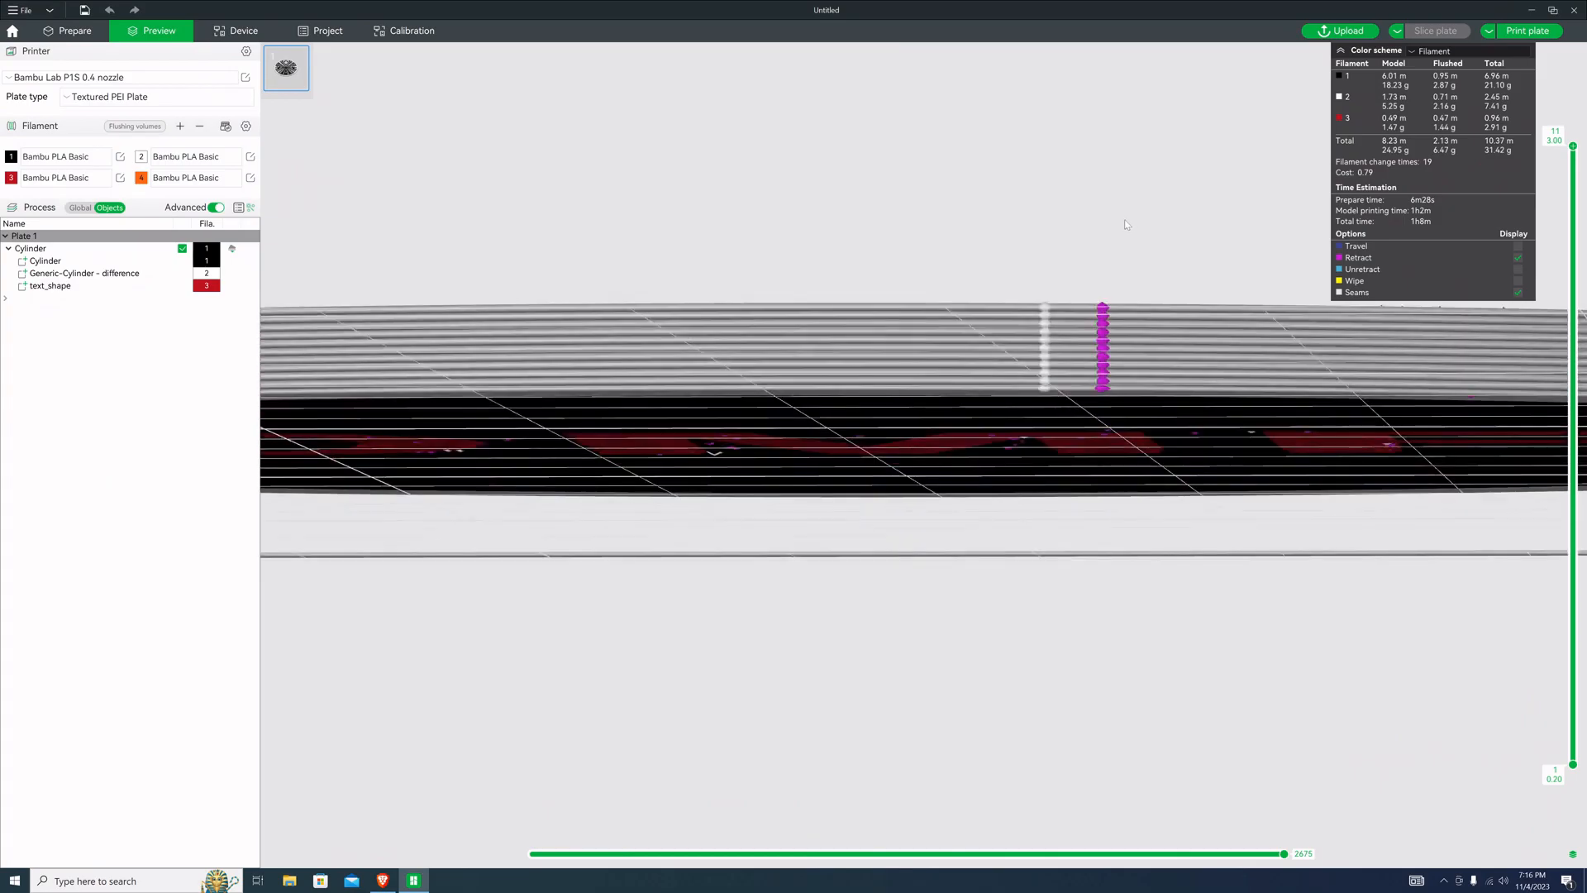
scroll(1128, 220, "up", 3)
scroll(1126, 224, "up", 2)
scroll(1126, 225, "down", 2)
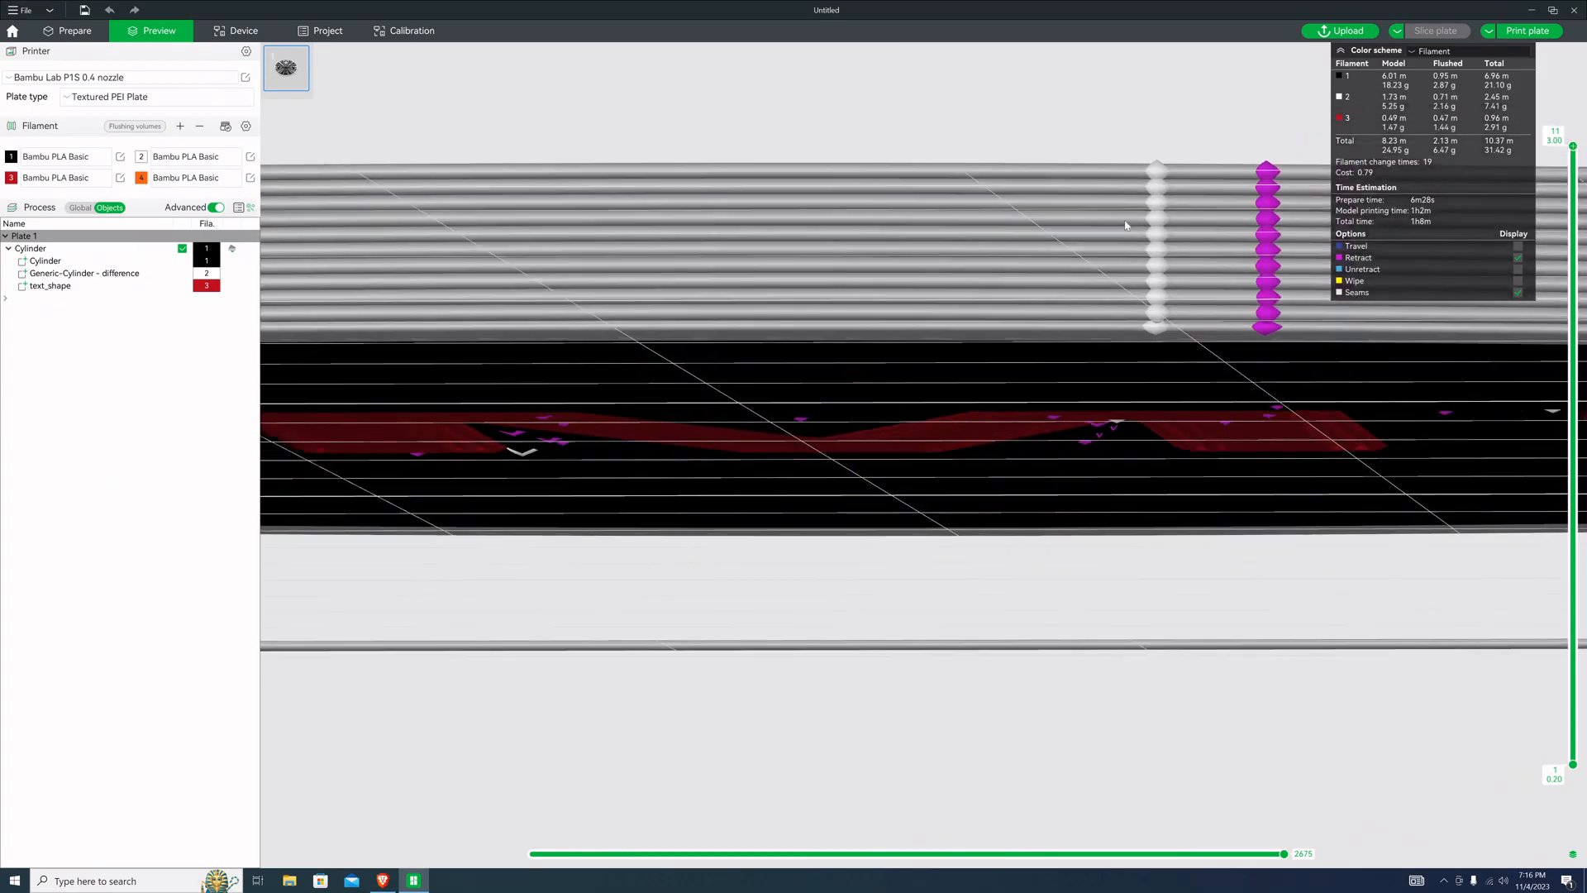
scroll(1127, 224, "down", 2)
scroll(1126, 225, "down", 1)
scroll(1127, 225, "down", 2)
scroll(1104, 204, "down", 1)
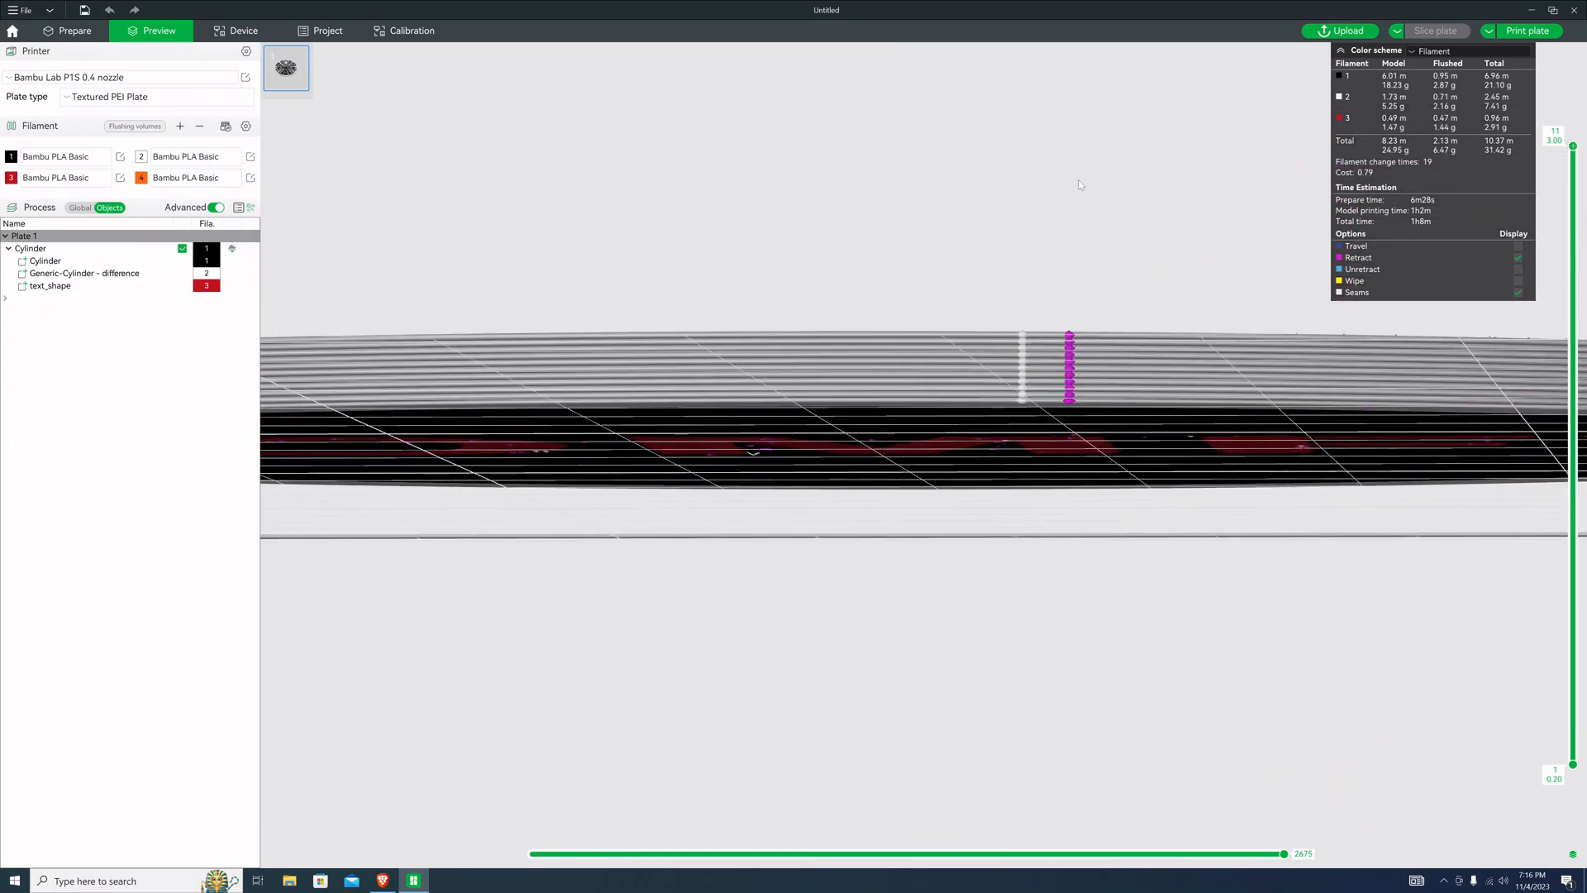
scroll(1079, 185, "down", 1)
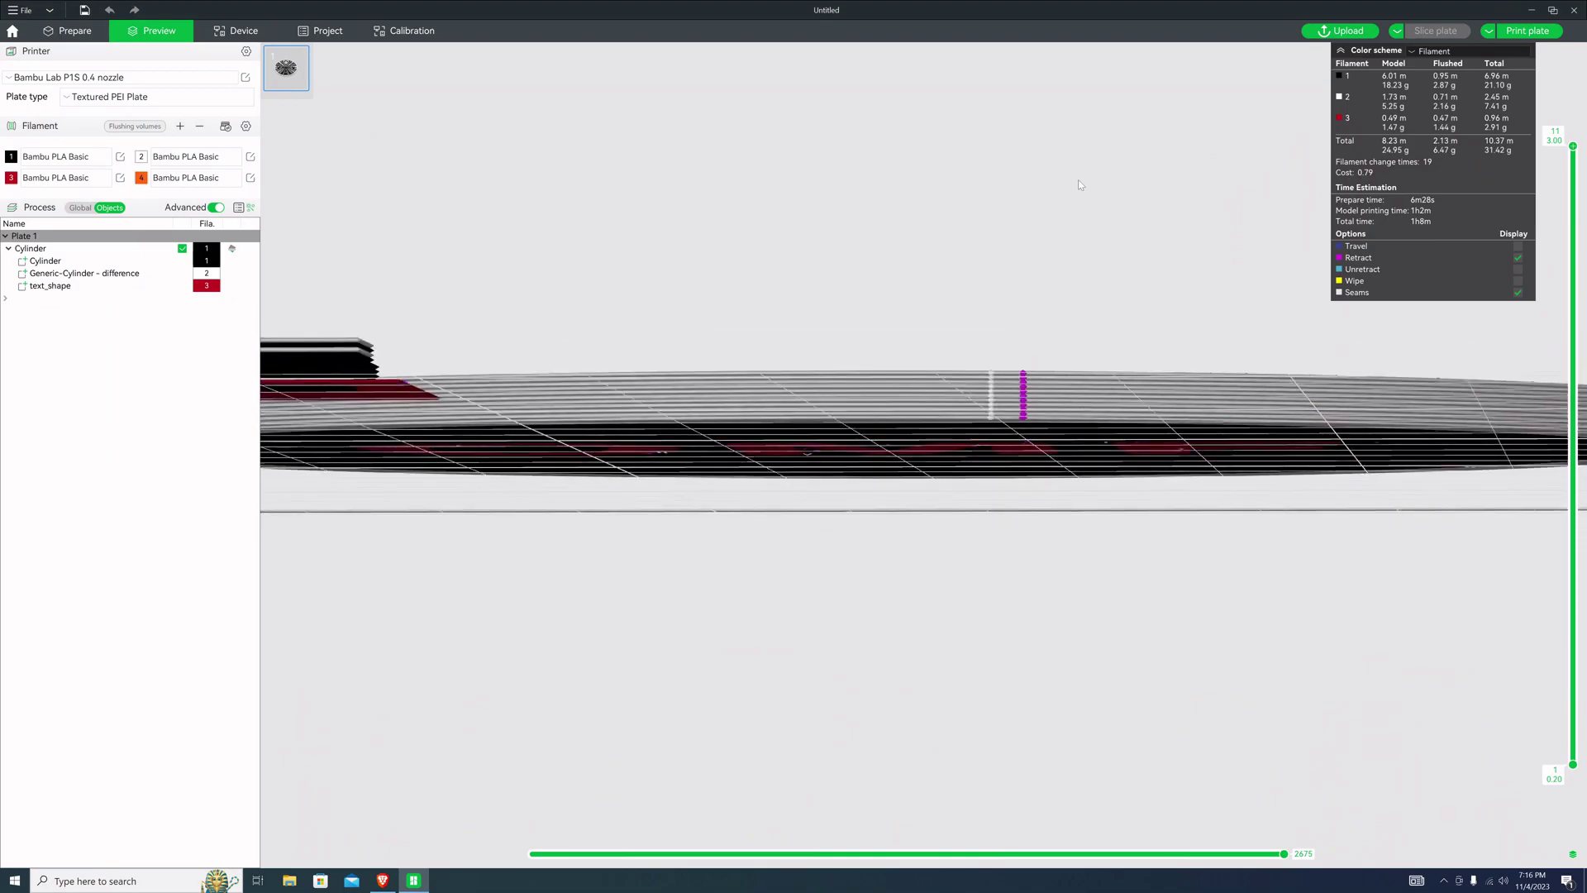
Change the text_shape part's type to Modifier via Change Type and confirm
left_click(64, 31)
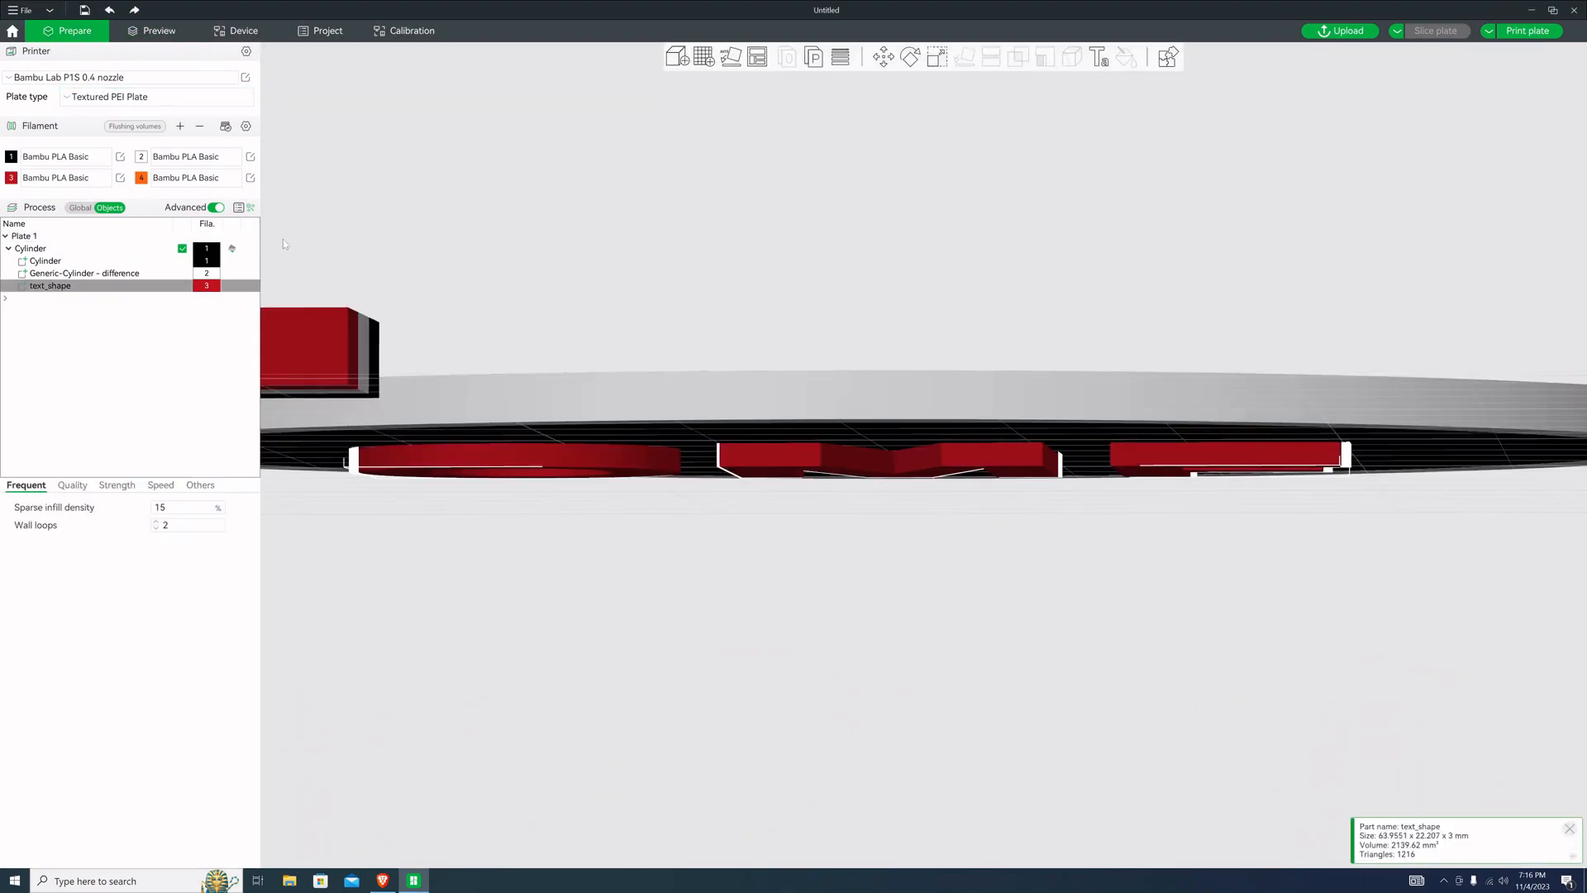
right_click(74, 288)
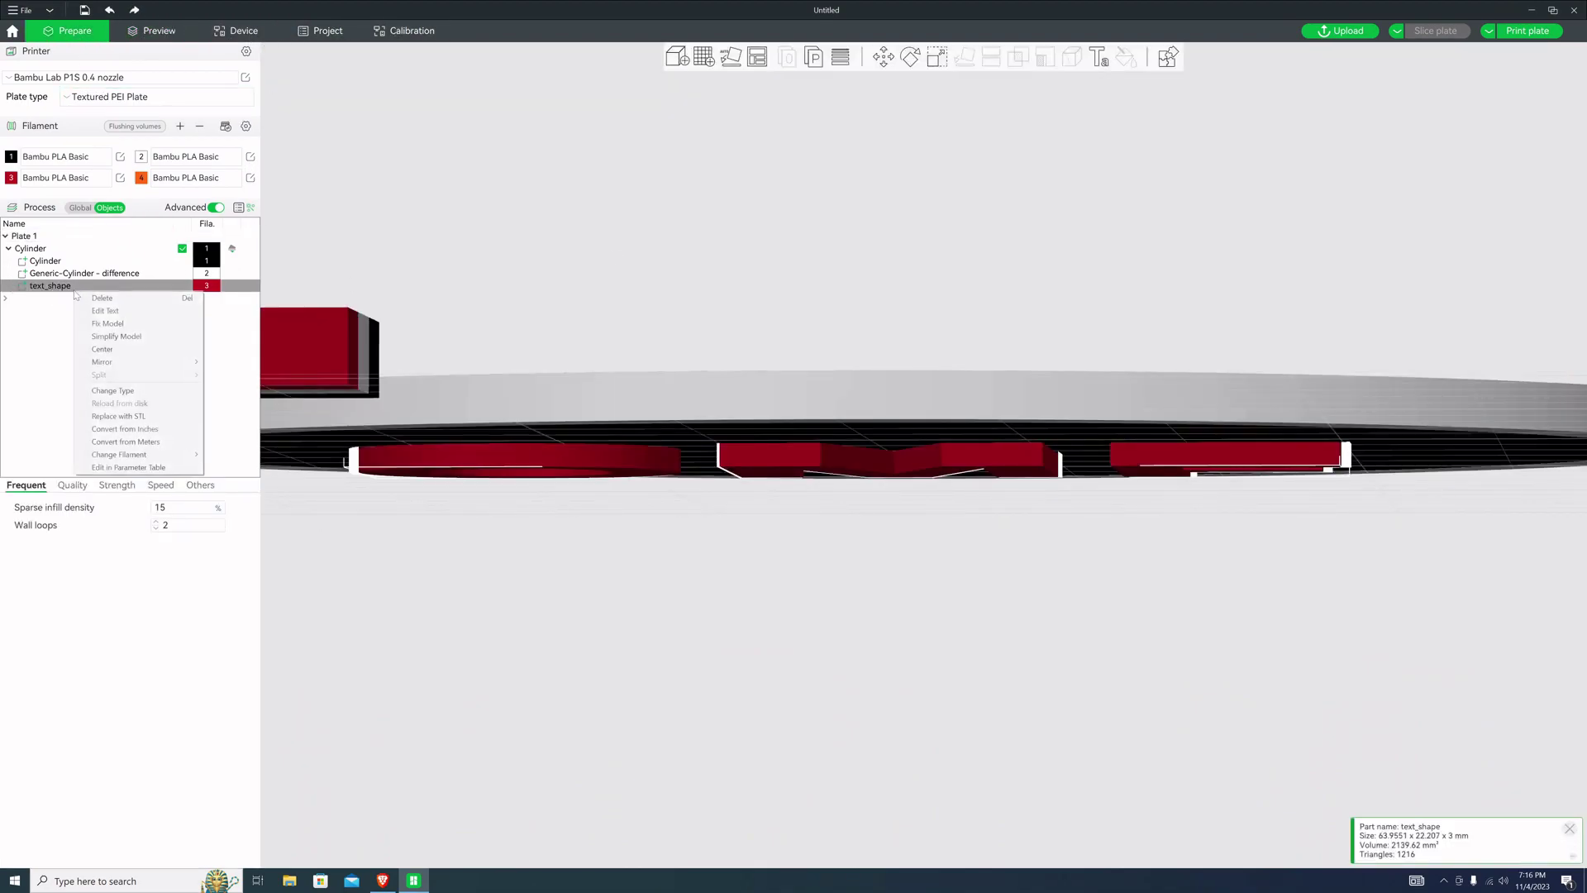
left_click(125, 394)
left_click(730, 424)
left_click(745, 463)
left_click(750, 459)
Re-slice the plate and inspect the flush red OMF from the top and bottom views
left_click_drag(991, 600, 955, 604)
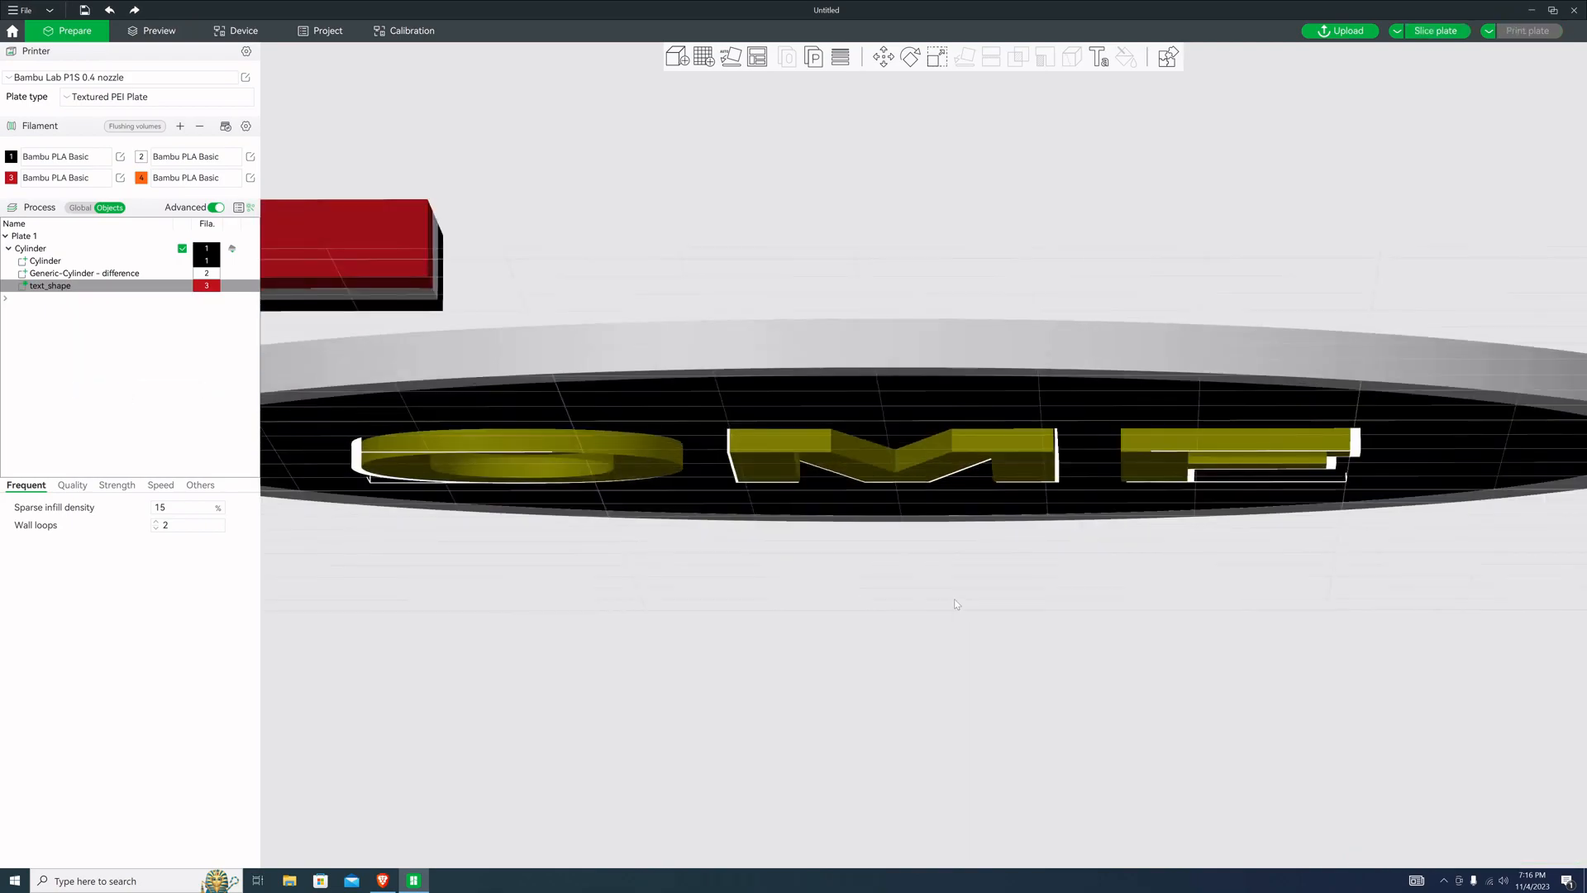
mouse_move(1241, 596)
left_mouse_down()
mouse_move(1145, 606)
mouse_move(1257, 342)
left_mouse_up()
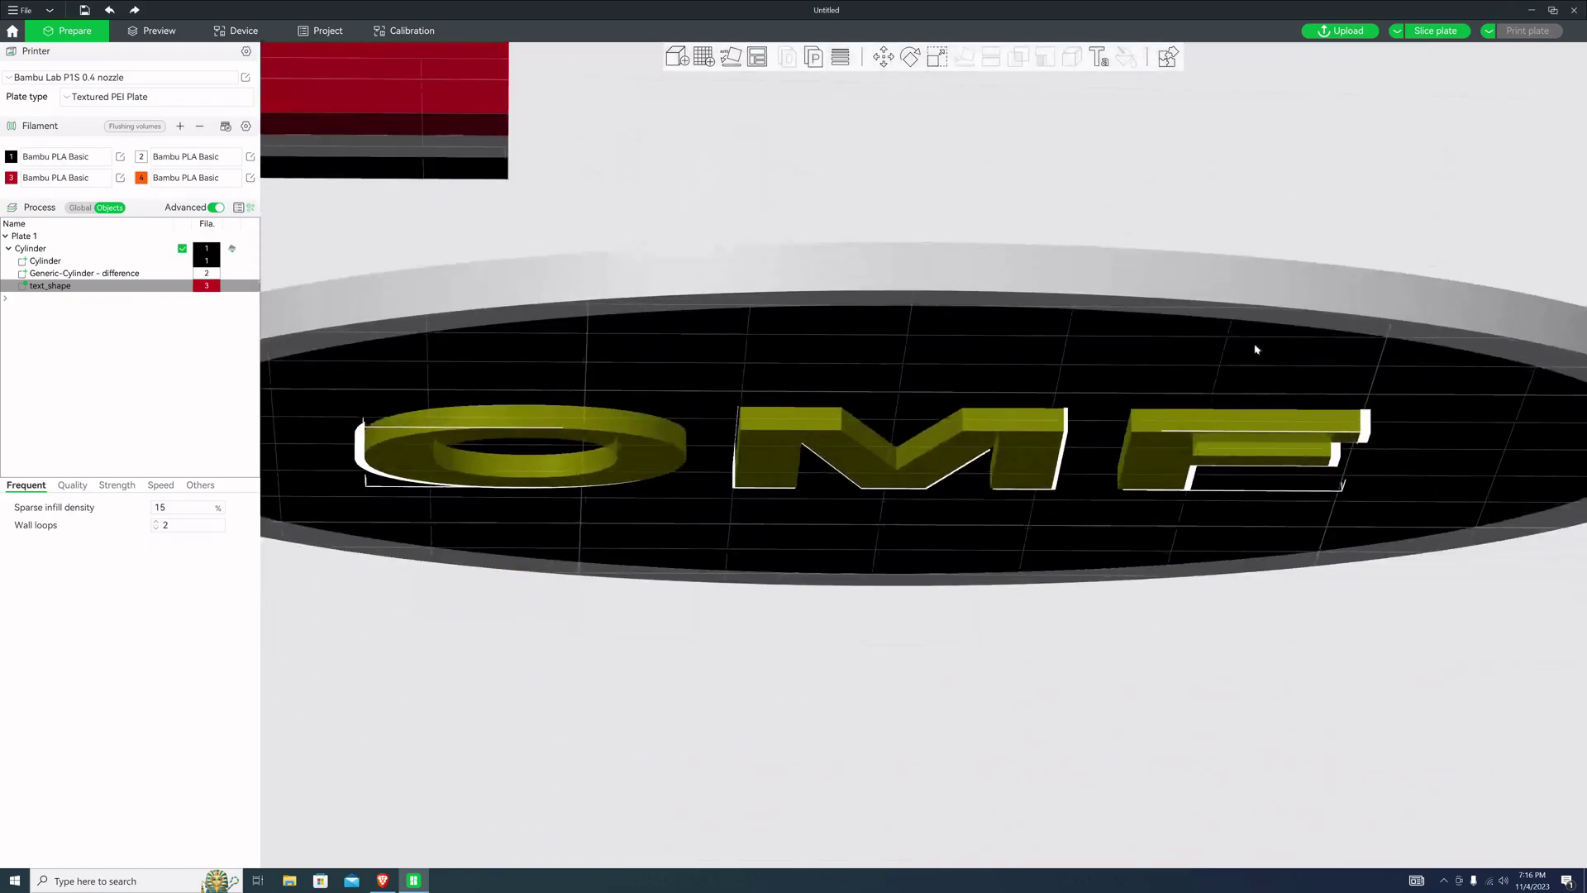
left_click(1452, 30)
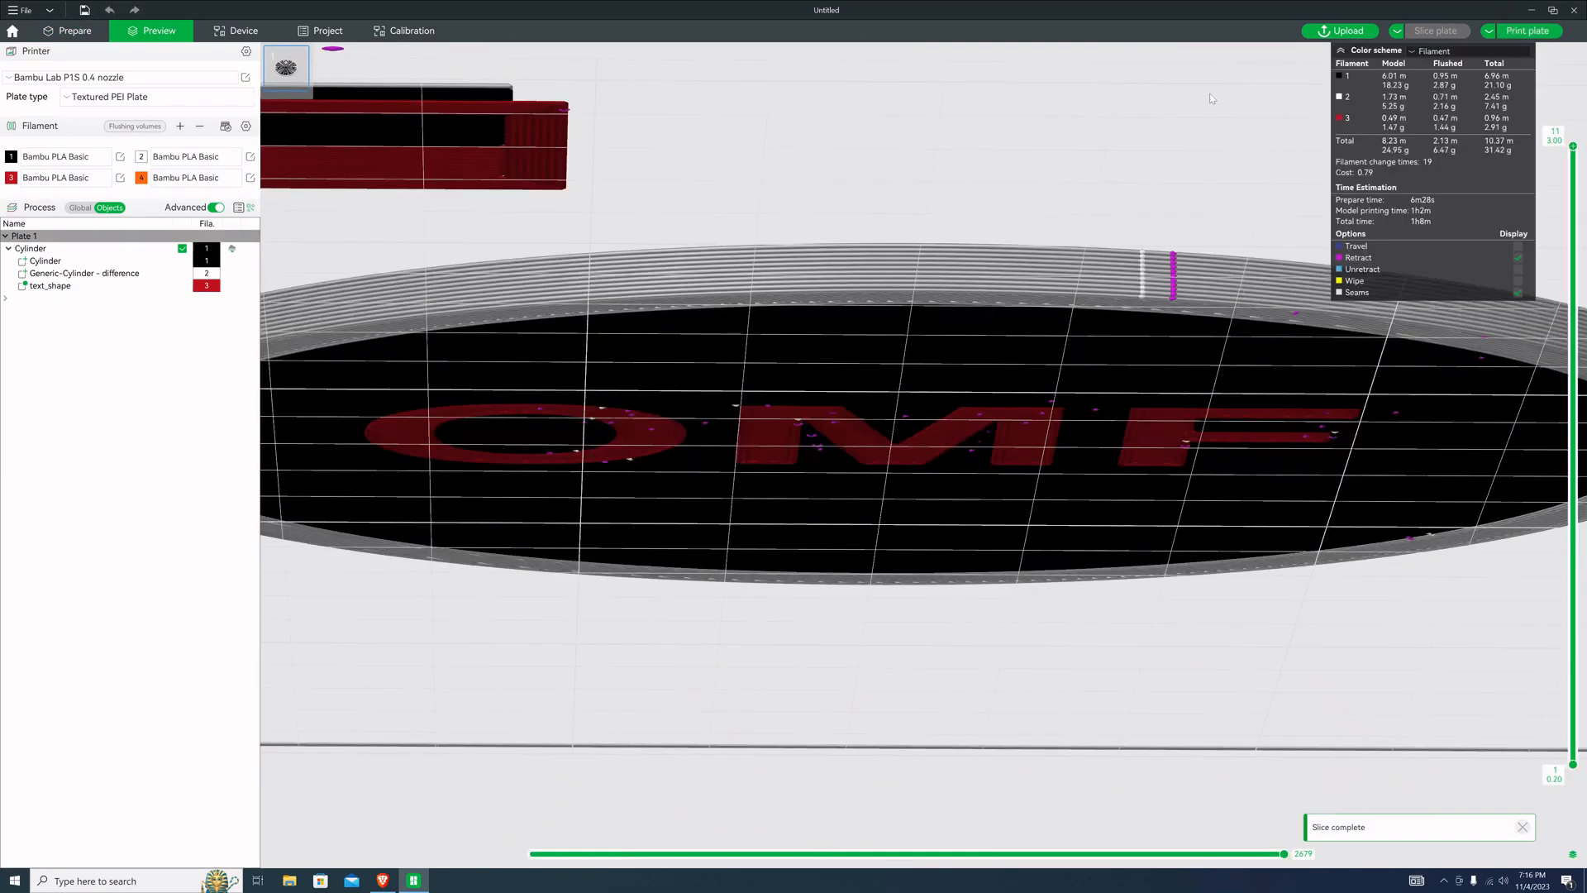
scroll(1070, 100, "up", 5)
scroll(1077, 137, "up", 5)
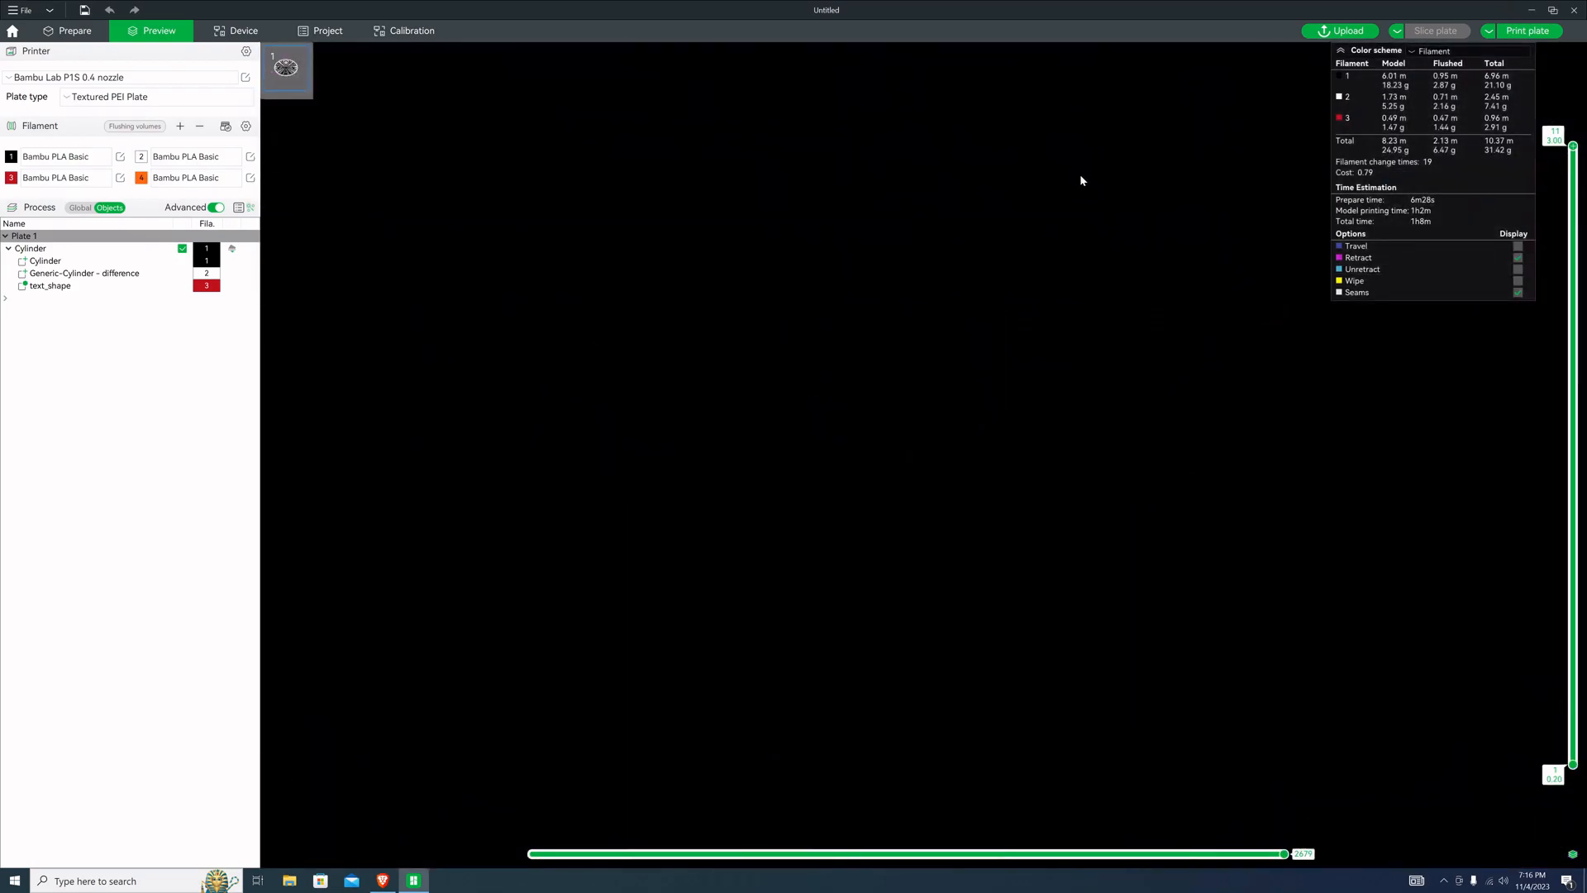
scroll(1049, 235, "down", 3)
scroll(1050, 235, "down", 2)
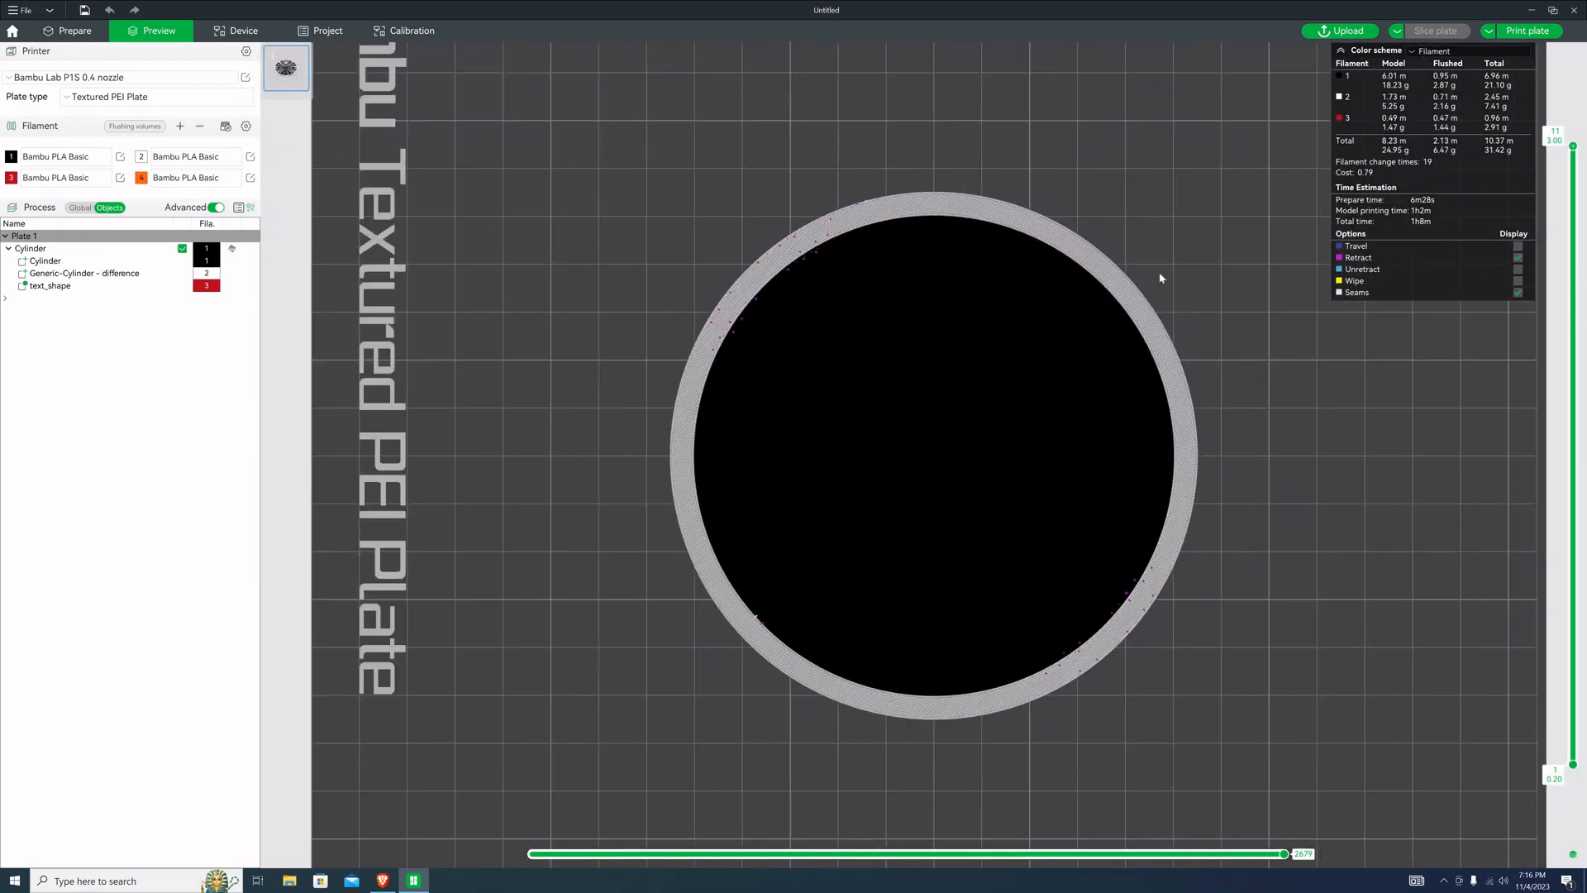
key("2")
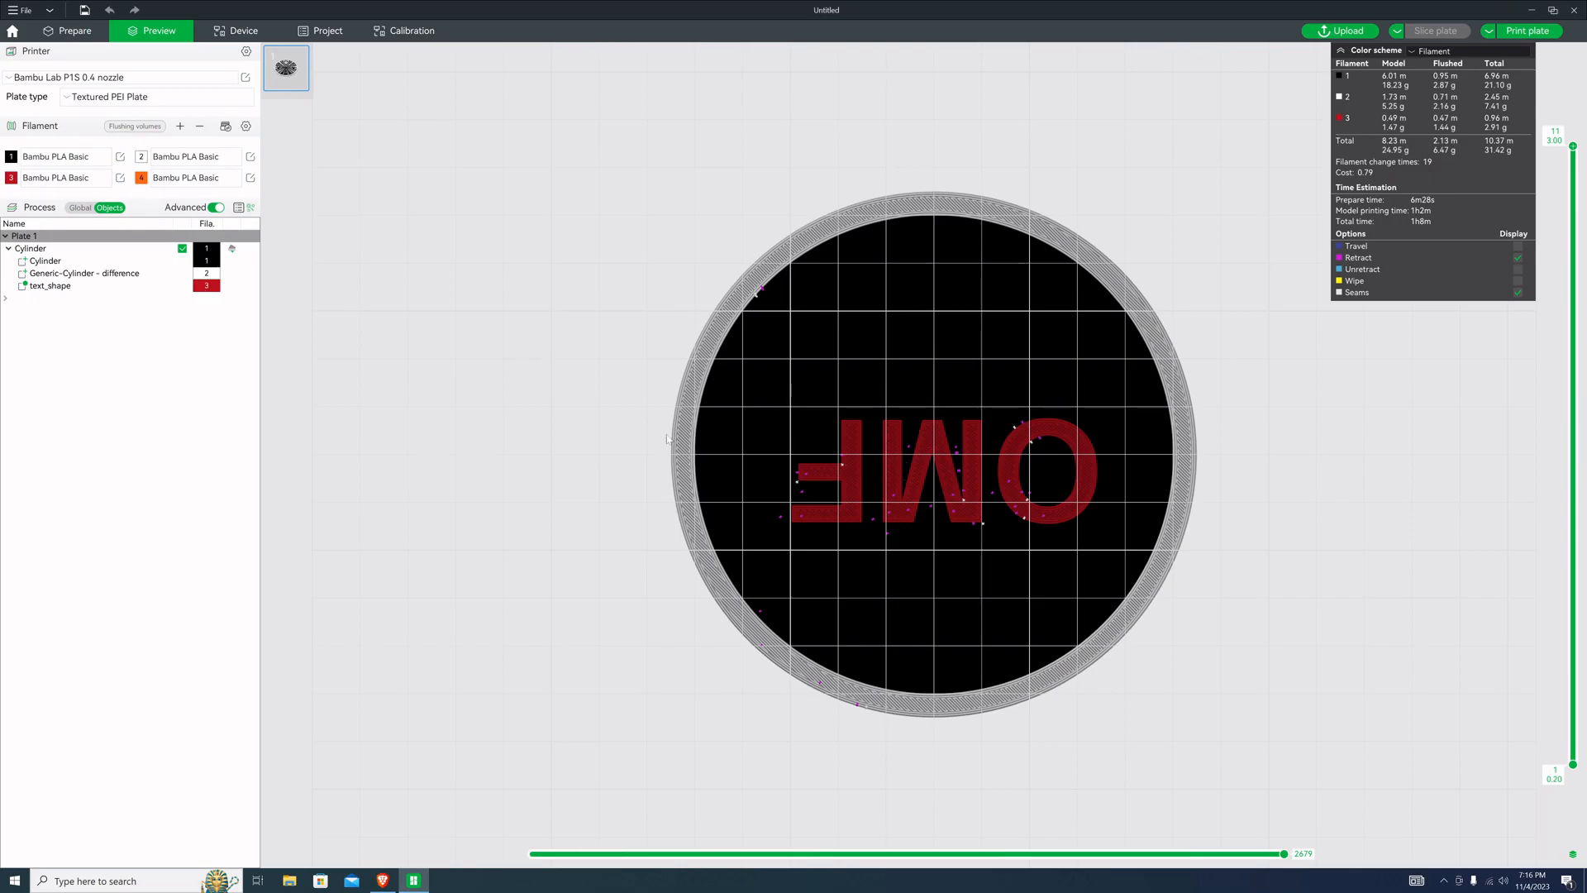
left_click(157, 288)
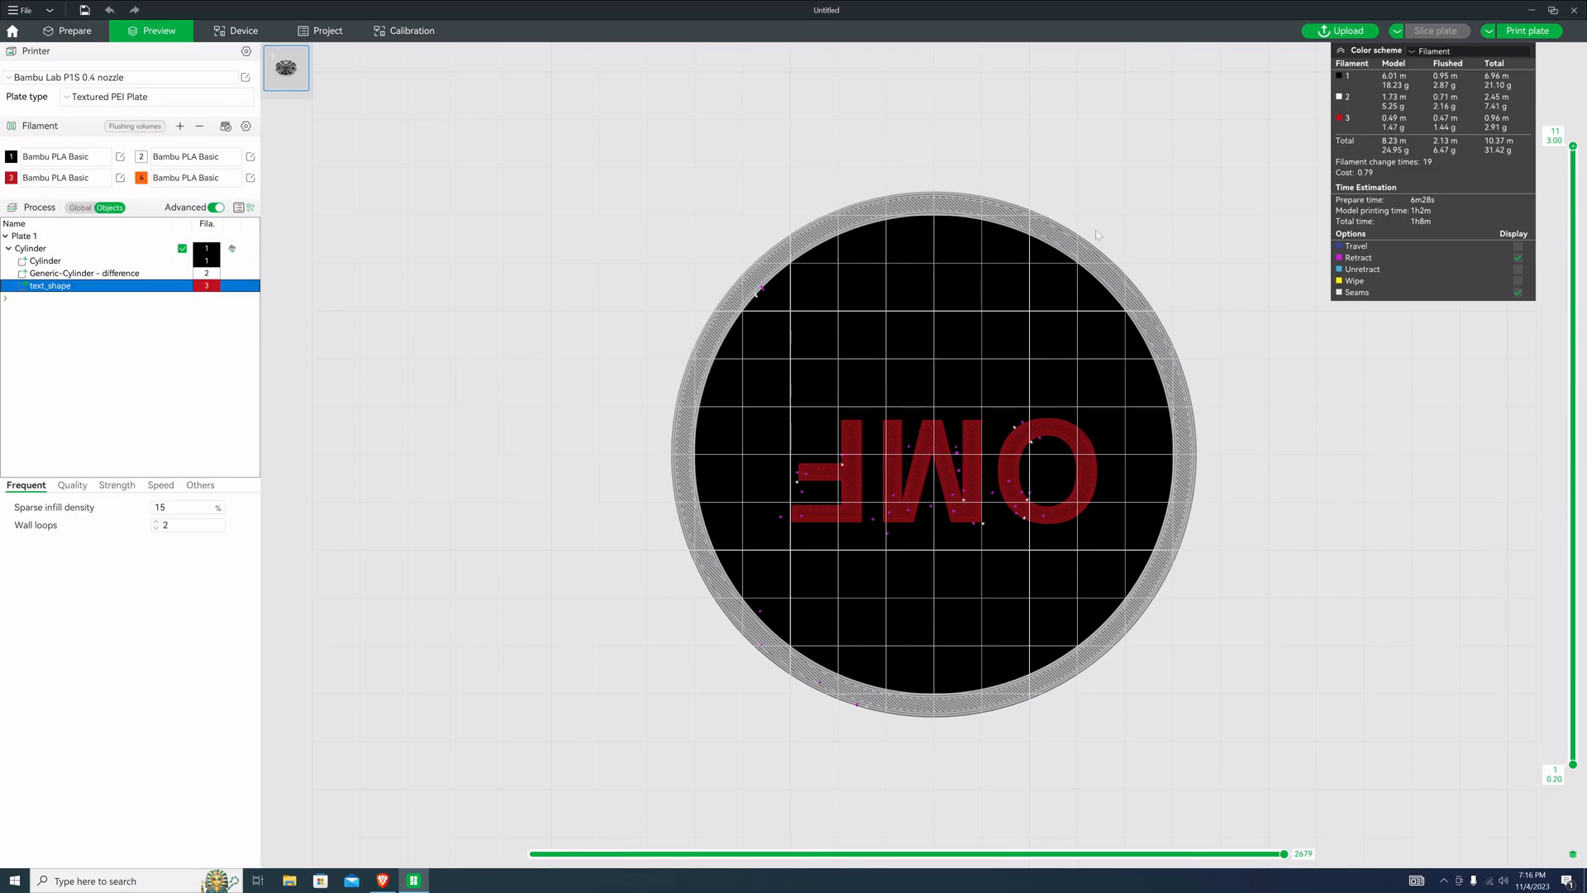
left_click_drag(1109, 215, 1008, 134)
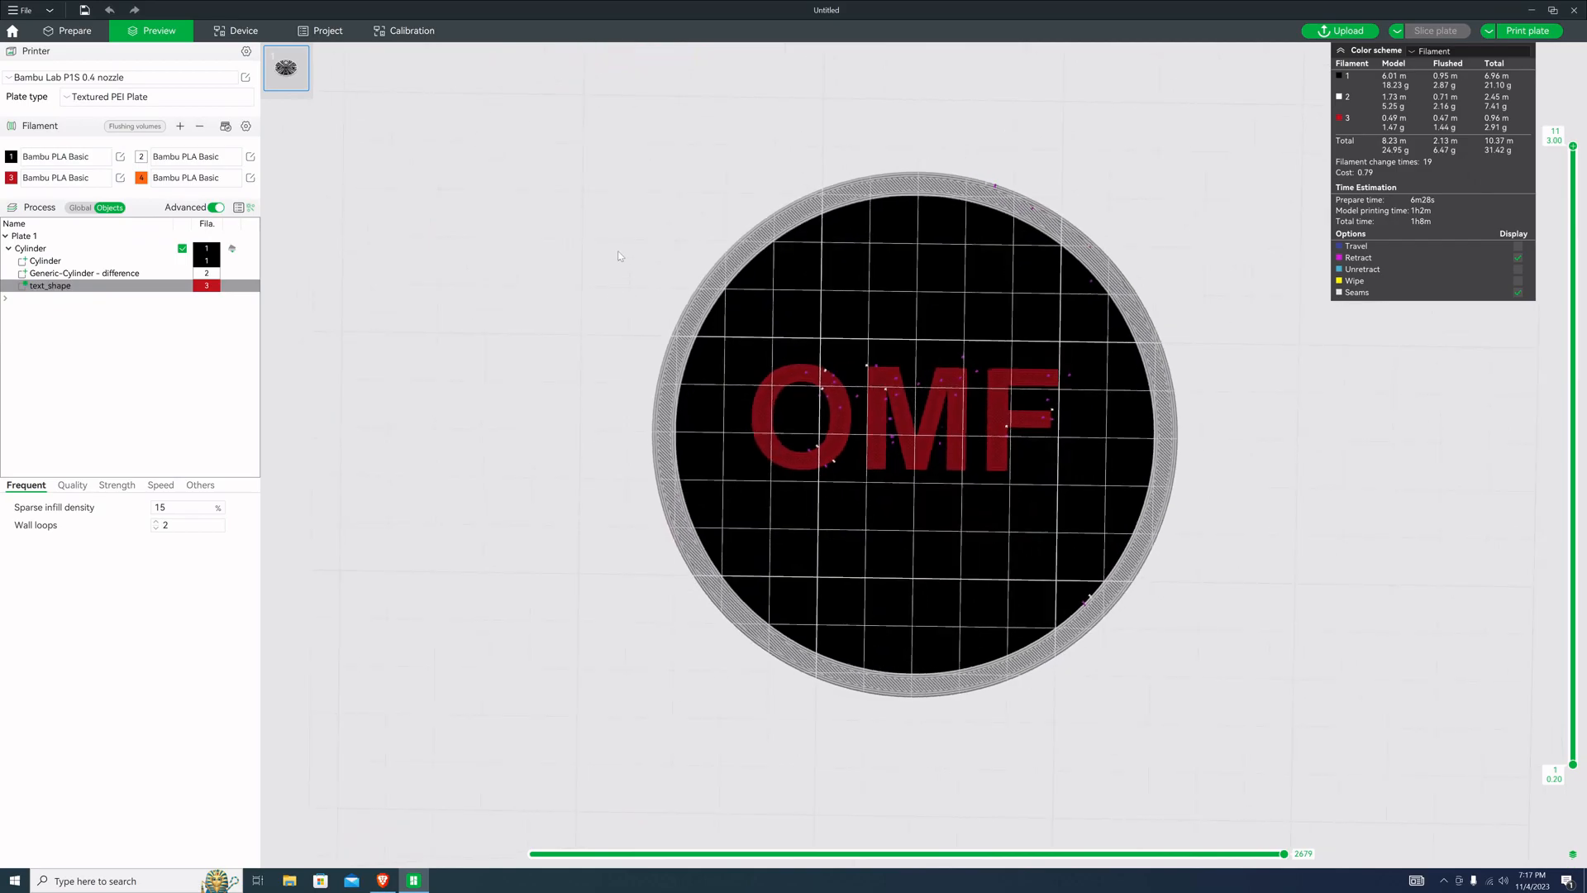
key("2")
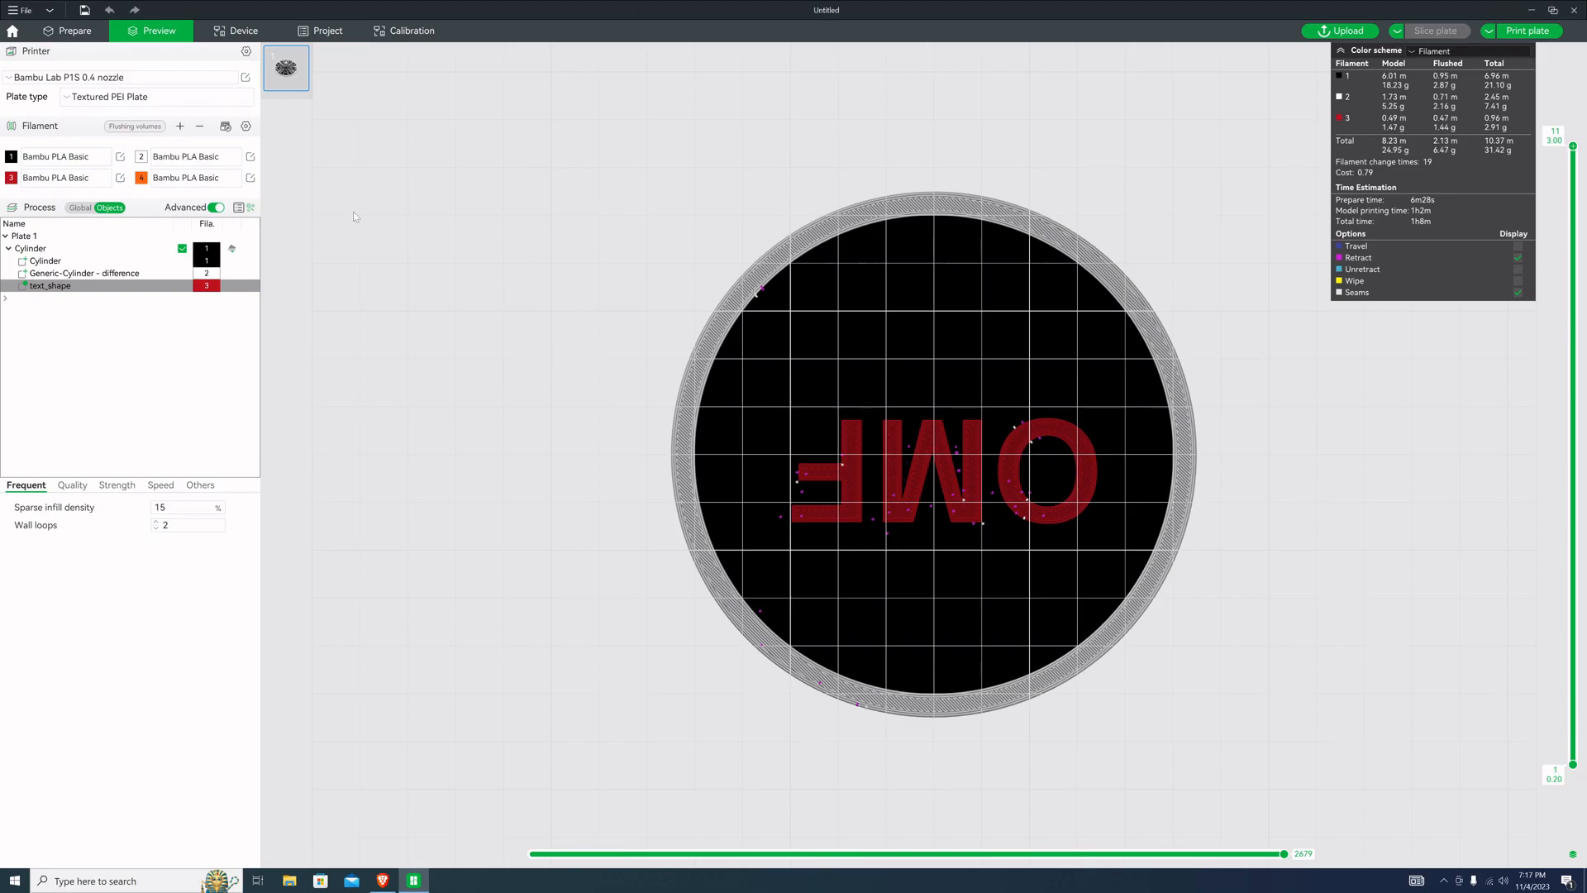
Try a 180° Y rotation on text_shape in the Rotate tool, then reset Y to 0
left_click(72, 30)
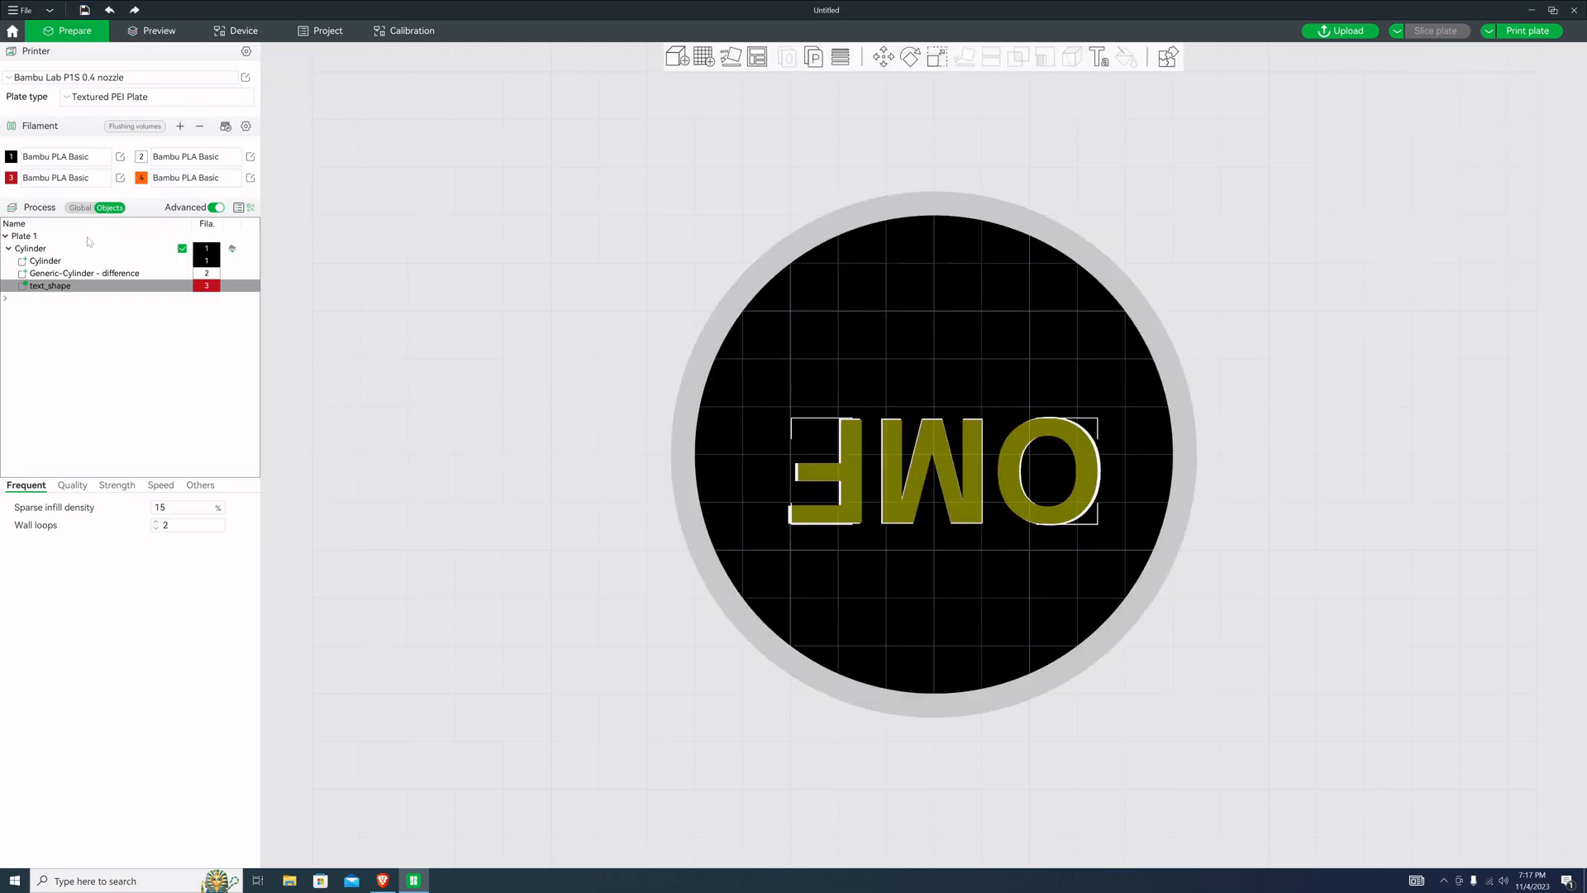
left_click(87, 288)
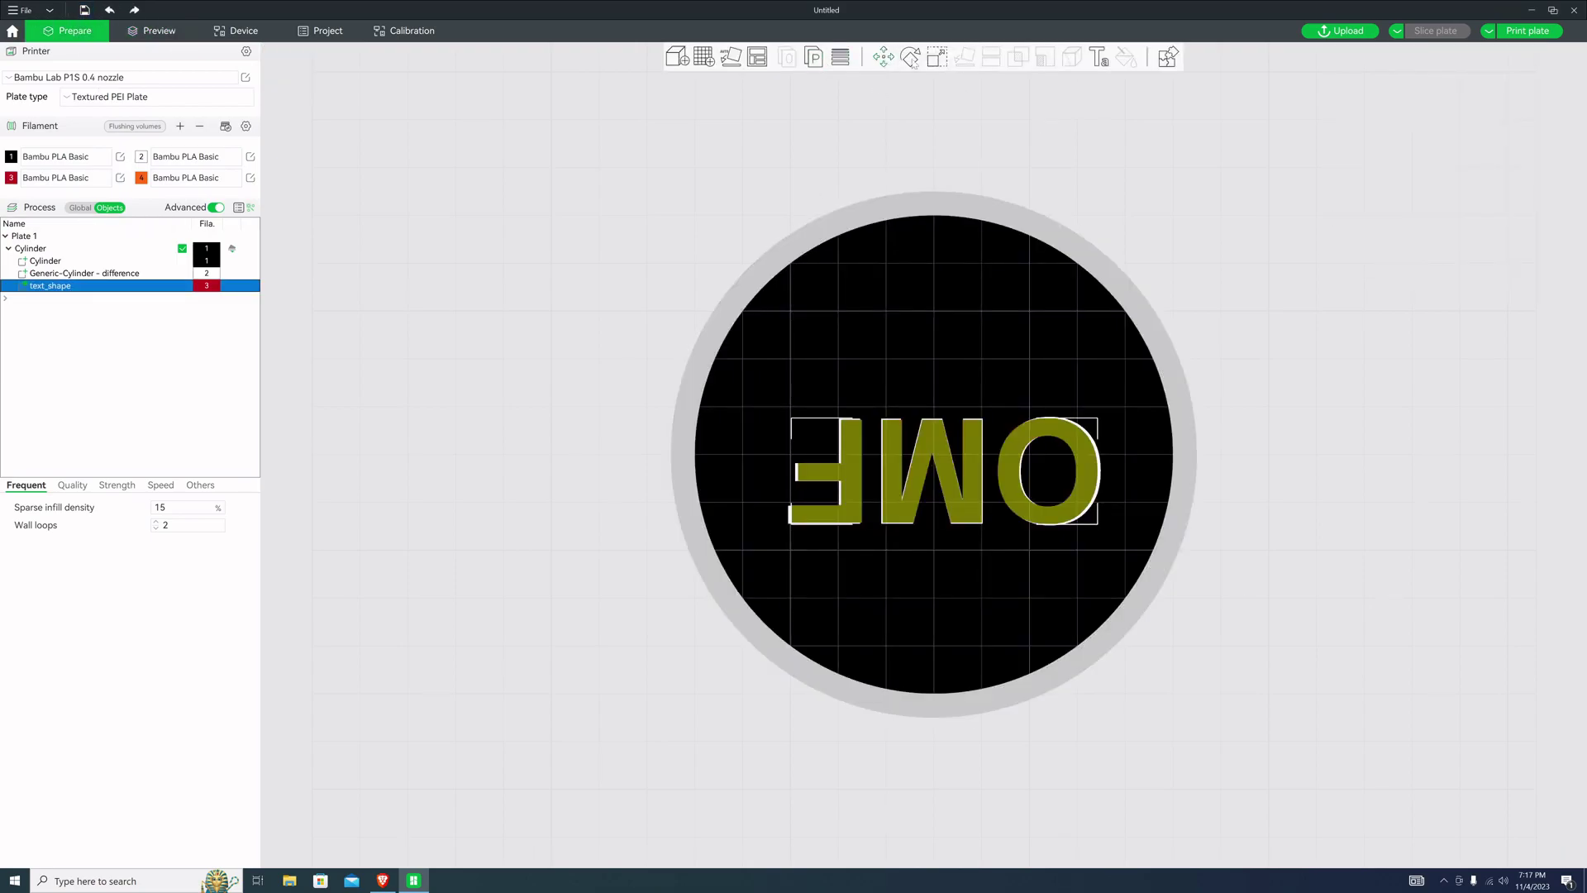
left_click(912, 58)
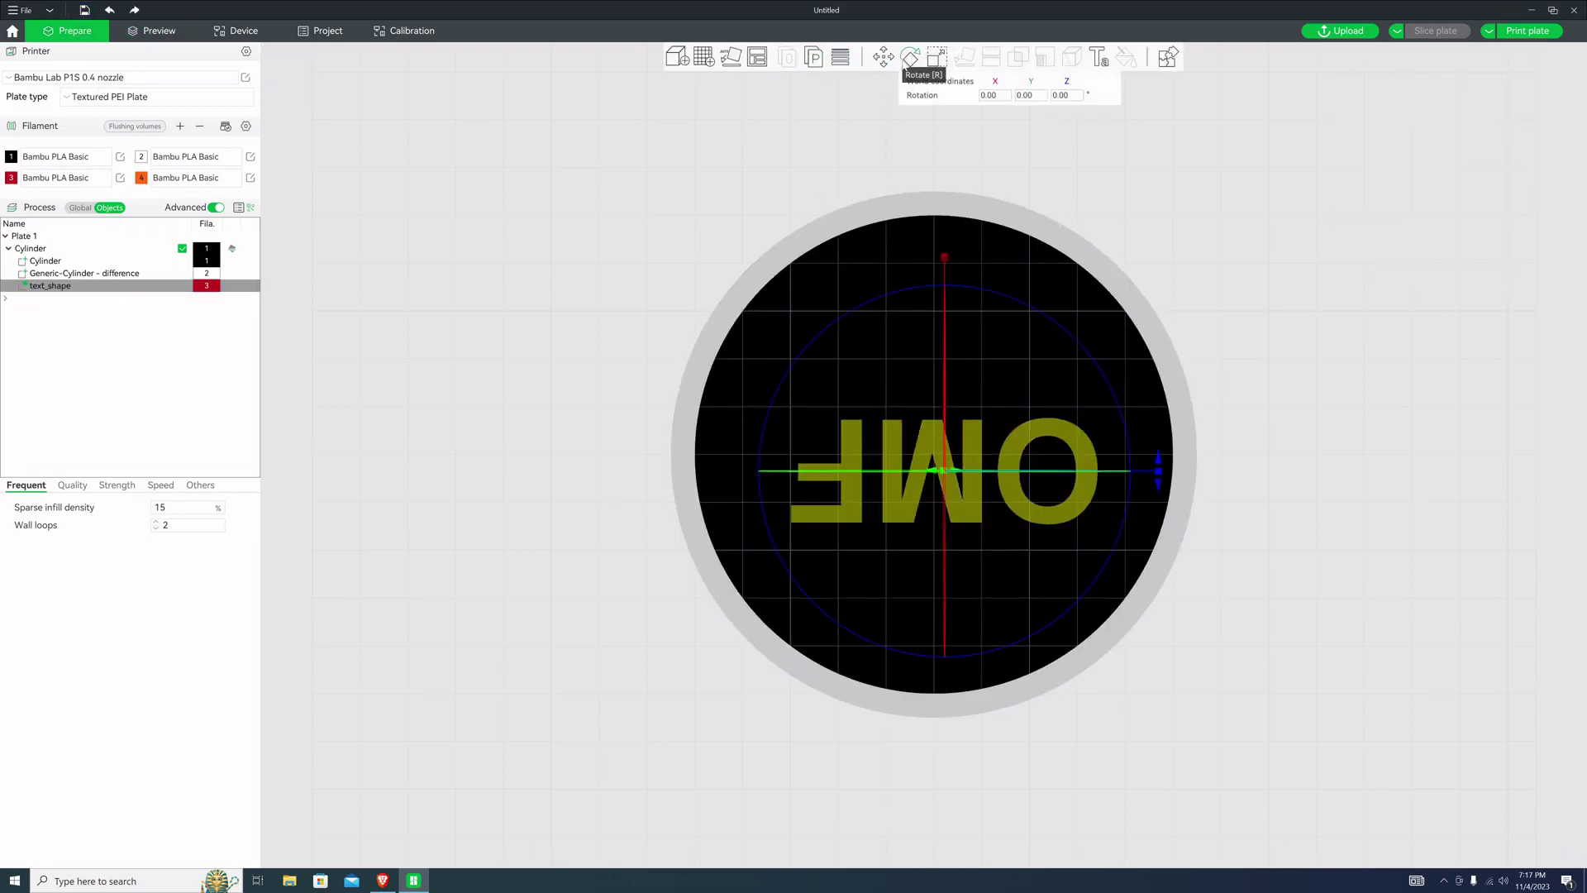
left_click(1025, 96)
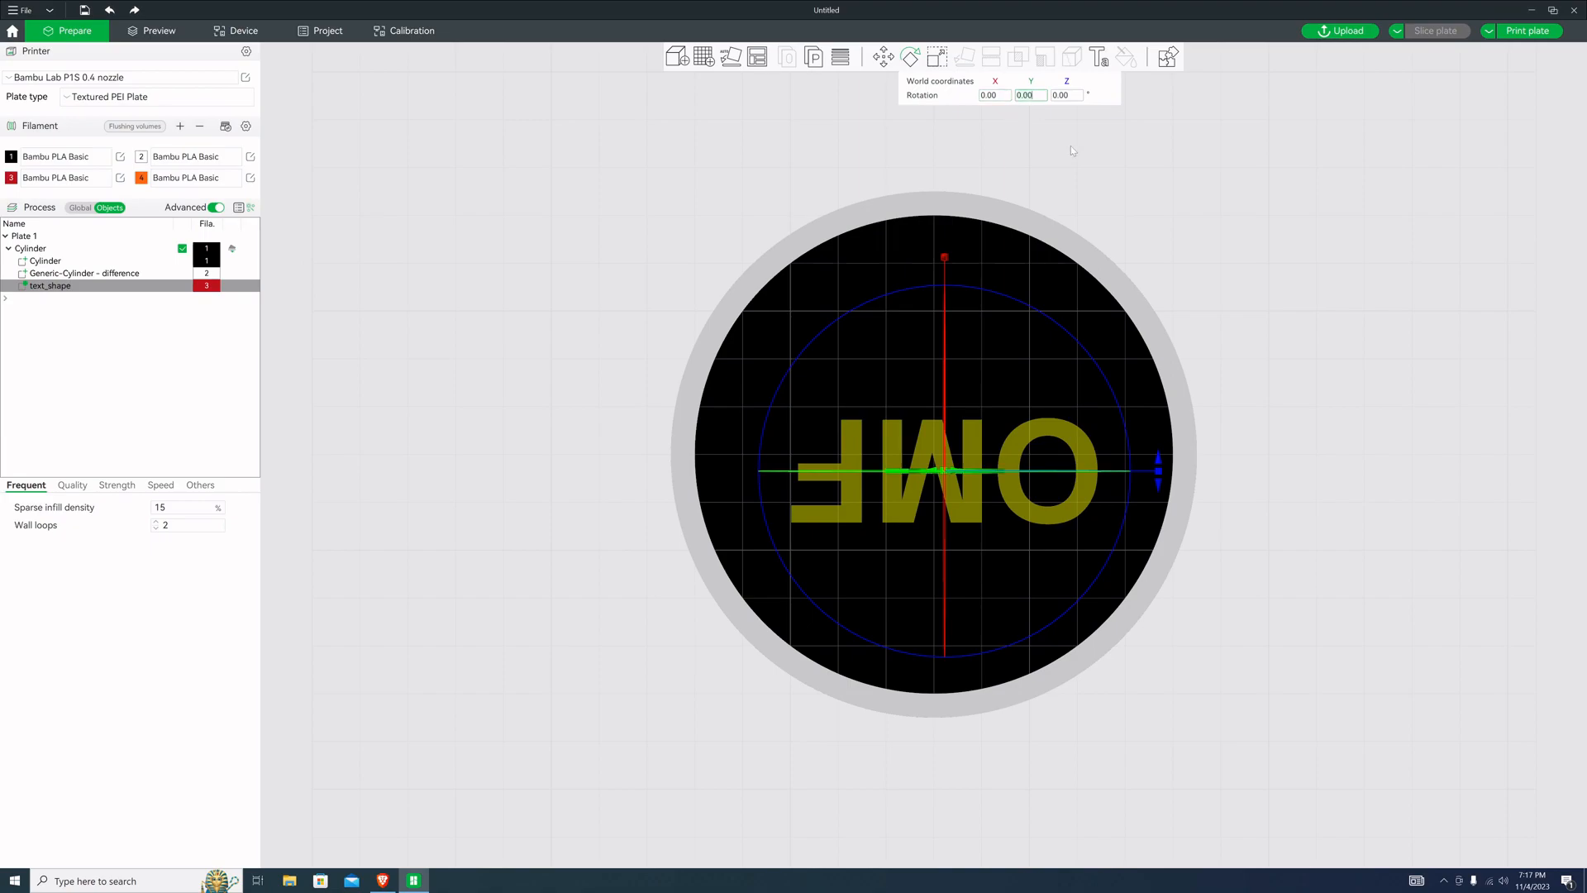
type("180")
key("Return")
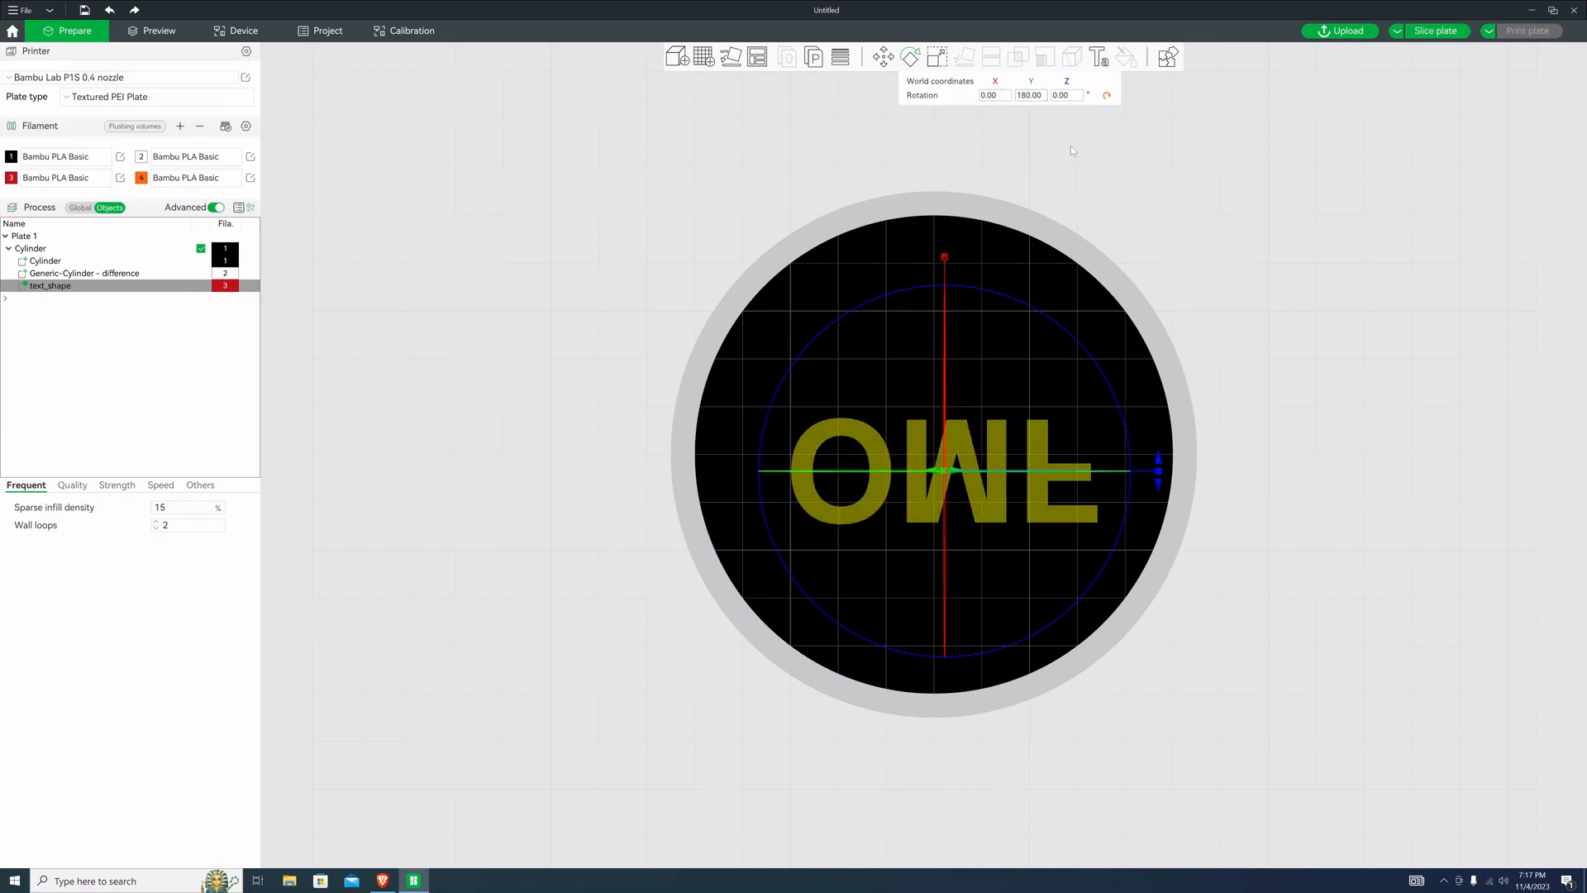
mouse_move(1070, 144)
left_mouse_down()
mouse_move(1239, 303)
mouse_move(1138, 206)
left_mouse_up()
double_click(1016, 94)
type("0")
key("Return")
Try a 180° X rotation, reset X to 0, and confirm OMF reads correctly from above
left_click(988, 96)
type("180")
key("Return")
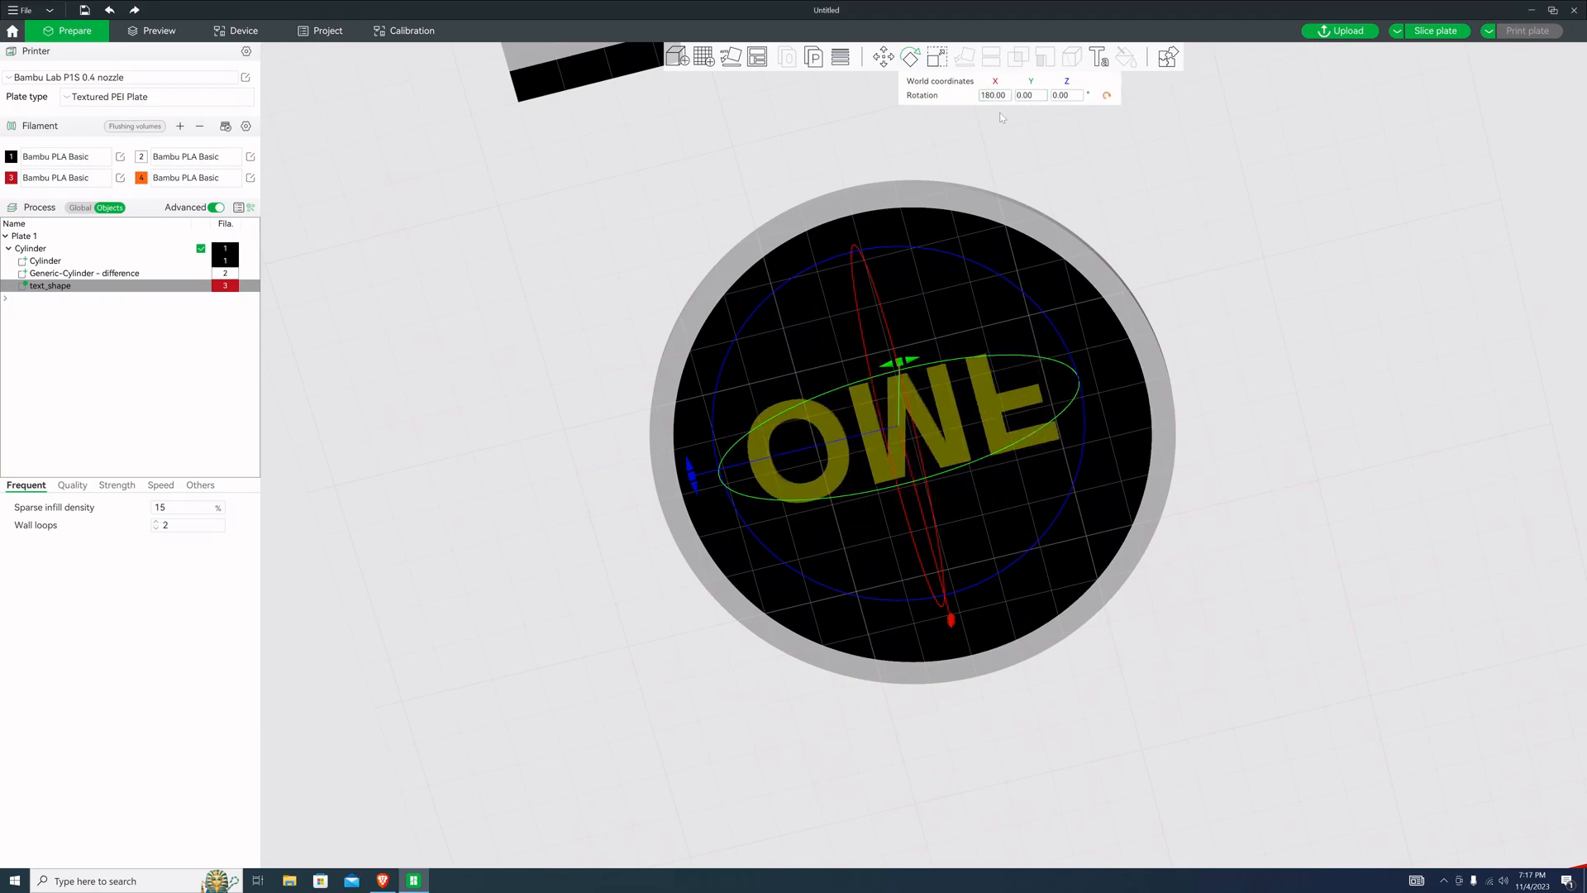
left_click_drag(1205, 232, 1070, 115)
type("0")
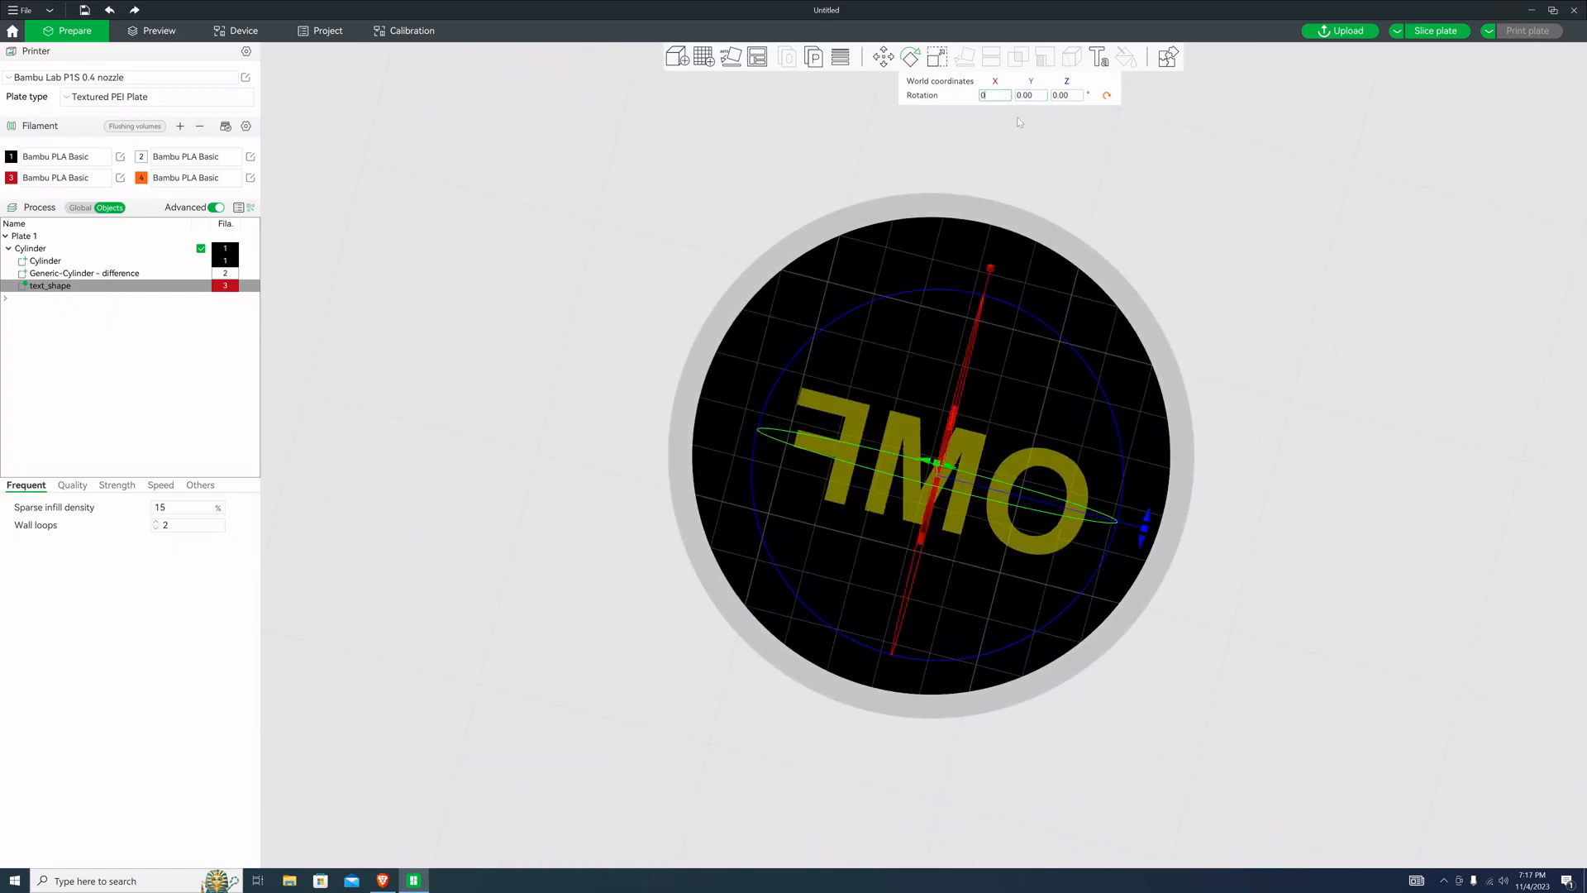
key("Return")
mouse_move(1224, 178)
left_mouse_down()
mouse_move(1266, 219)
mouse_move(1338, 219)
left_mouse_up()
key("1")
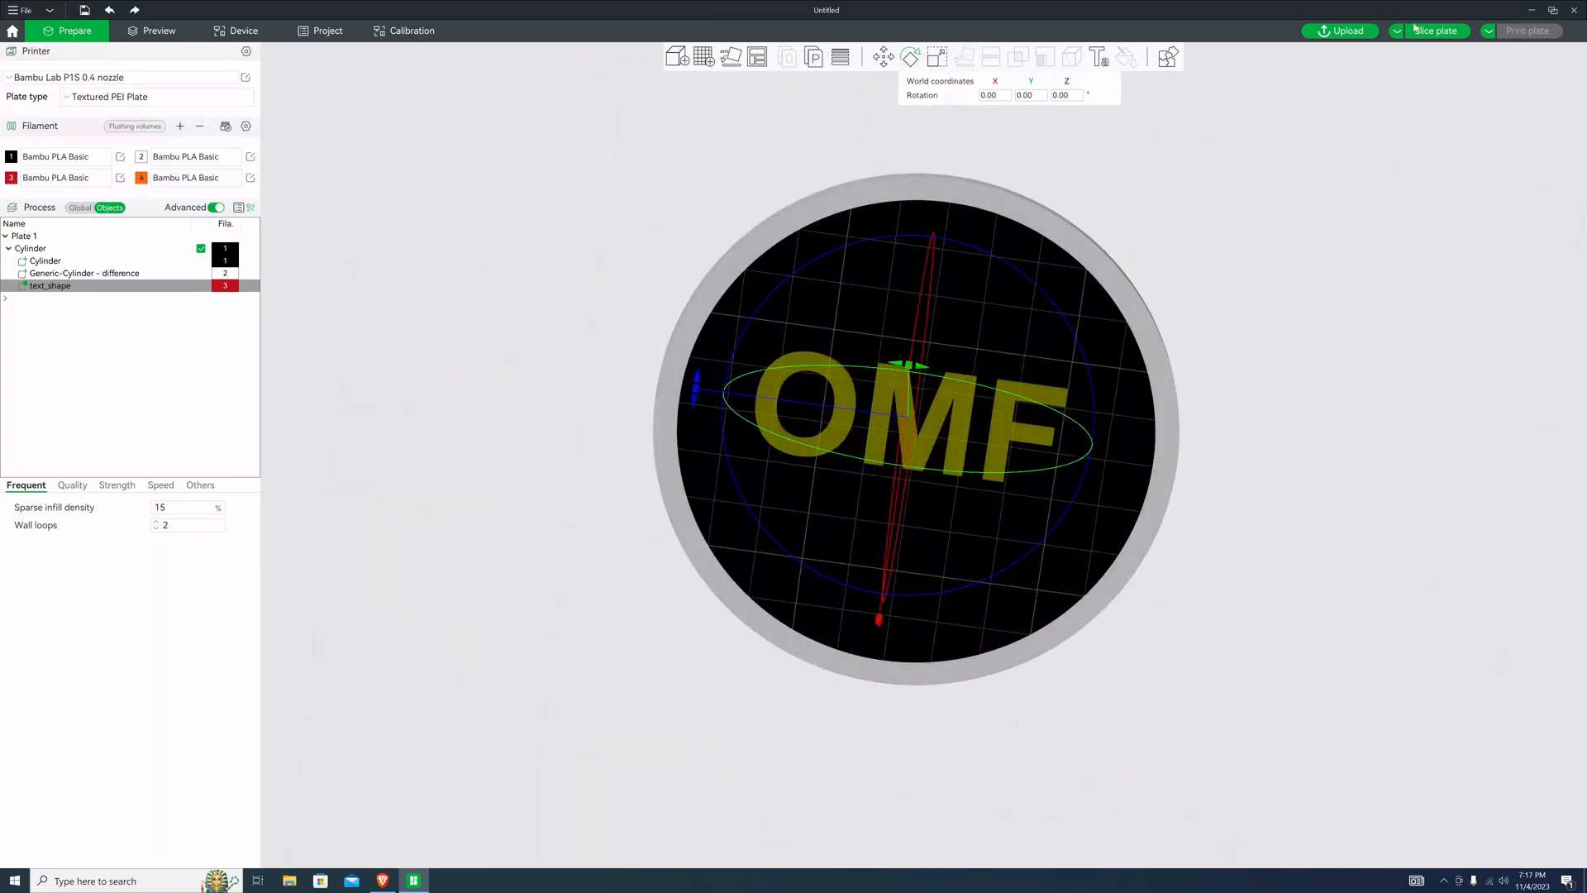
Slice the plate with Ctrl+R, check the preview, and send the print job to the P1S printer
key("ctrl+r")
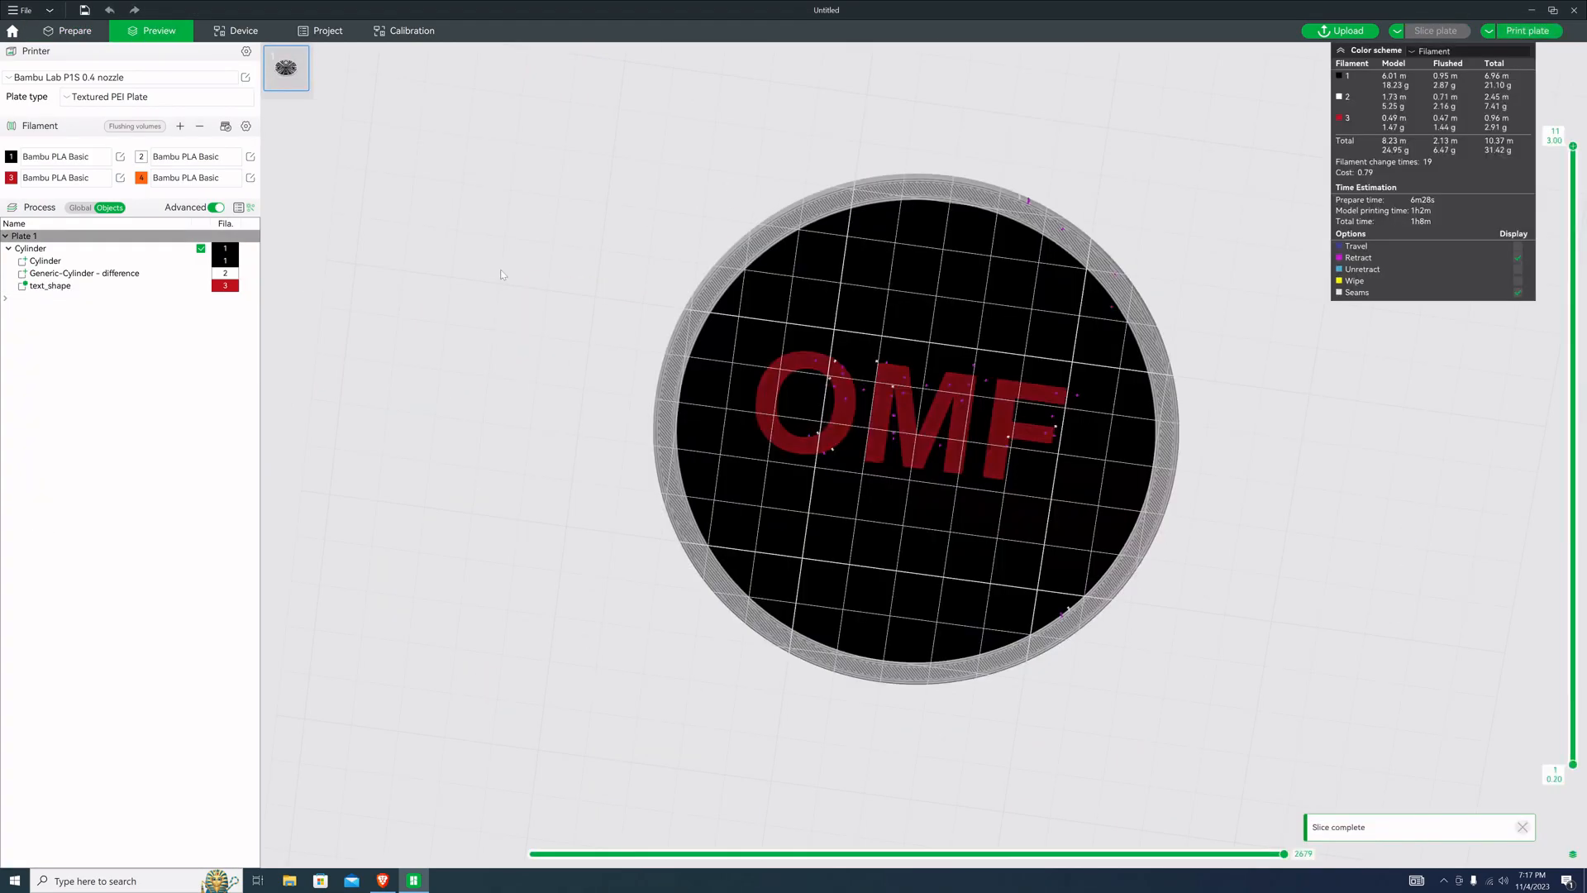
key("3")
mouse_move(496, 269)
left_mouse_down()
mouse_move(501, 296)
mouse_move(489, 280)
mouse_move(569, 259)
left_mouse_up()
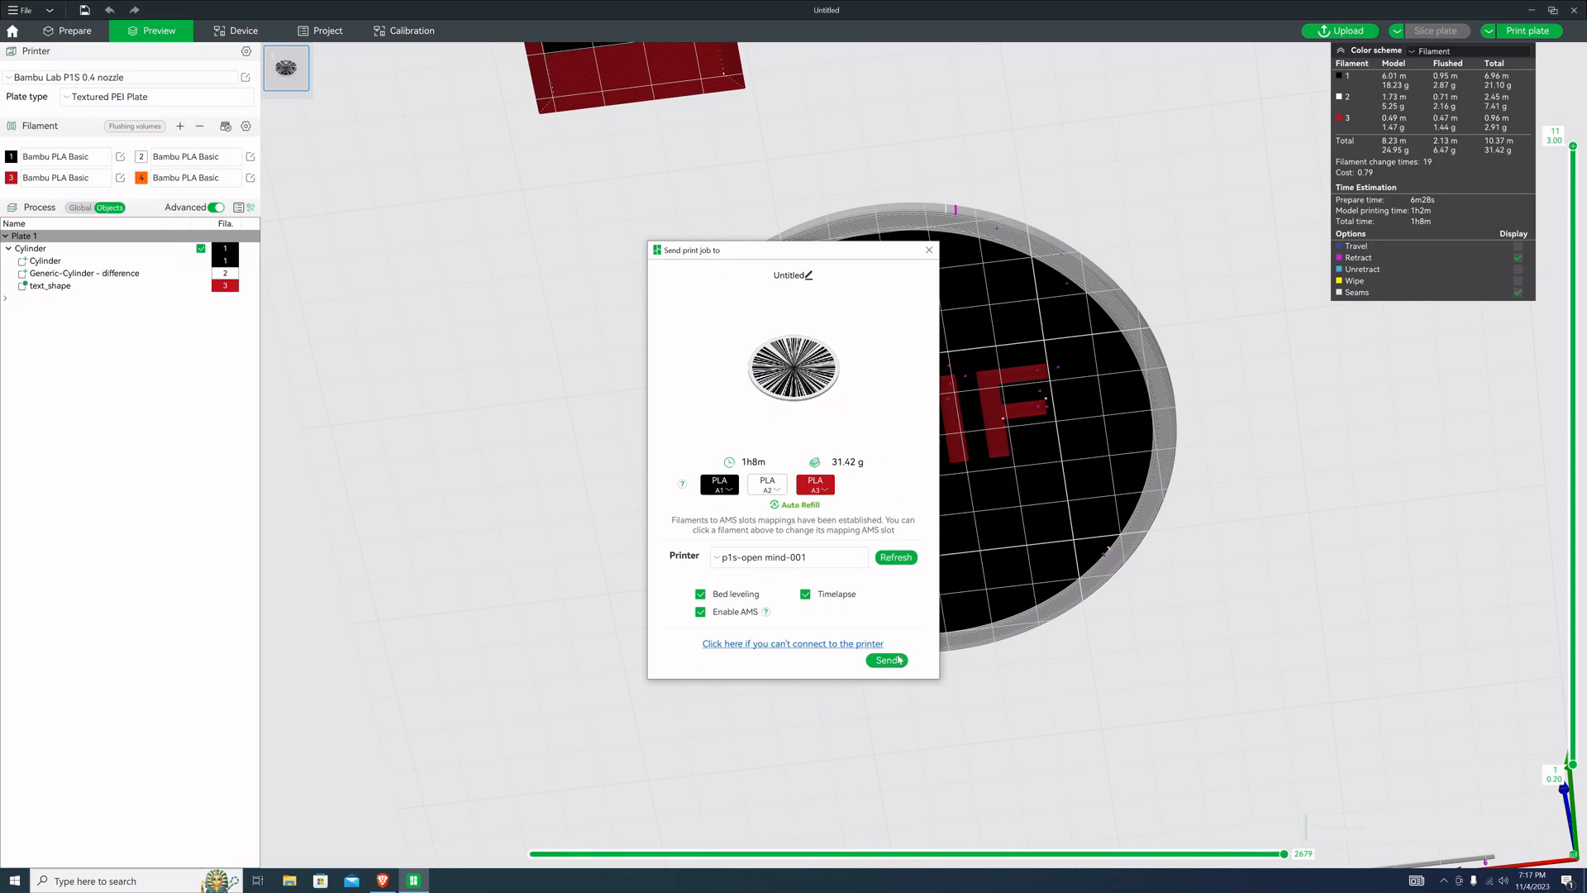
left_click(888, 661)
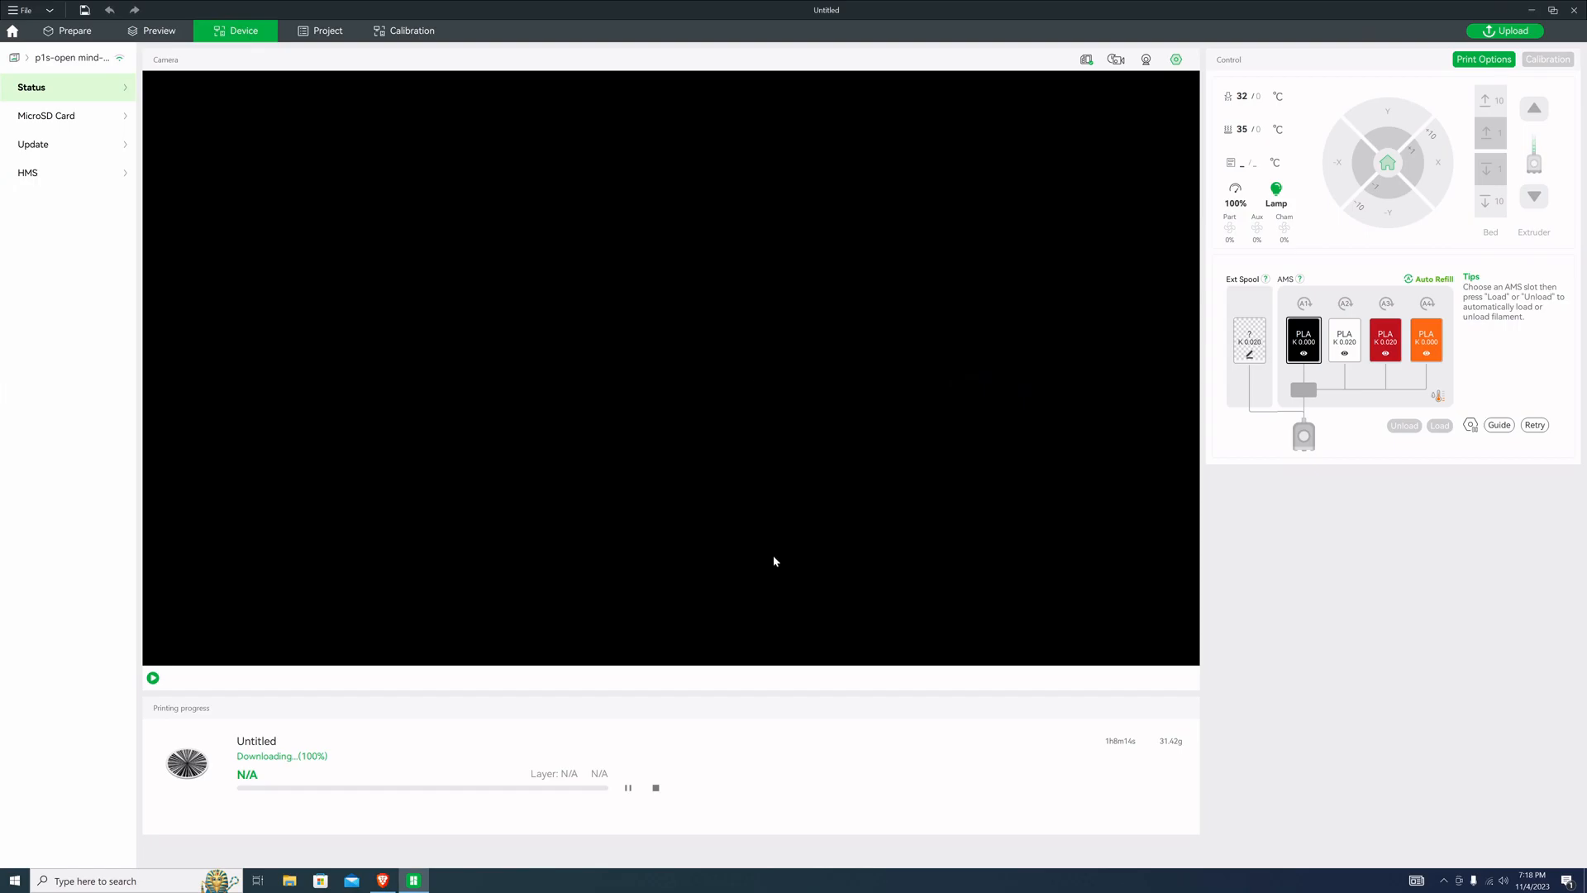
Return to Prepare, select the 110 × 110 × 3 mm coaster object and orbit around it
left_click(68, 30)
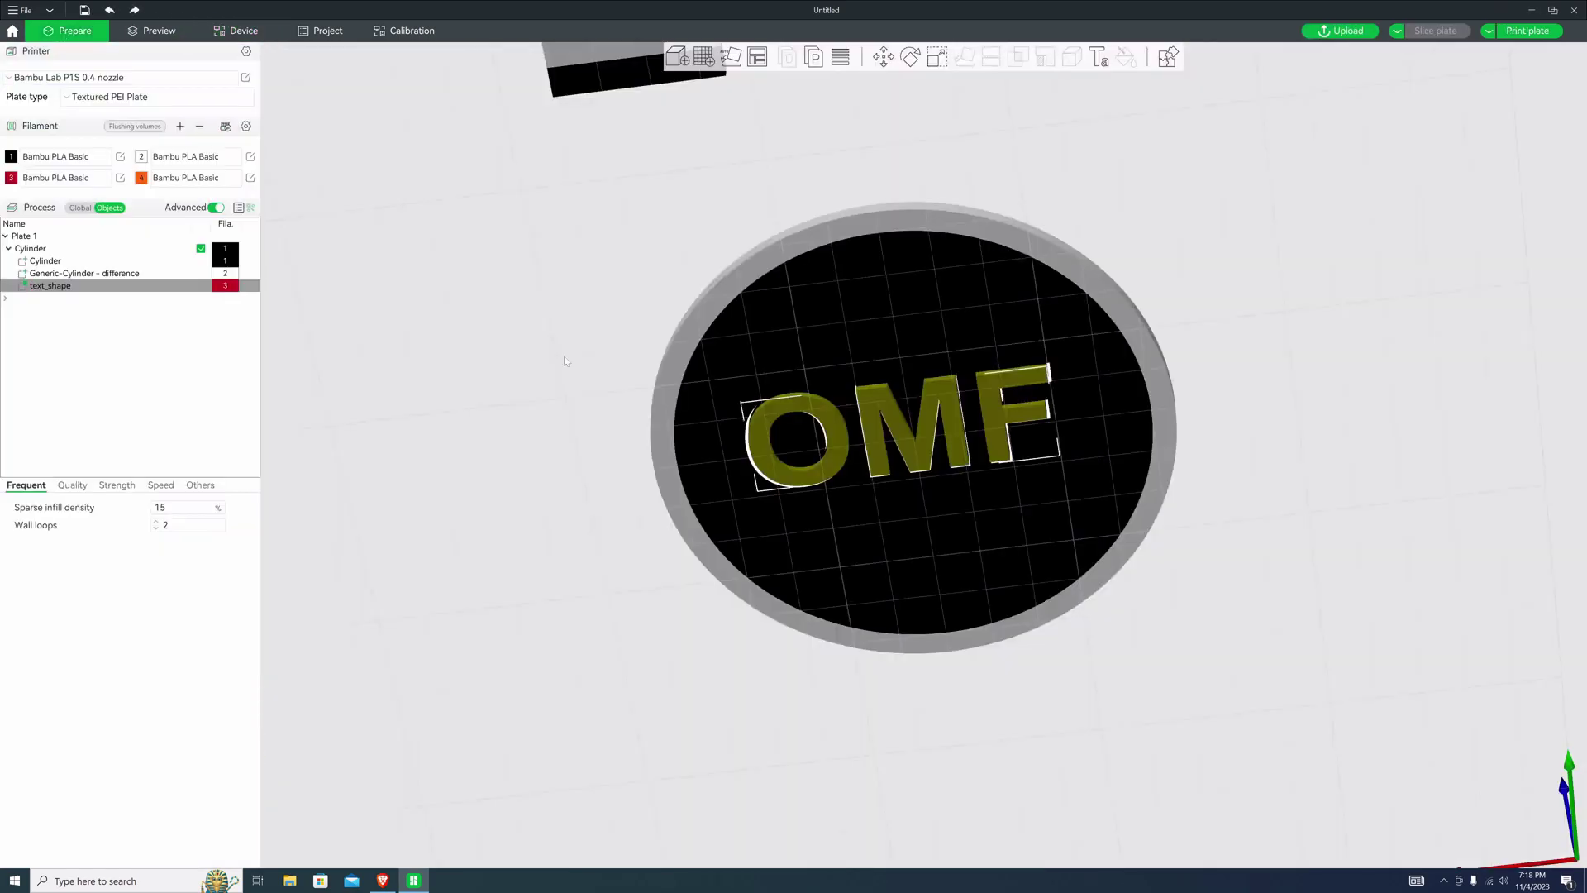
scroll(867, 607, "up", 2)
left_click(866, 607)
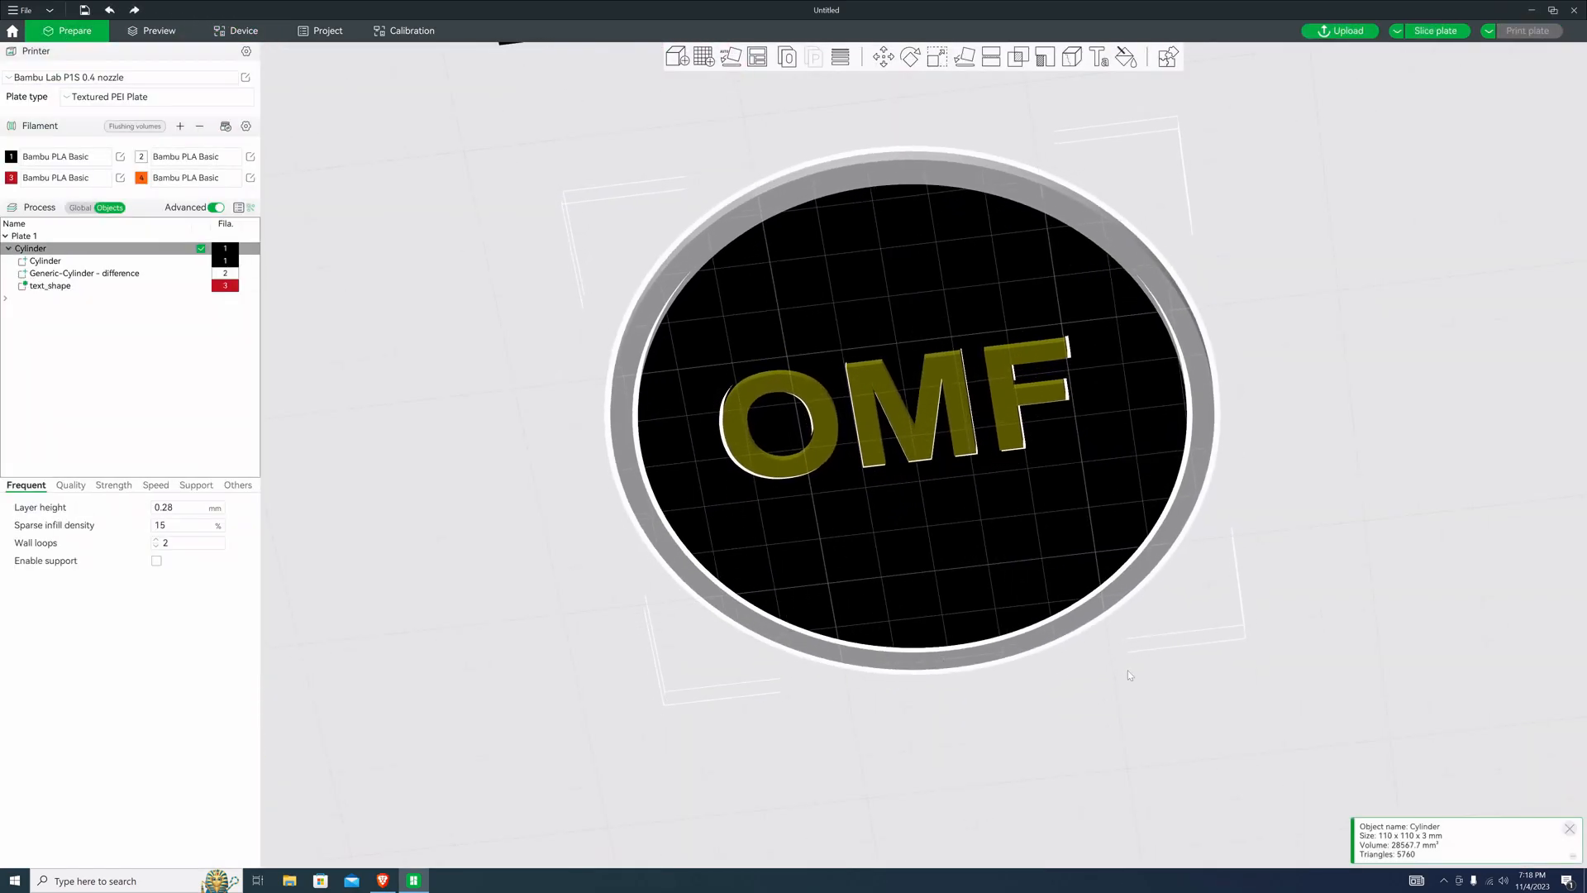
scroll(1360, 634, "down", 2)
scroll(1366, 612, "down", 2)
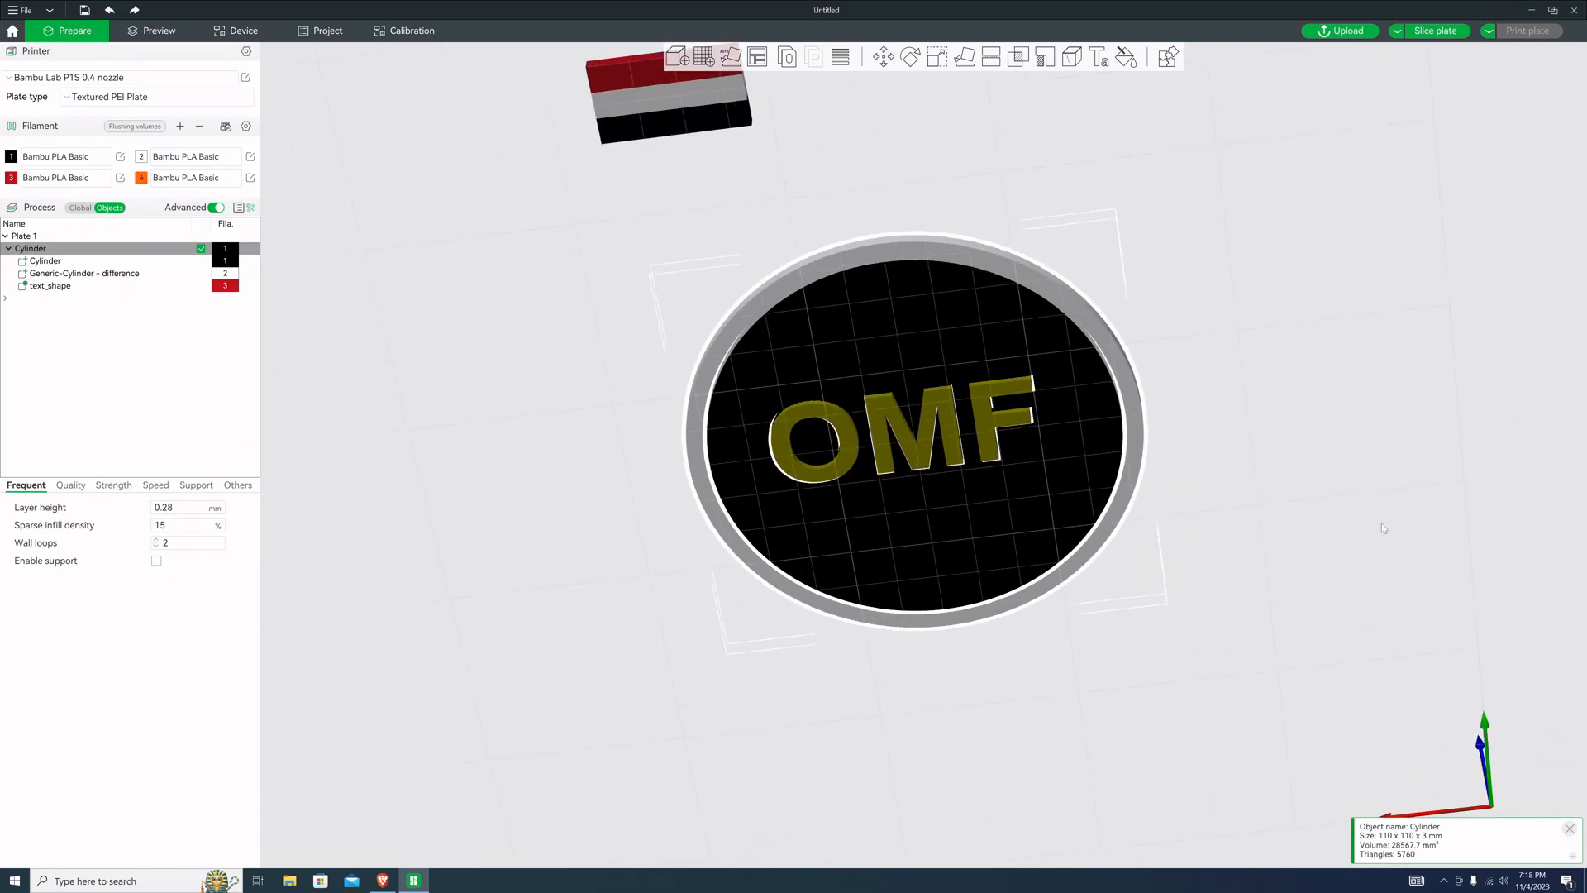
mouse_move(1381, 525)
left_mouse_down()
mouse_move(1384, 504)
mouse_move(1390, 557)
left_mouse_up()
Add a negative Cylinder part to the coaster object and dismiss the settings notice
key("1")
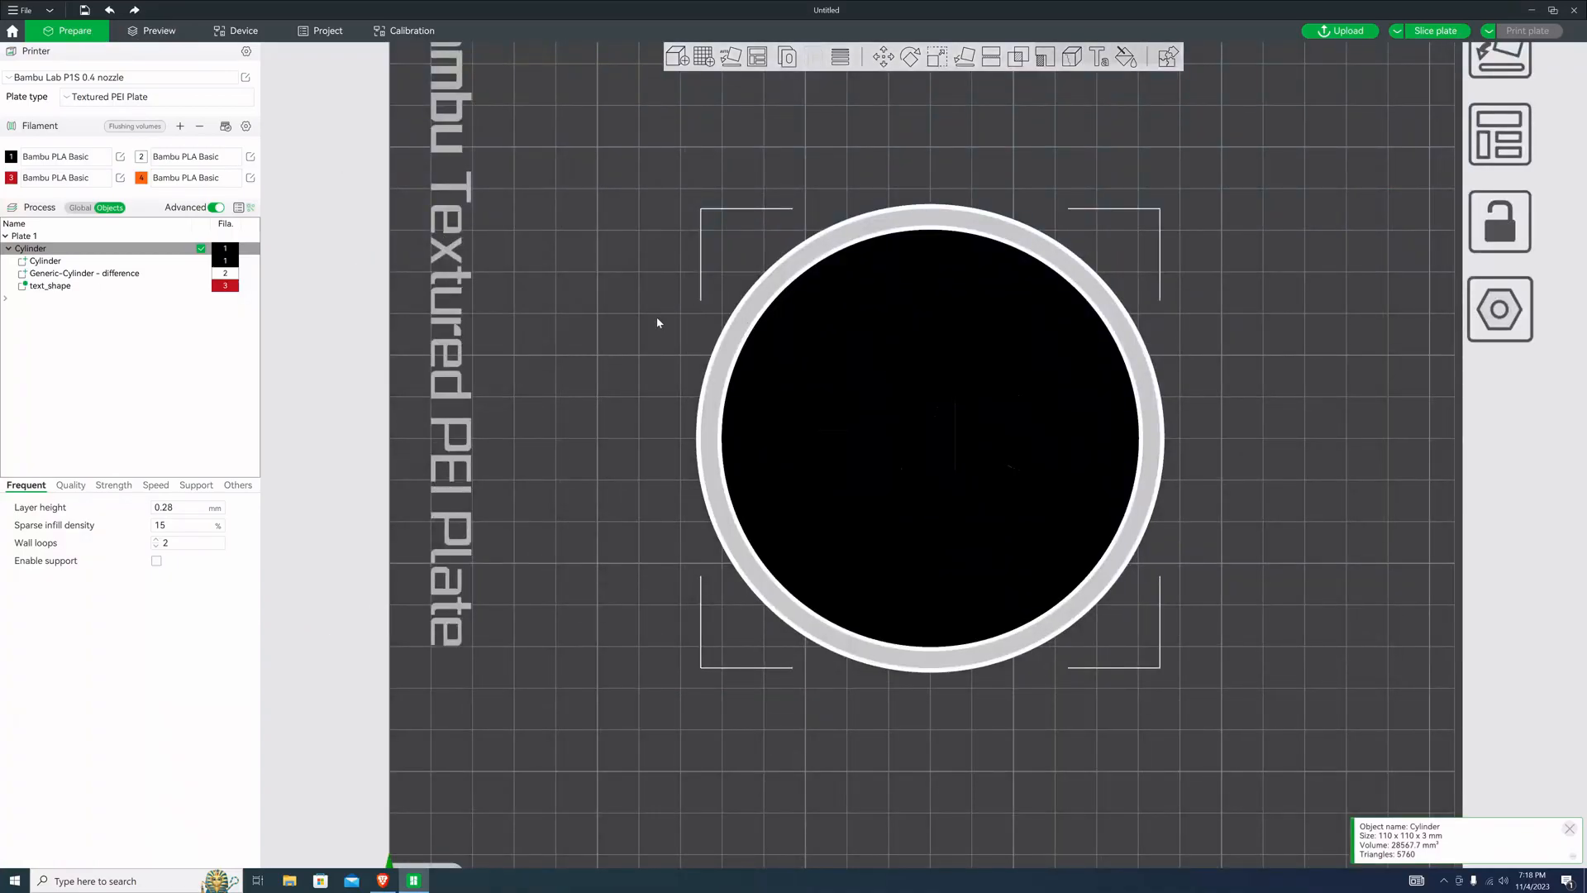
right_click(54, 254)
mouse_move(100, 390)
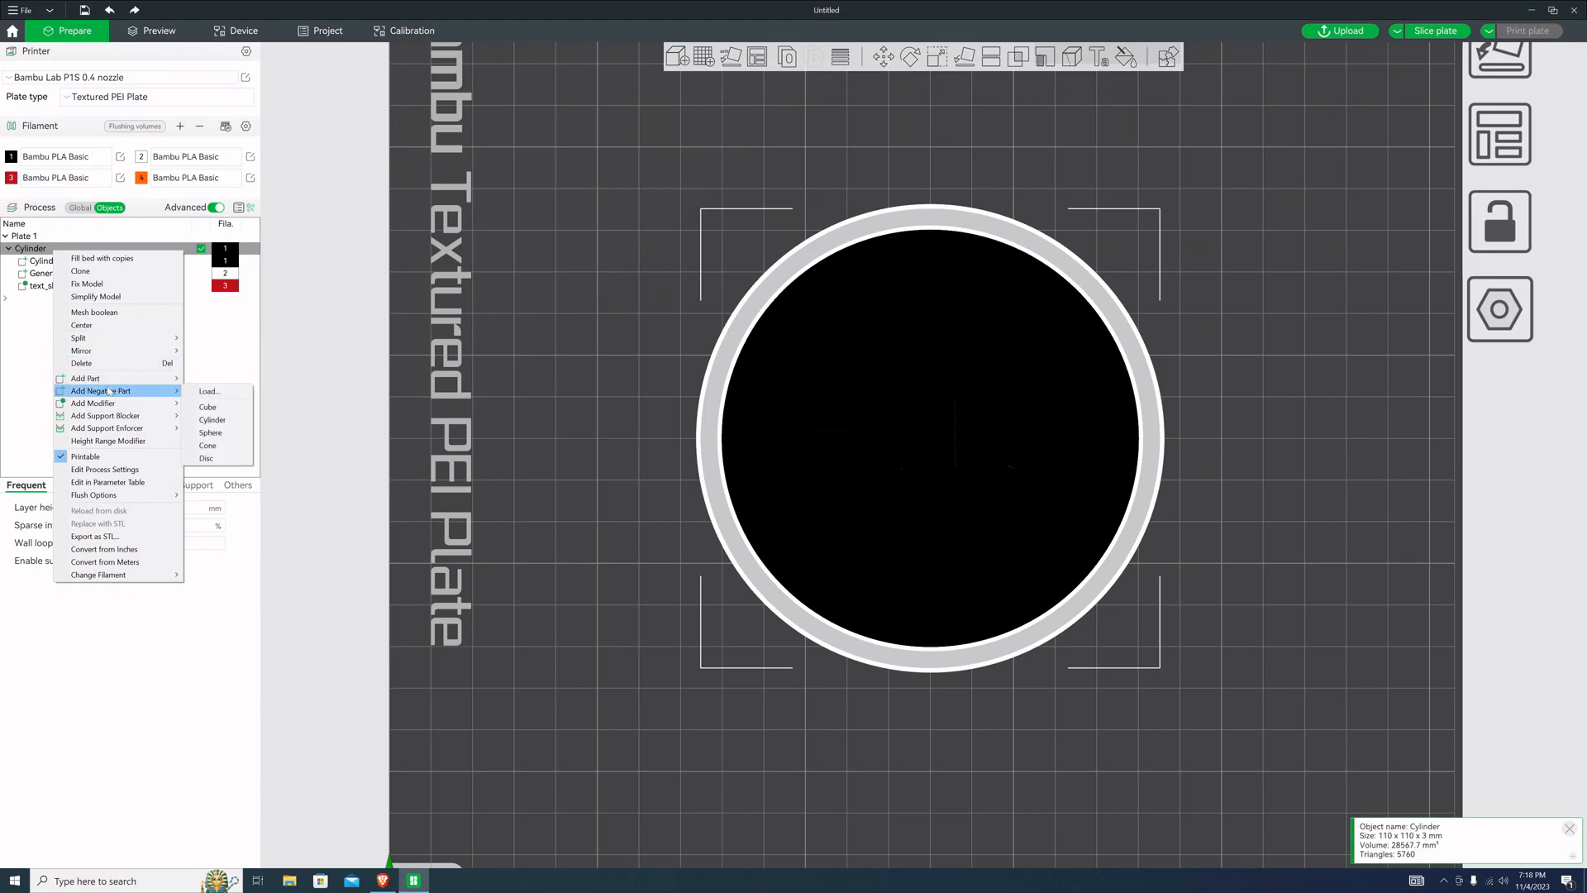
left_click(211, 420)
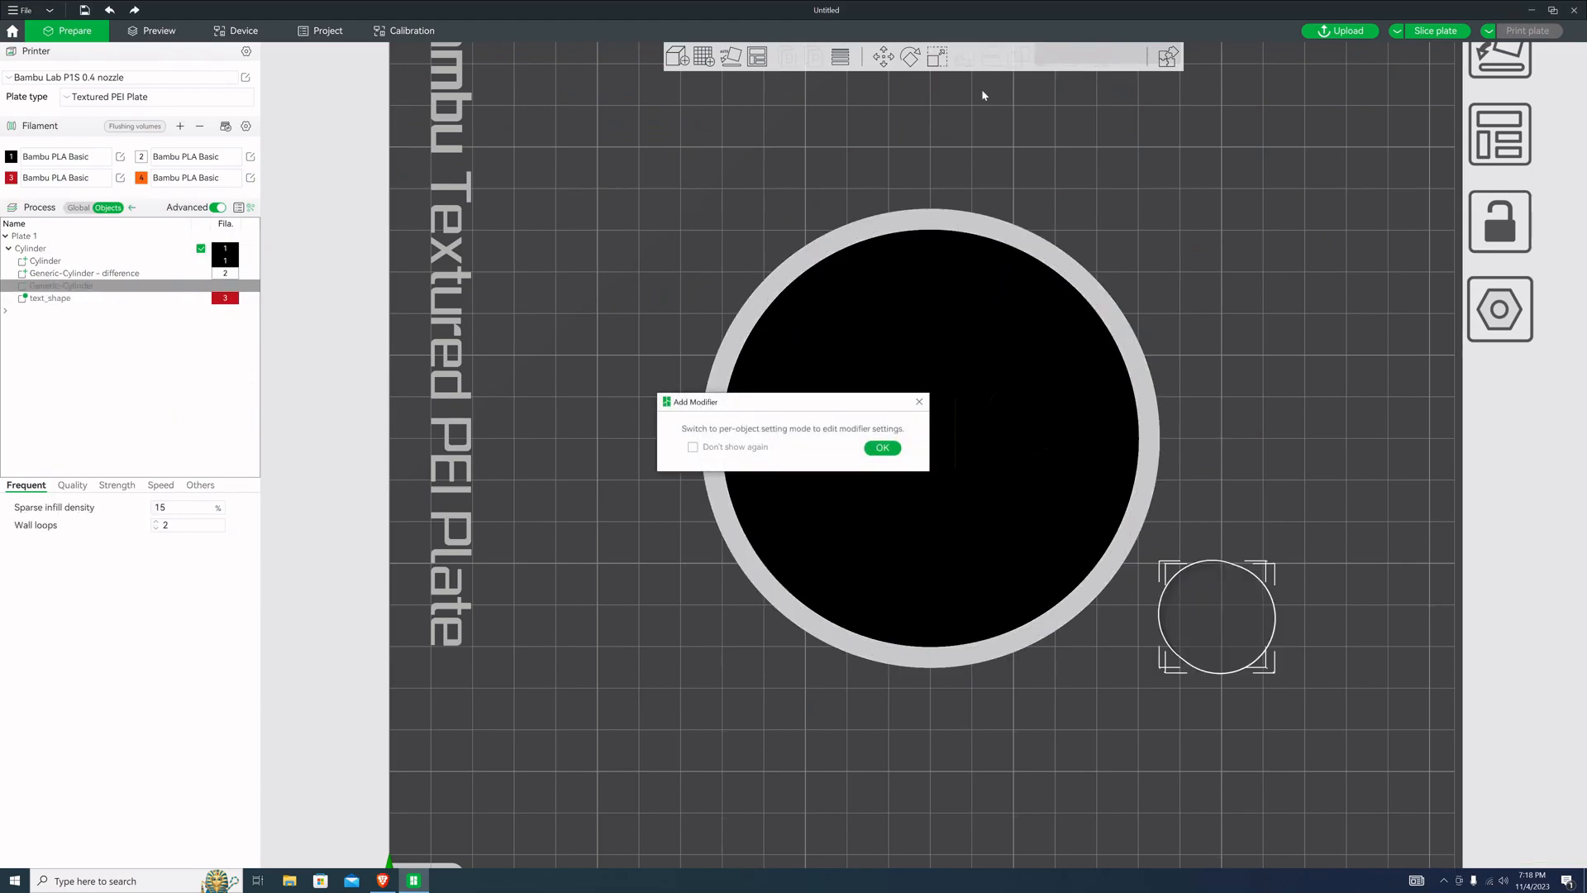
left_click(883, 448)
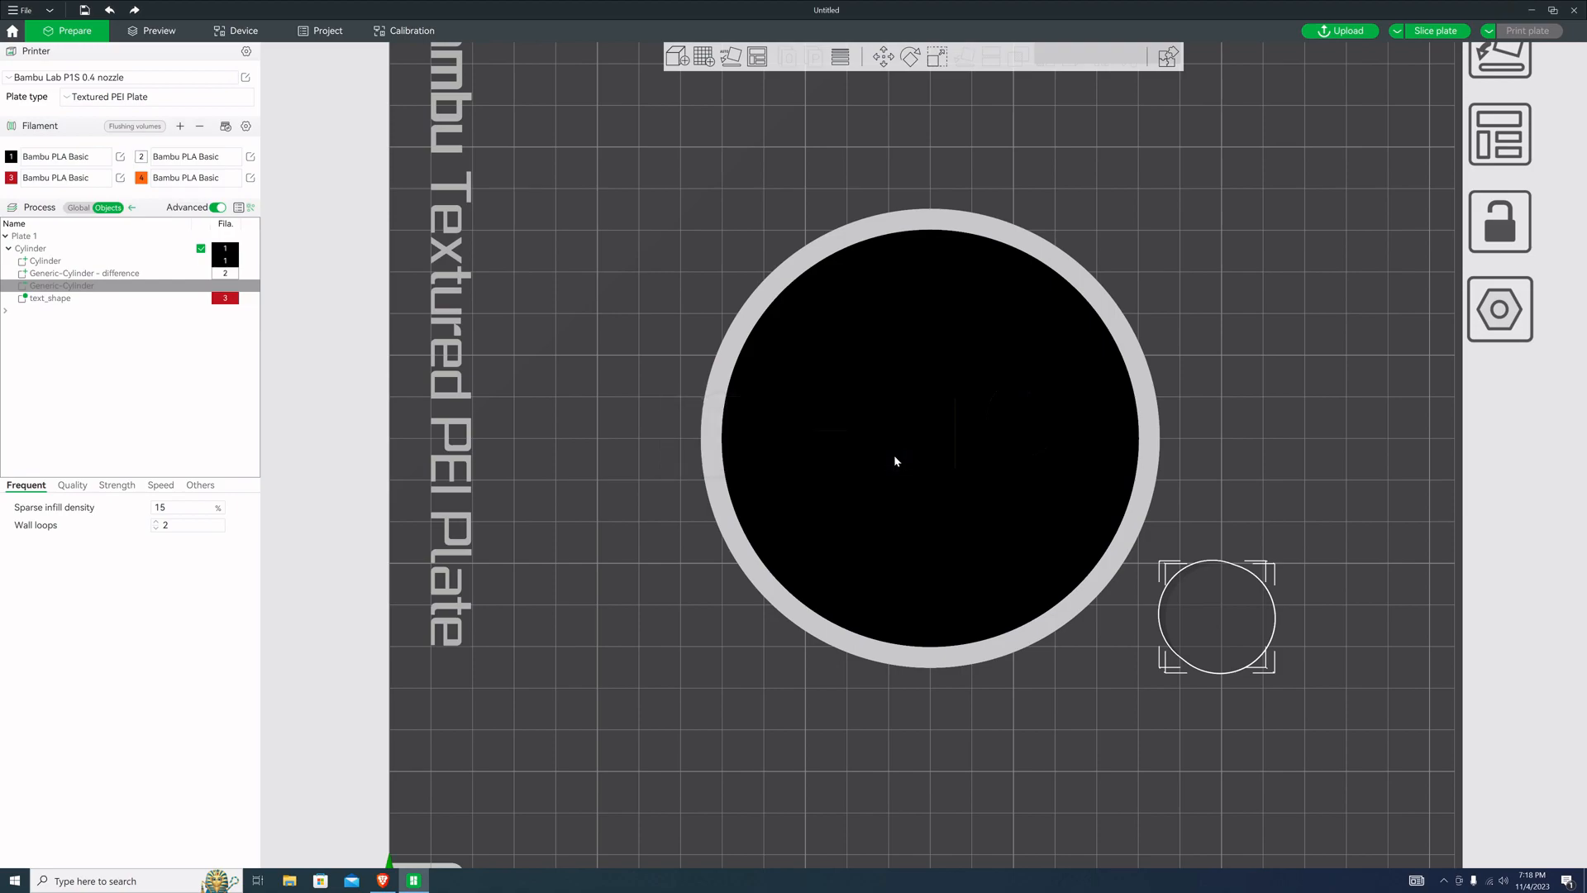
Move the small cylinder to X 0, Y 0, then drag it up to Y 43.27 at the top edge
left_click(888, 65)
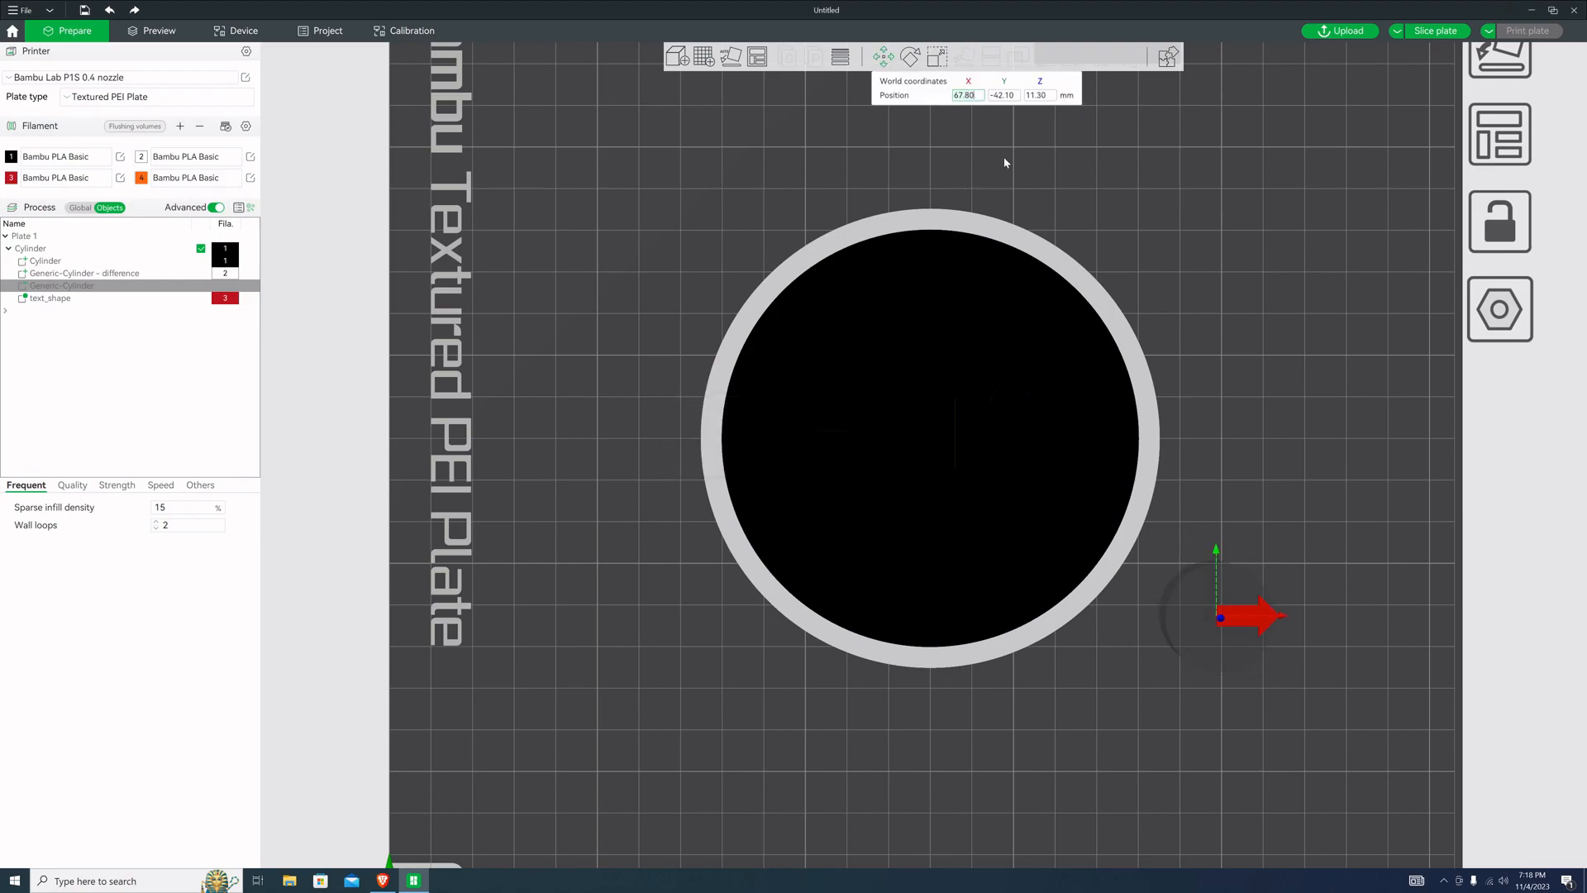
type("0")
key("Return")
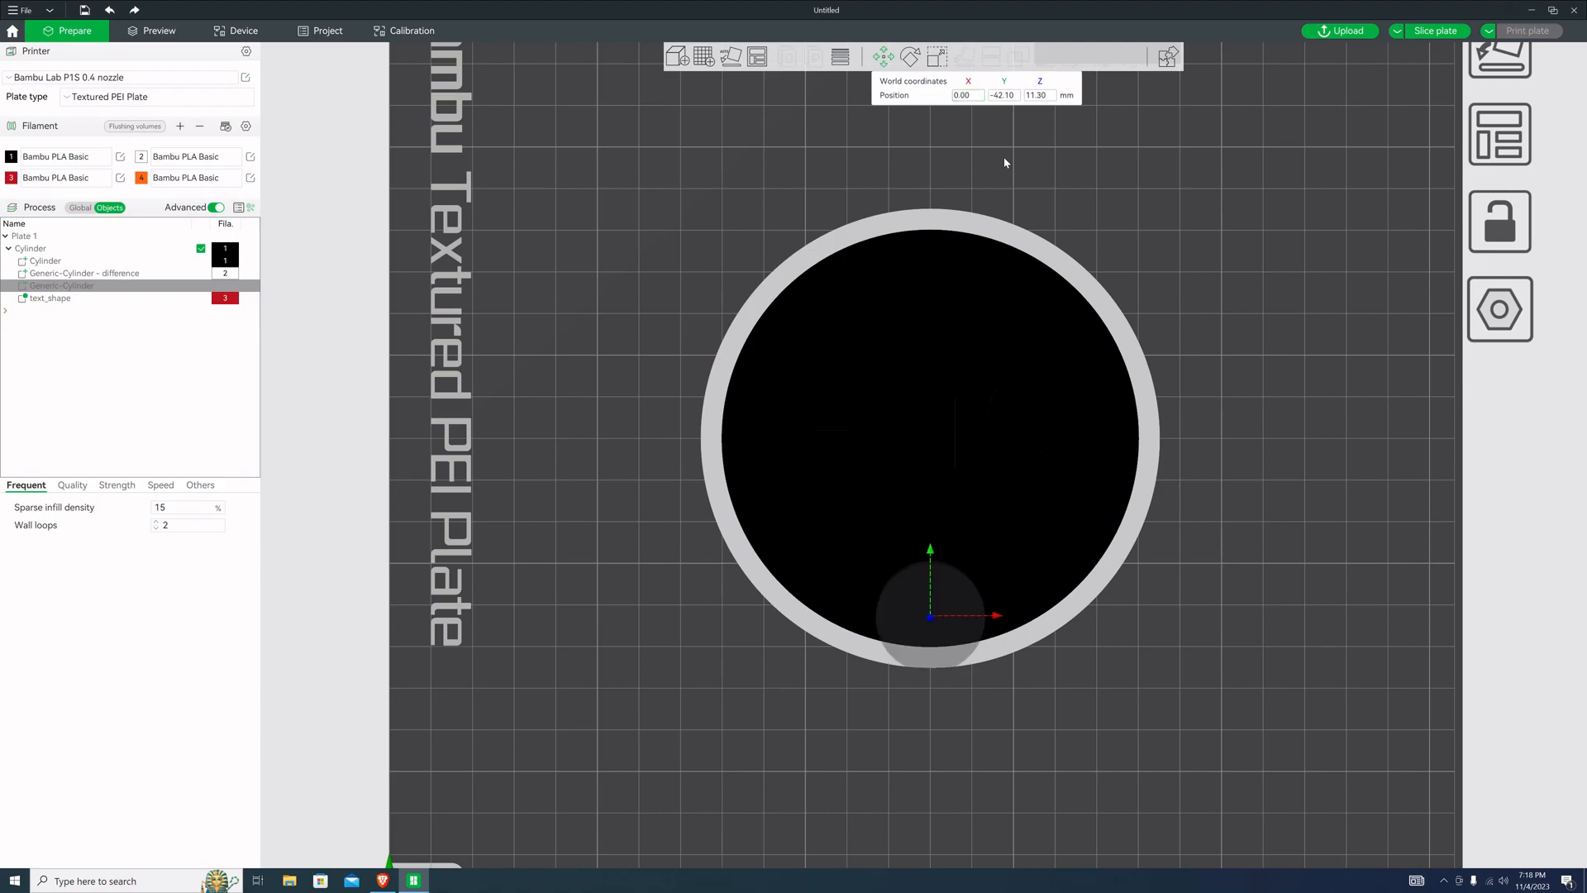
left_click(1000, 96)
type("0")
key("Return")
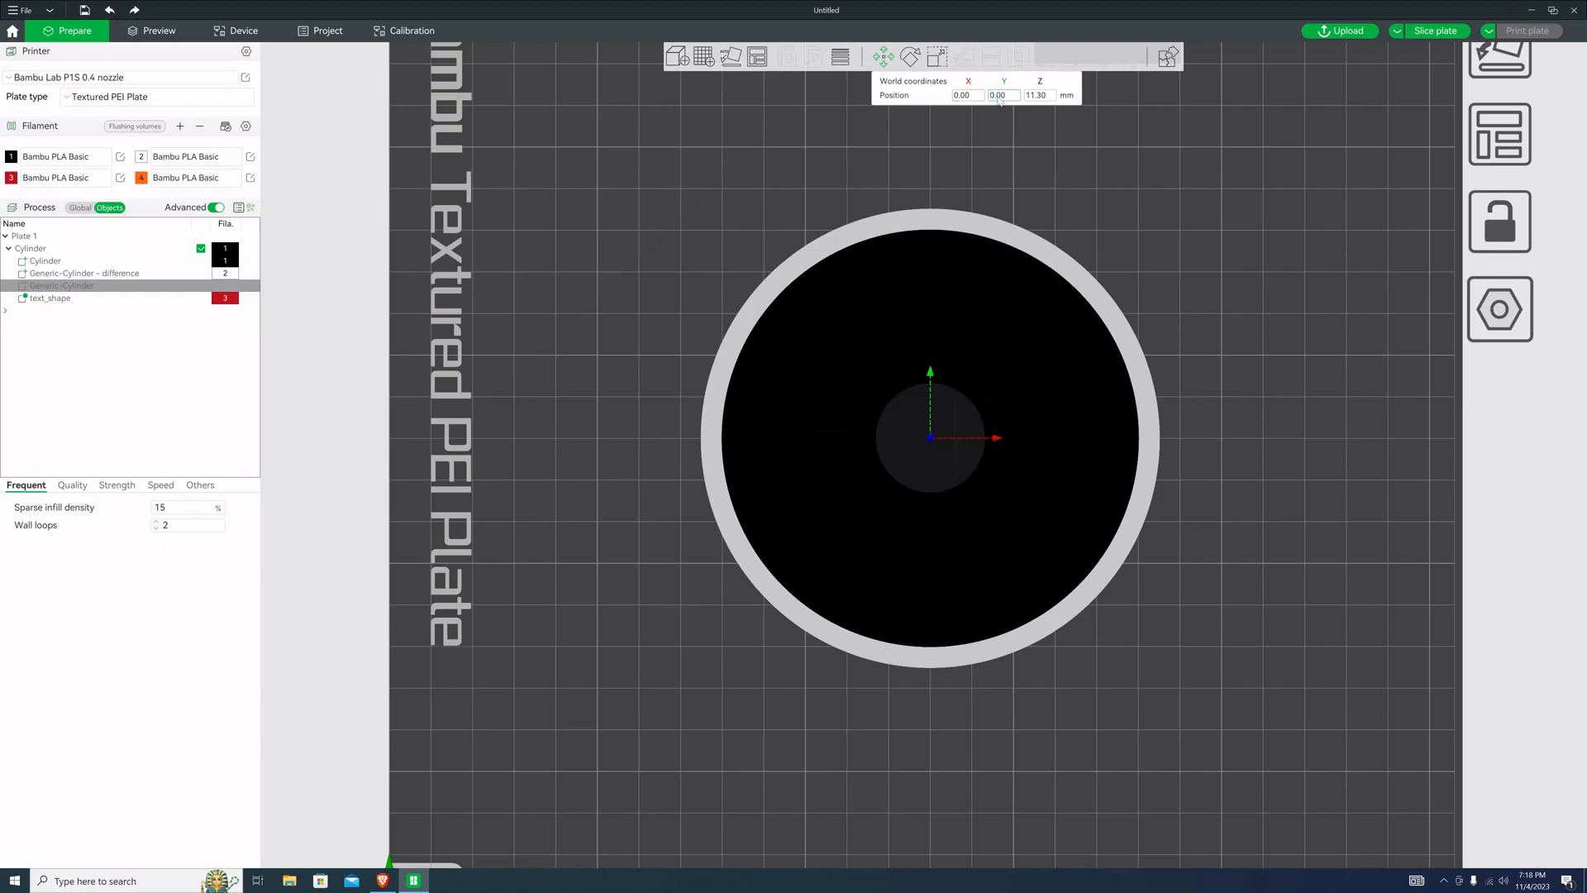
left_click_drag(931, 373, 928, 197)
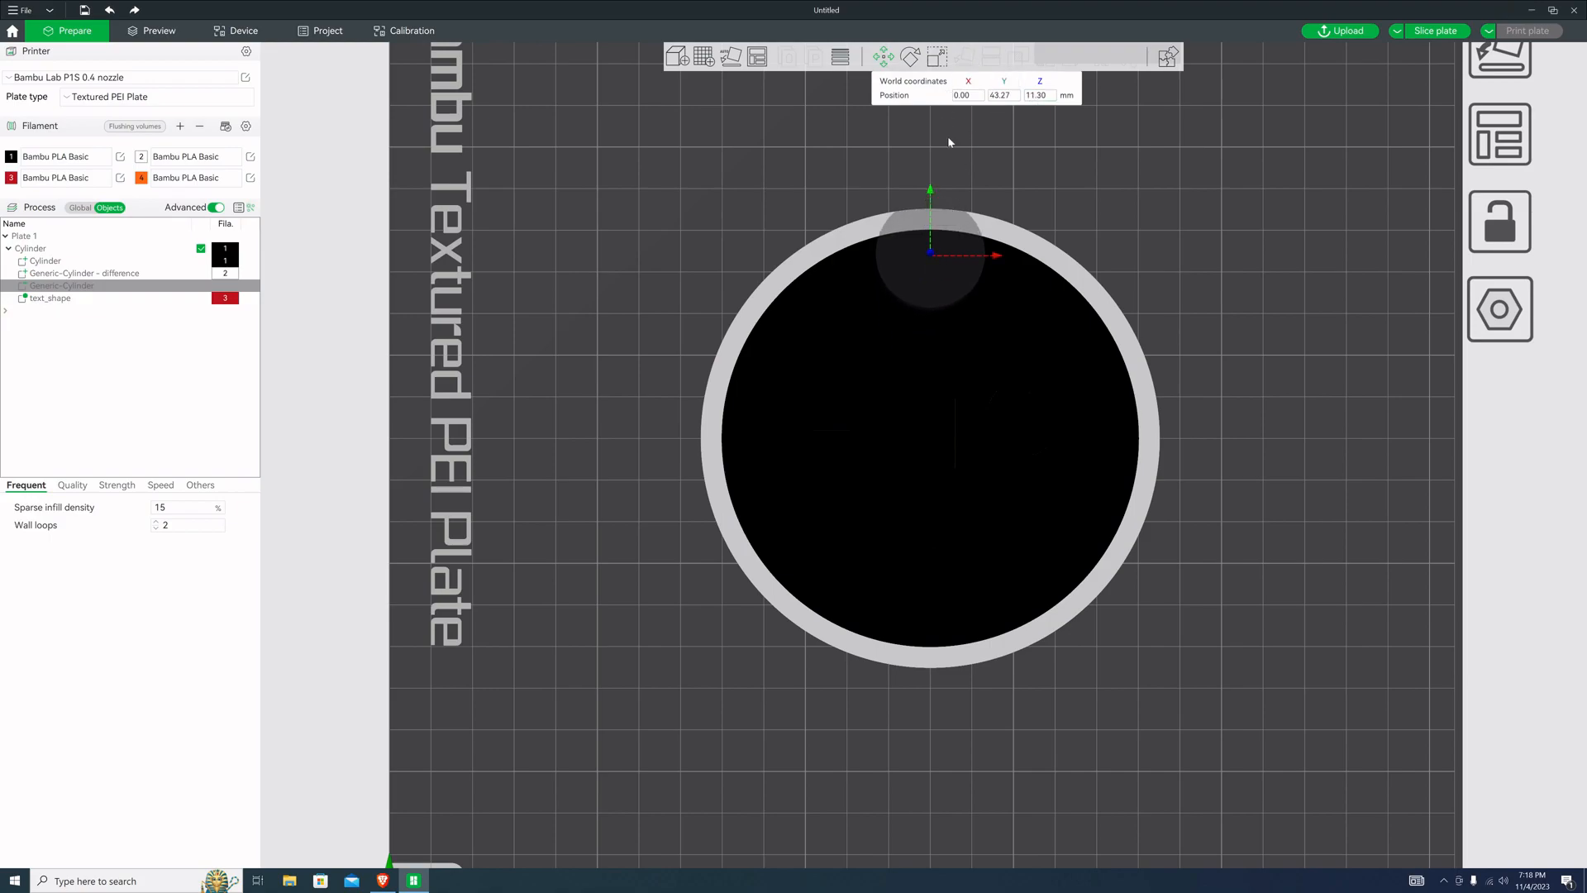
Scale the hole cylinder to 5 mm height and 10 mm X size with uniform scale off
left_click(1009, 176)
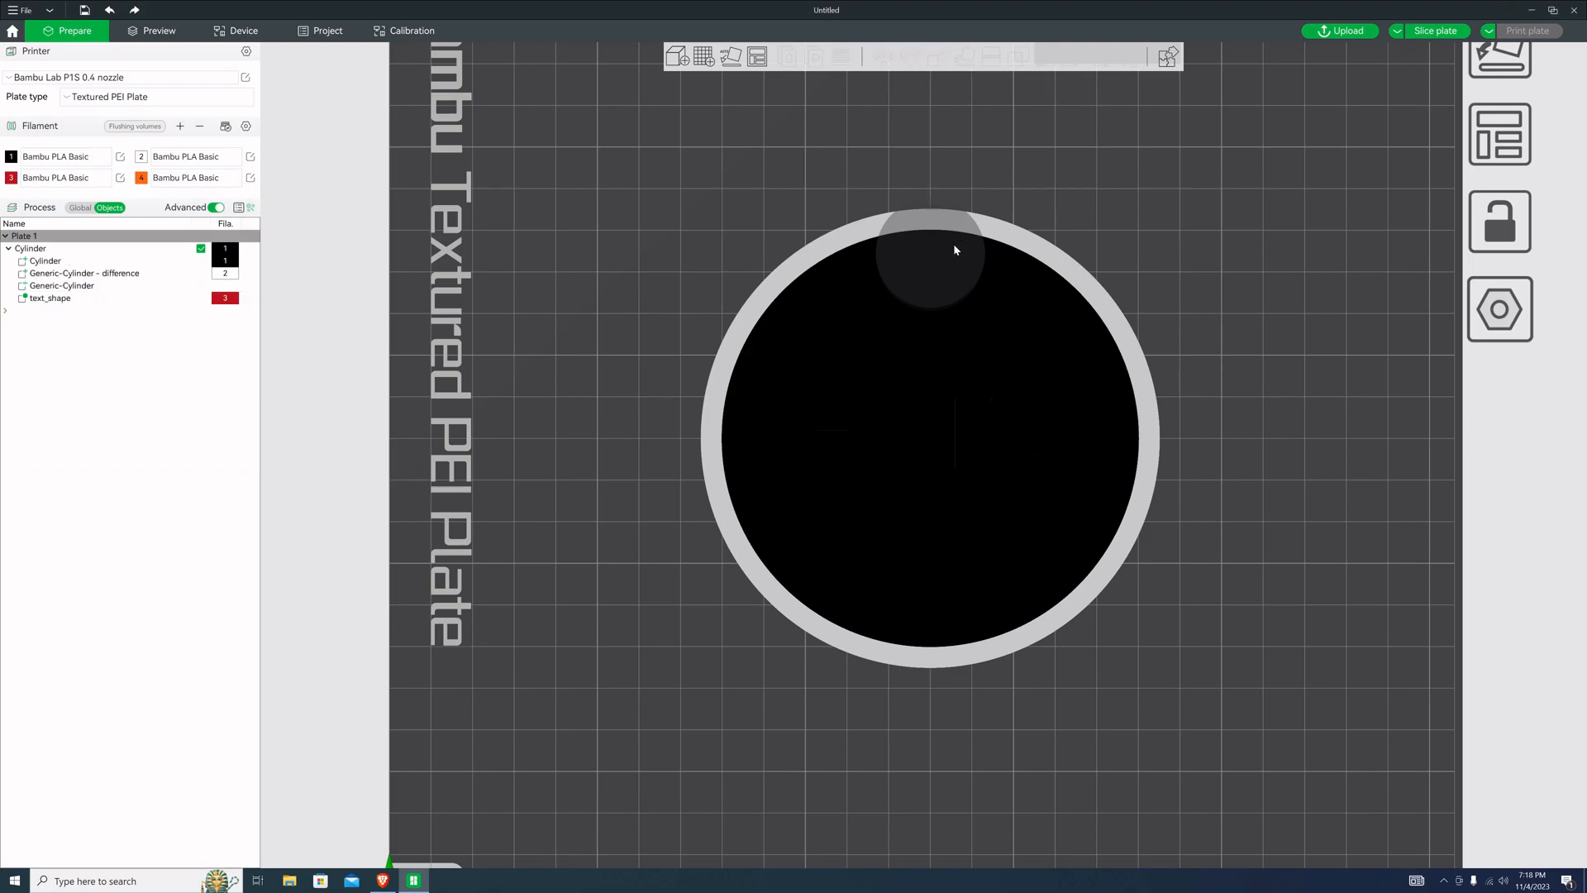
left_click(954, 244)
left_click(935, 62)
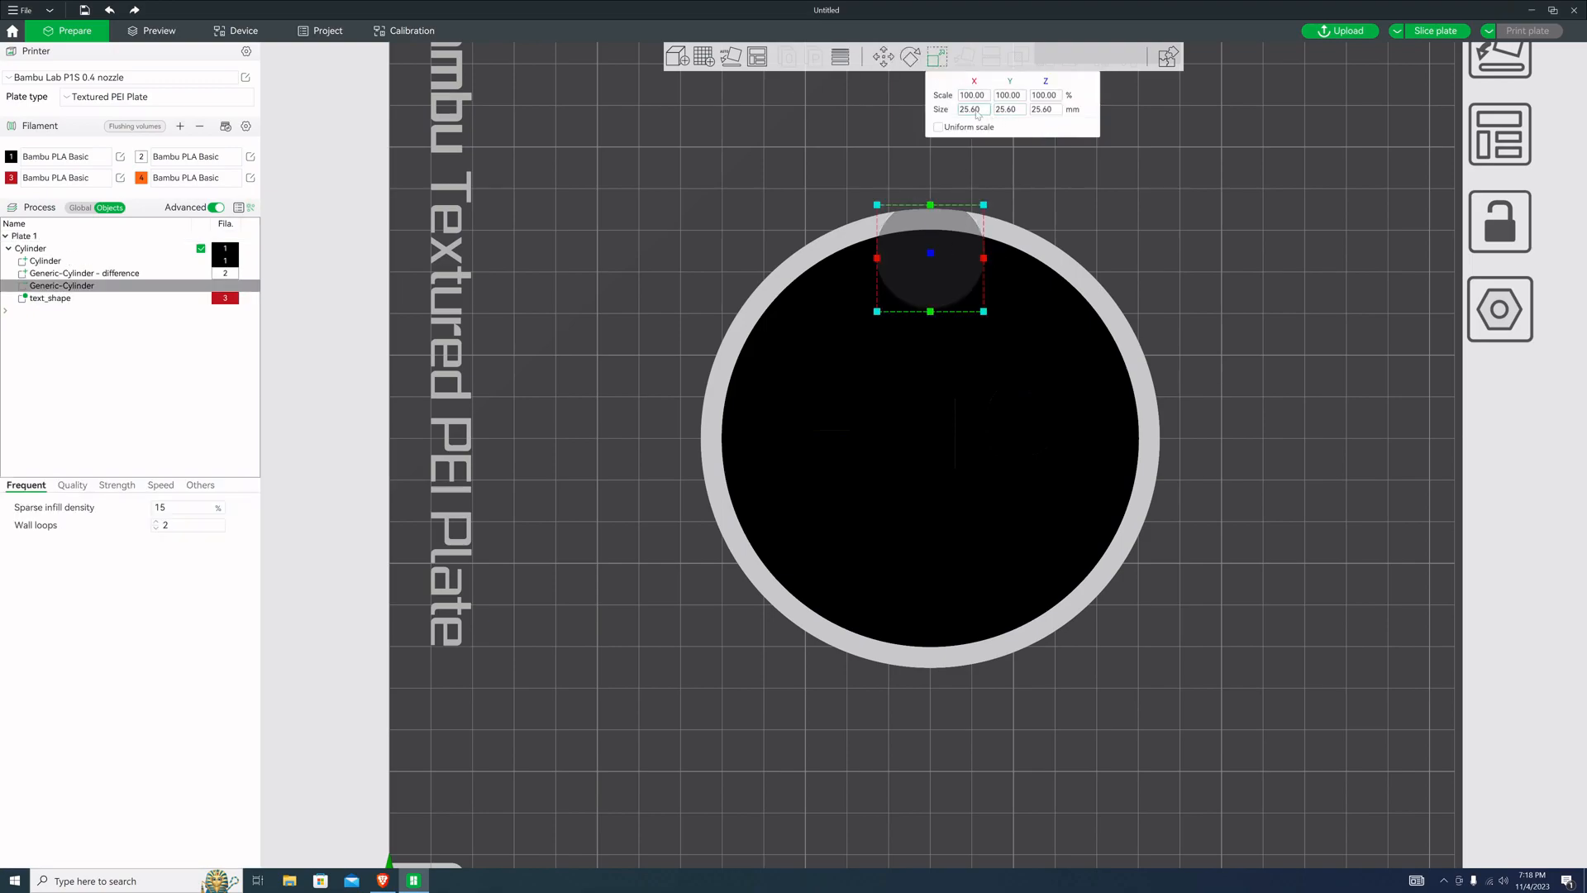
left_click(1042, 110)
type("5")
key("Return")
left_click(975, 110)
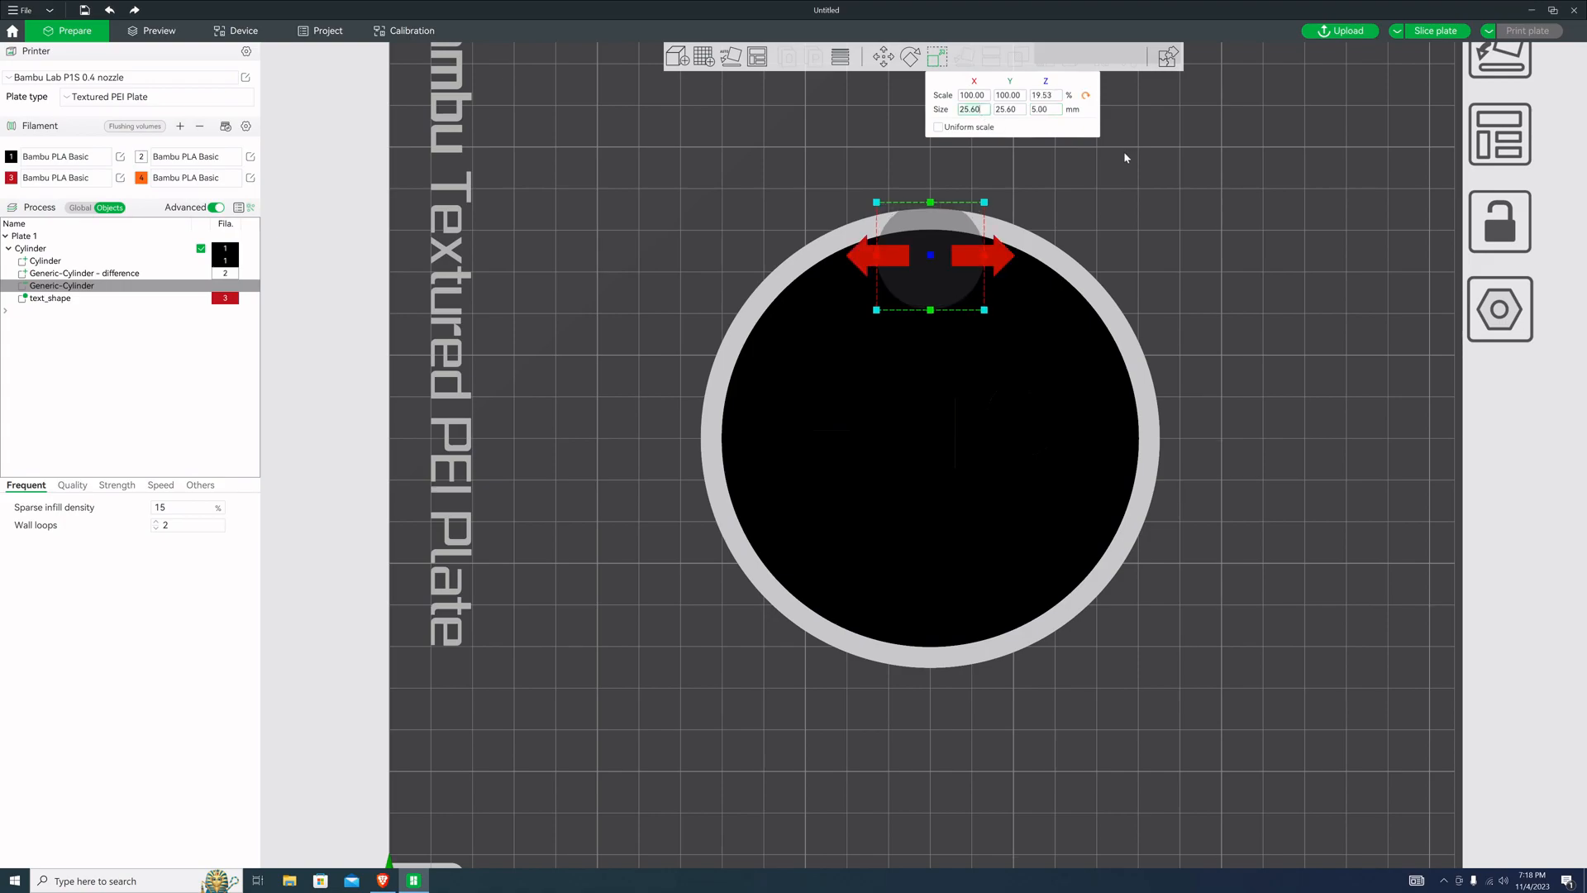
type("10")
key("Tab")
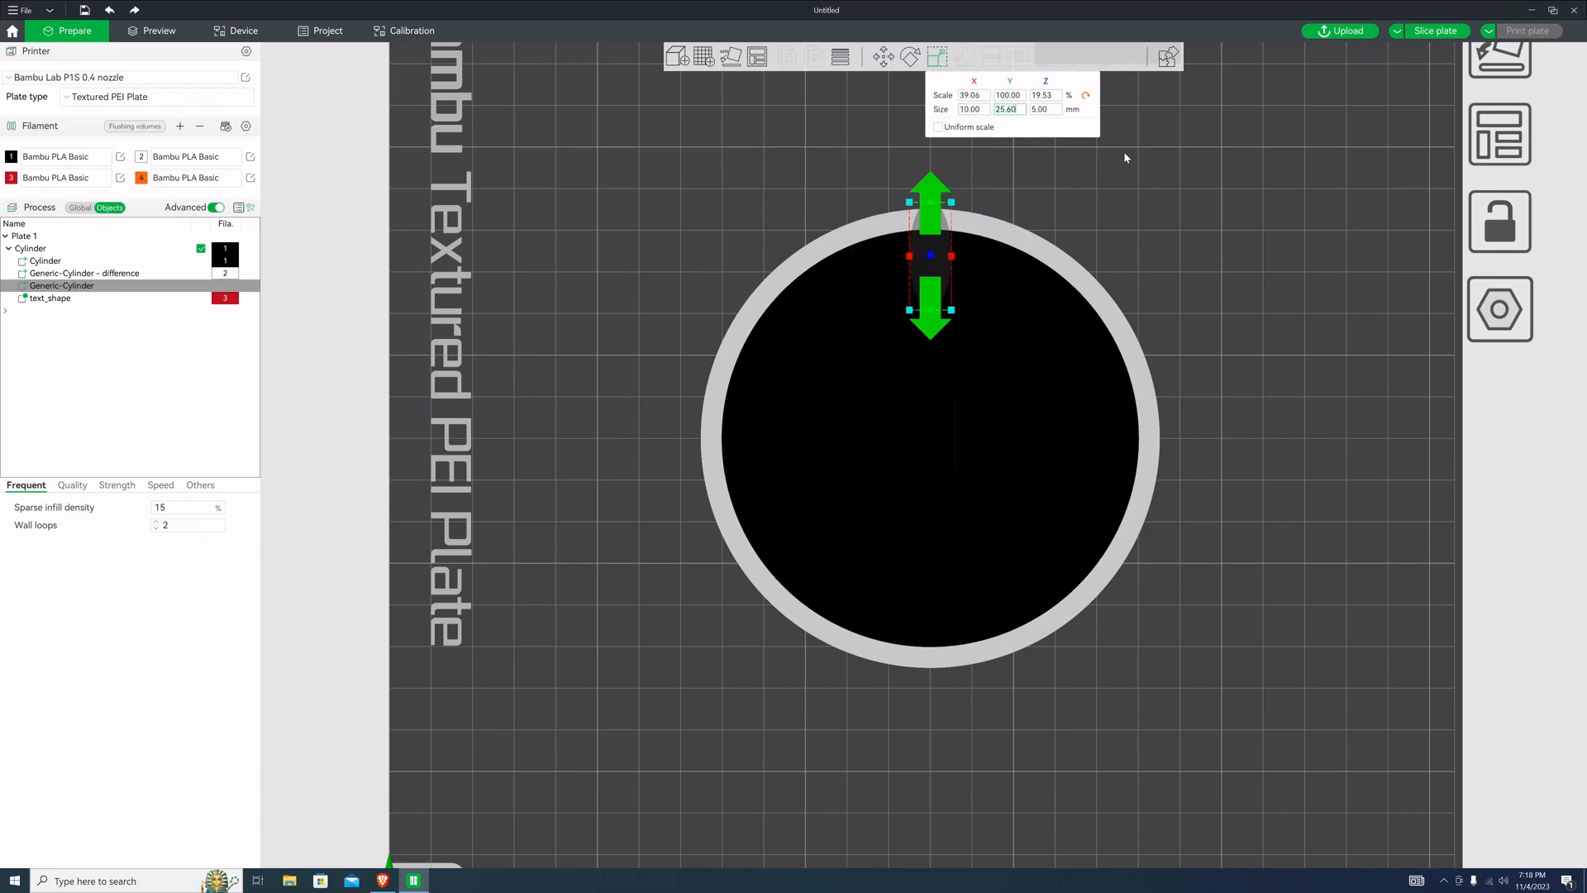
type("10")
left_click(1124, 153)
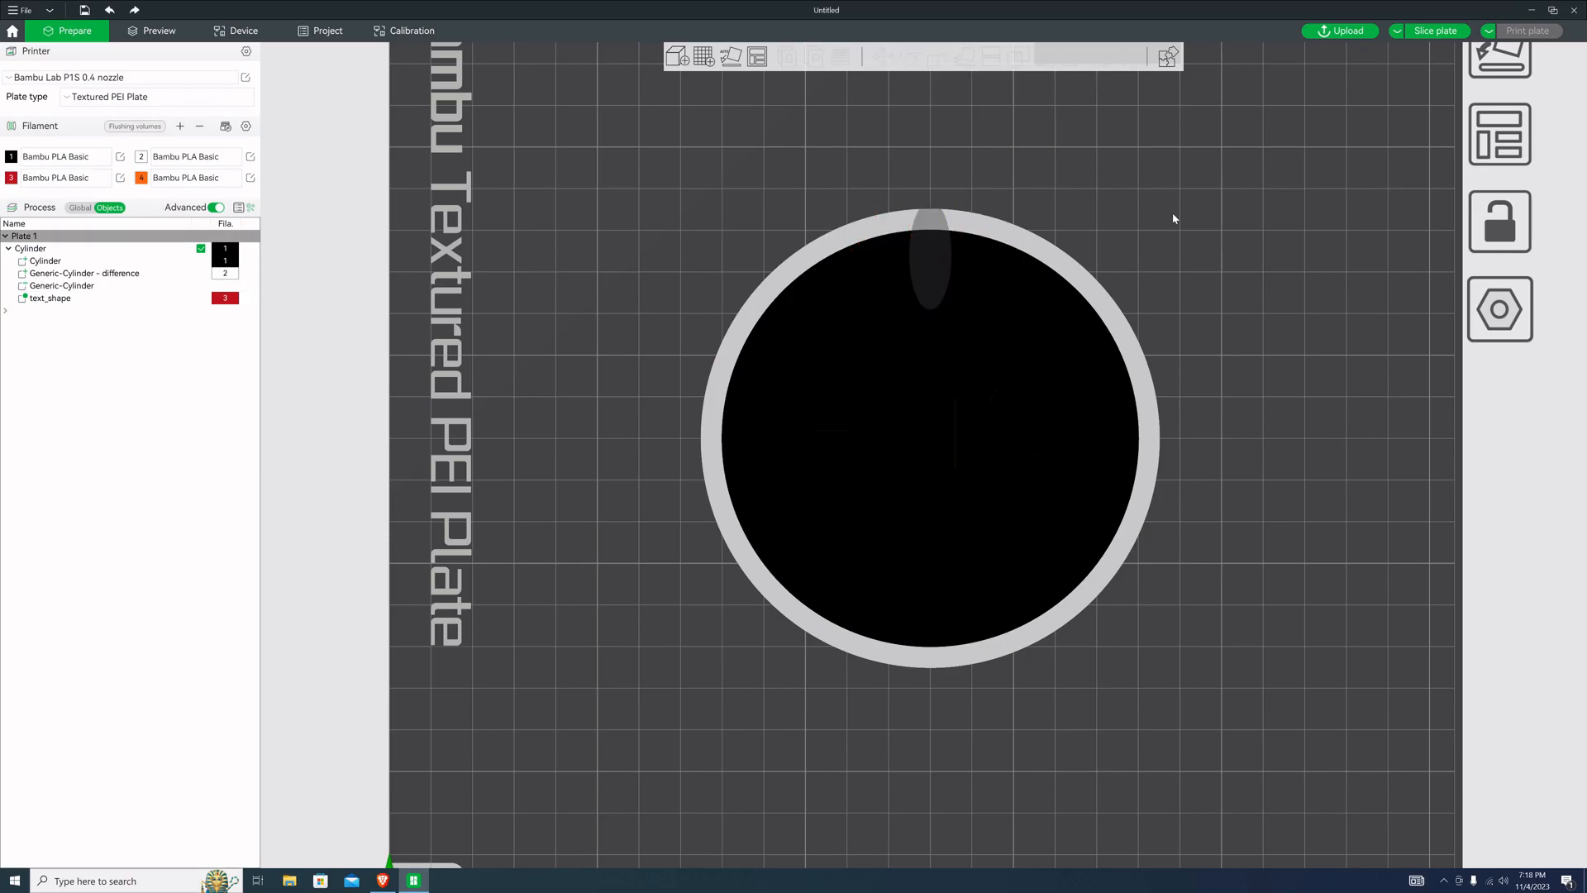
left_click_drag(1173, 216, 1179, 220)
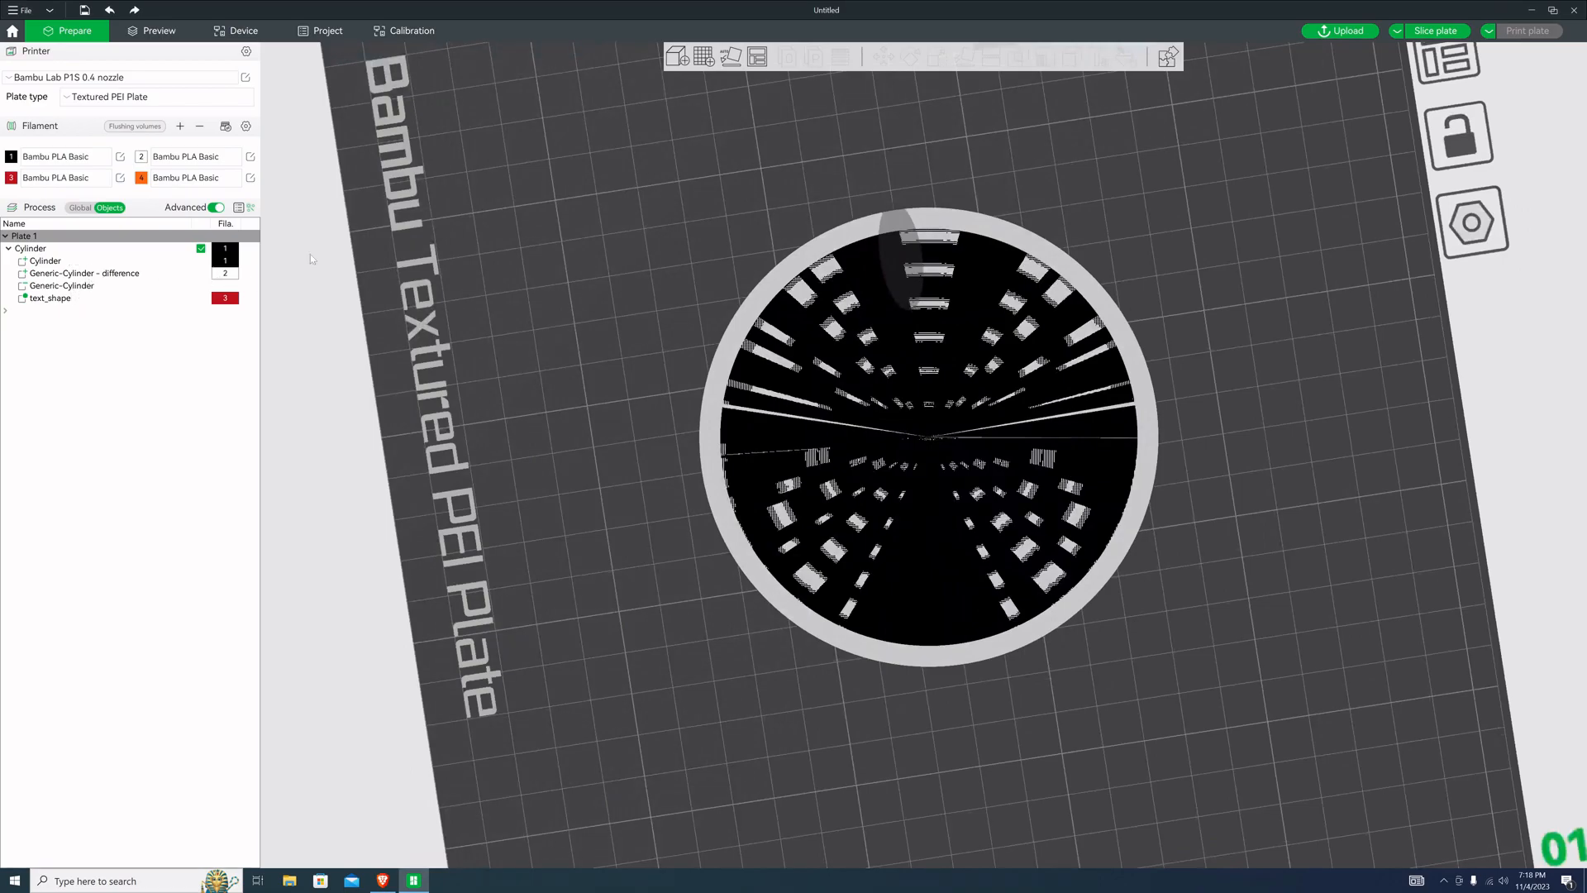
Reselect the hole cylinder and set its Y size to 10 mm, giving 10 × 10 × 5 mm
left_click(140, 274)
left_click(880, 237)
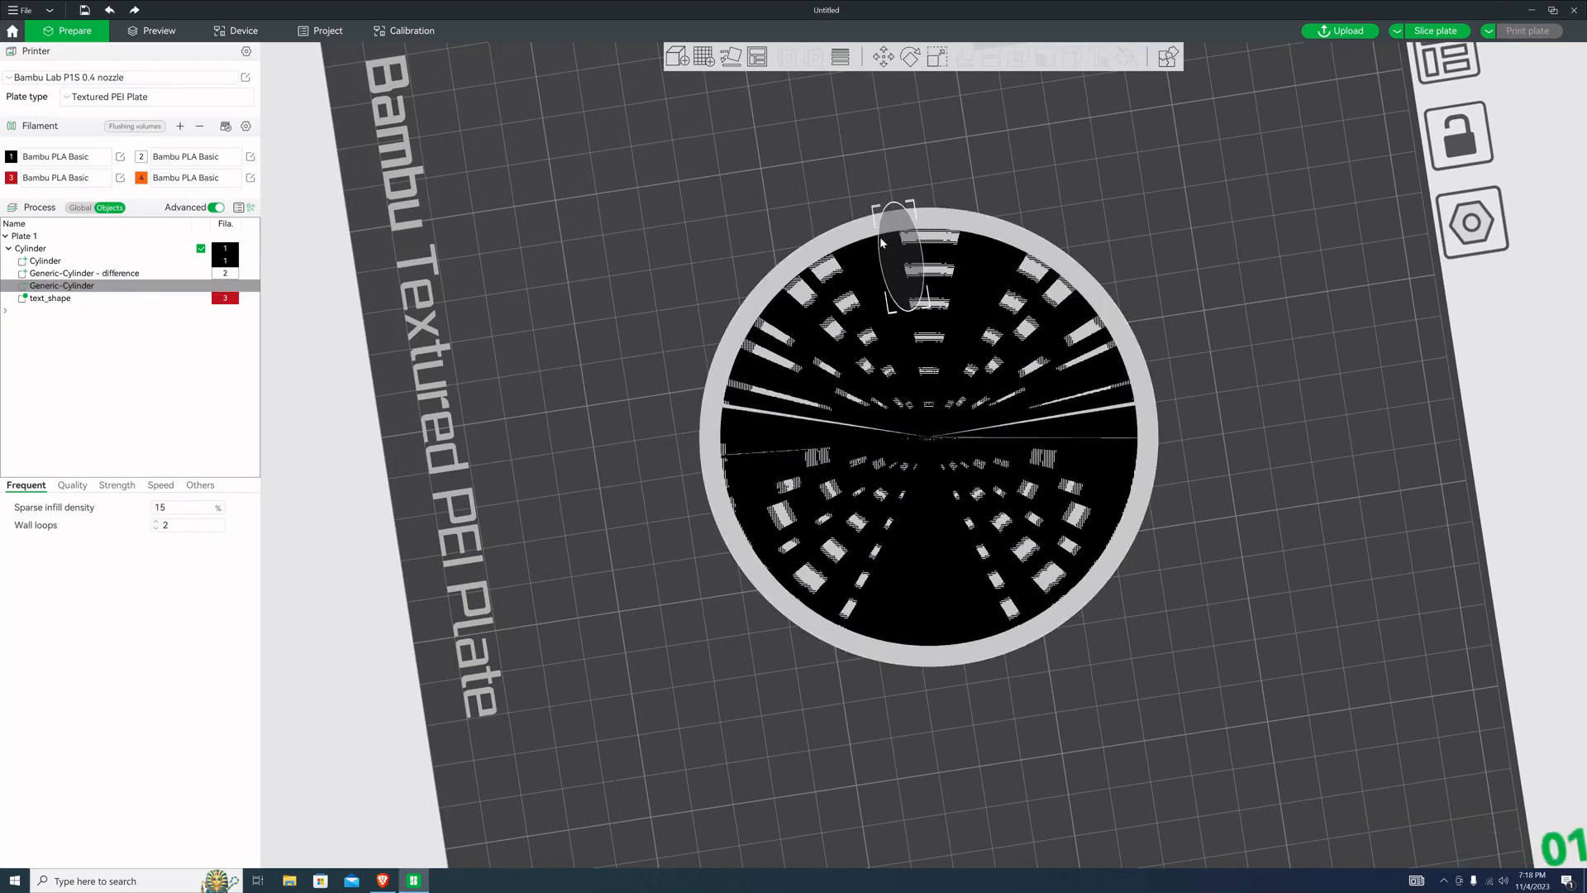
left_click(935, 58)
left_click(1005, 110)
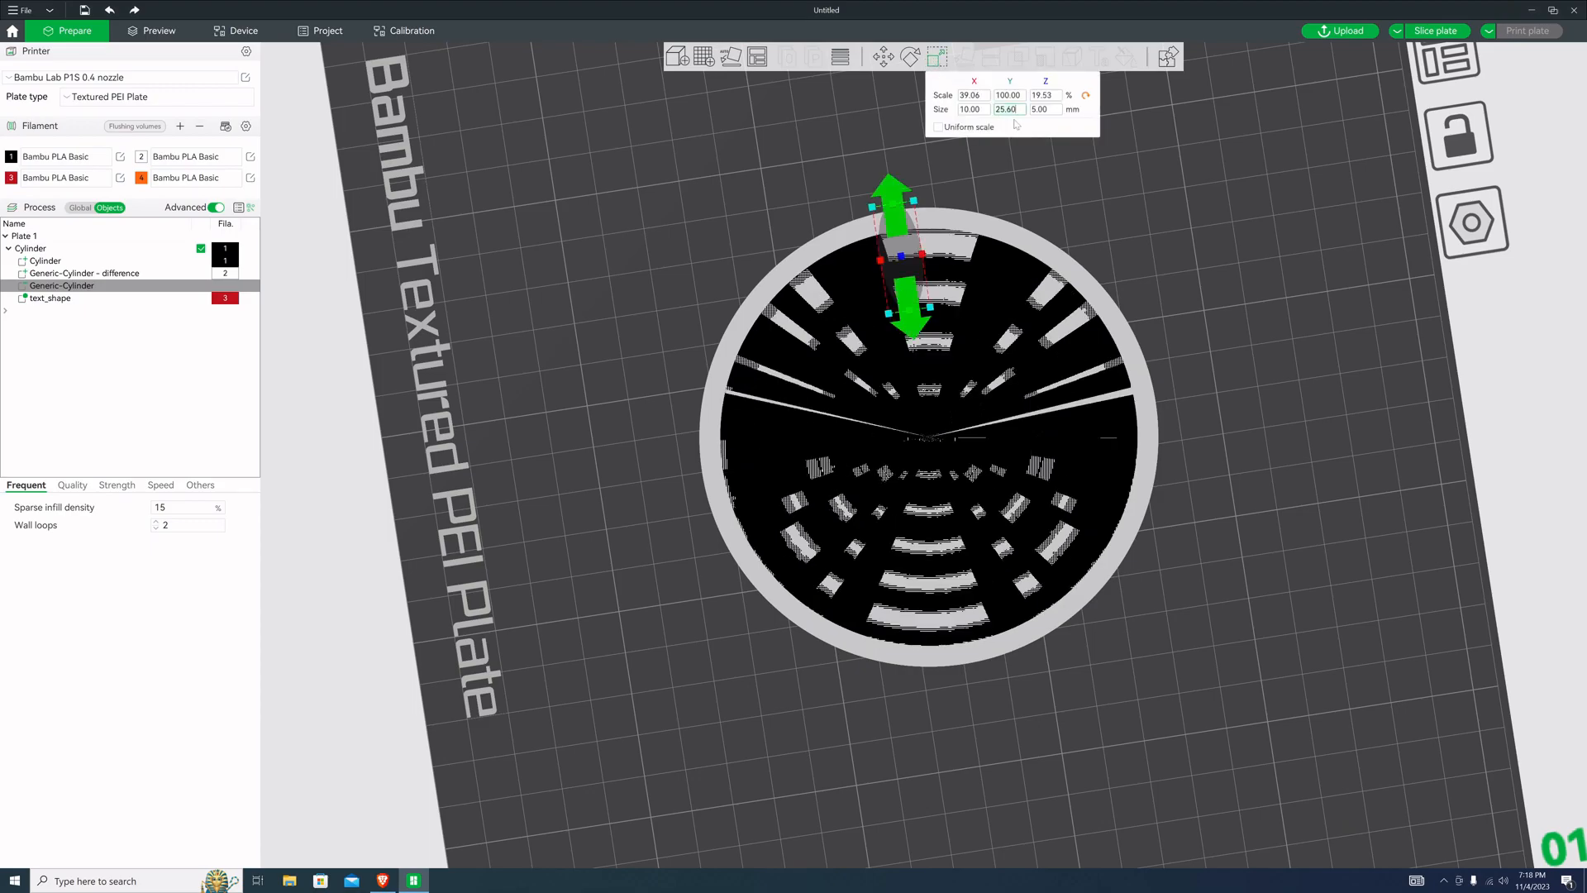
type("10")
key("Return")
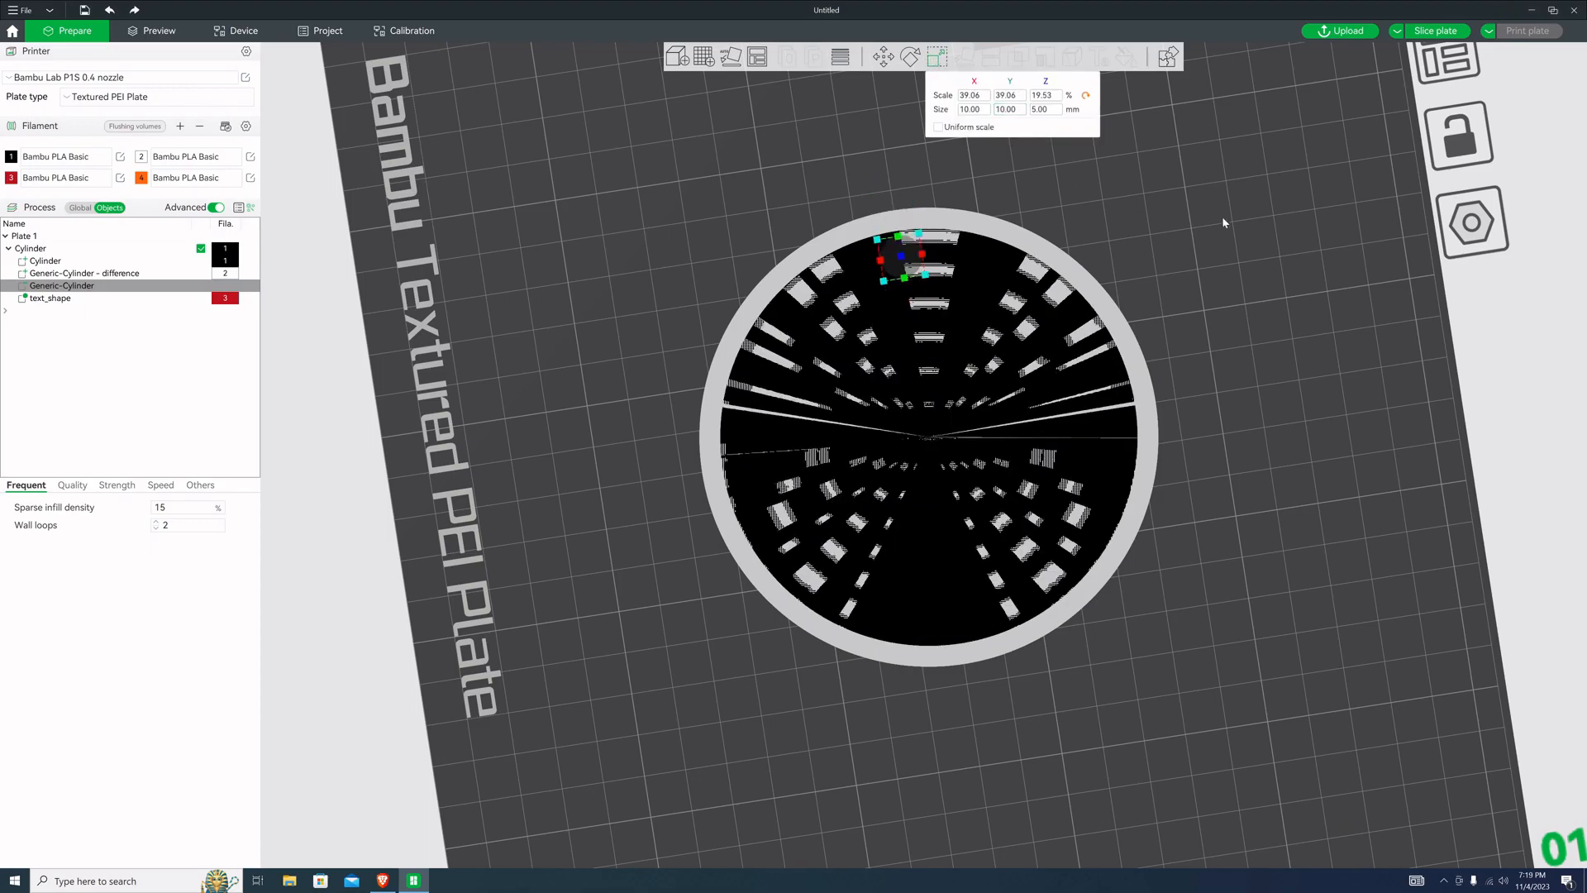
left_click_drag(1220, 215, 1241, 205)
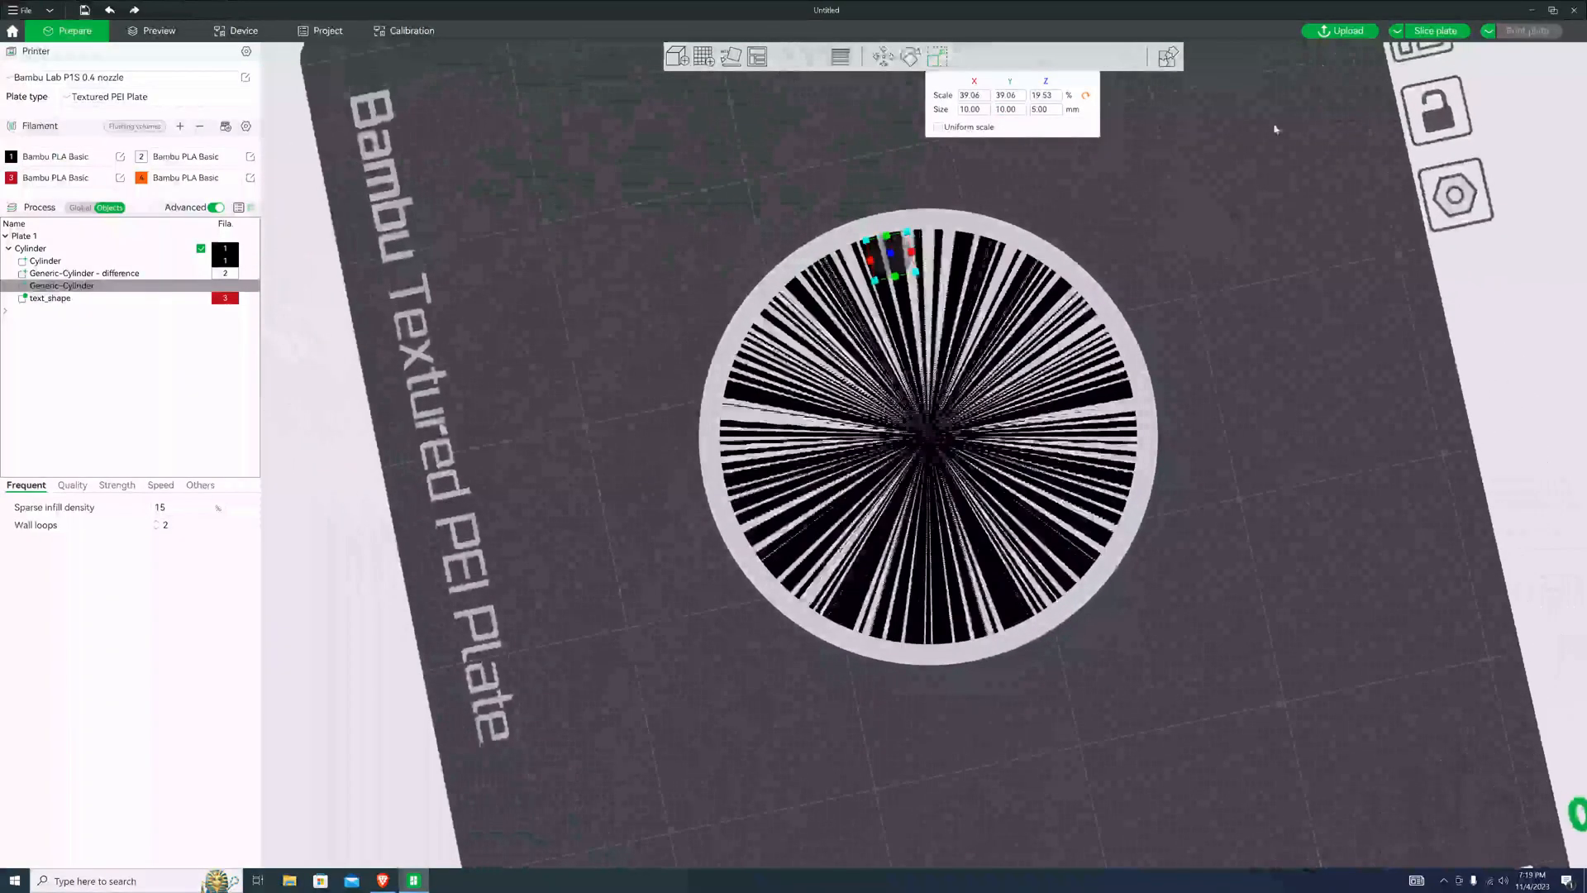
Slice the plate, then select the Generic-Cylinder - difference row and try dragging it in the list
key("ctrl+r")
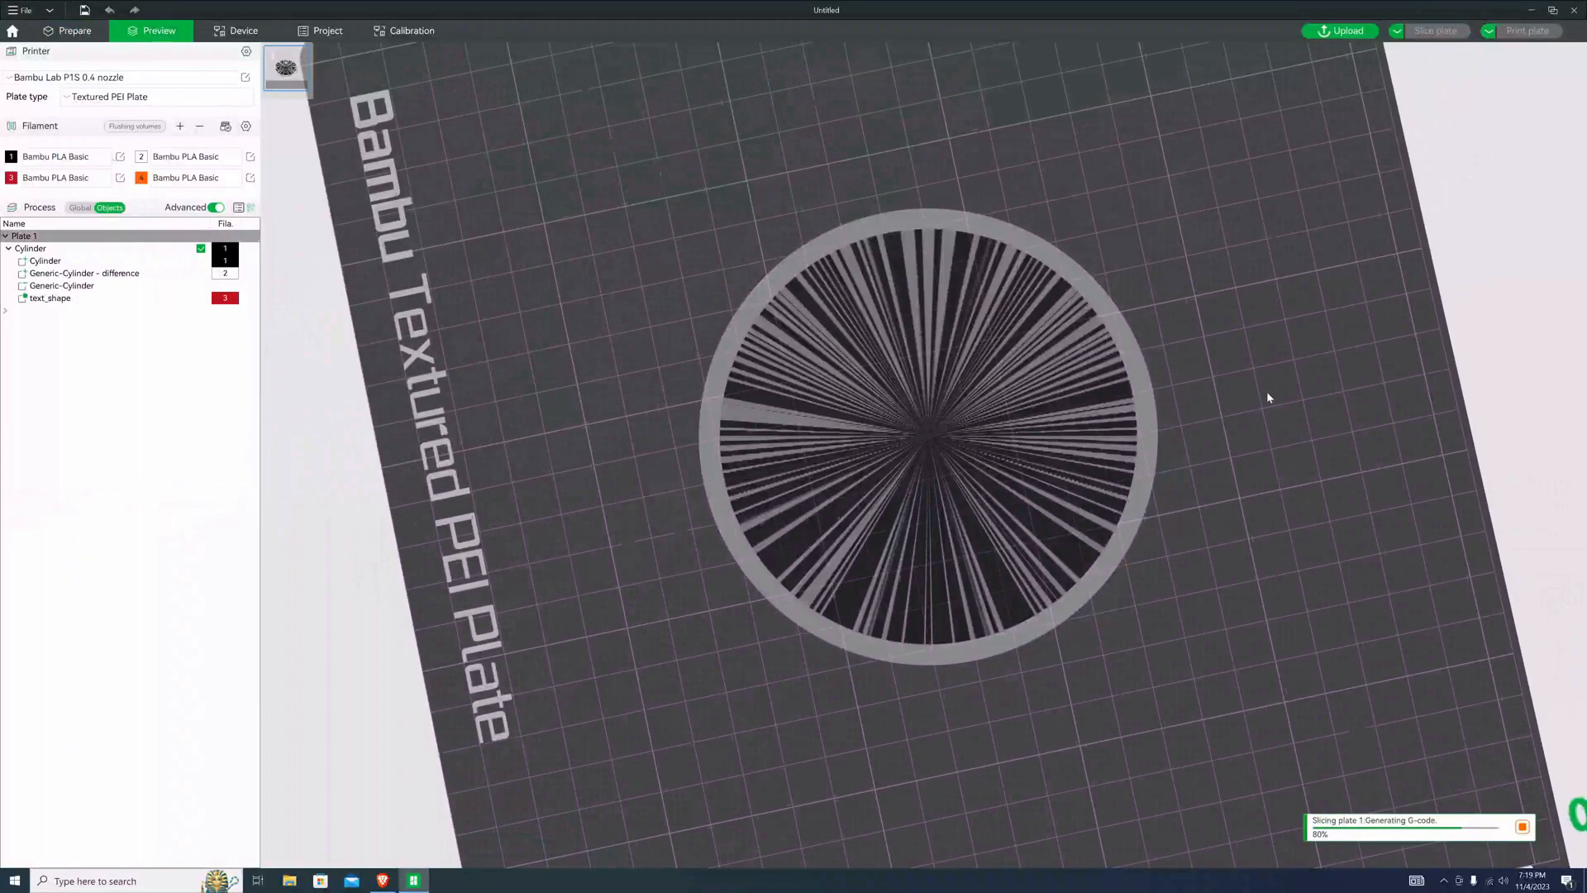
mouse_move(1252, 302)
left_mouse_down()
mouse_move(1222, 319)
mouse_move(1271, 324)
mouse_move(1236, 334)
mouse_move(1351, 241)
left_mouse_up()
scroll(1237, 334, "down", 5)
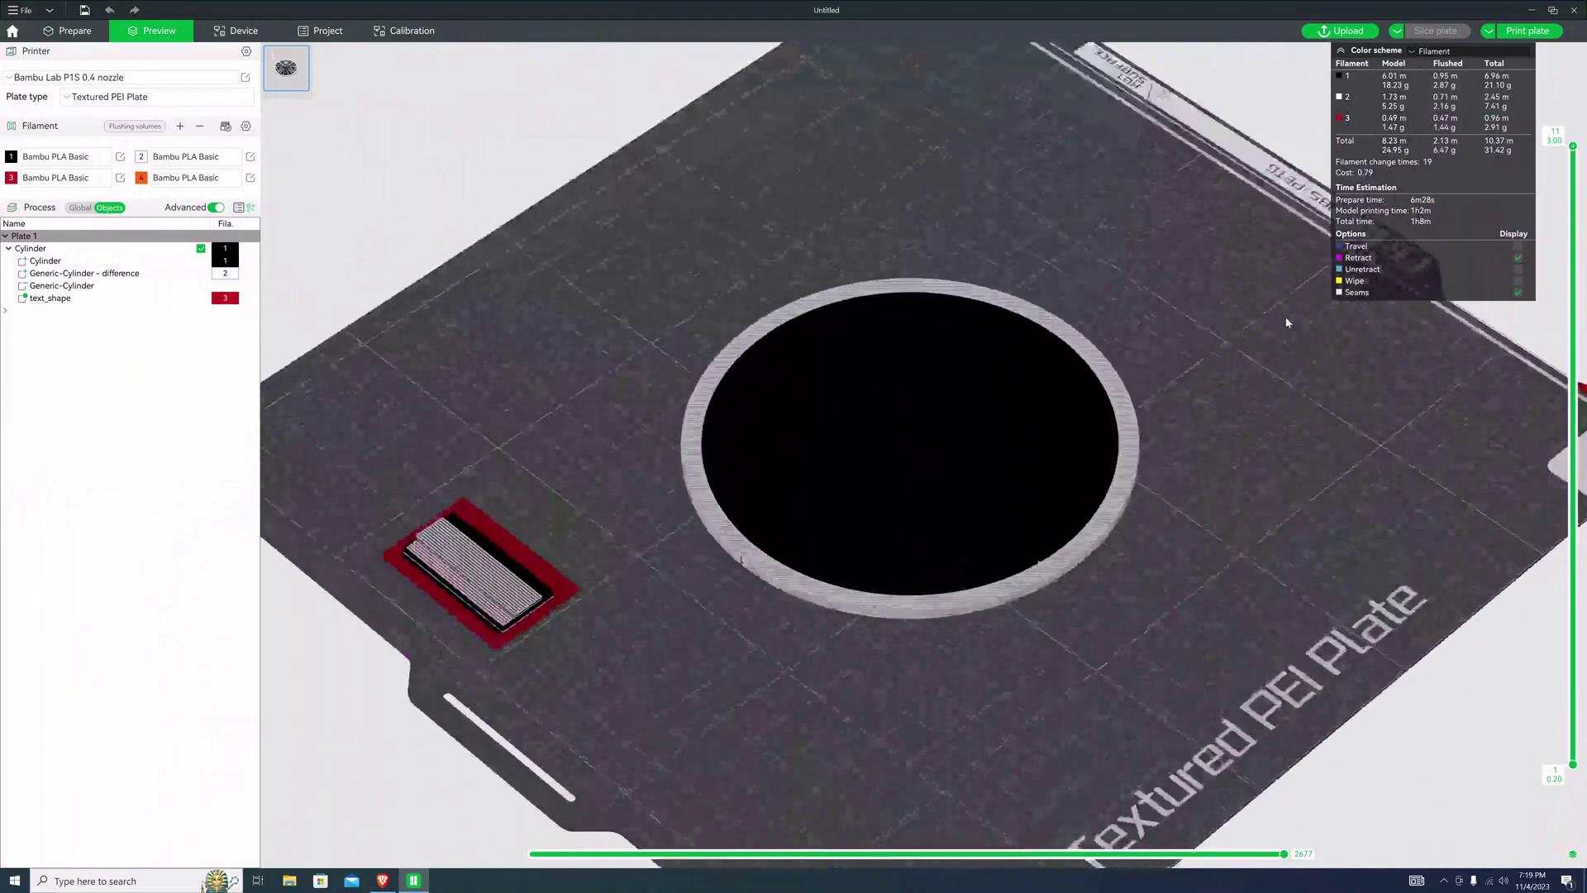
left_click(90, 276)
left_click_drag(58, 275, 53, 277)
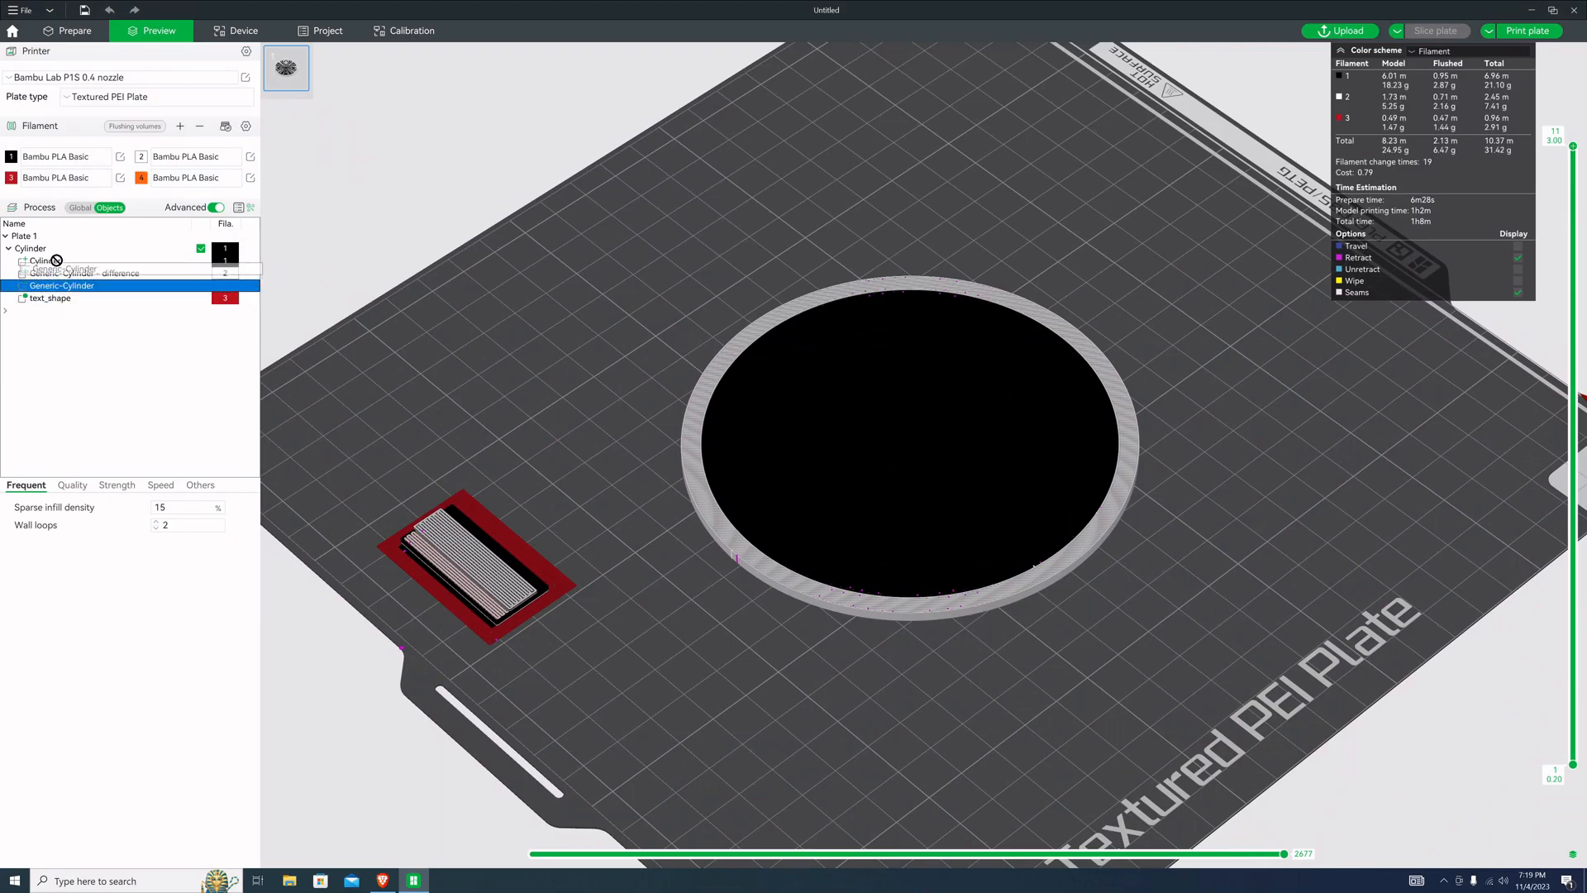
left_click_drag(53, 277, 33, 253)
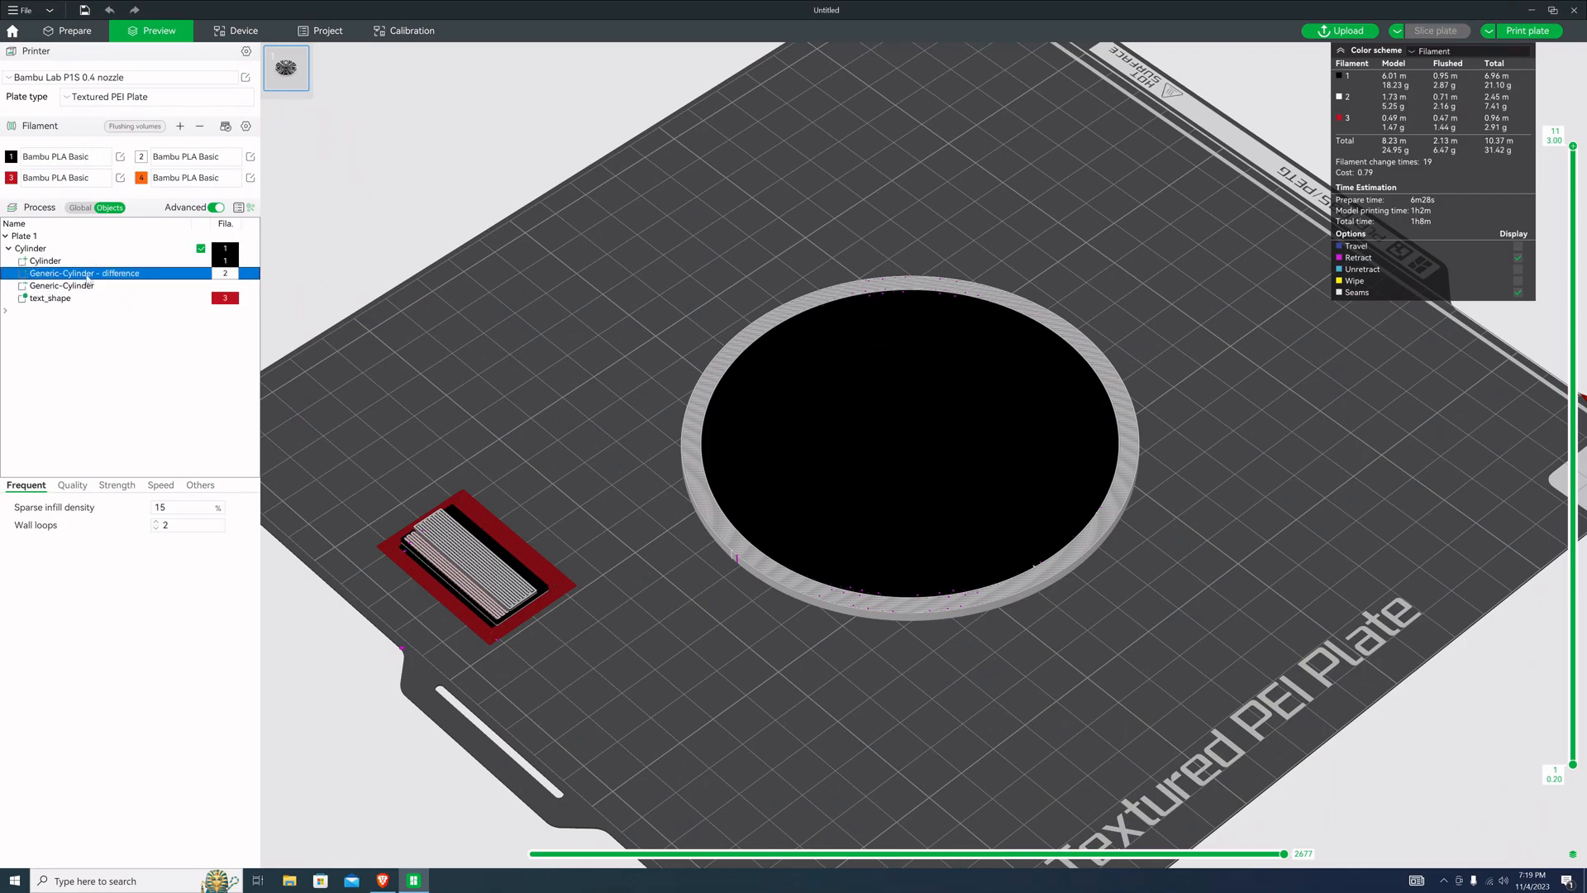
Delete the Generic-Cylinder - difference part and browse the context menus of the coaster's parts
key("Delete")
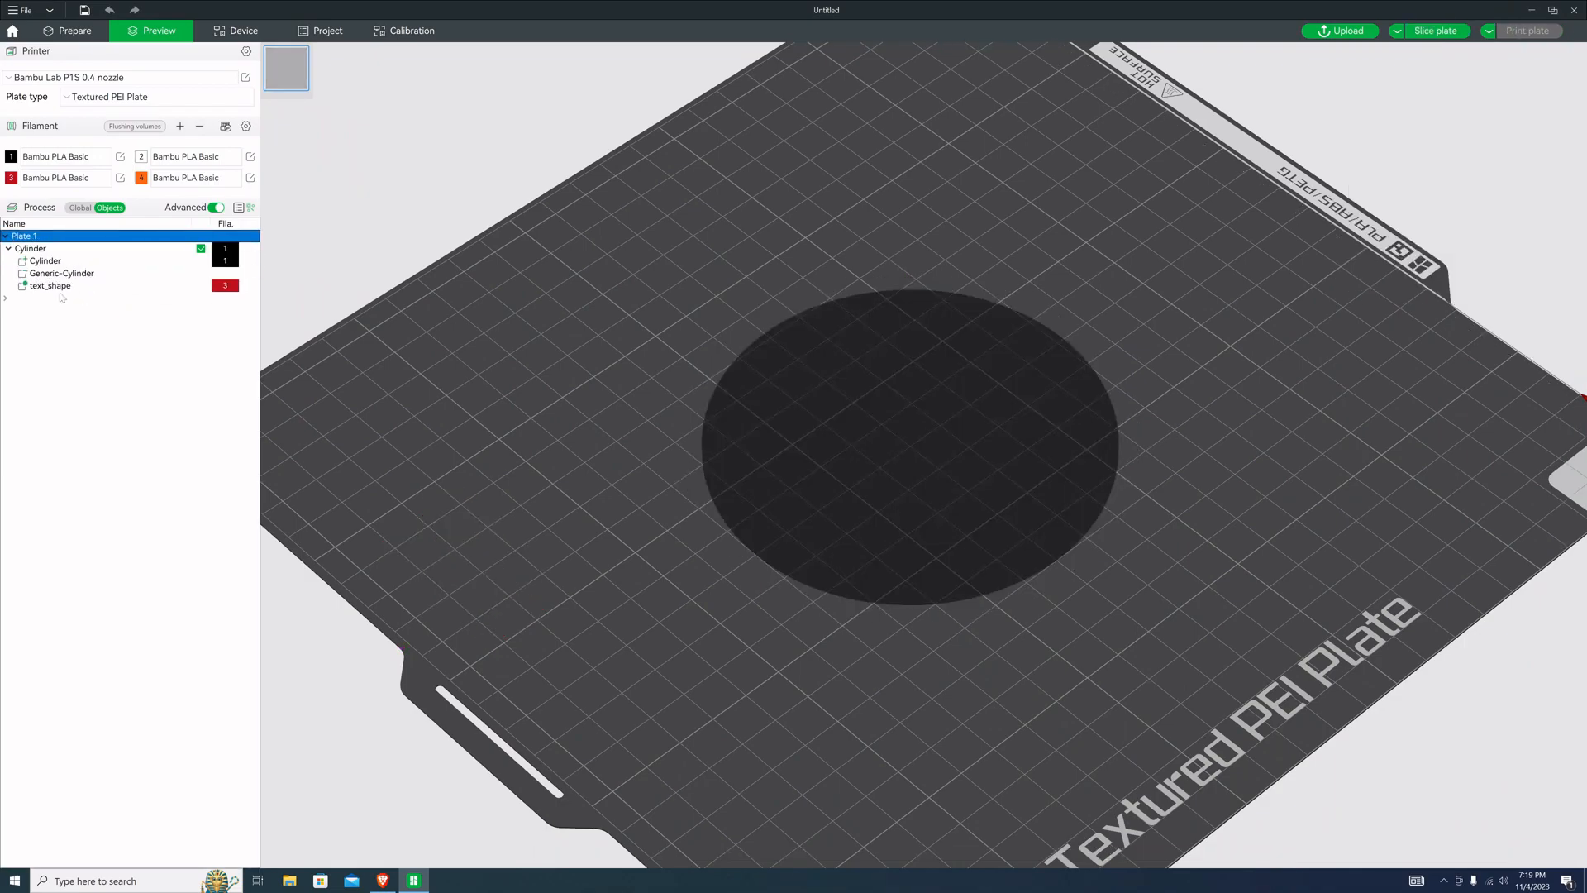
left_click(49, 252)
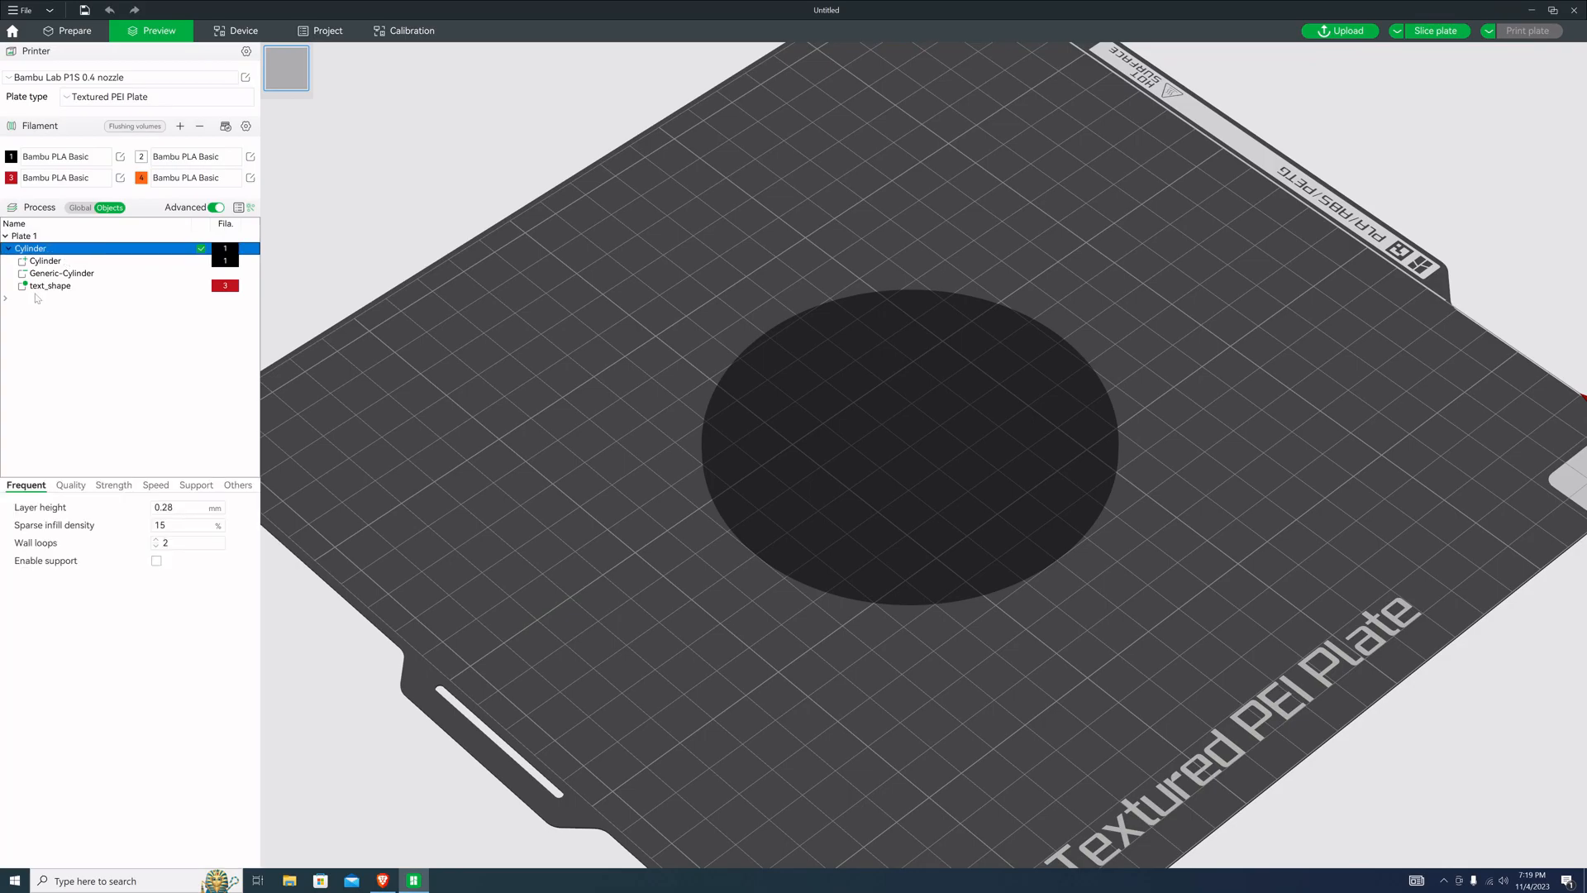
right_click(33, 249)
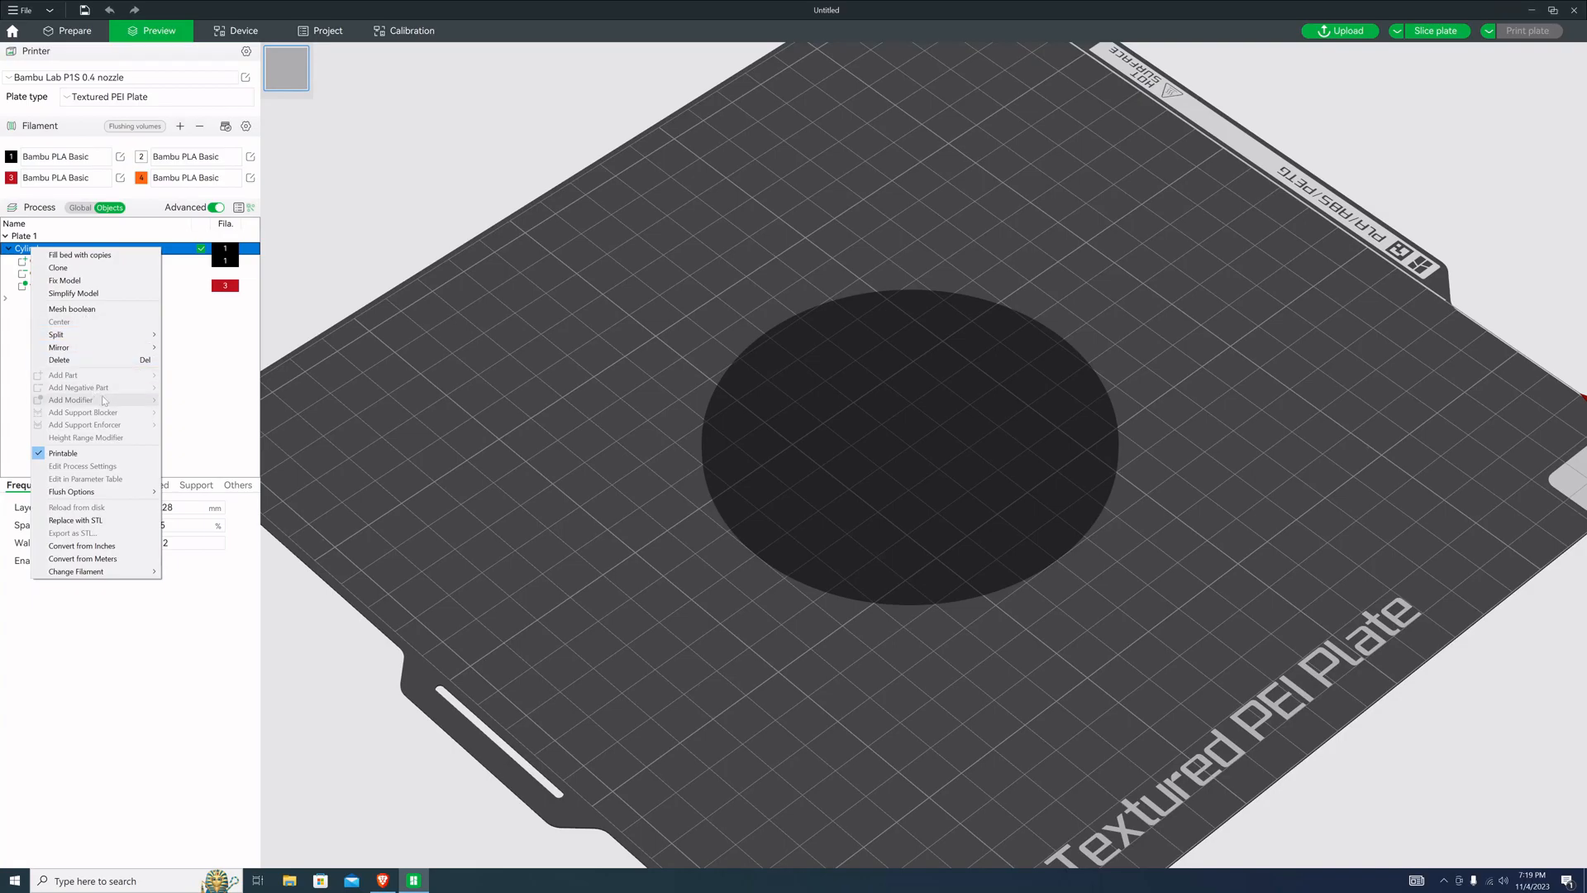
left_click(300, 305)
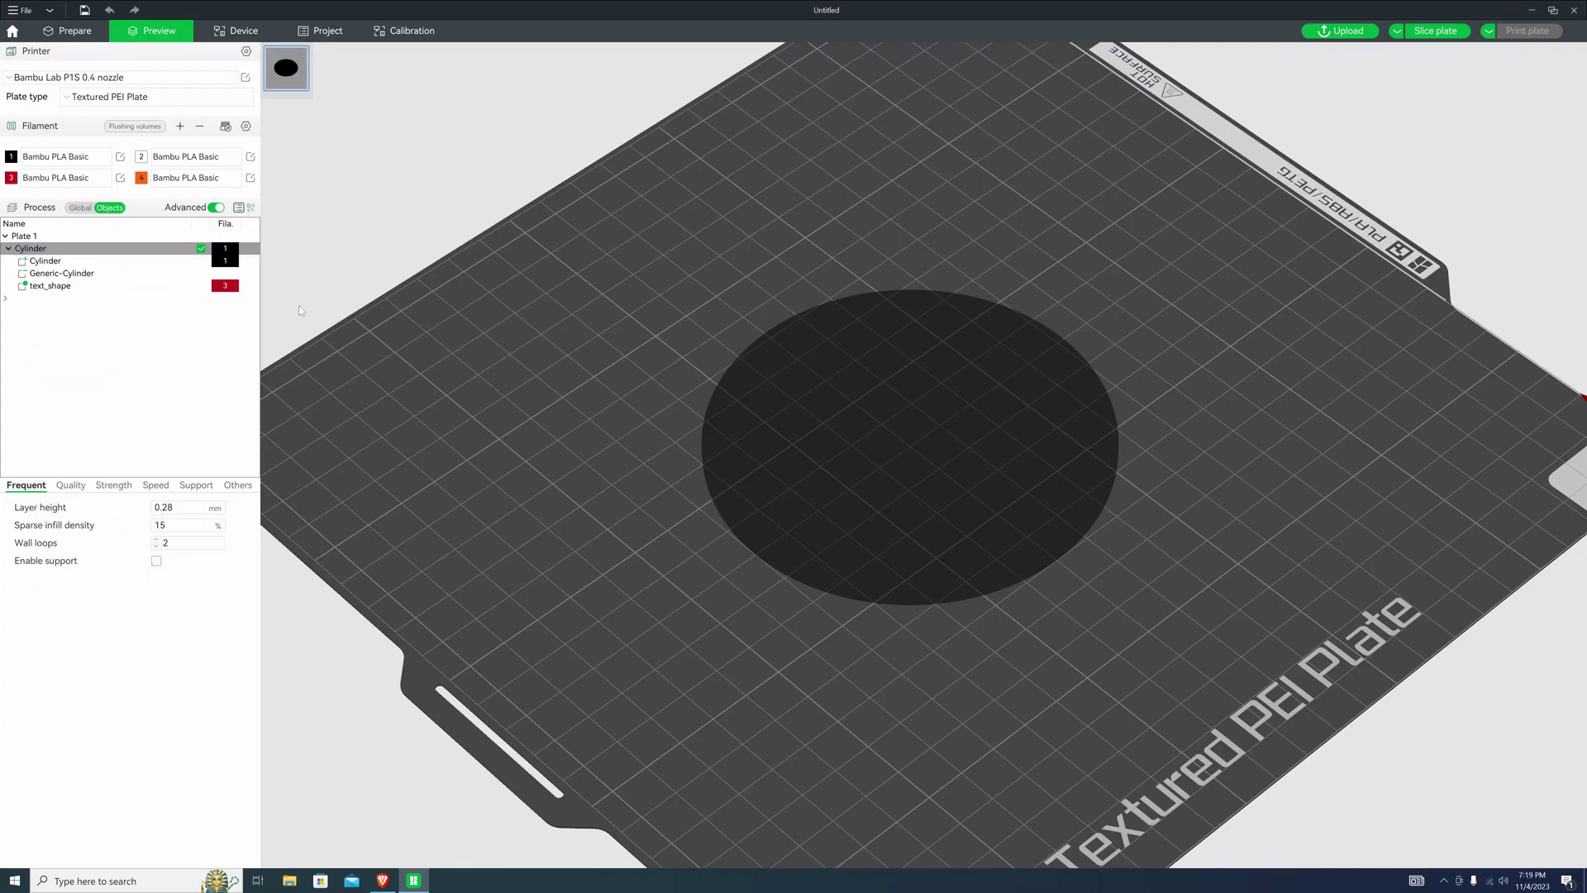
right_click(76, 260)
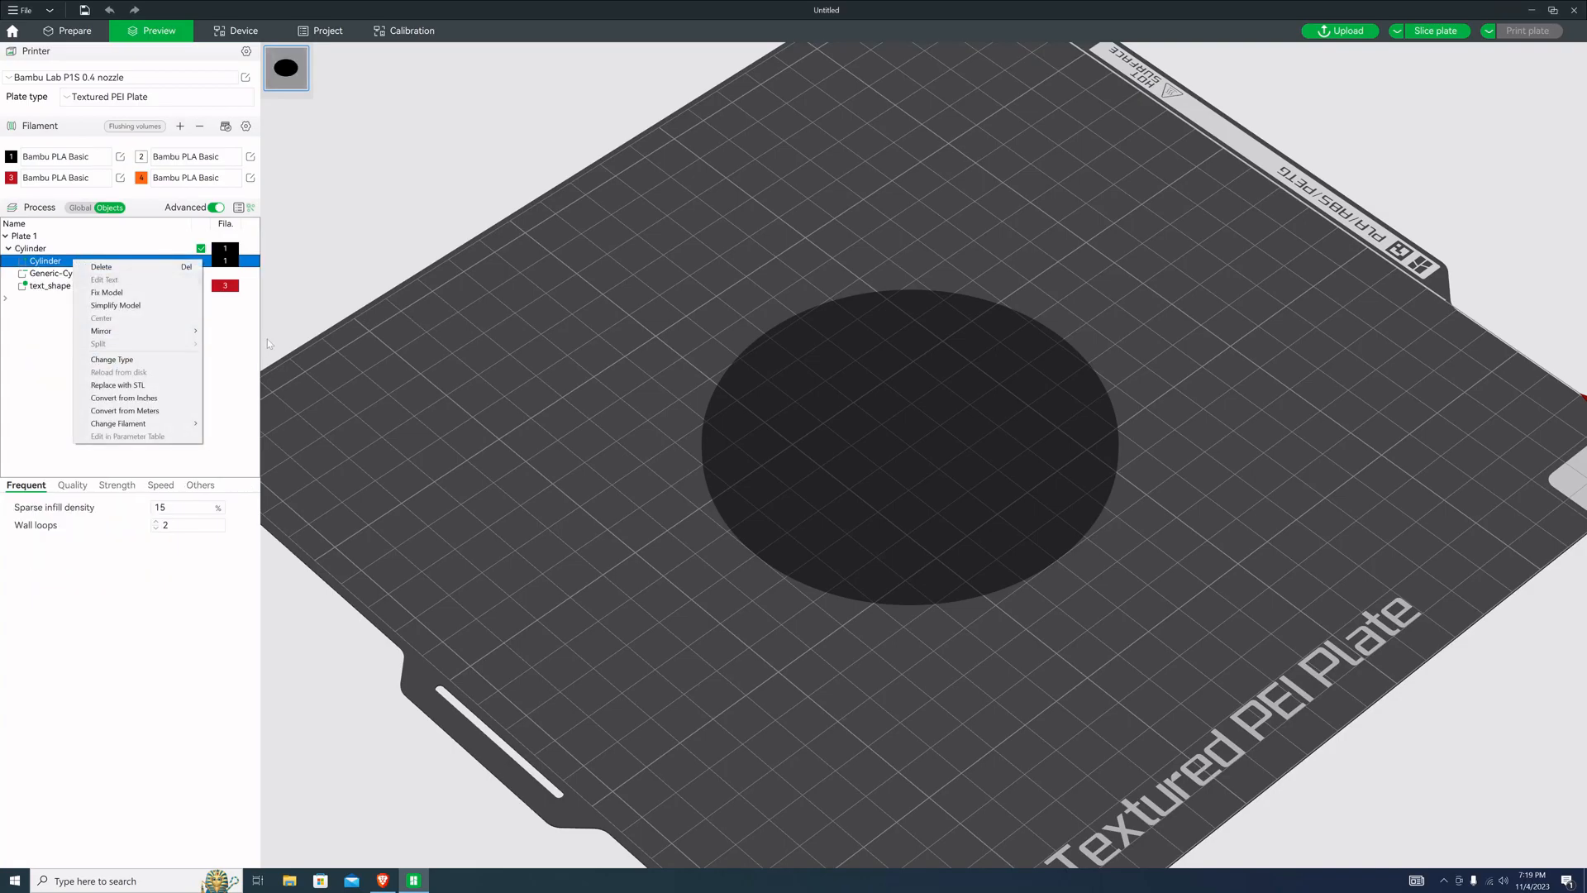
left_click(41, 256)
left_click(72, 274)
right_click(72, 272)
left_click(437, 368)
Check rename and context menus for Generic-Cylinder, Cylinder and the whole object without changing anything
left_click(118, 278)
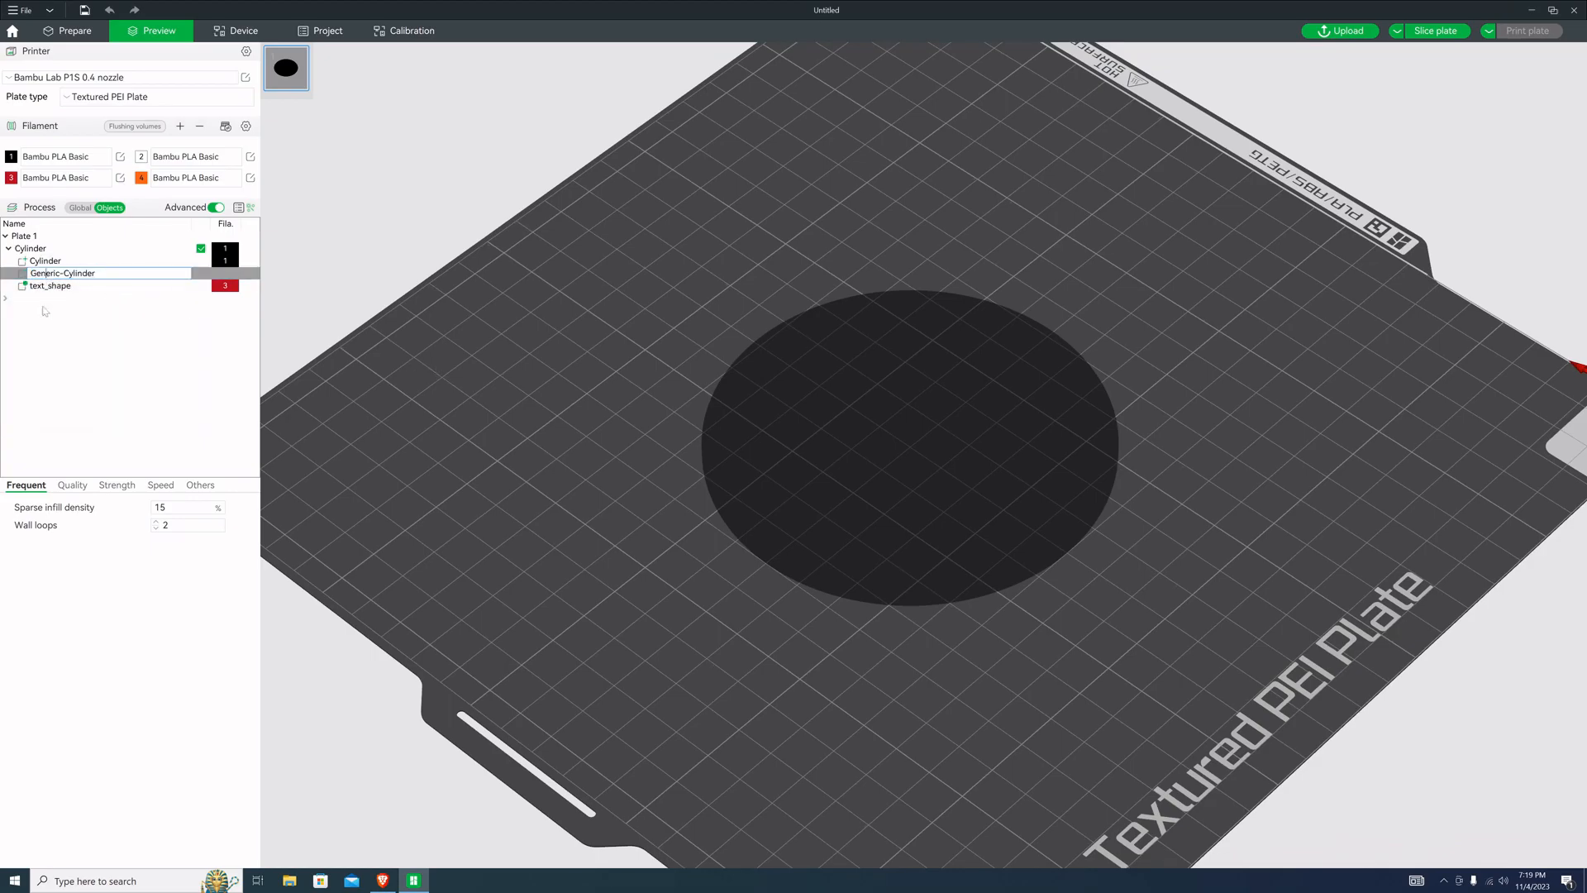
double_click(89, 274)
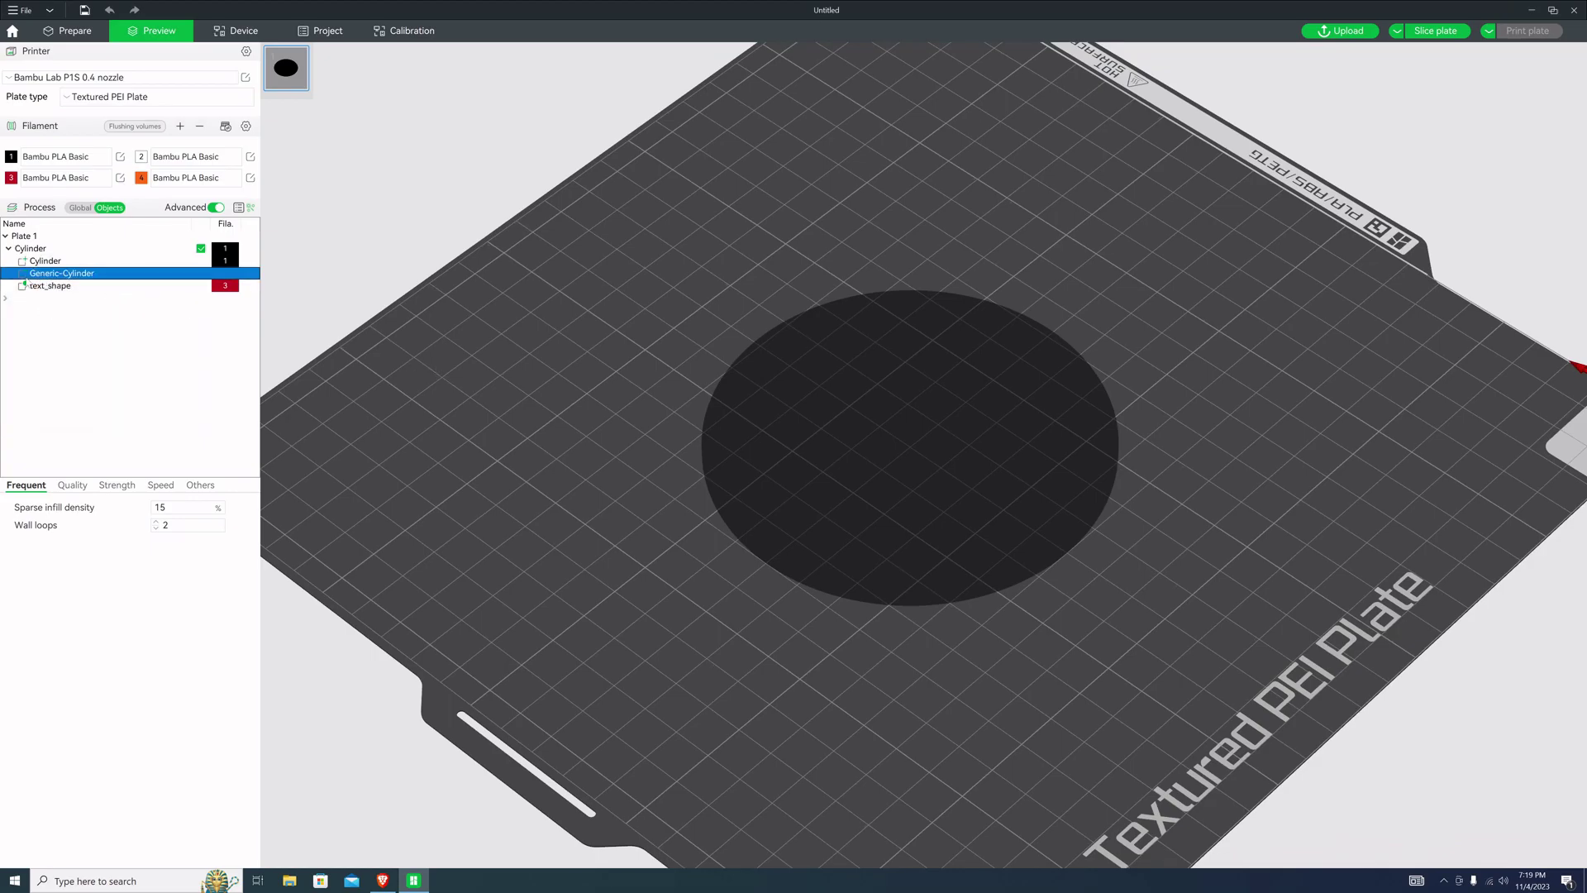
left_click(139, 277)
right_click(139, 276)
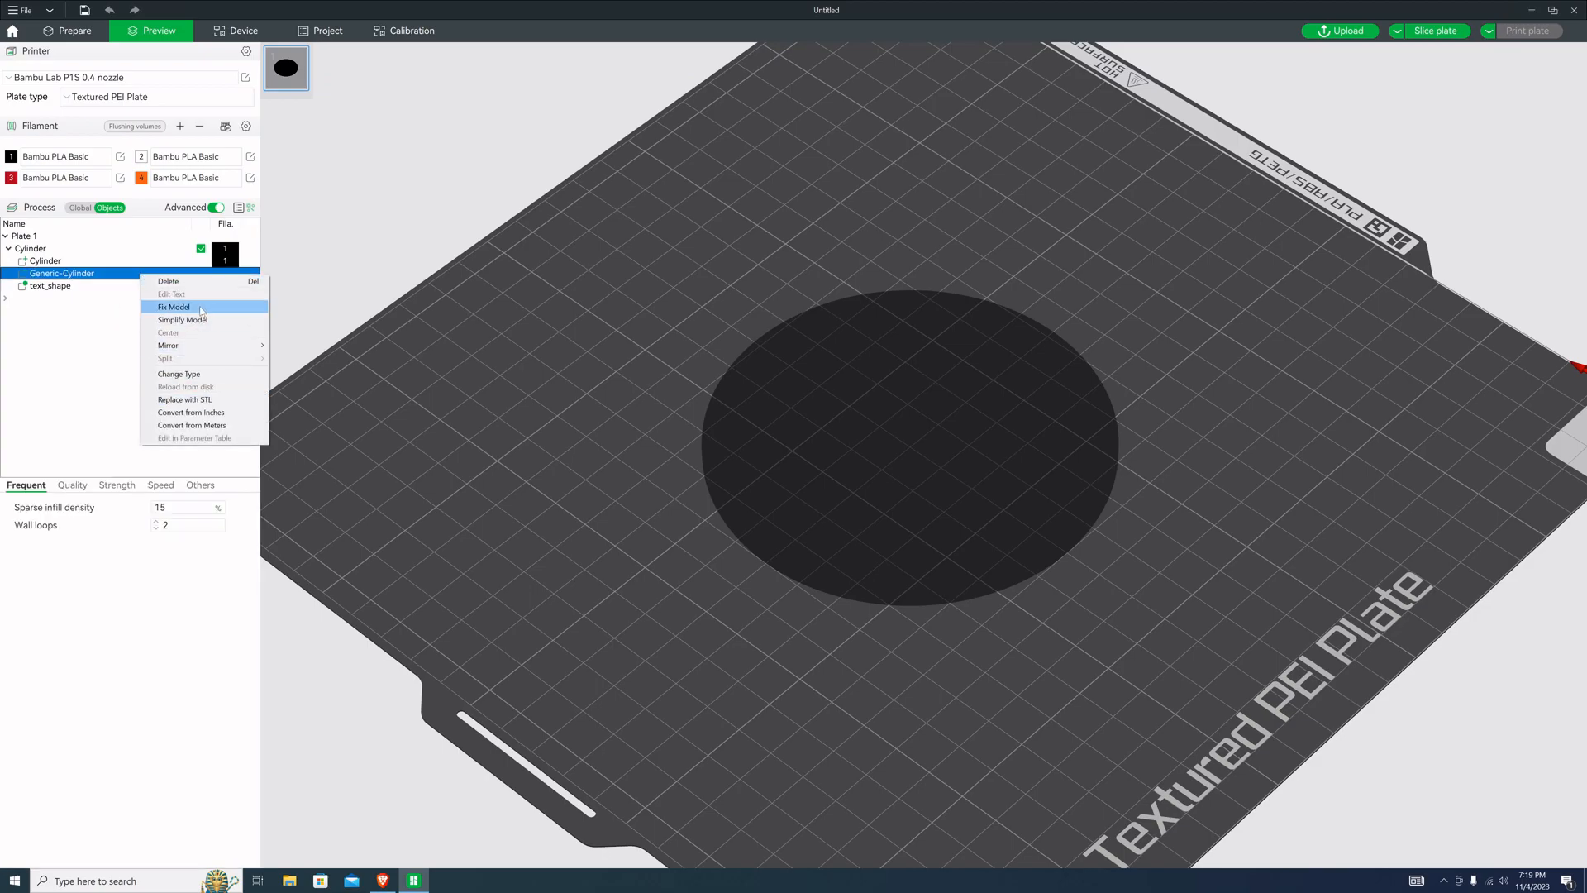
left_click(42, 291)
left_click(45, 263)
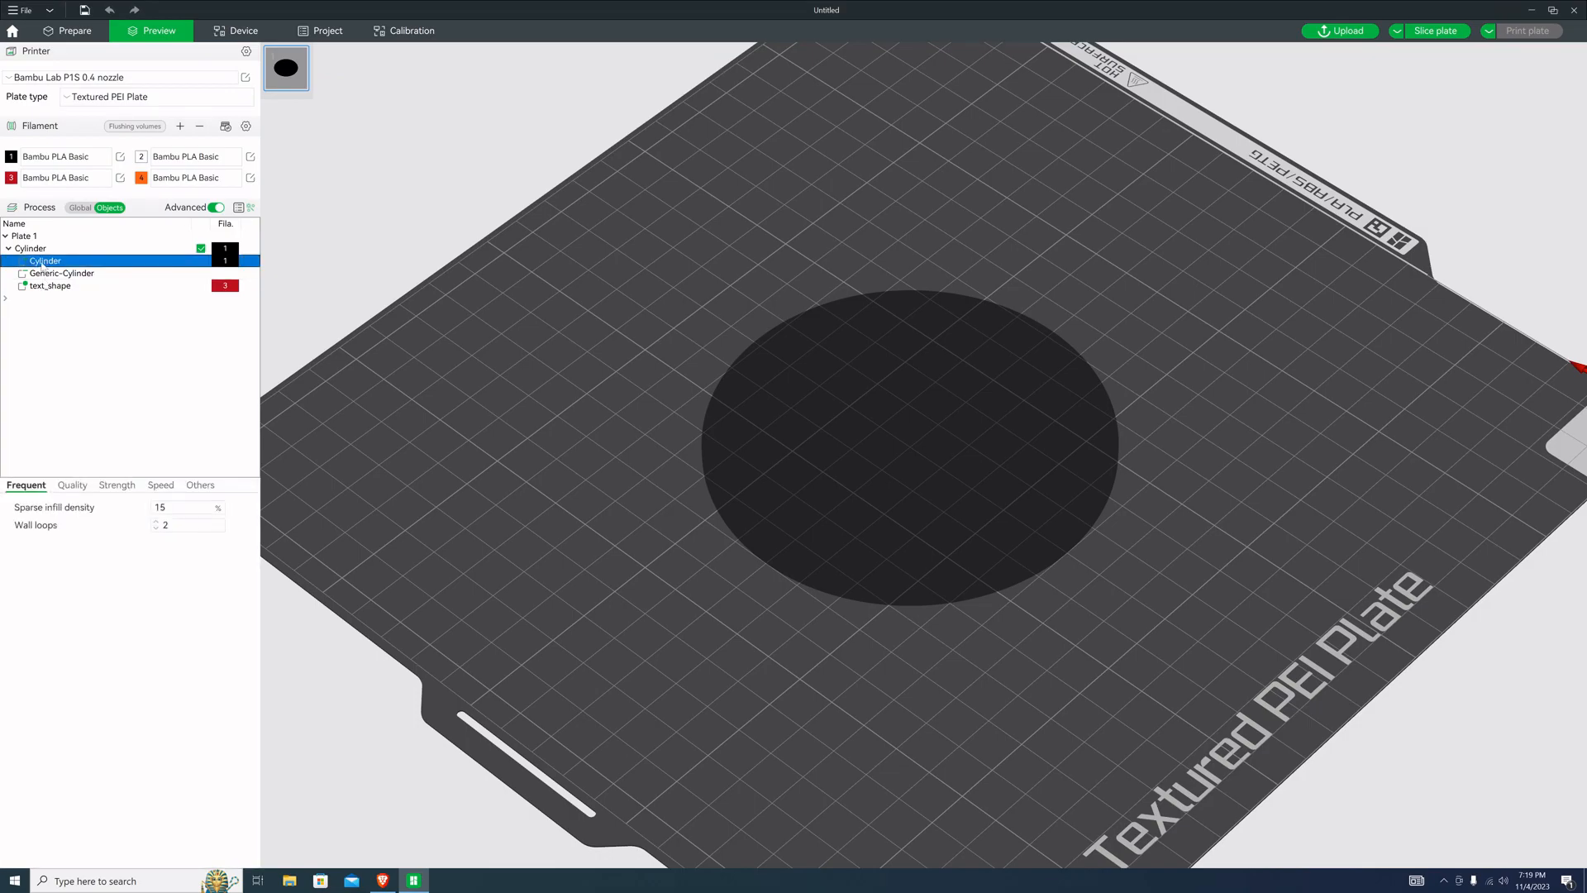
right_click(43, 263)
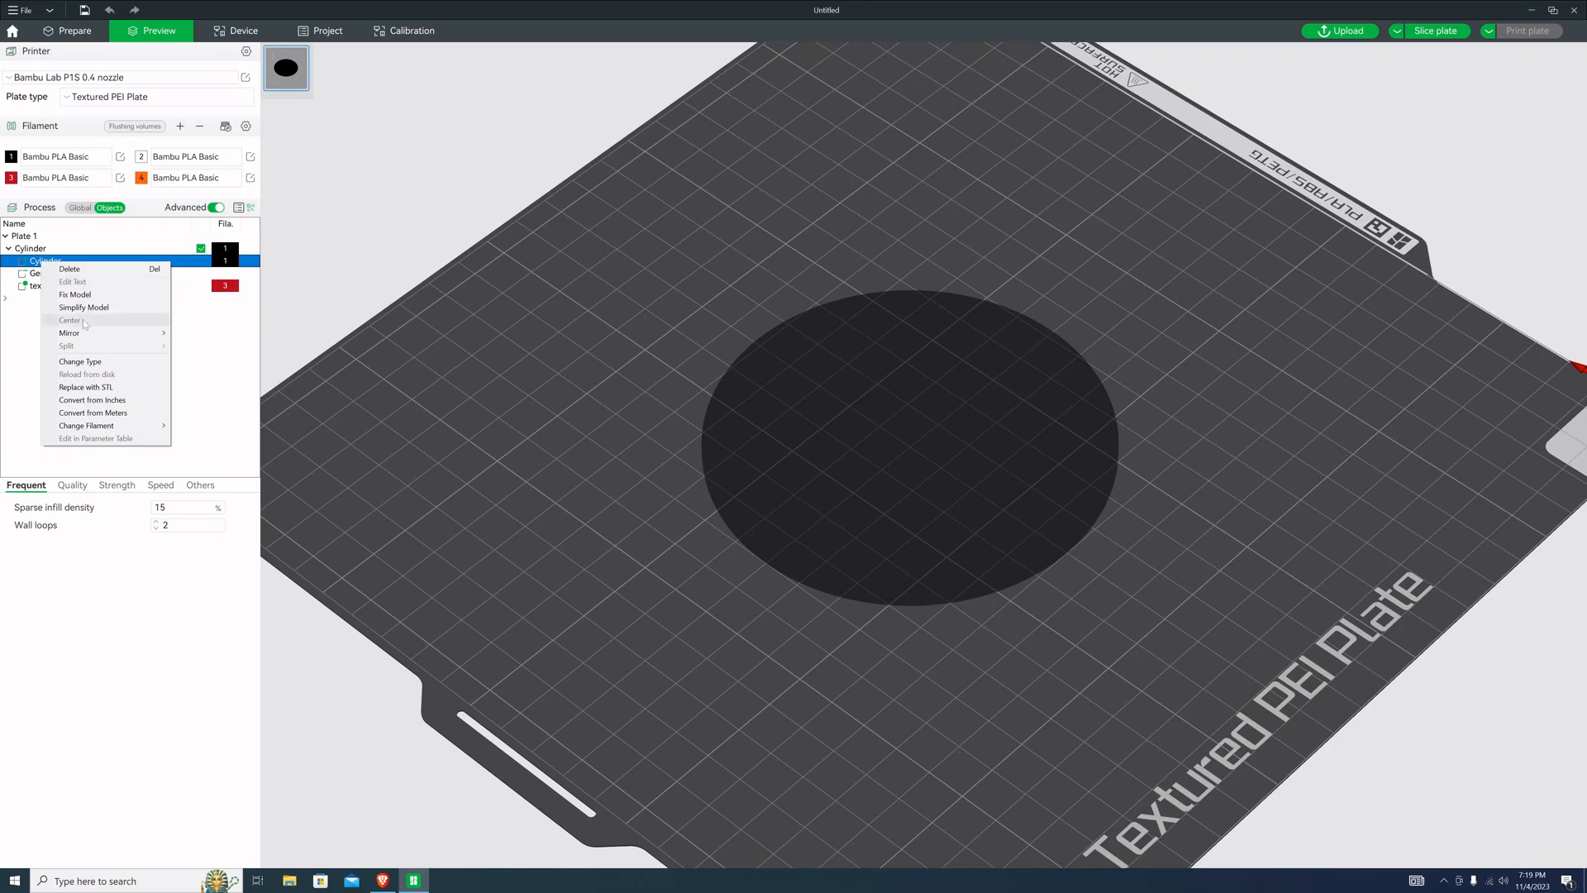
left_click(34, 356)
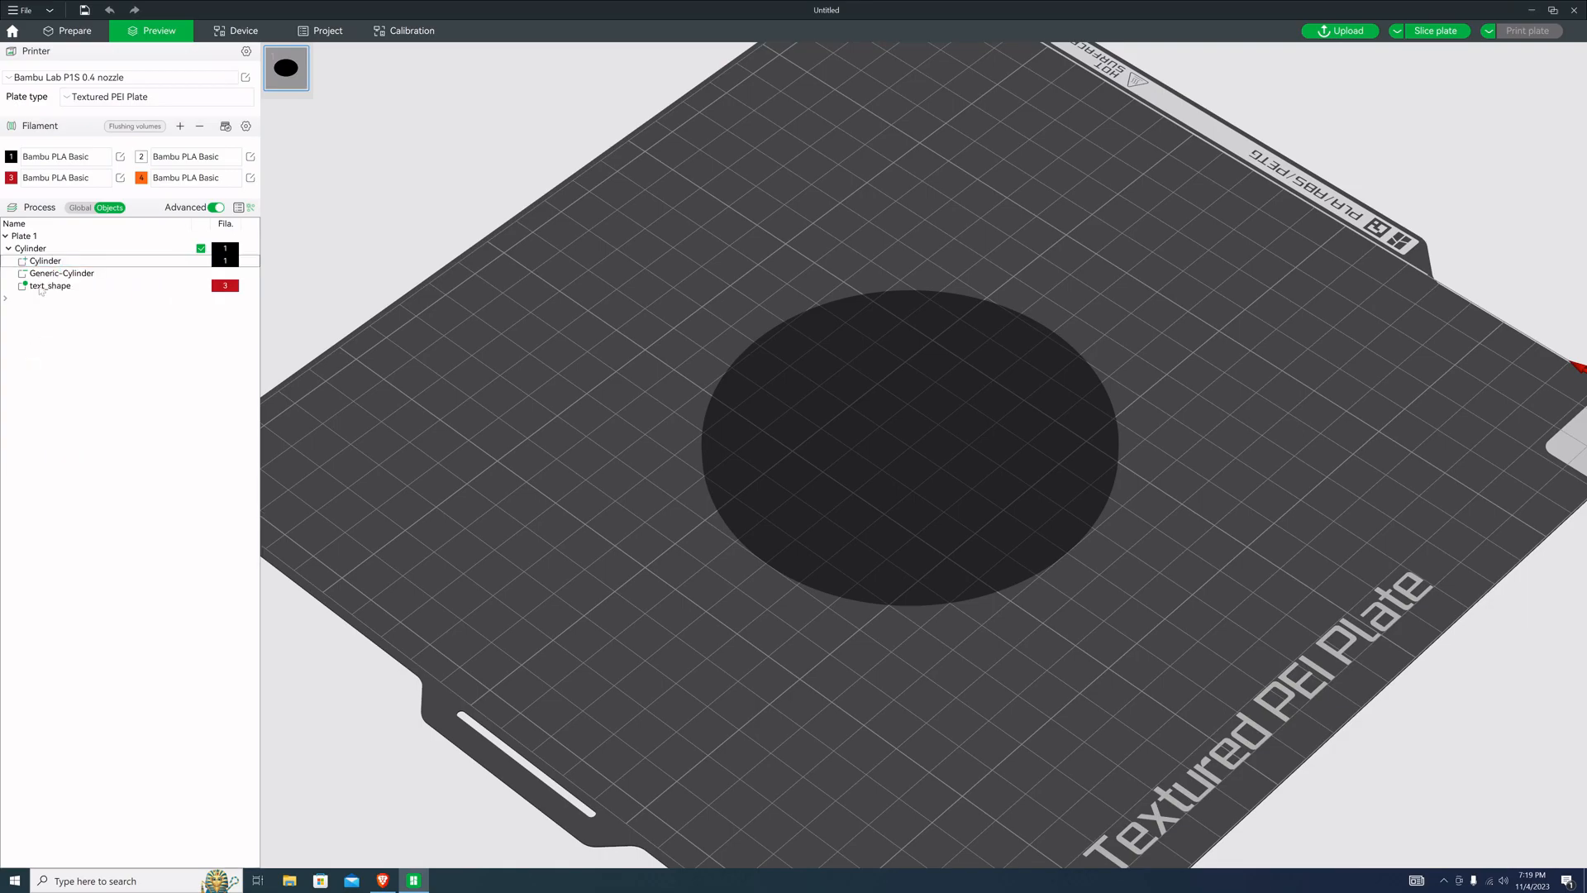
right_click(42, 251)
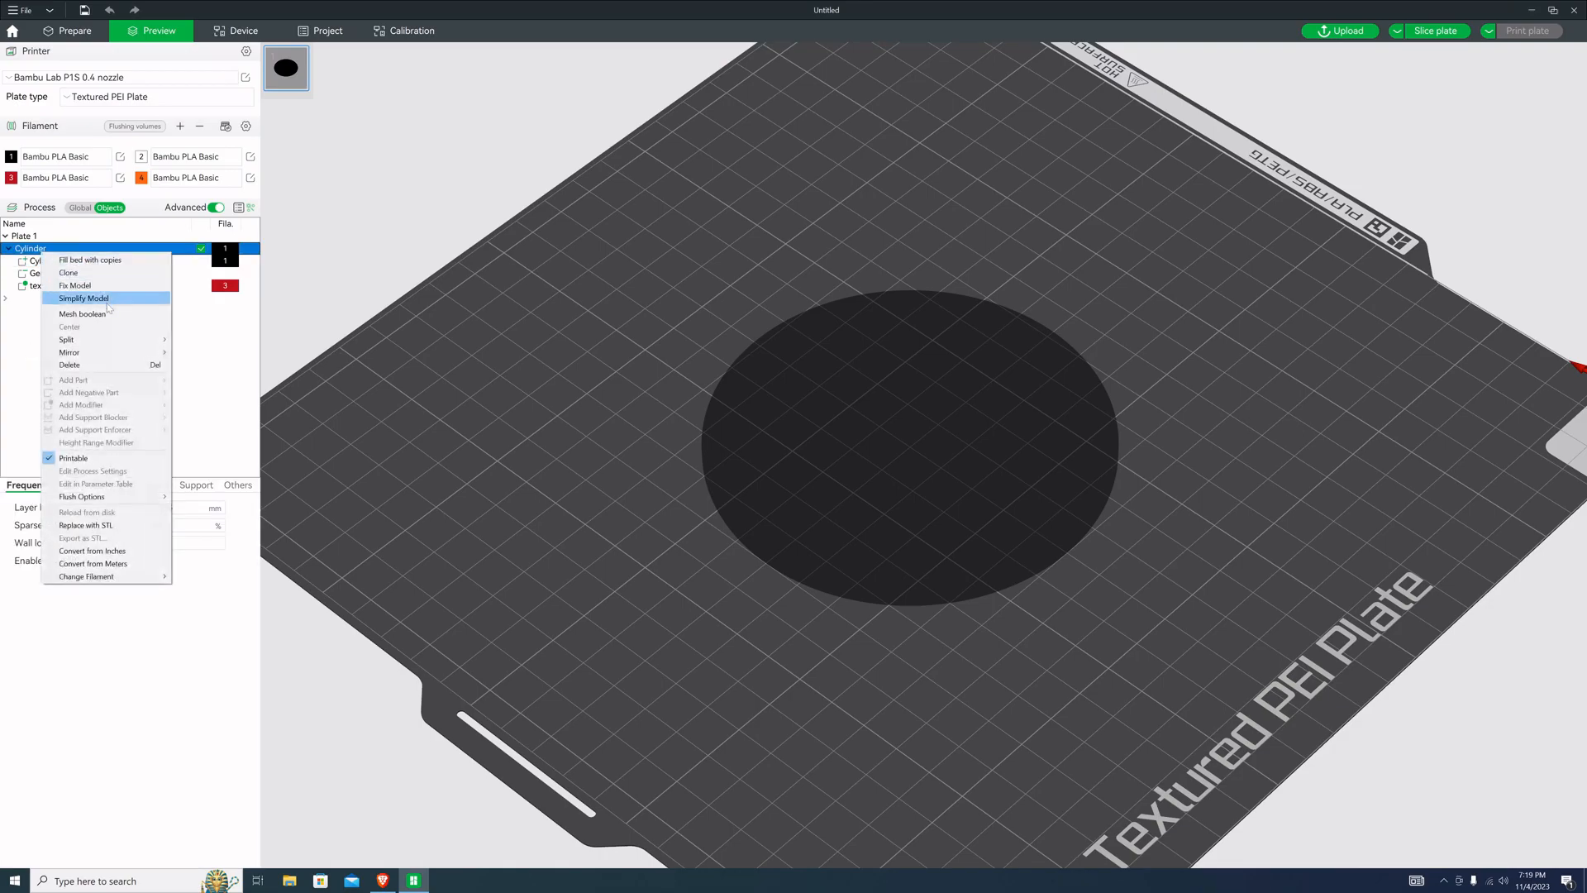
left_click(221, 402)
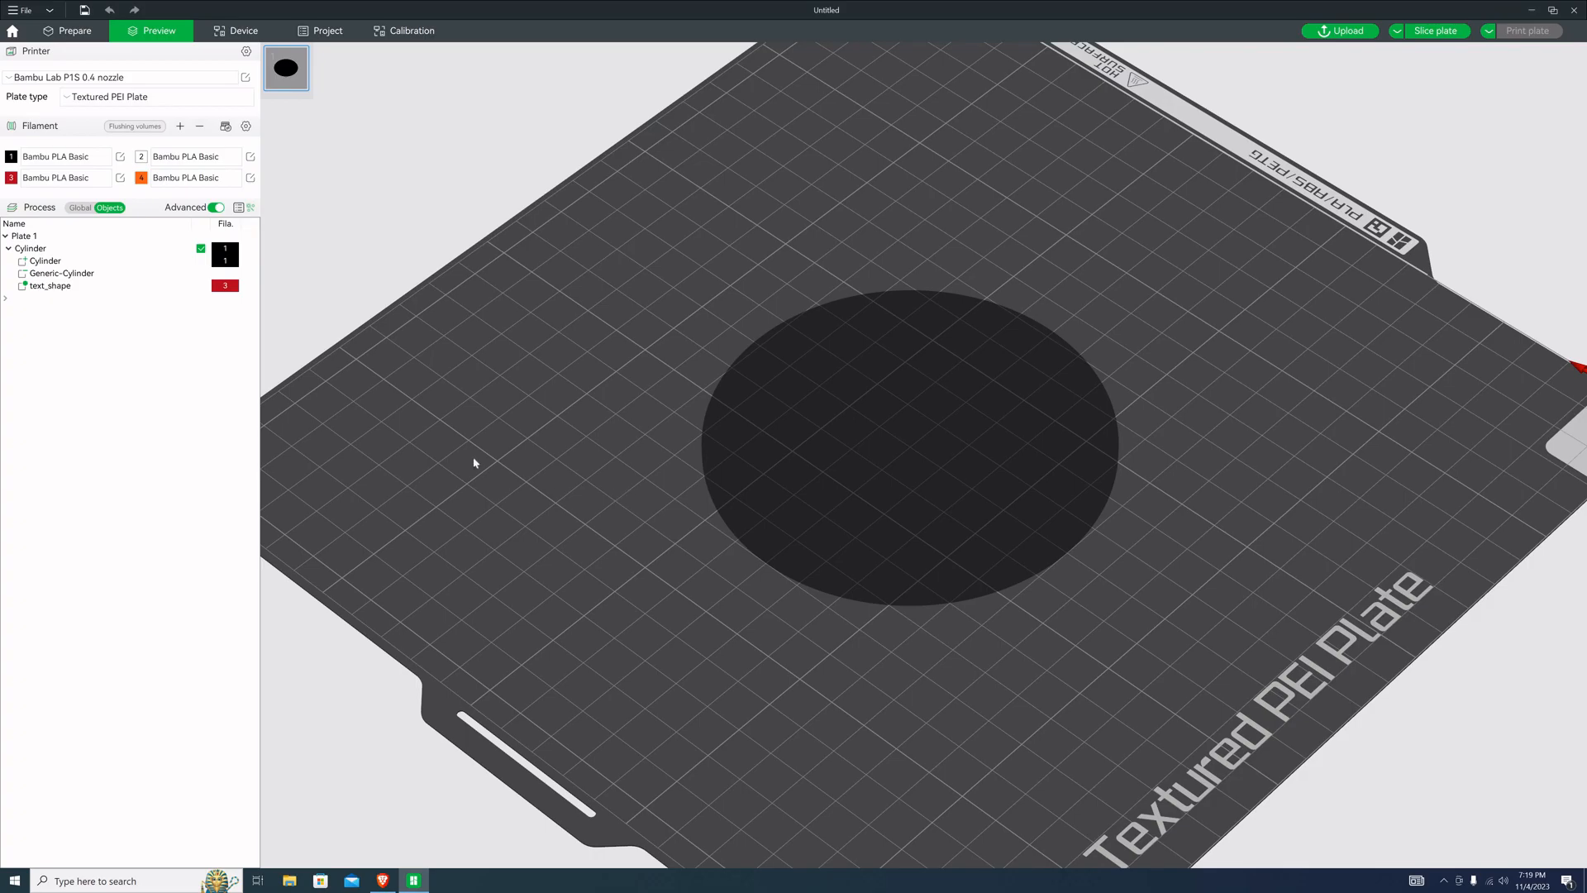
Back in editing, subtract the Generic-Cylinder from the coaster body and inspect the new difference part
left_click(82, 33)
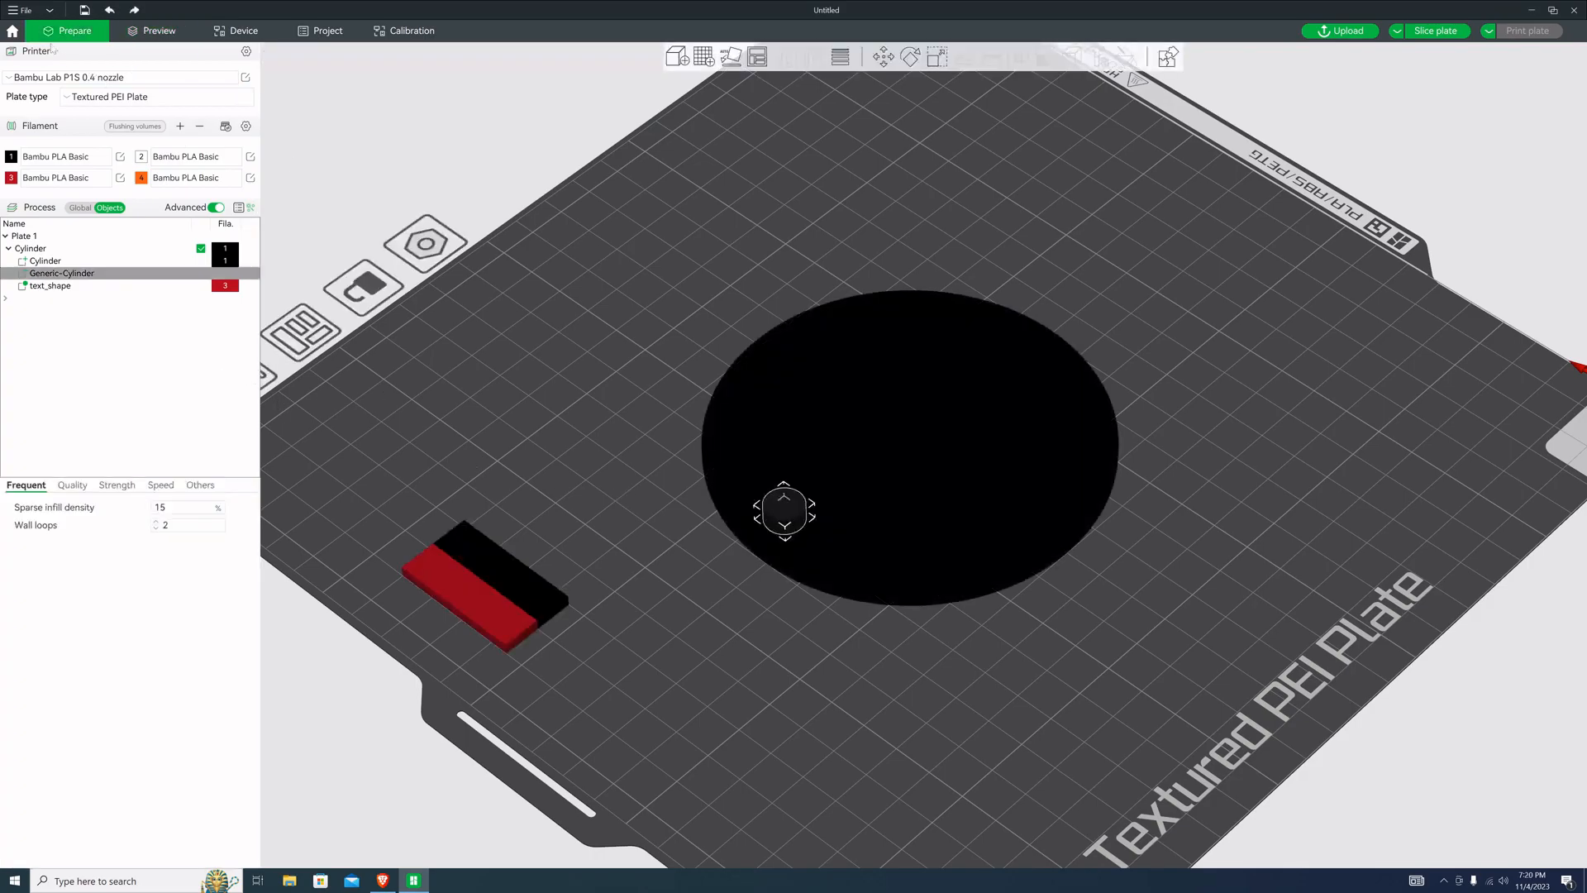
left_click_drag(716, 569, 713, 568)
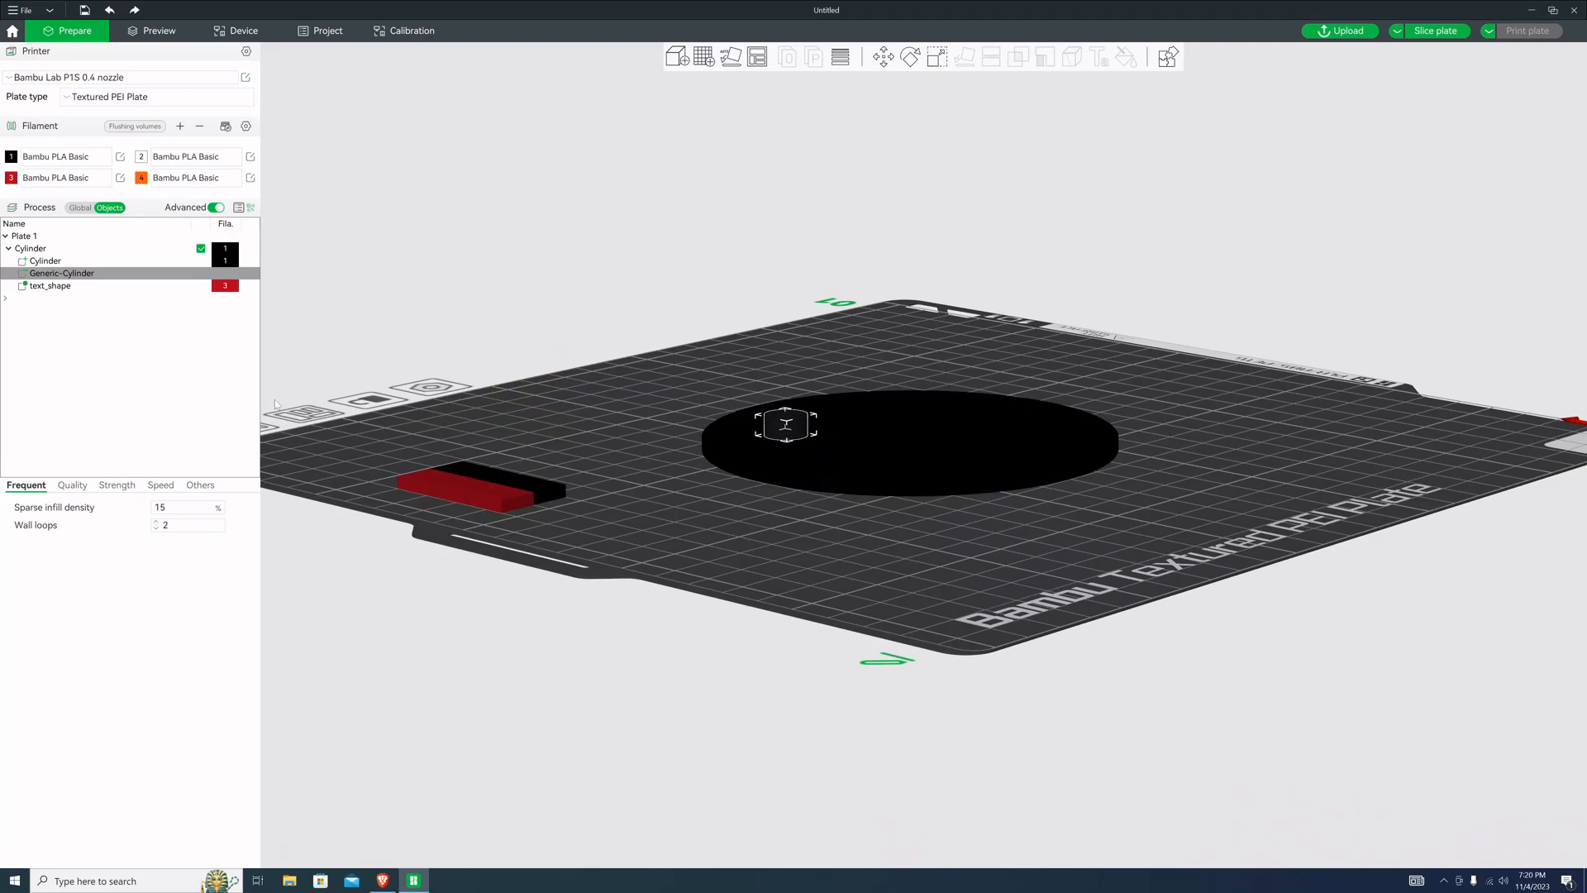
left_click(427, 404)
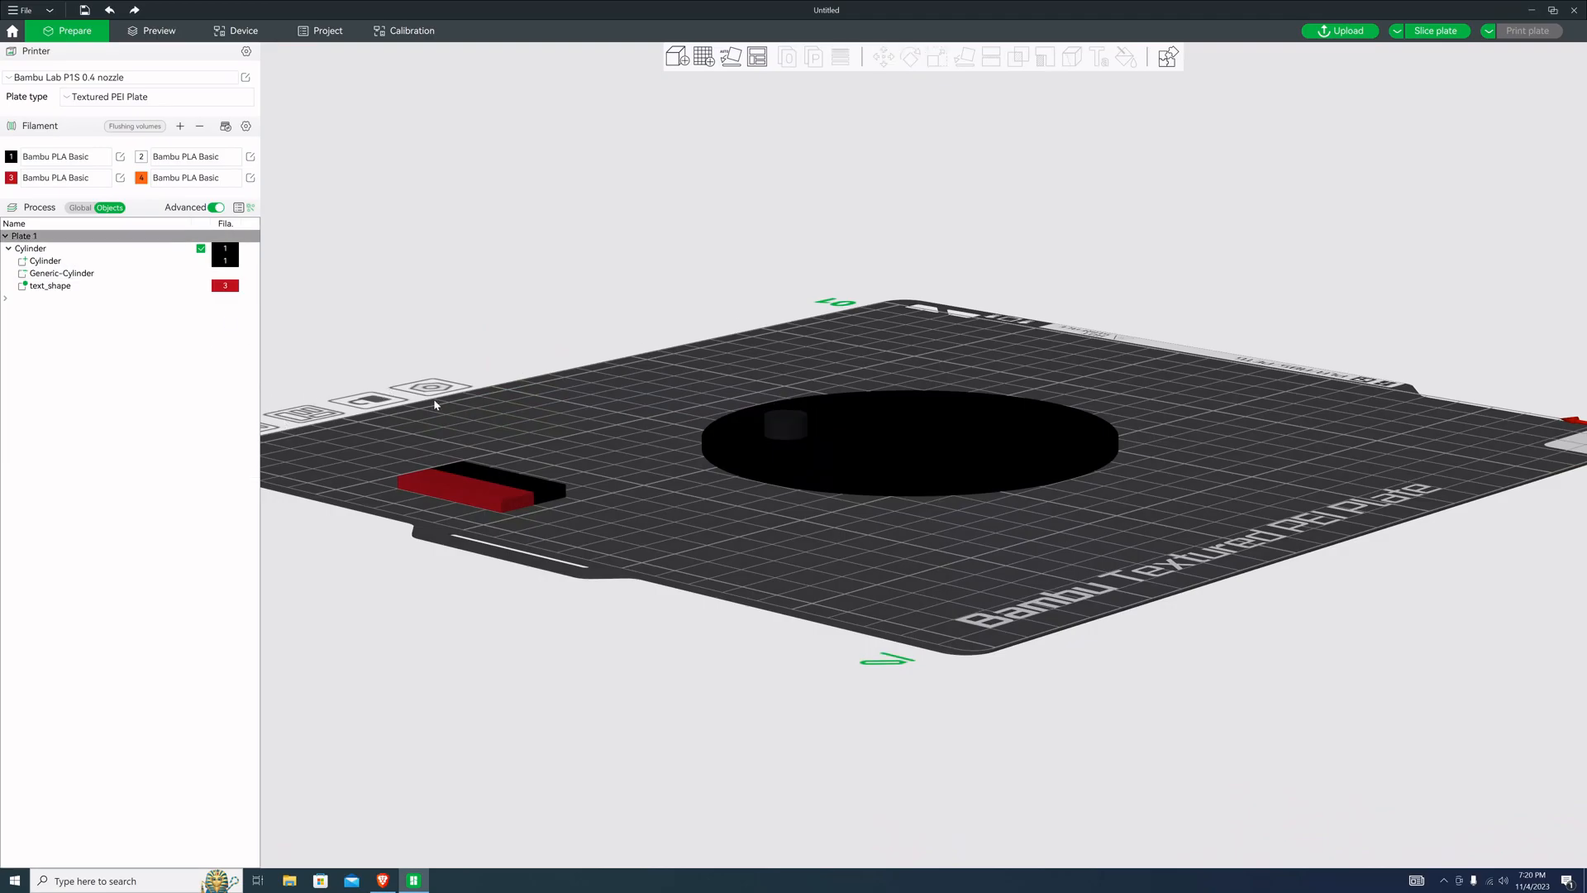
key("ctrl+z")
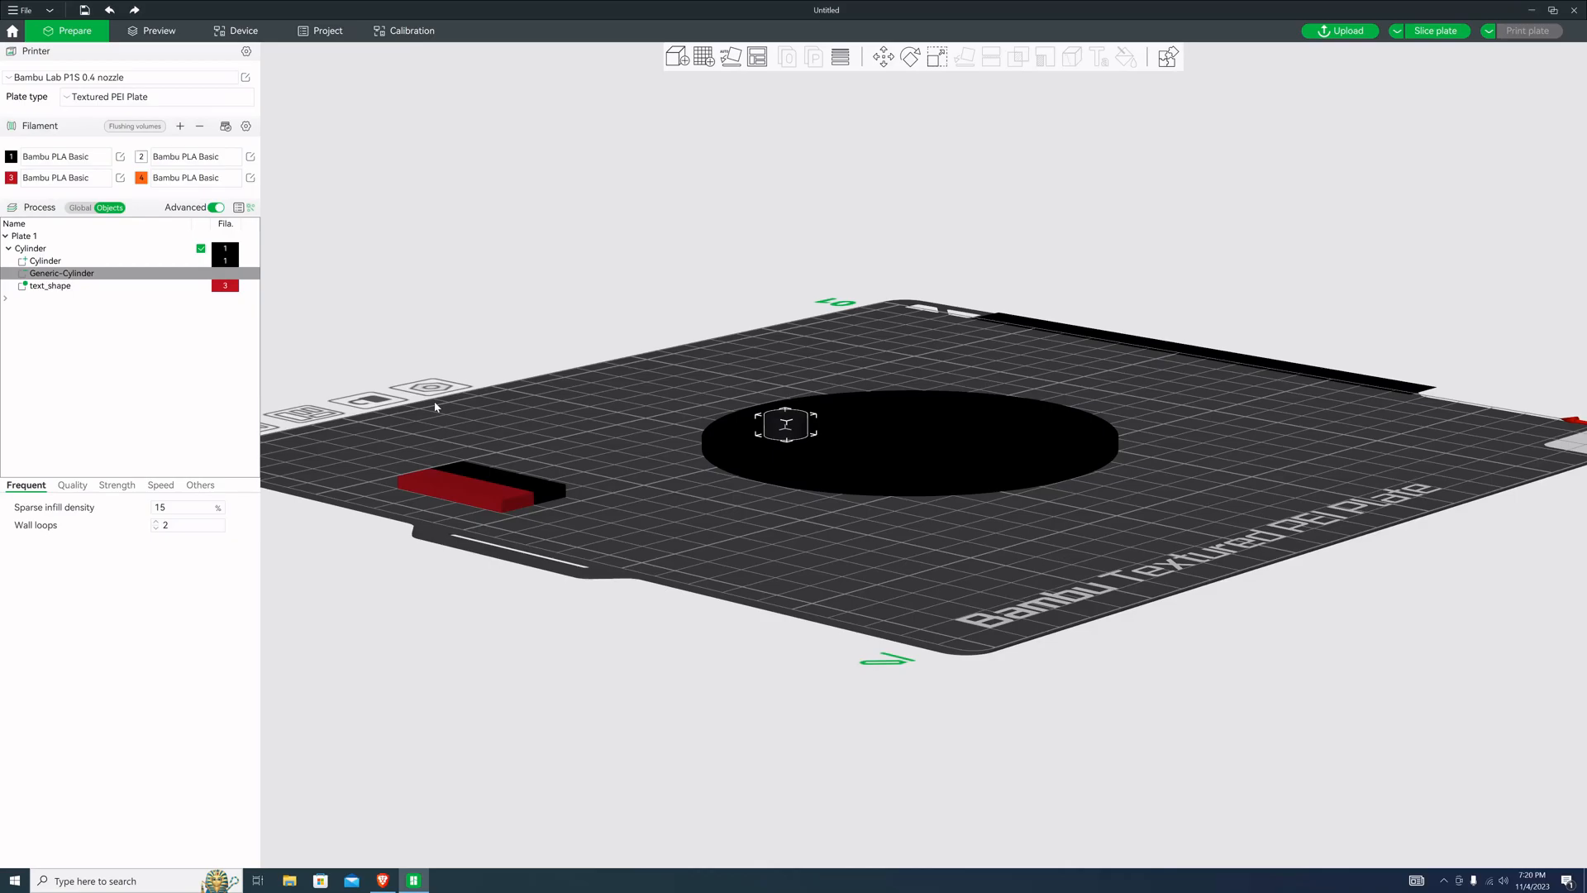
key("ctrl+z")
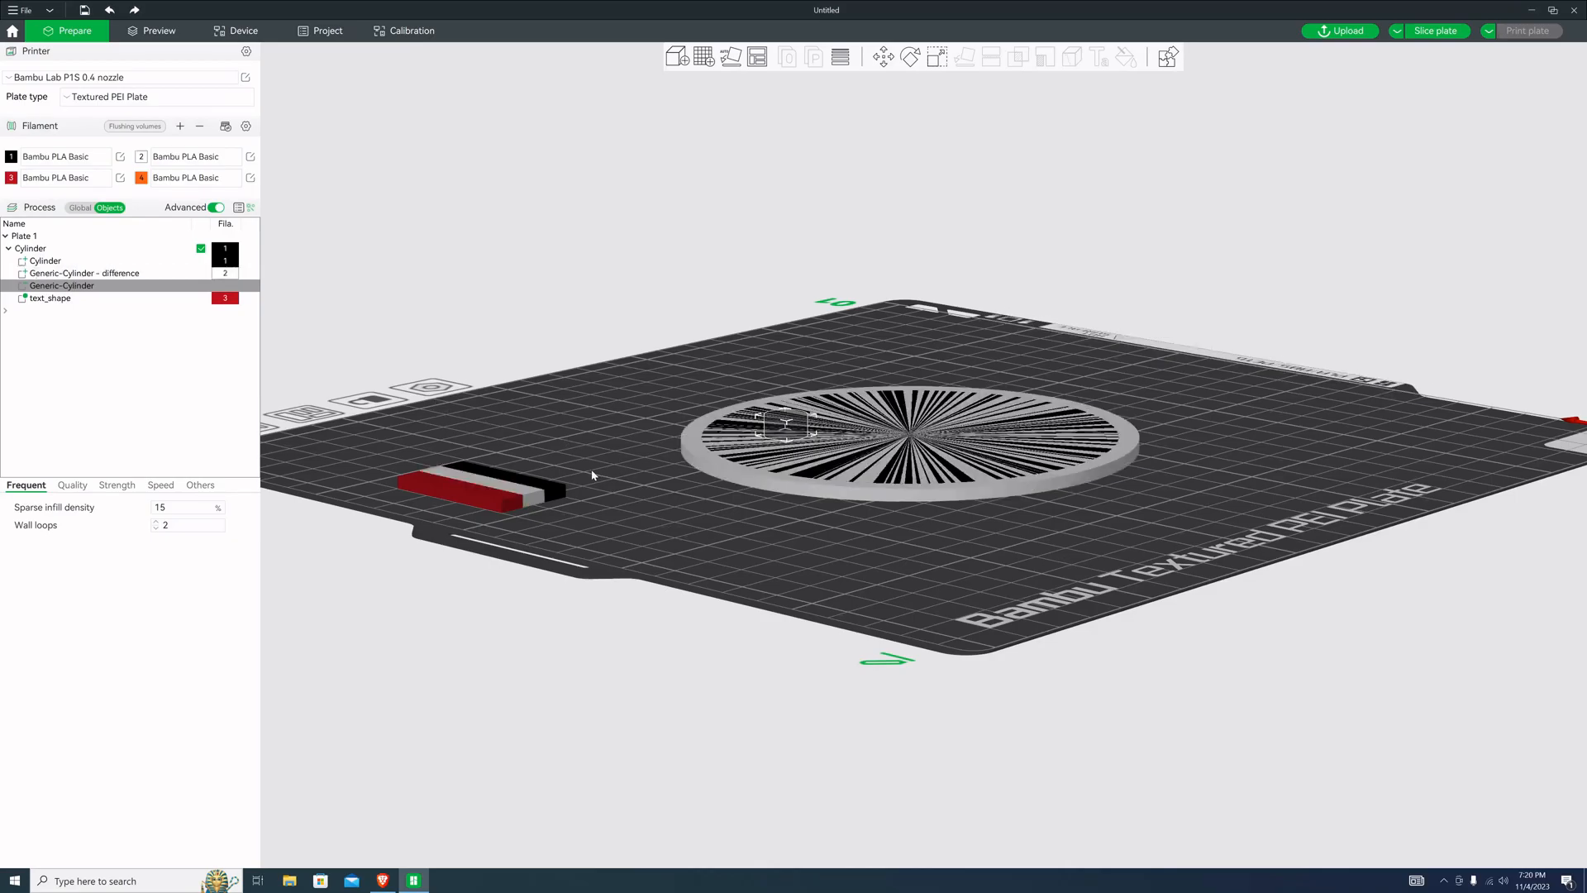
left_click(134, 274)
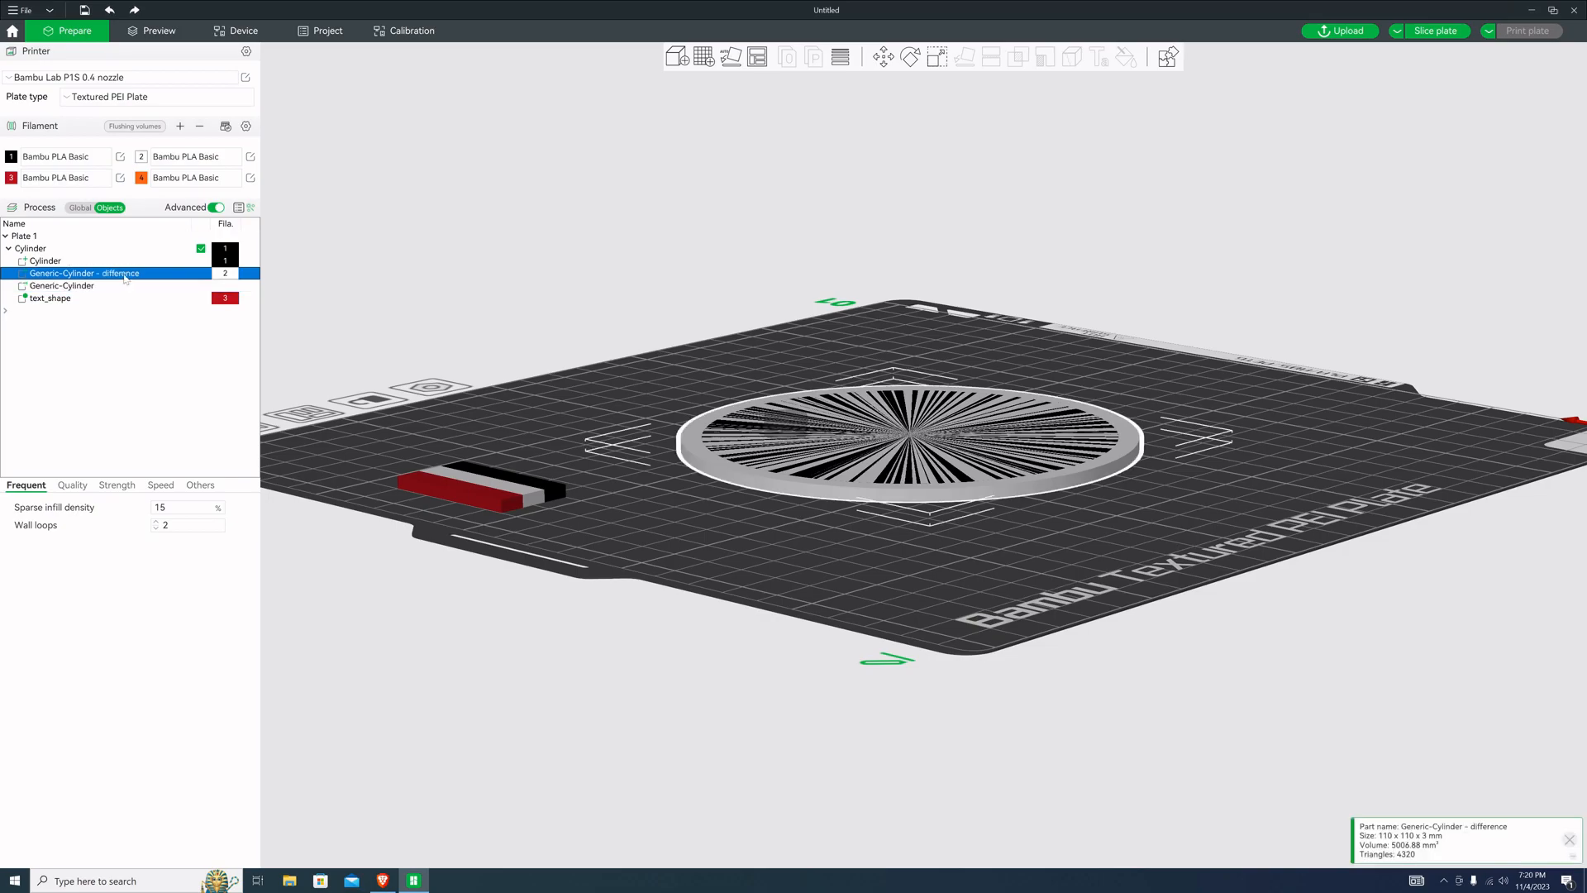
Set the Generic-Cylinder's Position Z to 0 mm in the Move tool from a front view
left_click(120, 286)
key("3")
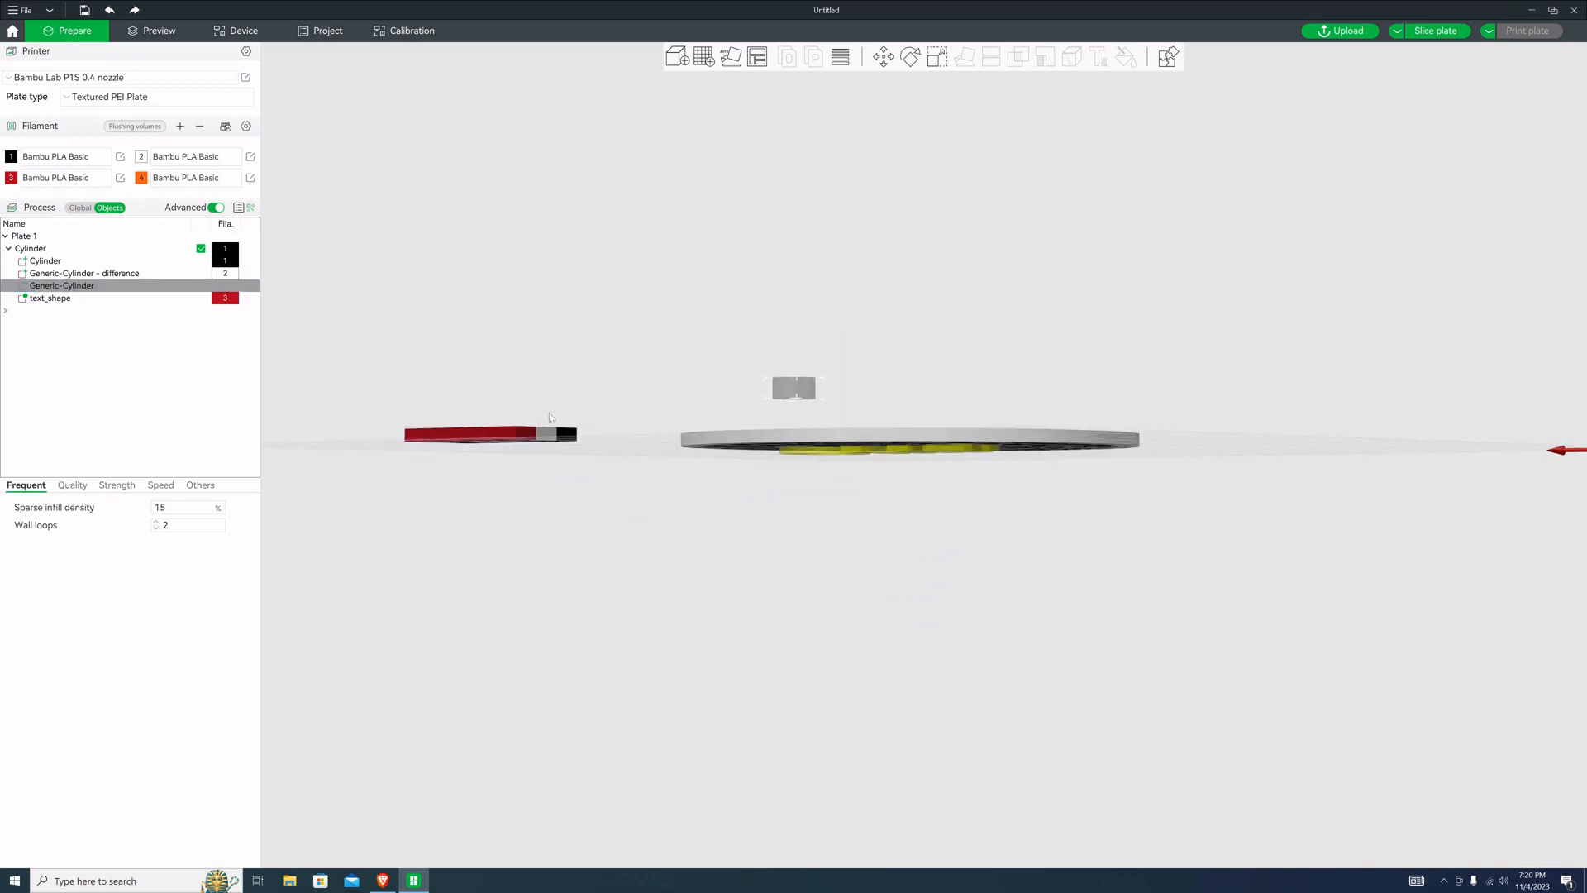
left_click(883, 60)
type("0")
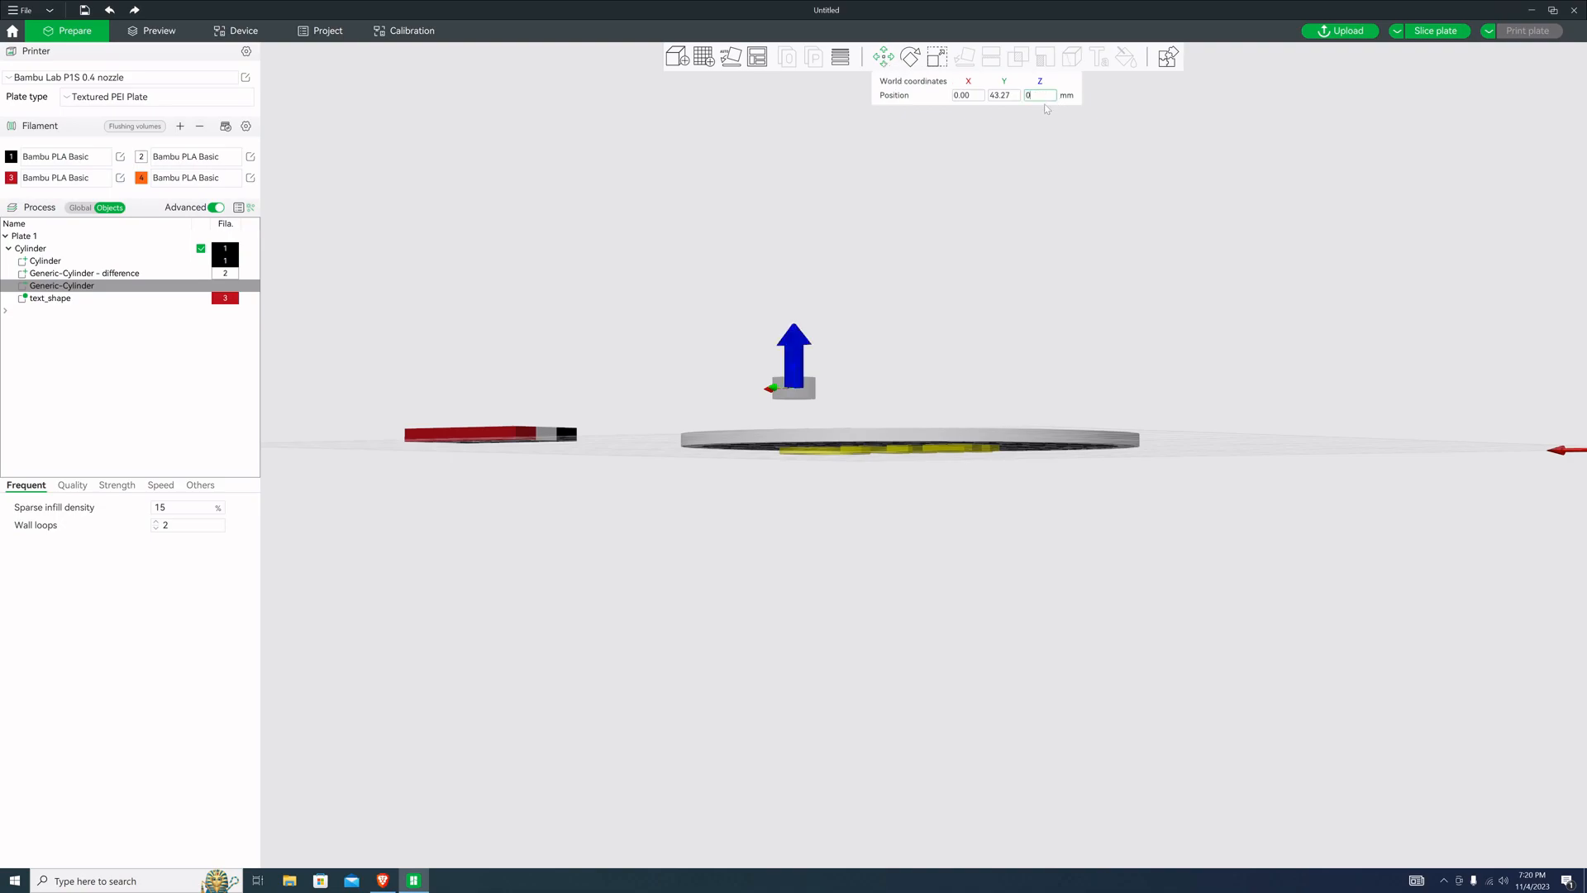
key("Return")
key("0")
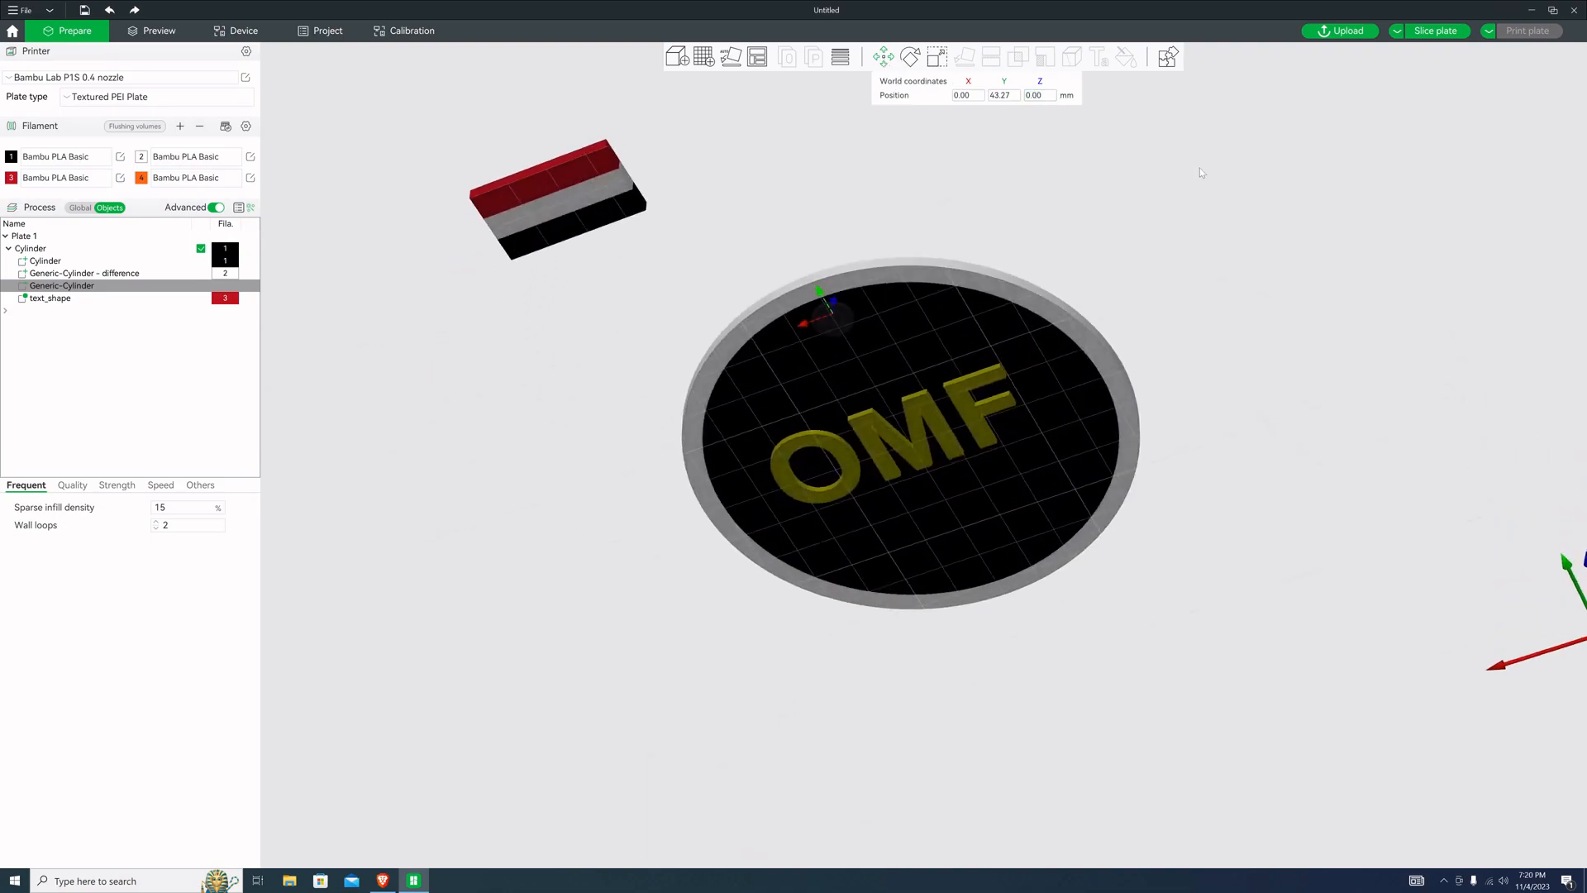
Slice the plate, view the coaster with its hanging hole from above, then reselect the Cylinder object
left_click(1457, 35)
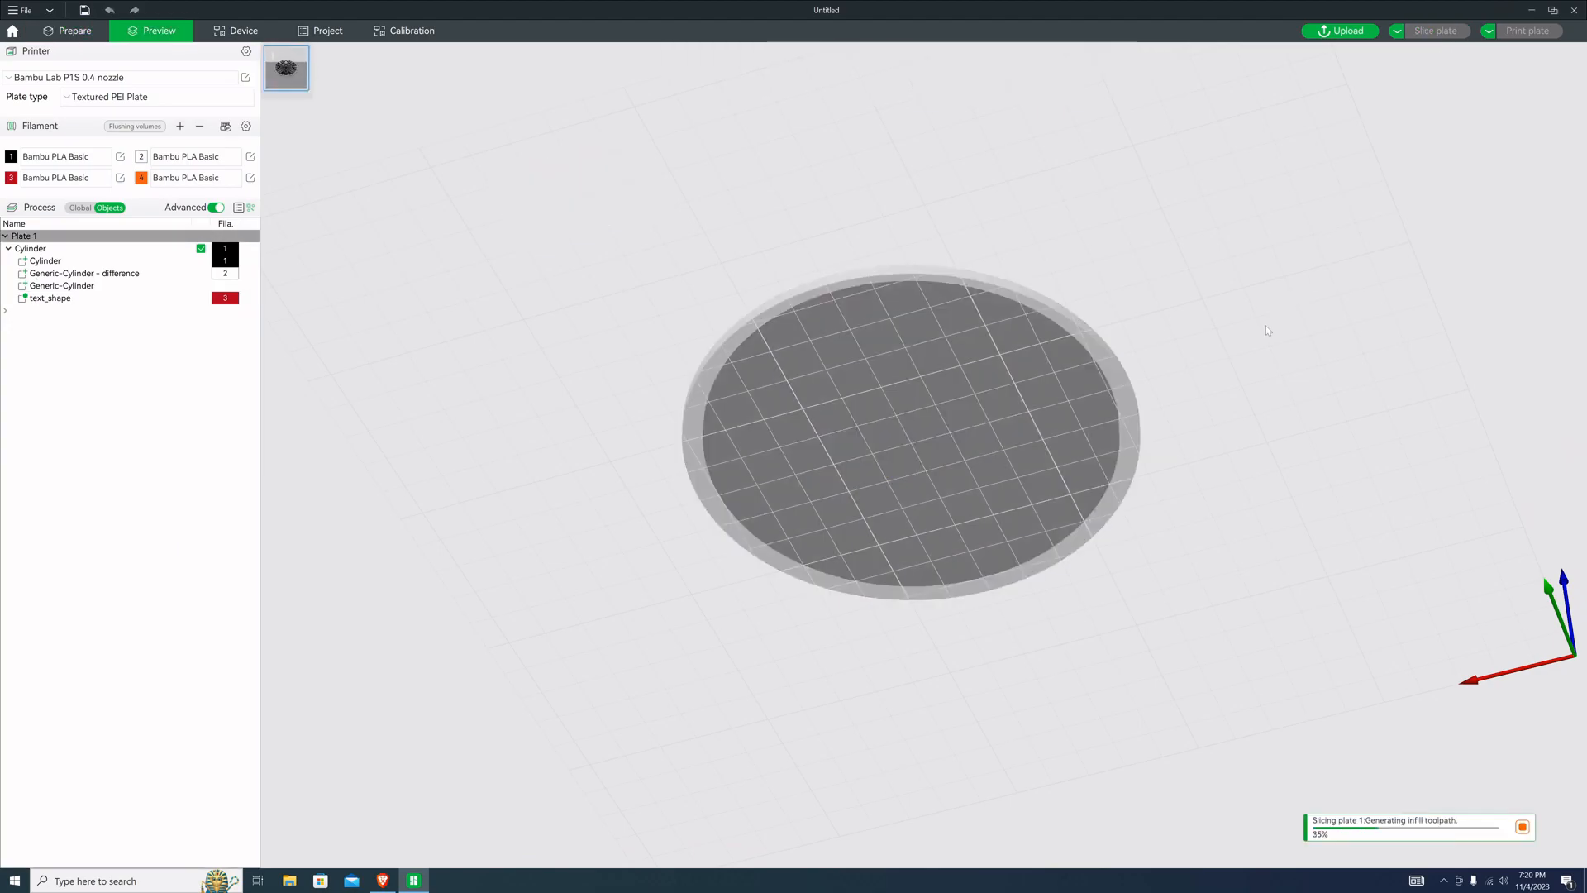
left_click_drag(1251, 313, 1169, 240)
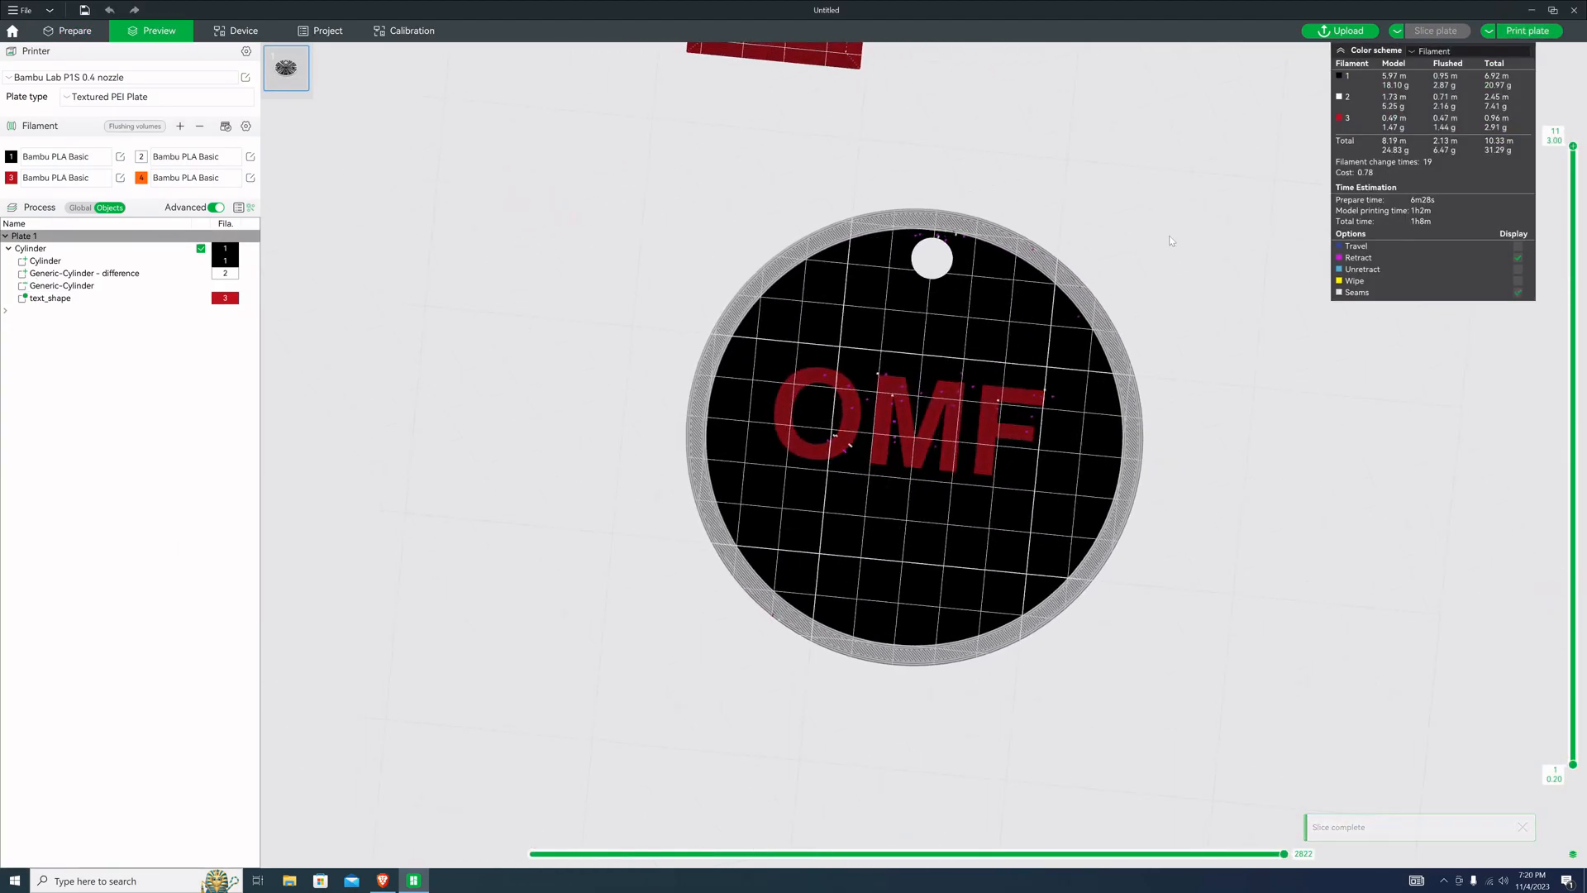
left_click_drag(1169, 240, 1163, 253)
scroll(1158, 263, "down", 3)
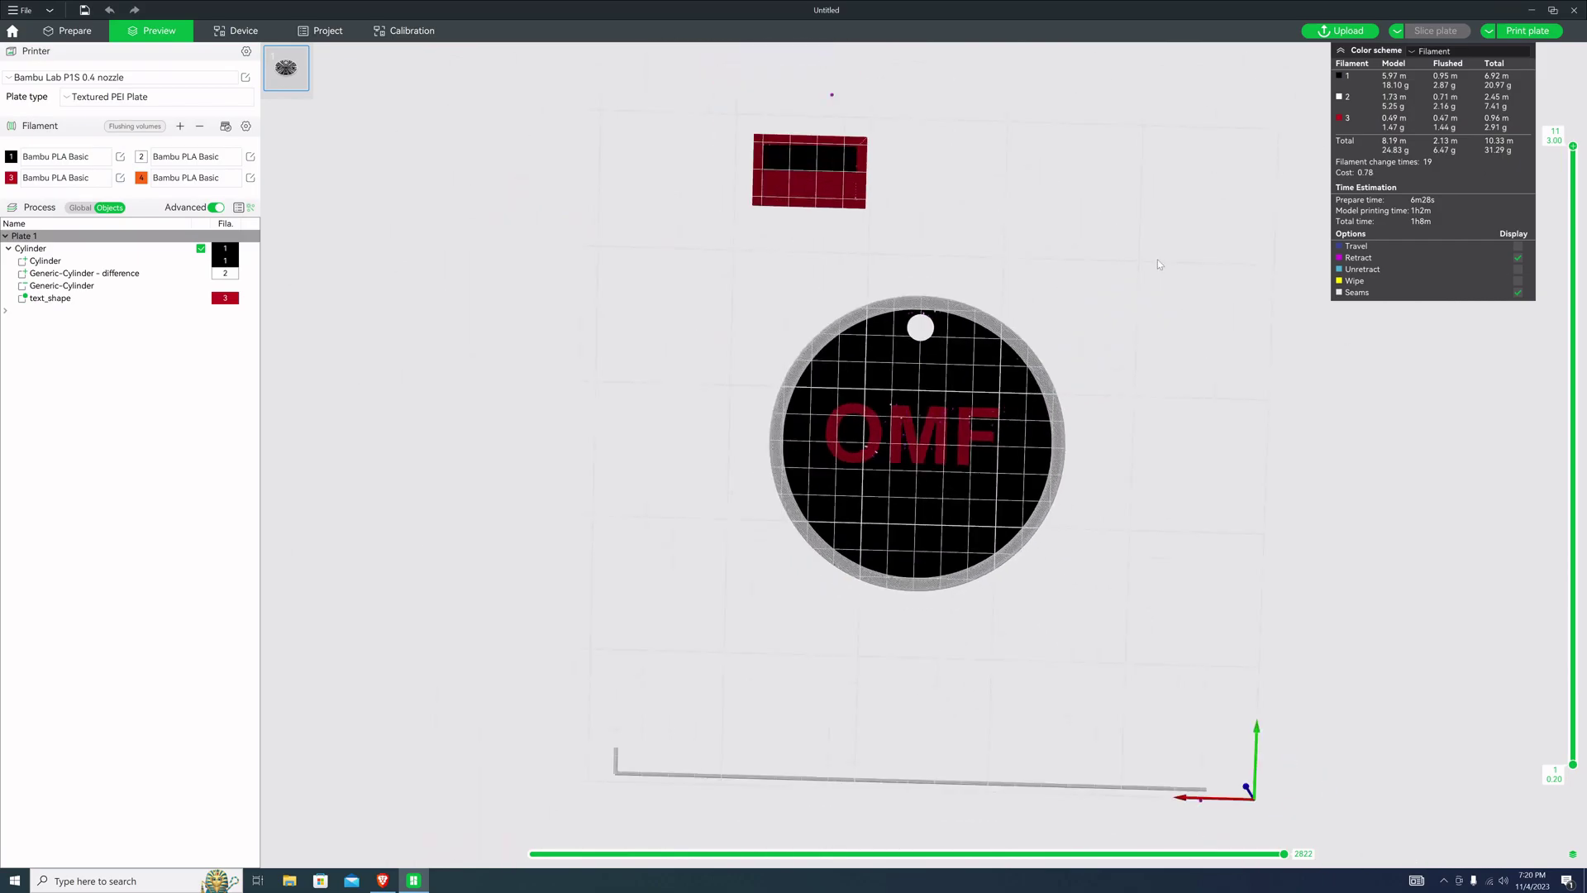
double_click(61, 251)
Scale the Cylinder coaster to 50% along X and Y, giving 55 × 55 × 3 mm
left_click(74, 30)
left_click(52, 249)
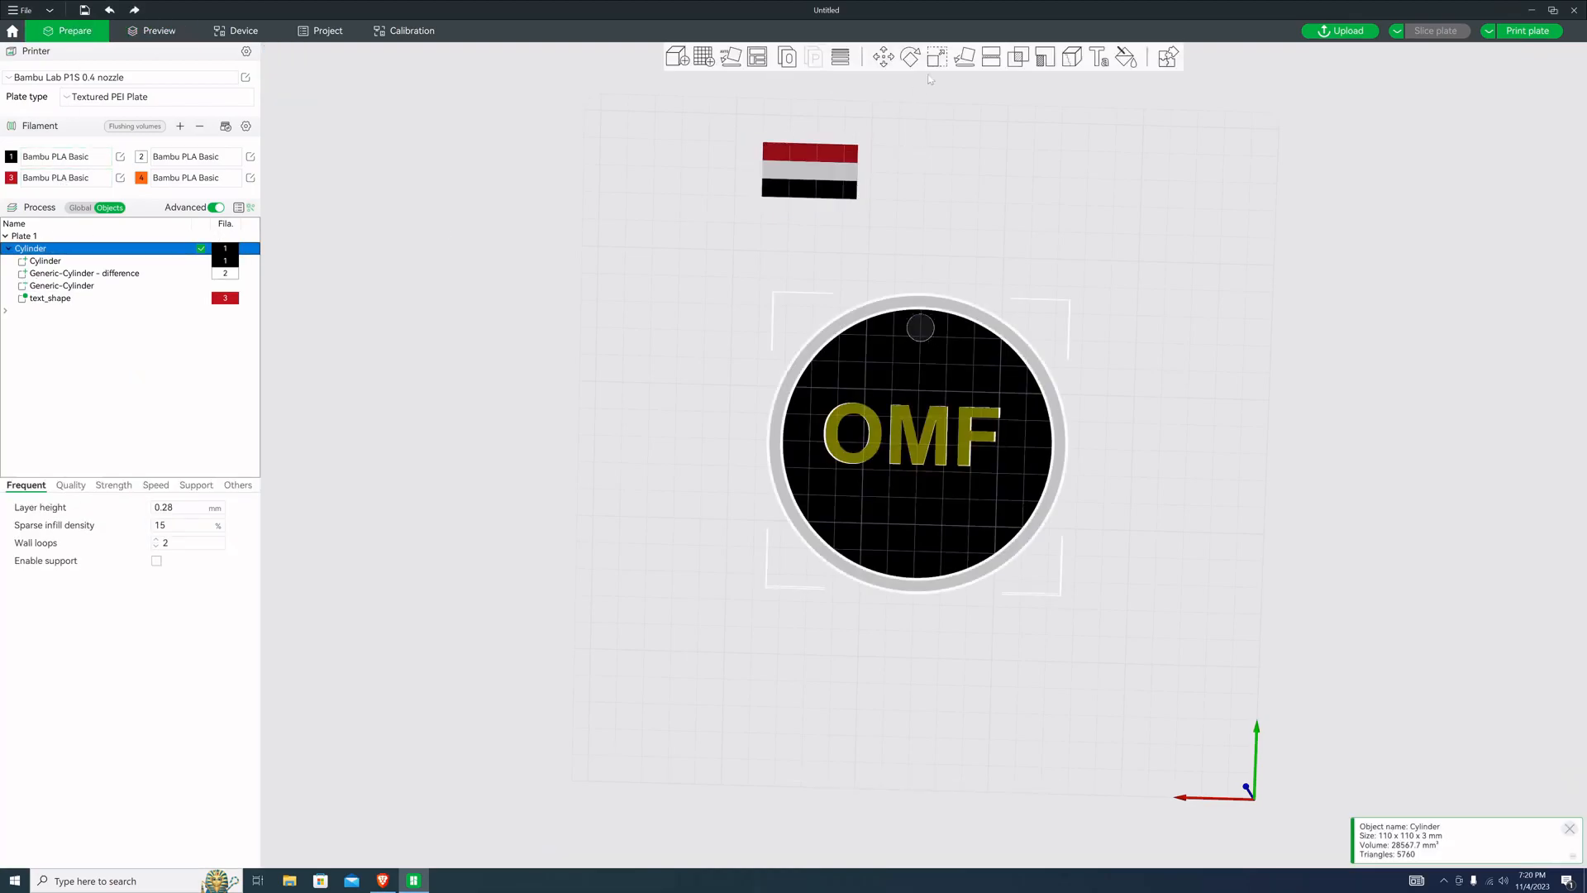
left_click(938, 58)
left_click(979, 95)
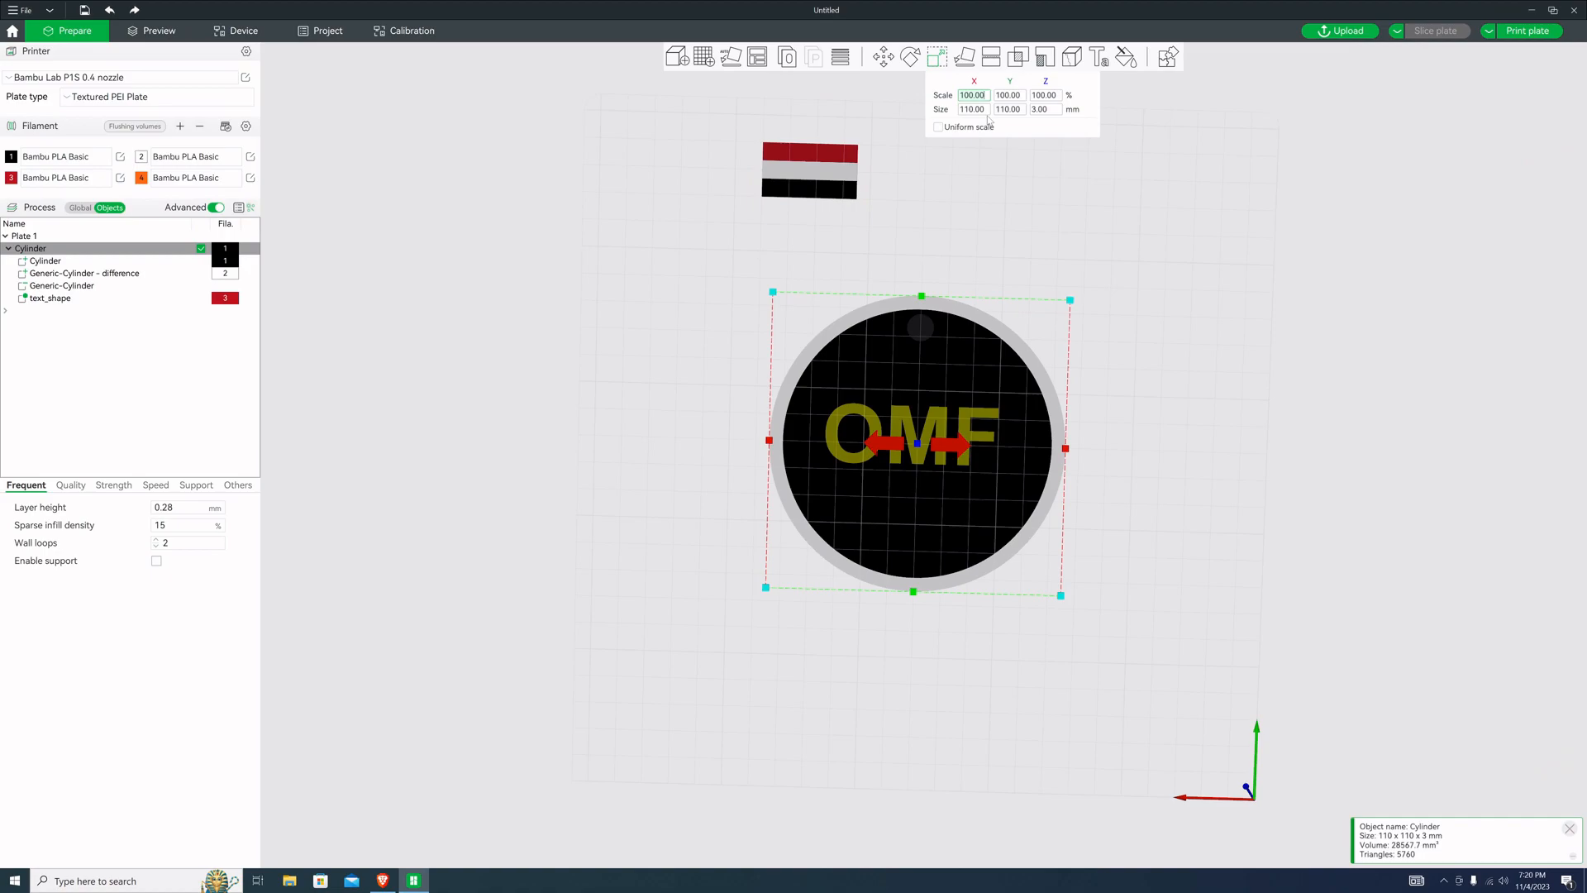
type("50")
key("Return")
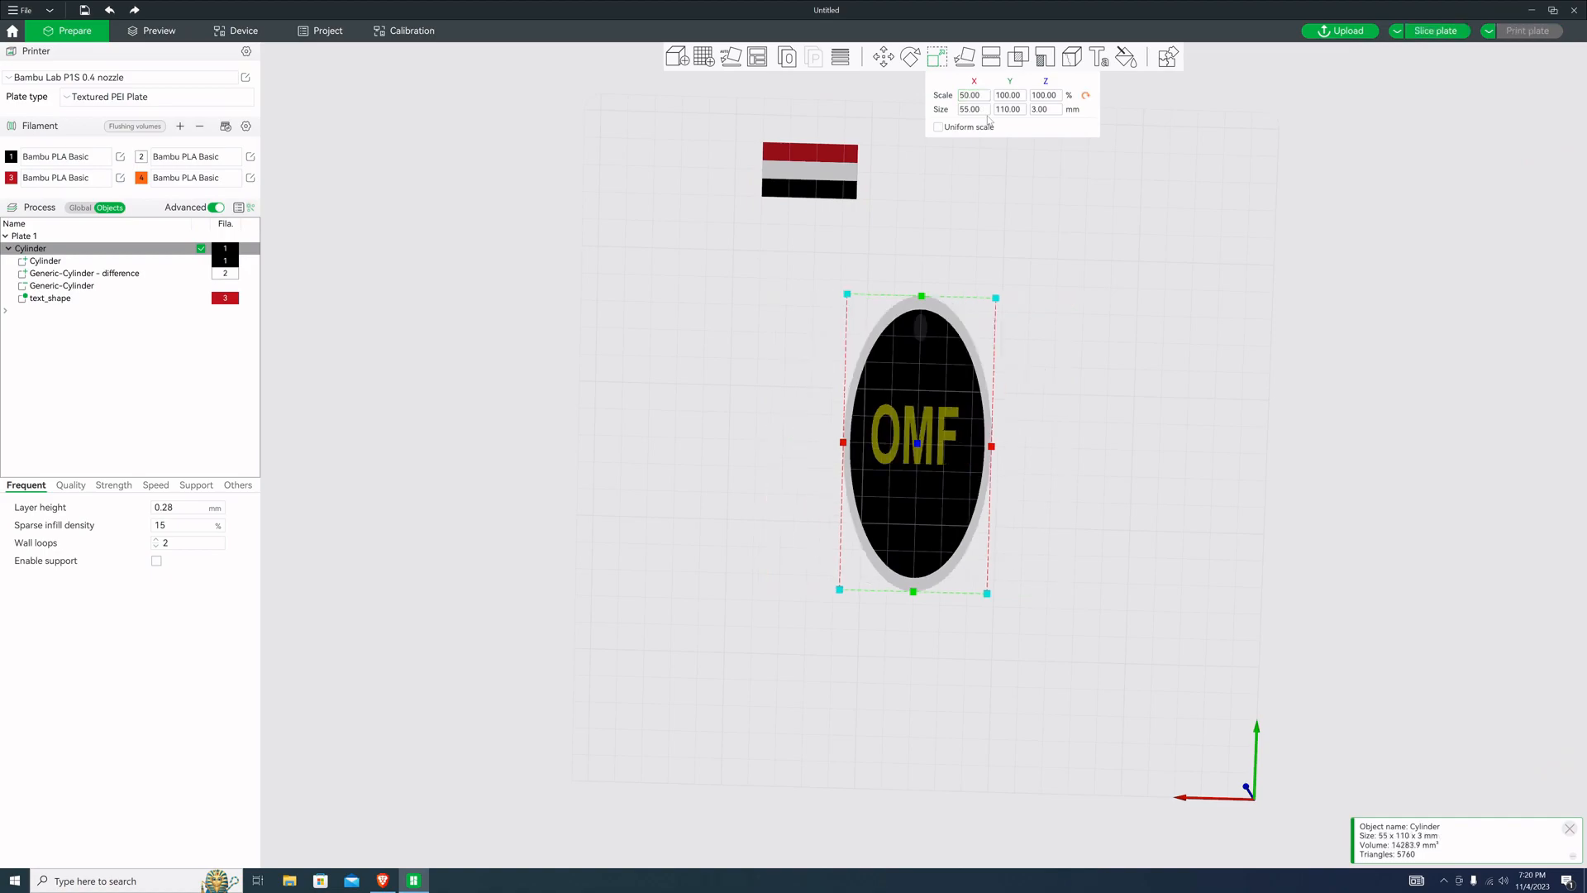
left_click(1010, 98)
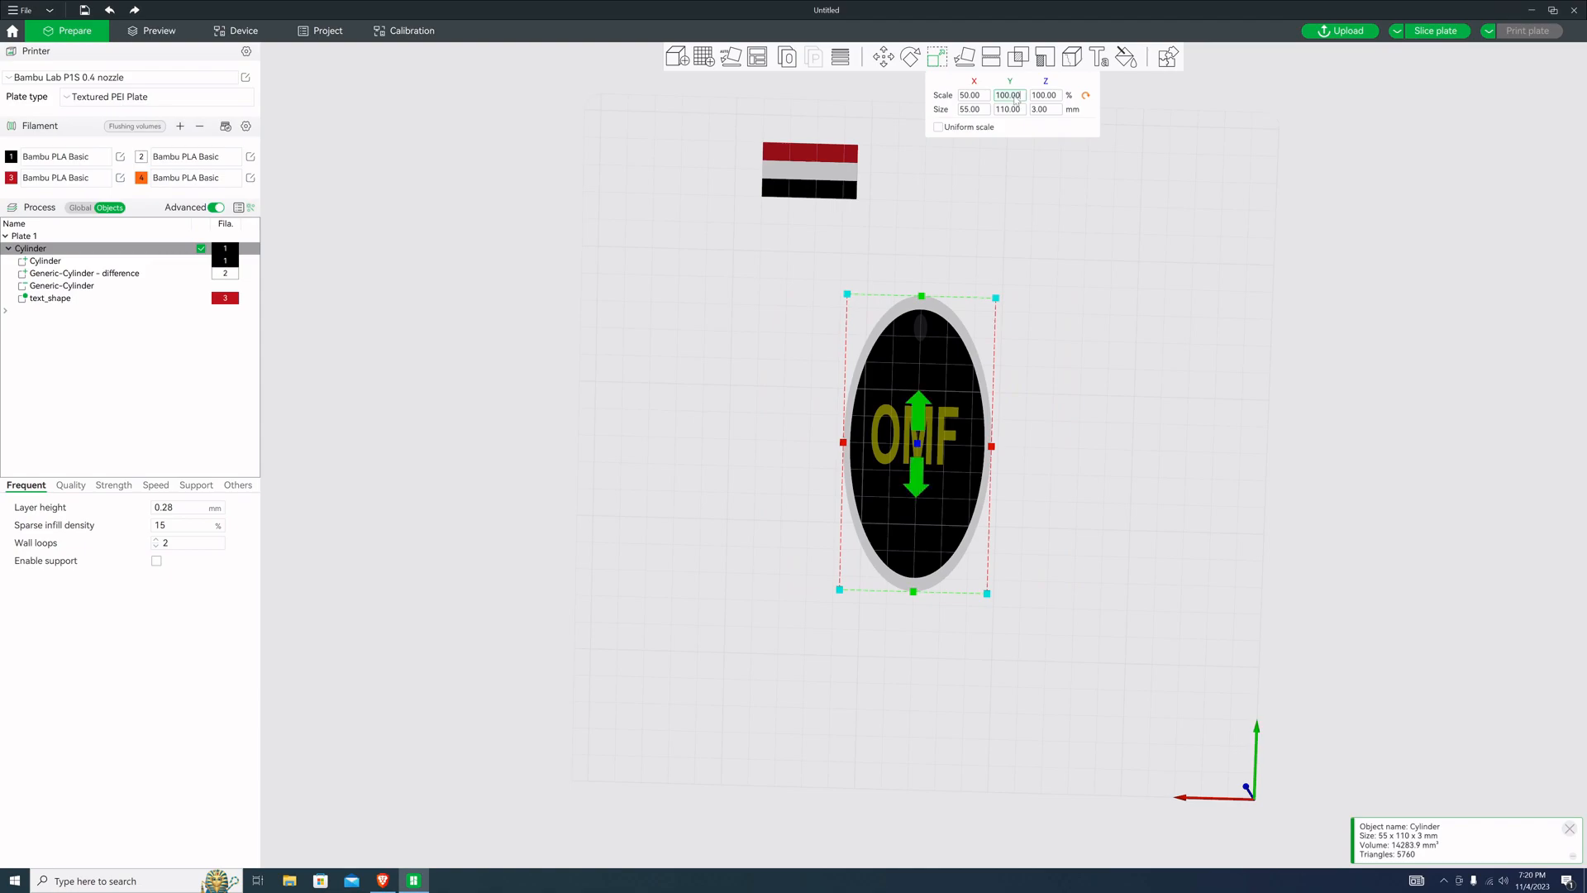
type("50")
key("Return")
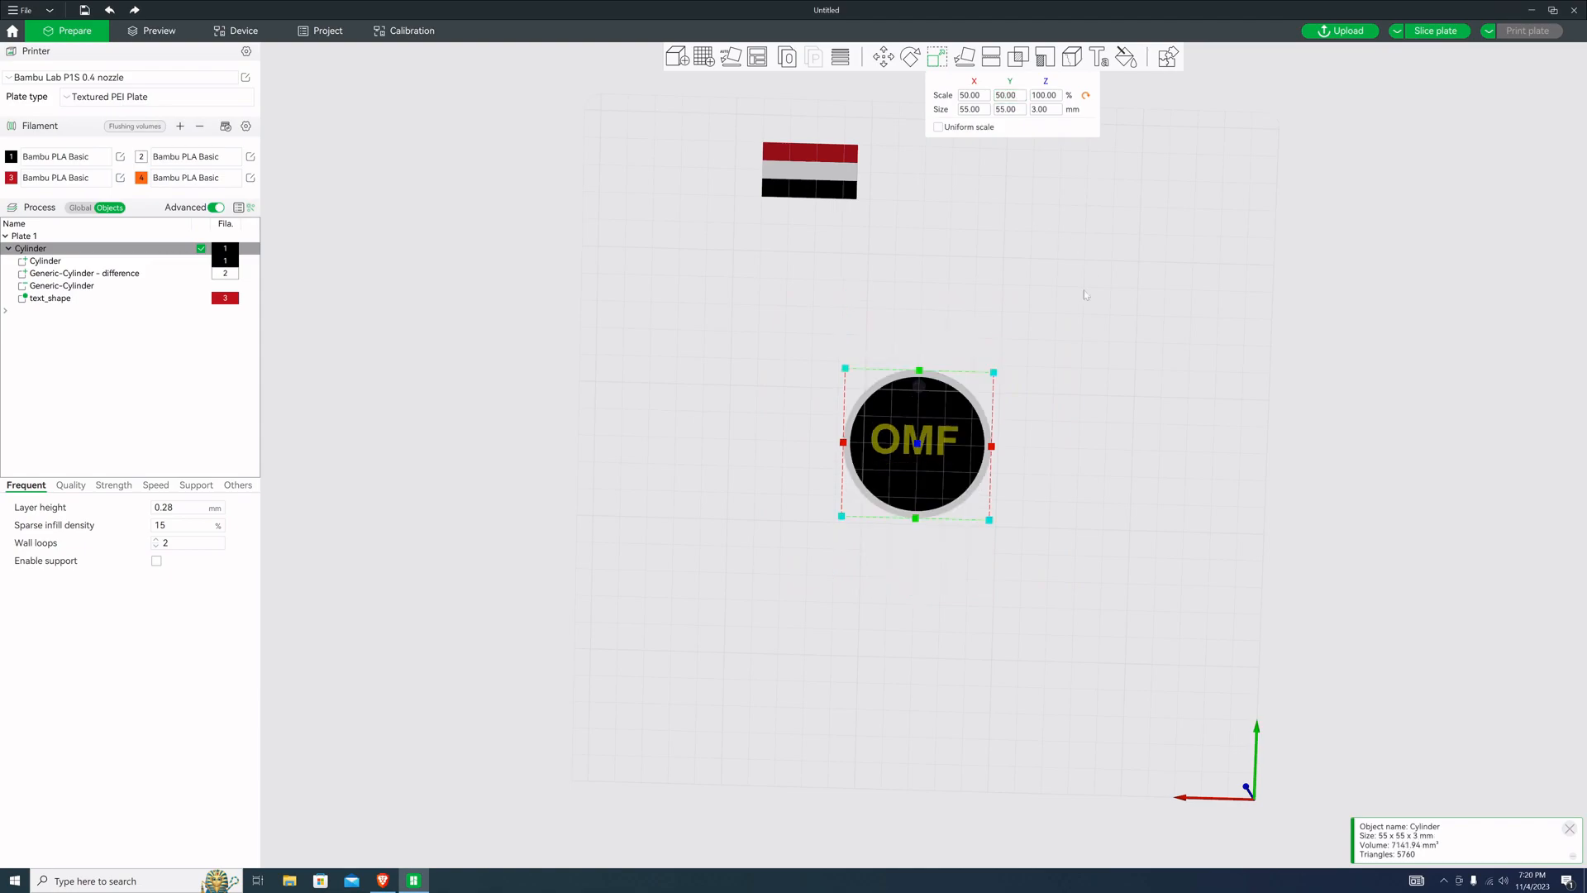
left_click_drag(1080, 276, 1067, 281)
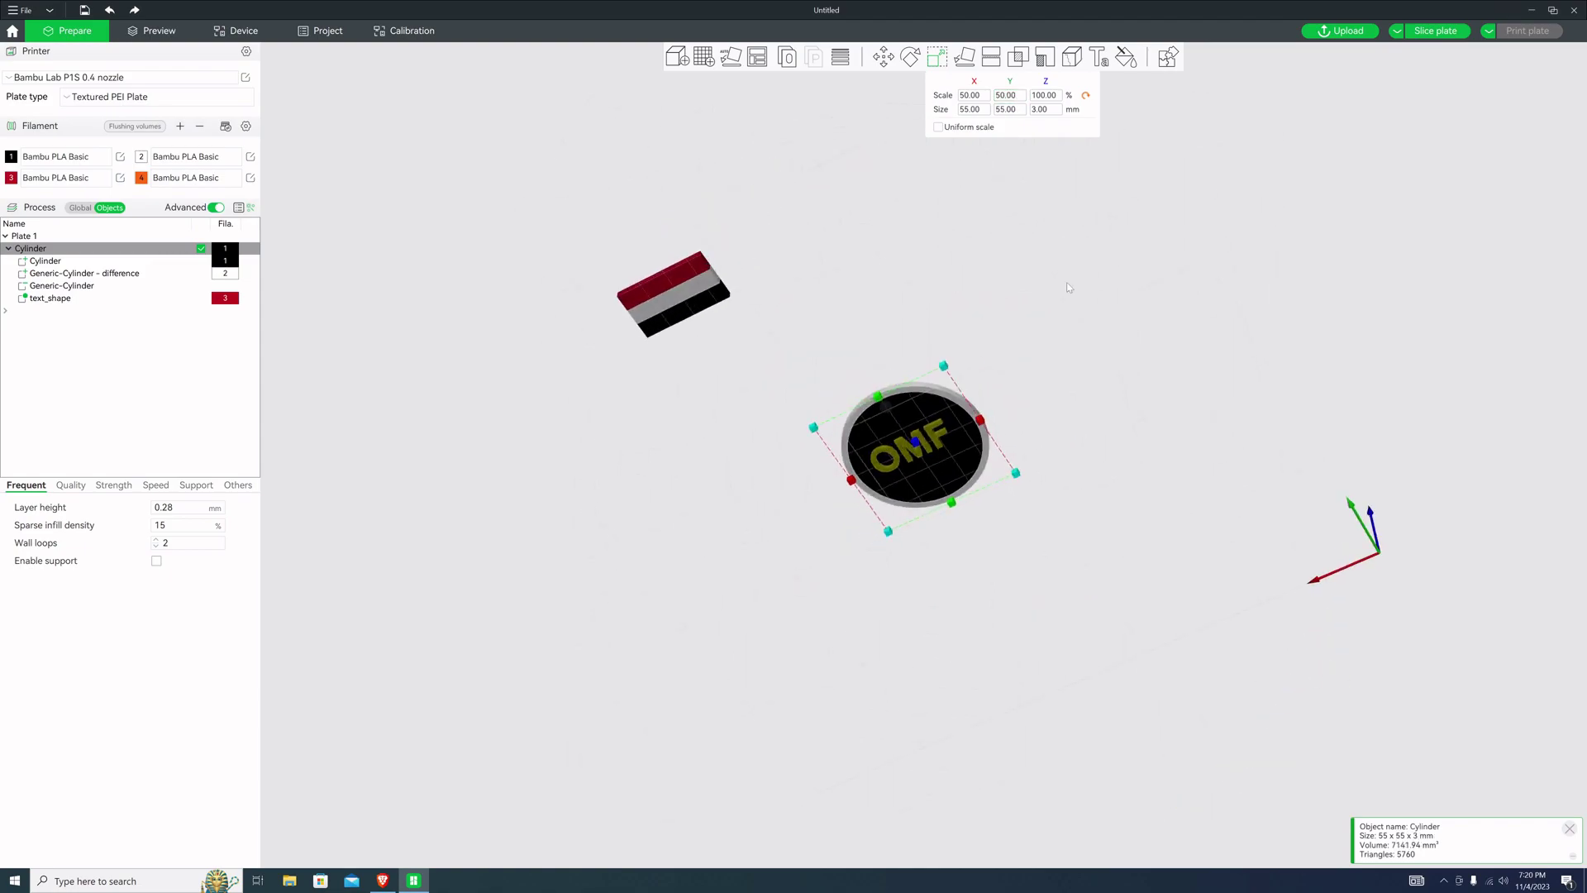
left_click(1434, 31)
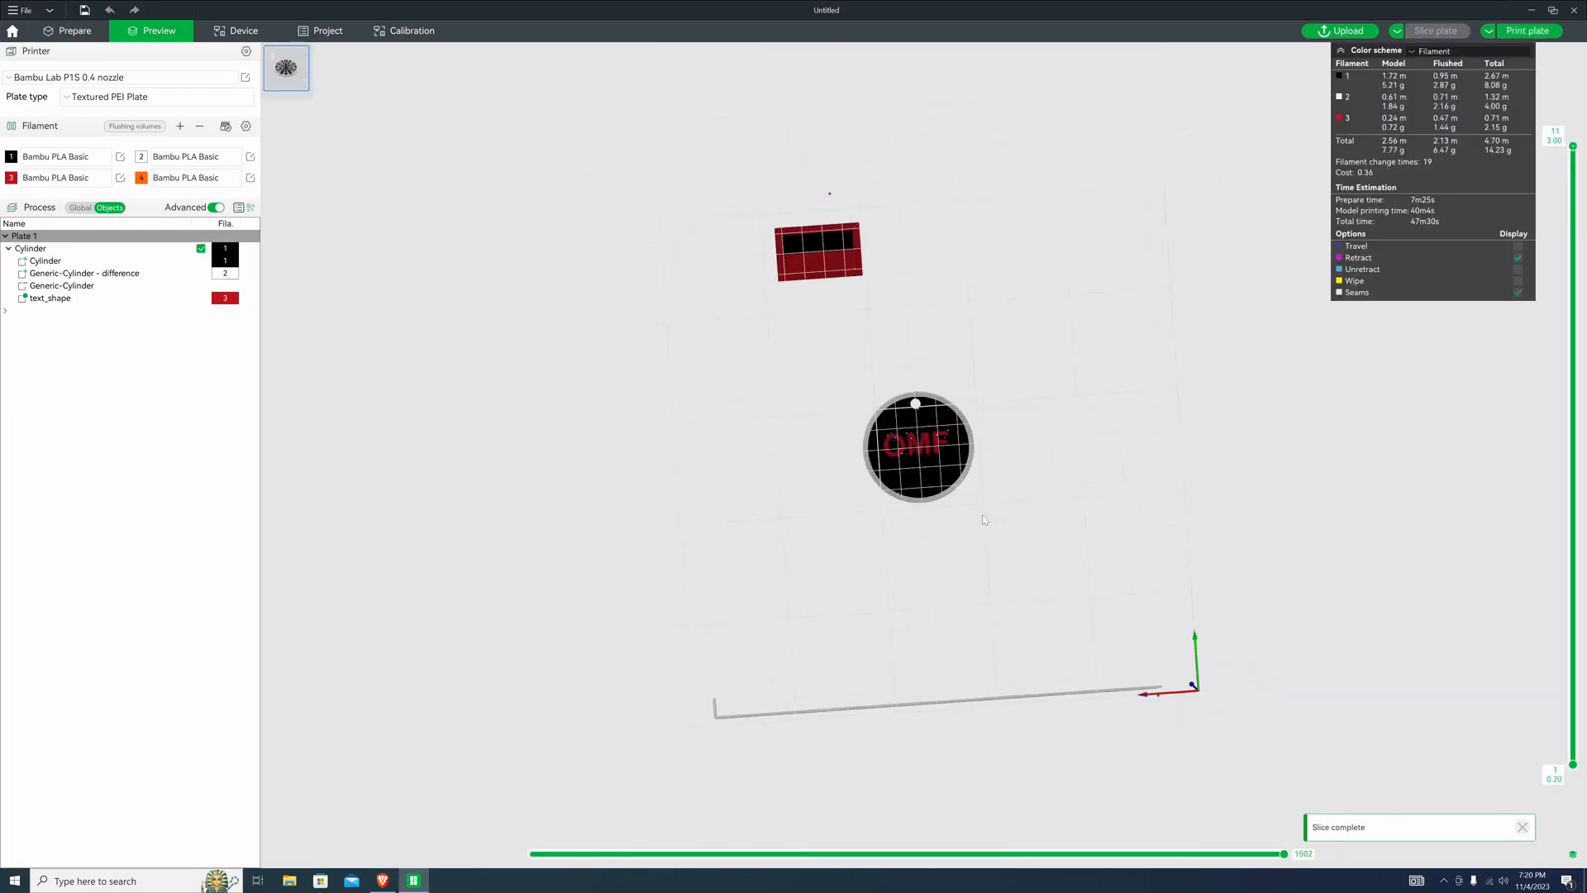
mouse_move(984, 520)
left_mouse_down()
mouse_move(948, 522)
mouse_move(995, 524)
left_mouse_up()
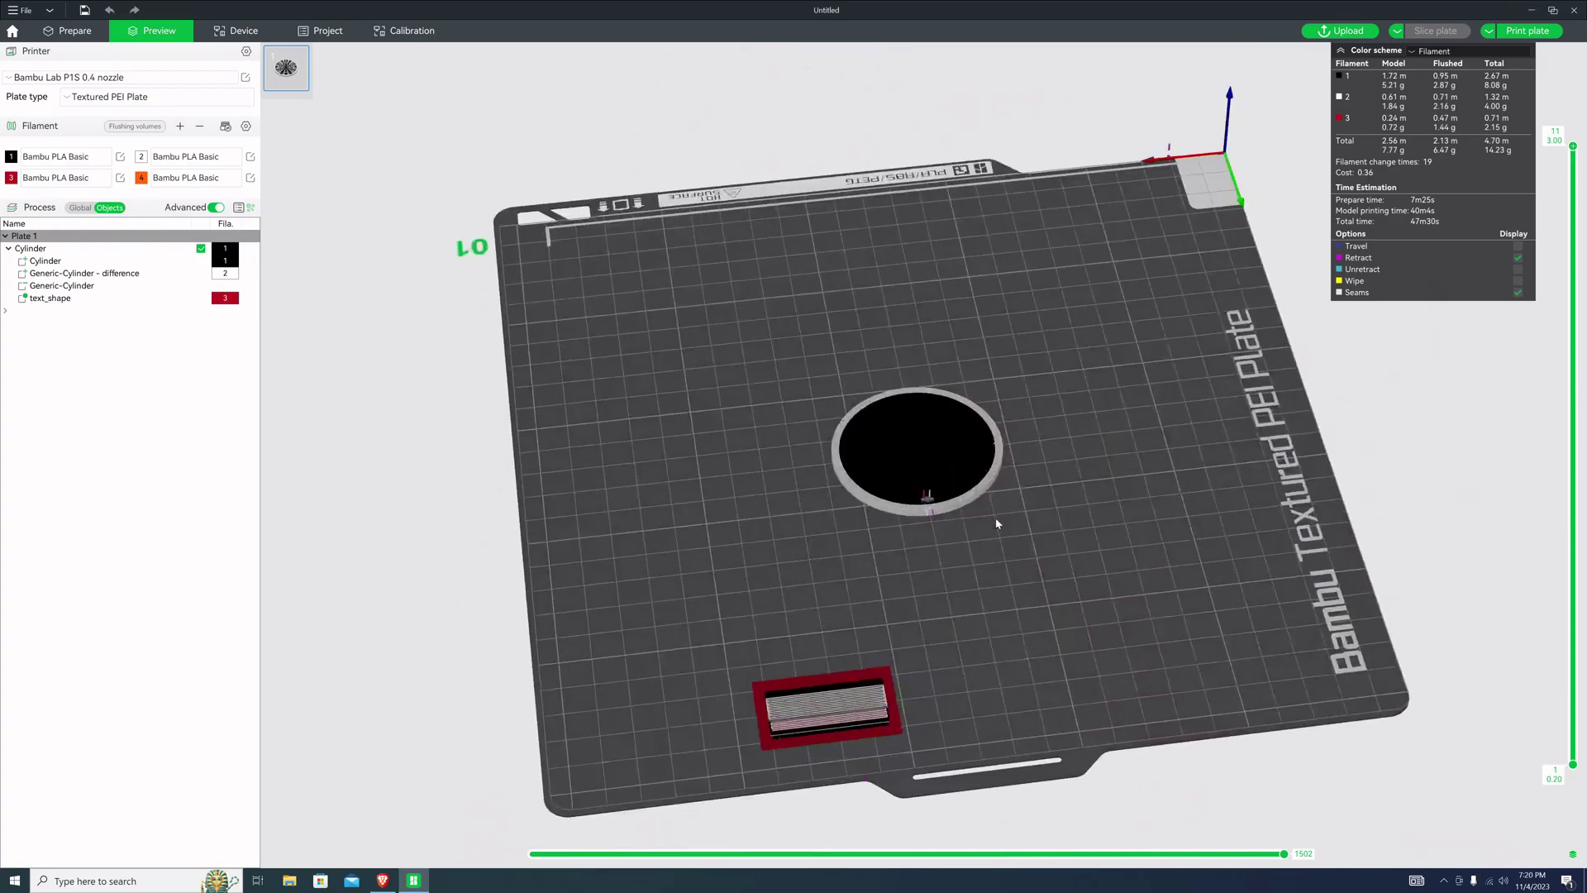
mouse_move(997, 523)
left_mouse_down()
mouse_move(1011, 468)
mouse_move(1012, 483)
mouse_move(990, 405)
left_mouse_up()
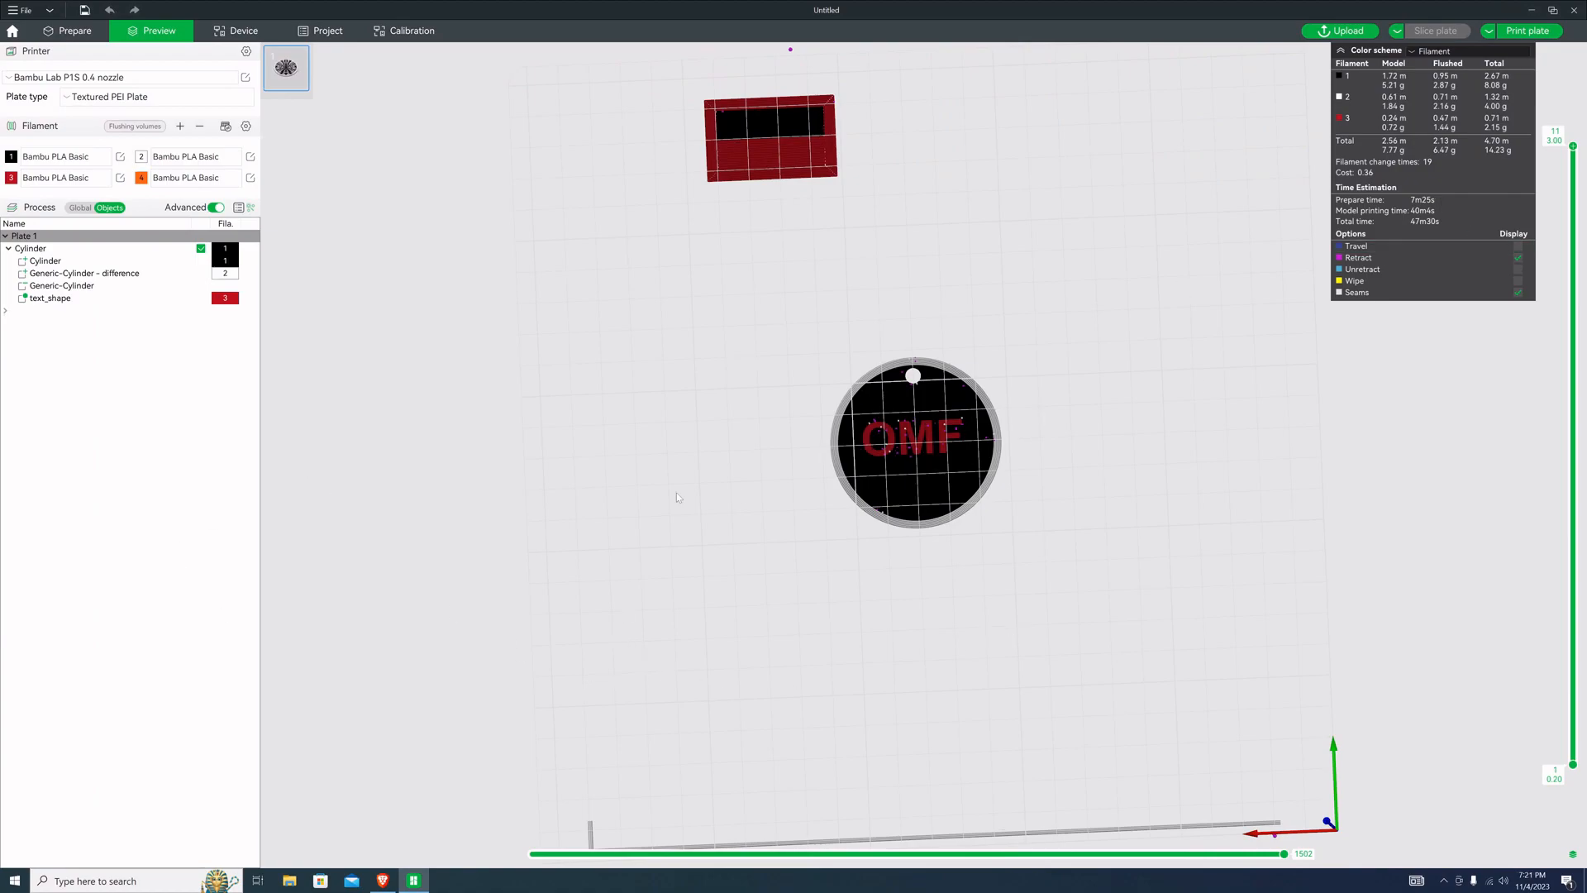
scroll(678, 502, "down", 1)
left_click_drag(1081, 511, 1038, 510)
scroll(1039, 510, "up", 3)
scroll(1004, 471, "up", 3)
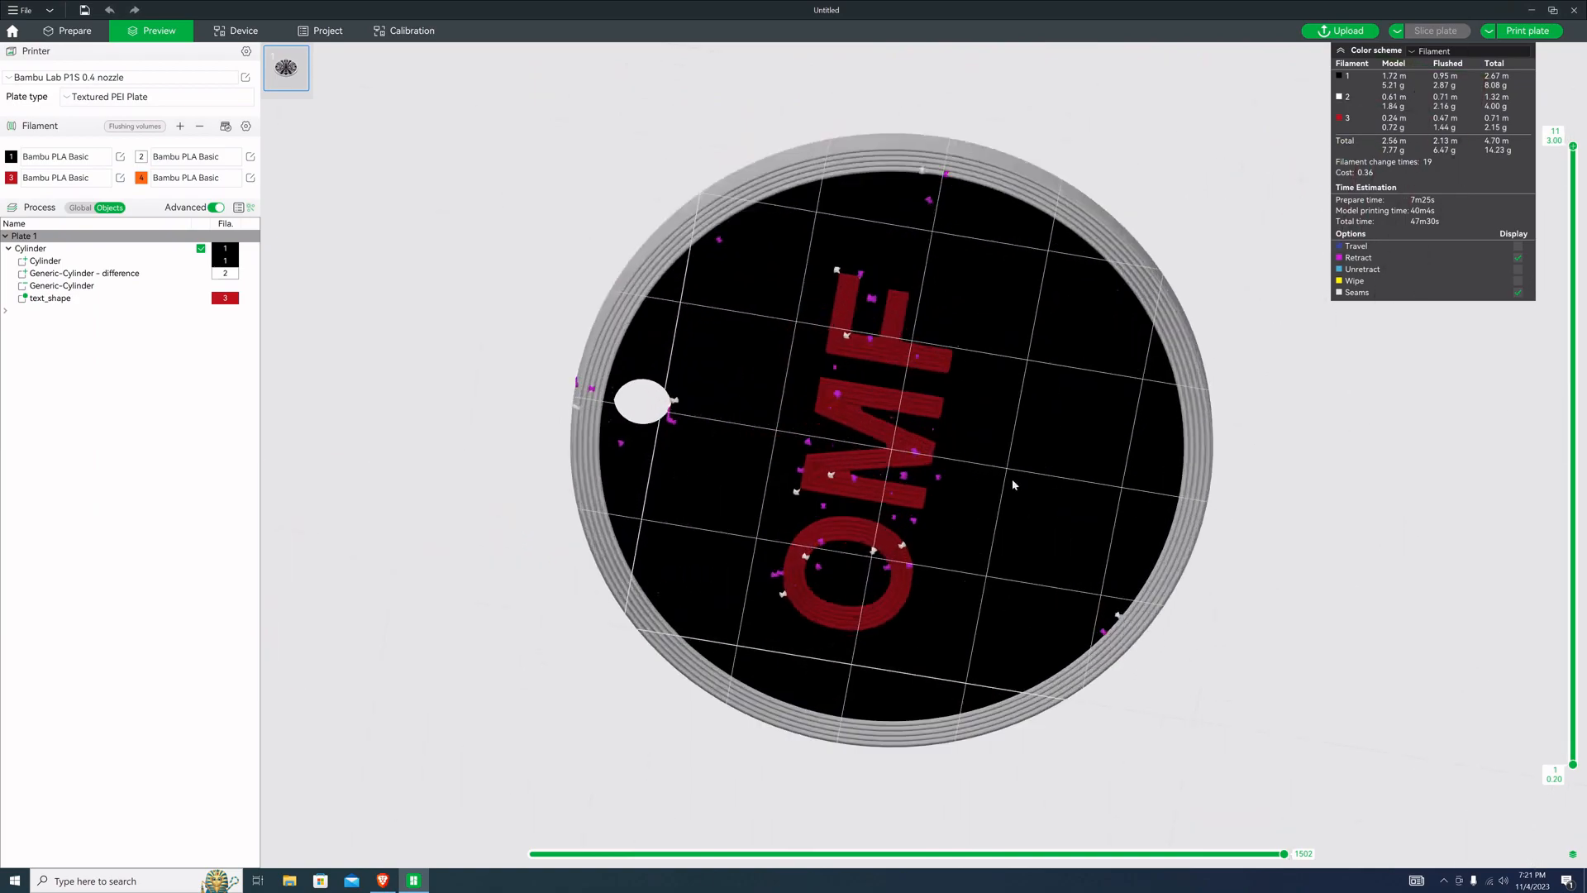
mouse_move(1232, 448)
left_mouse_down()
mouse_move(1239, 369)
mouse_move(1235, 389)
mouse_move(1274, 331)
left_mouse_up()
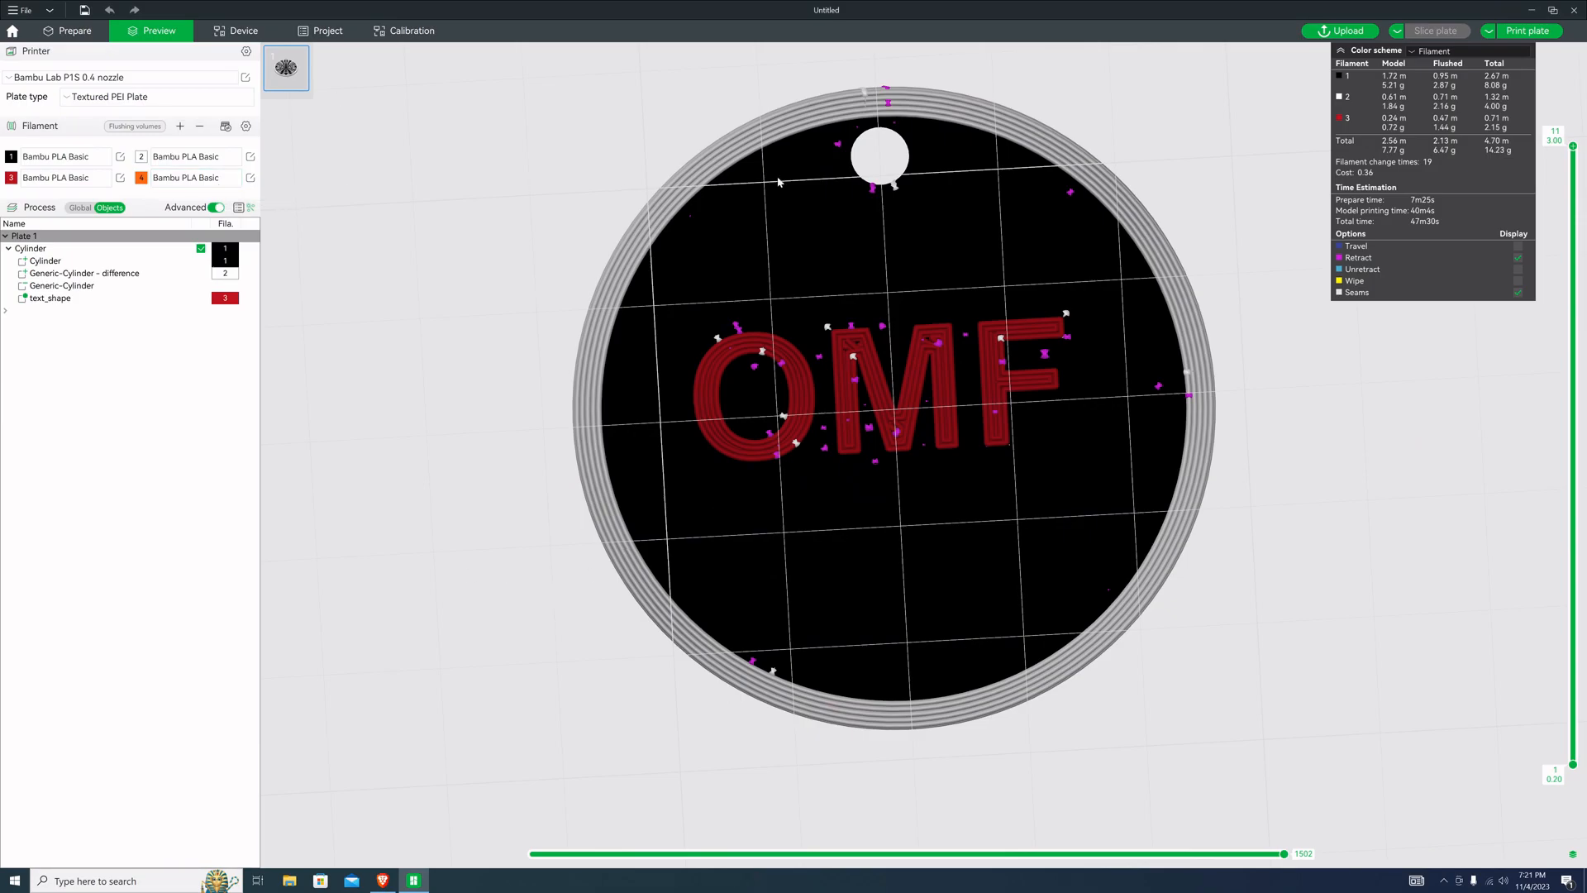
left_click(1445, 880)
left_click(1420, 834)
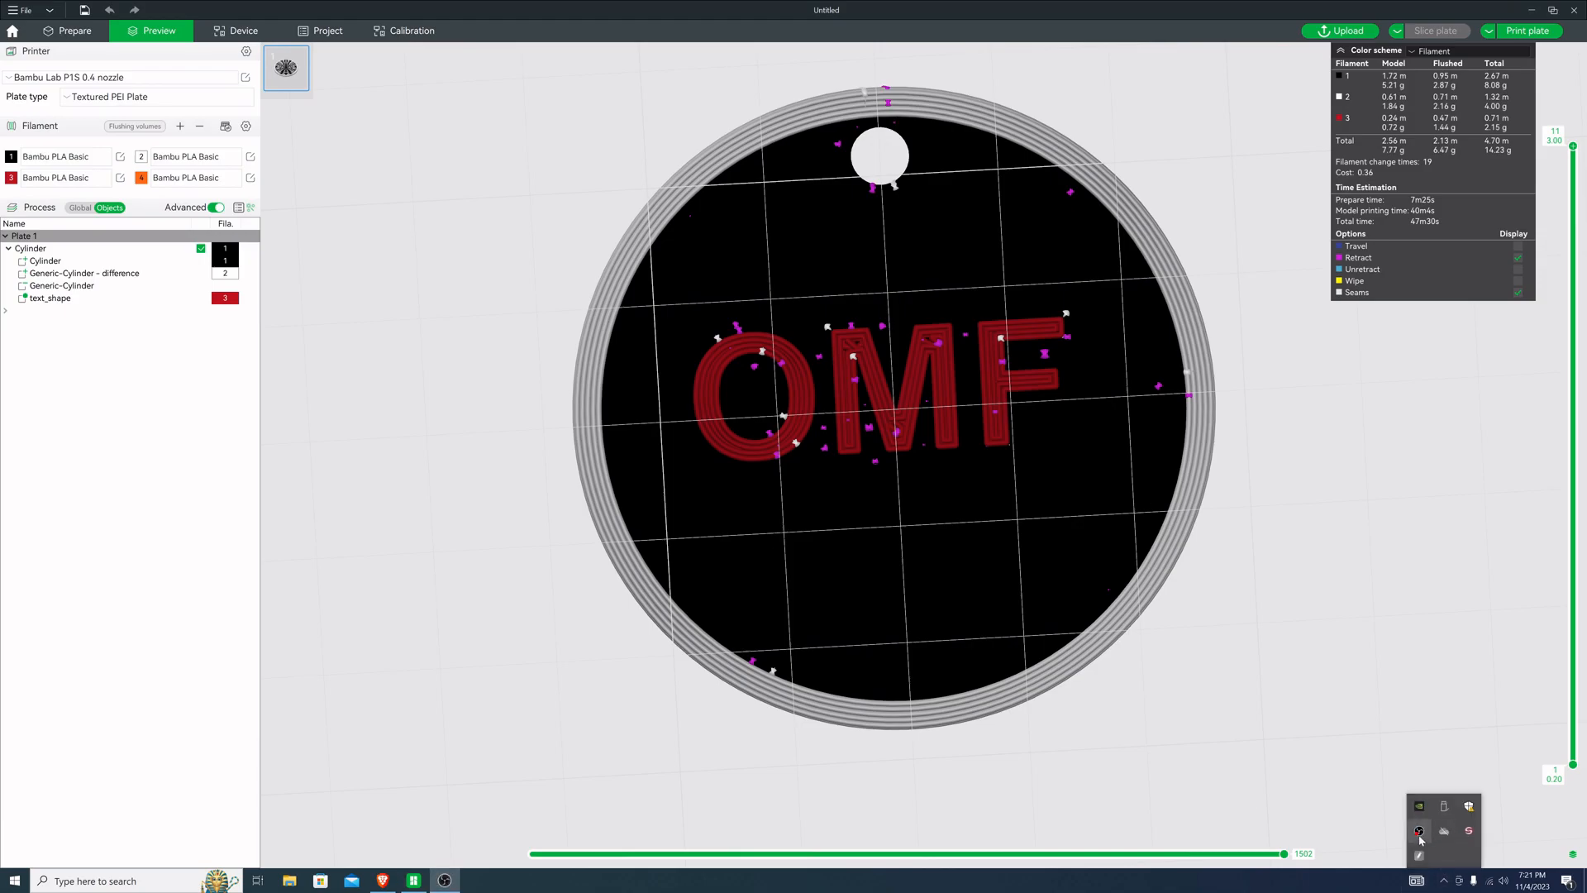
right_click(1421, 833)
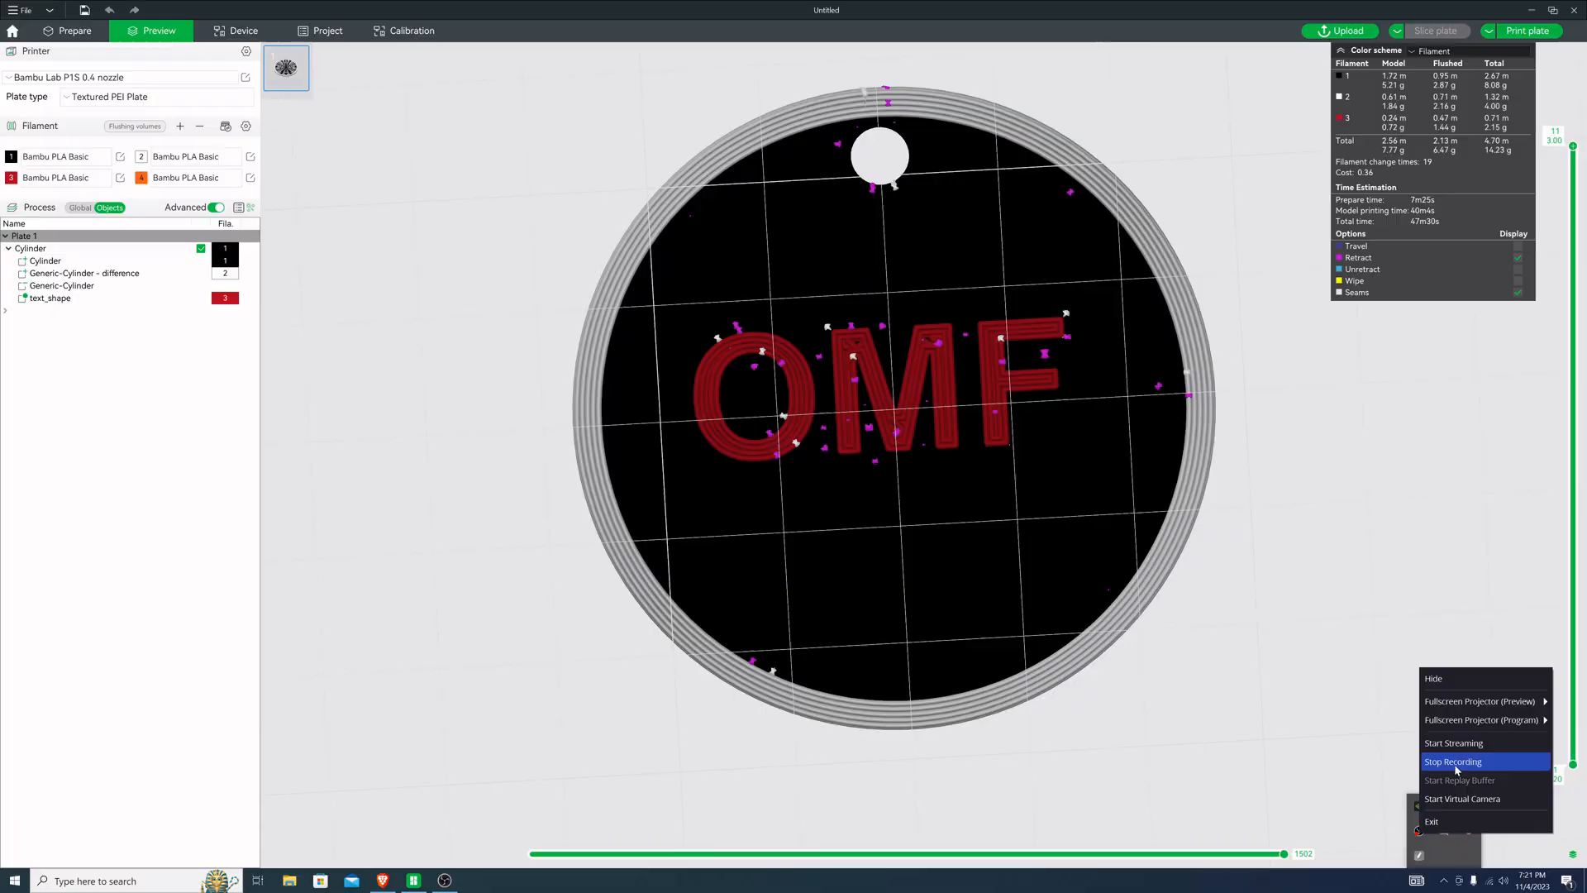
left_click(1459, 763)
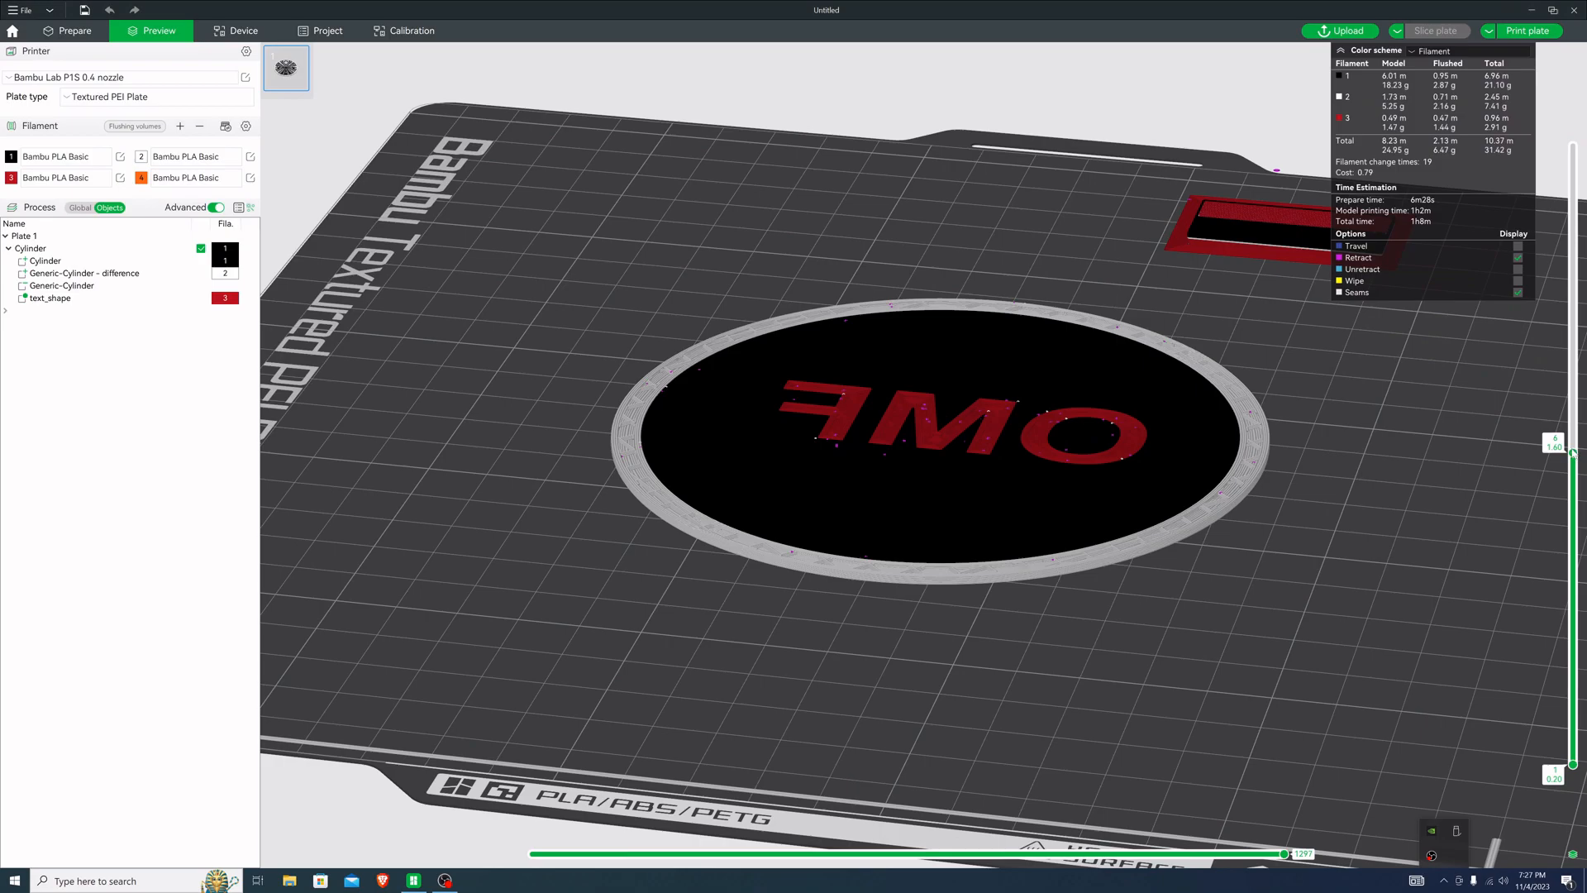
left_click_drag(1573, 453, 1576, 144)
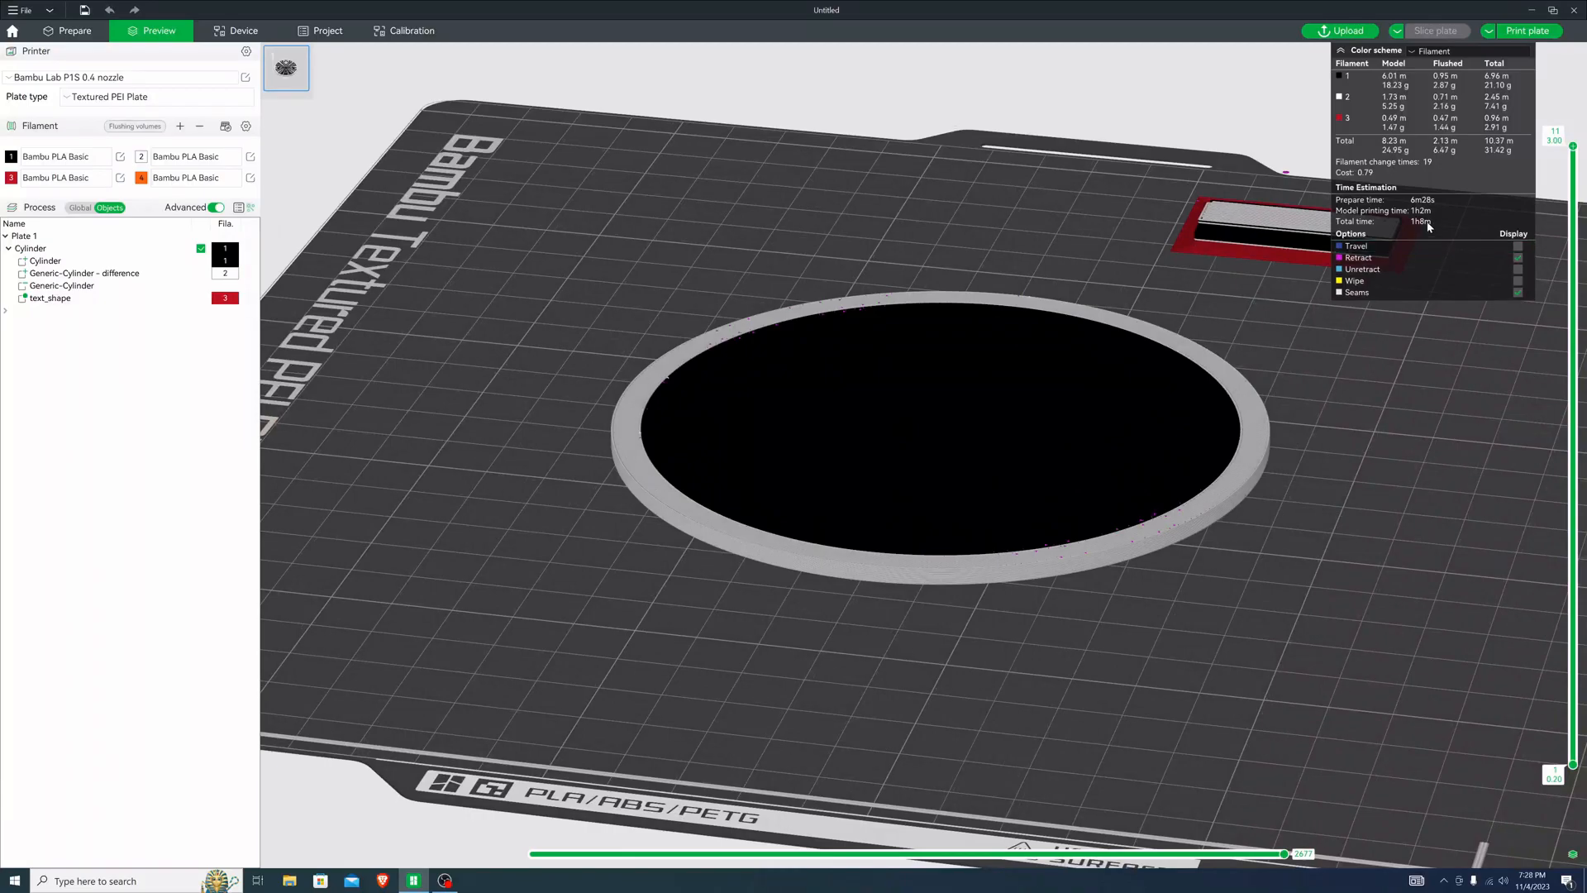
left_click_drag(1328, 440, 1338, 432)
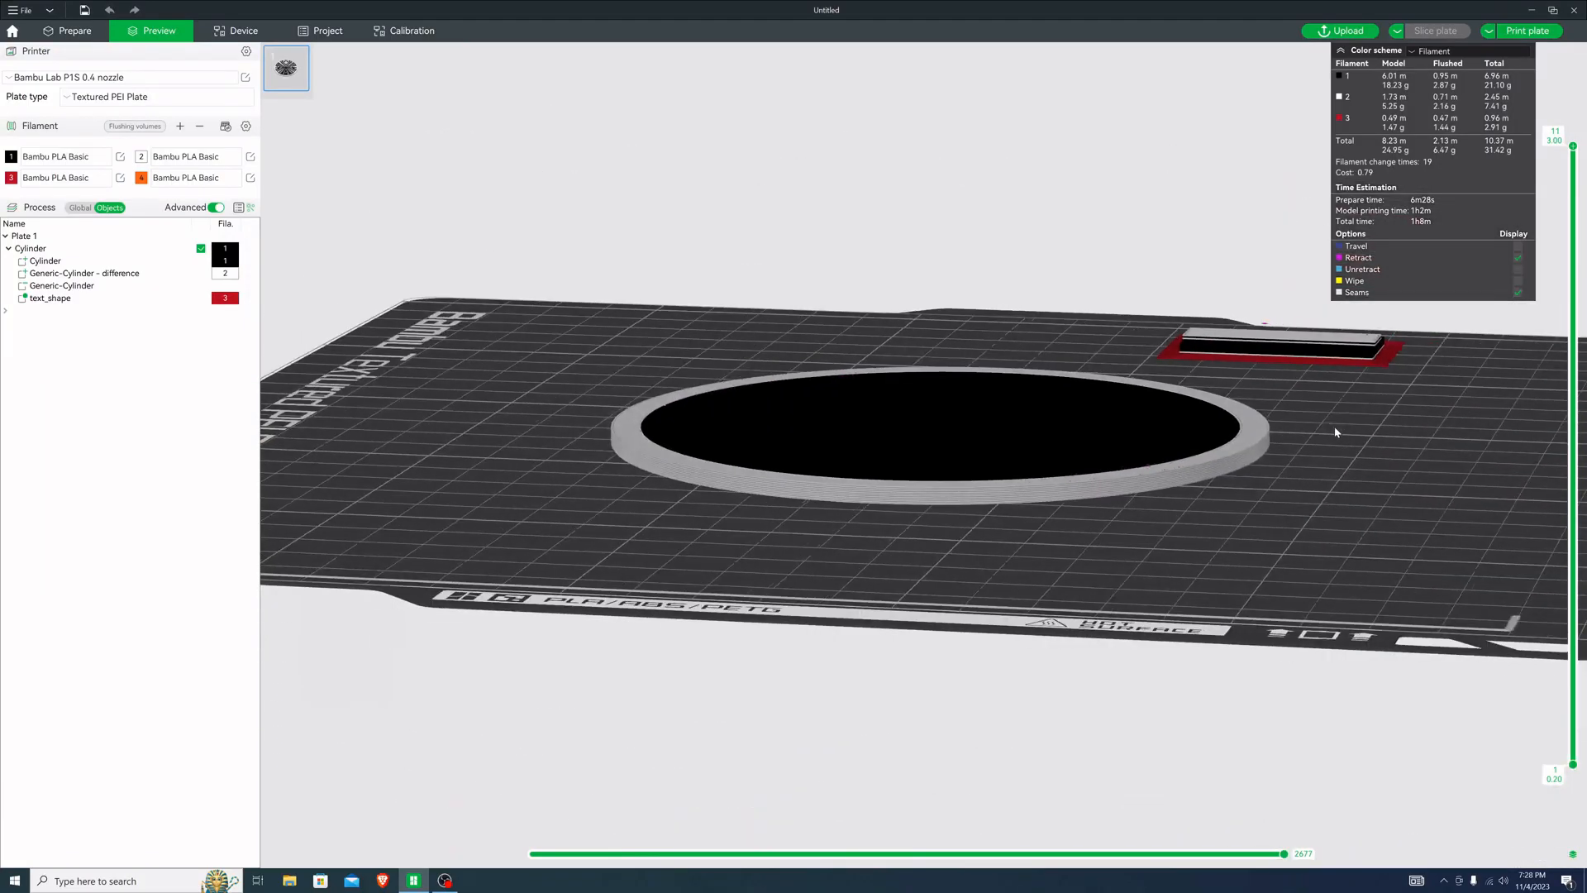
left_click_drag(1426, 391, 1404, 392)
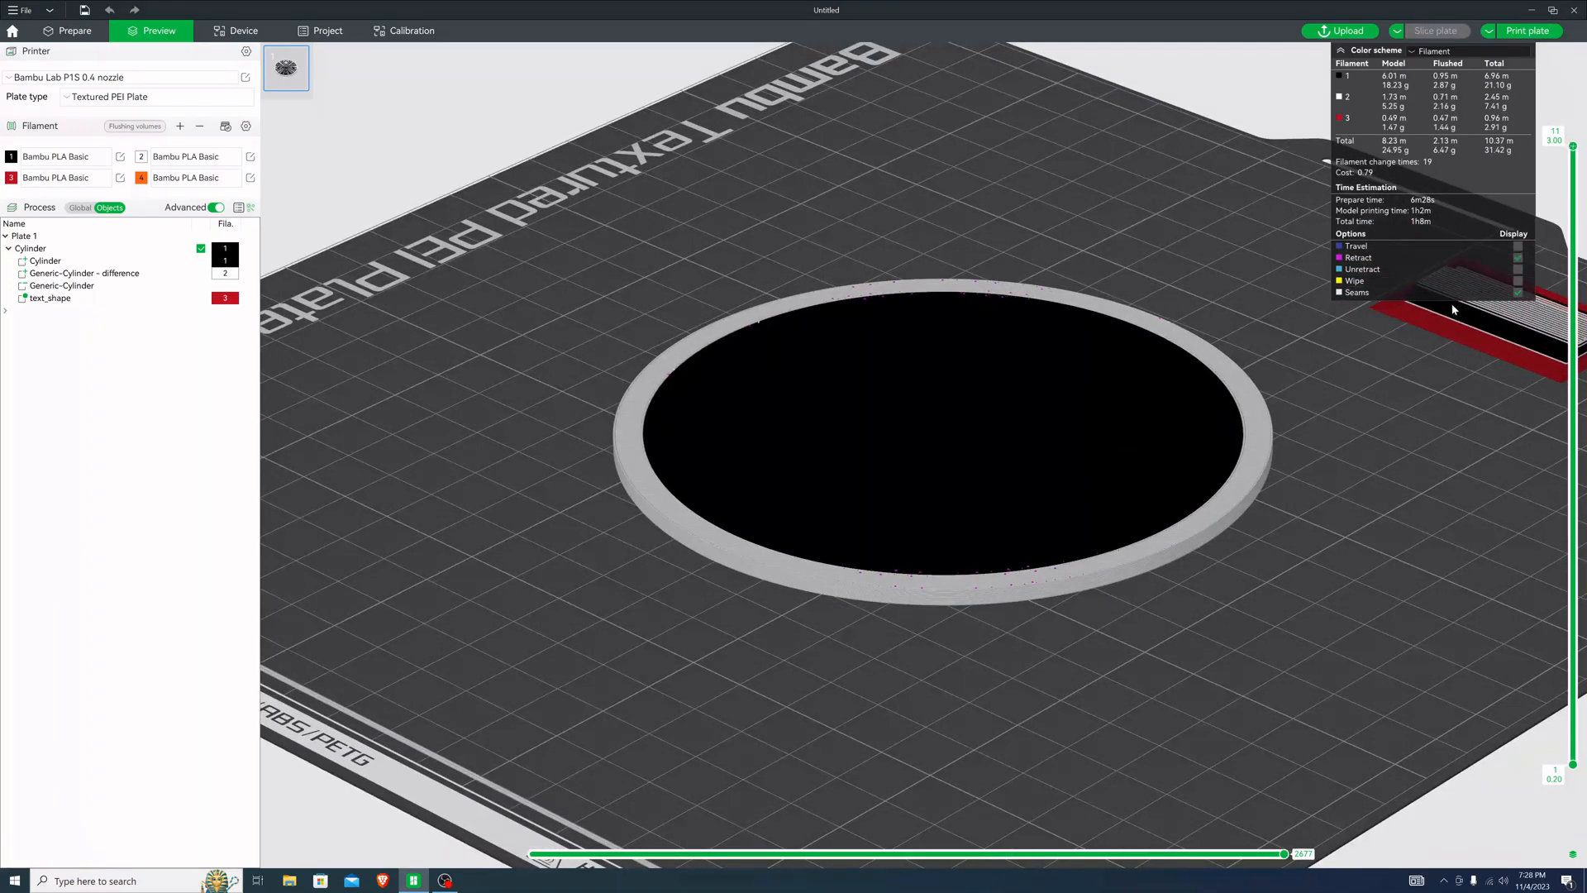
key("1")
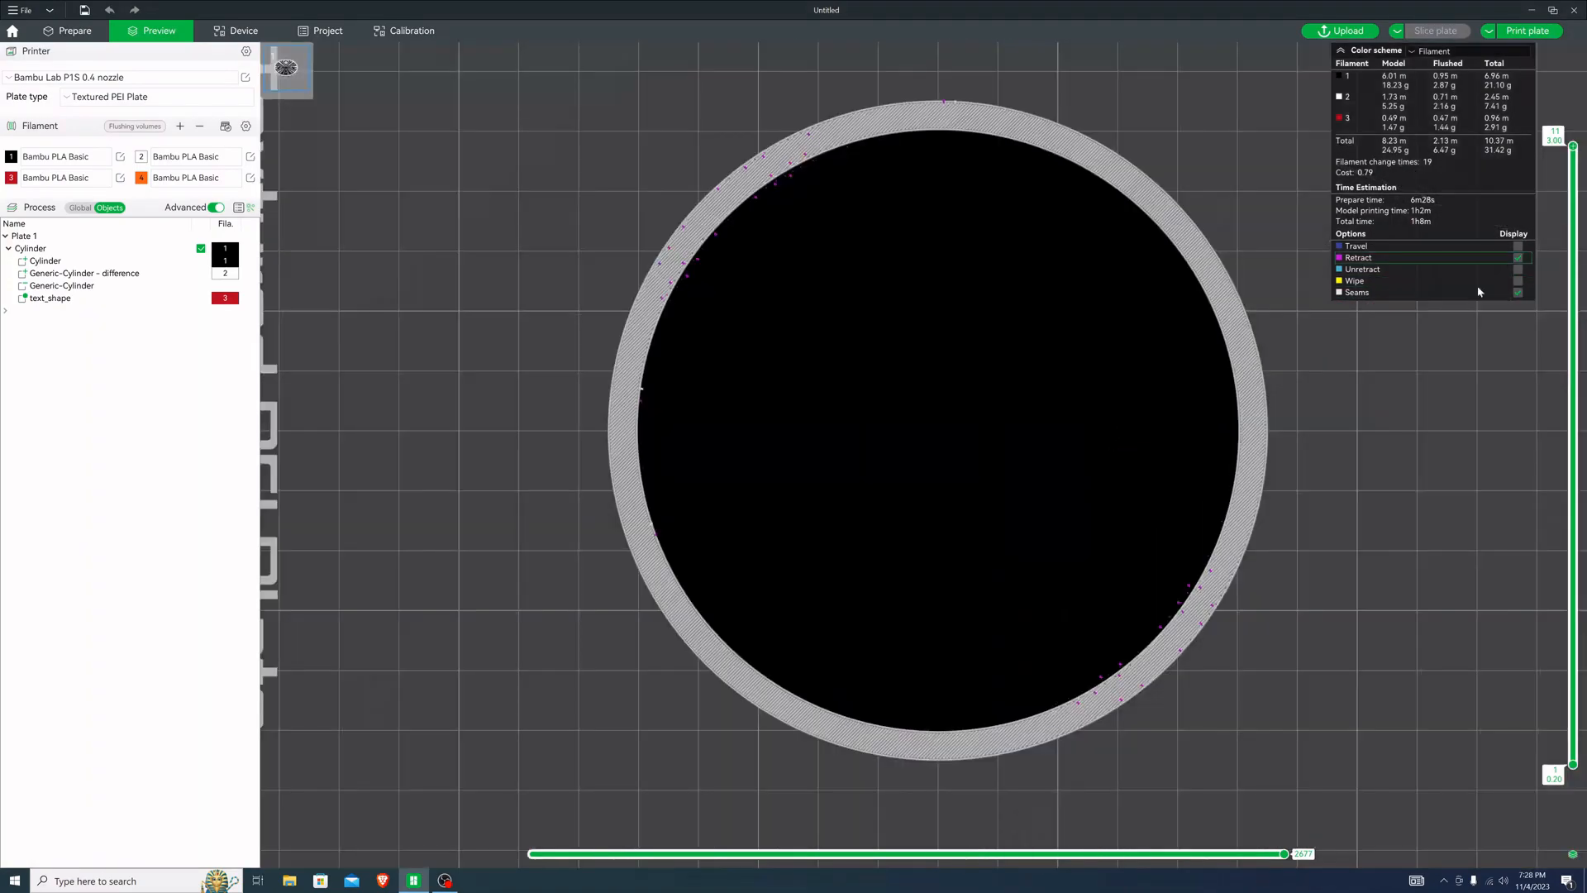
mouse_move(1269, 550)
left_mouse_down()
mouse_move(1270, 504)
mouse_move(1261, 525)
left_mouse_up()
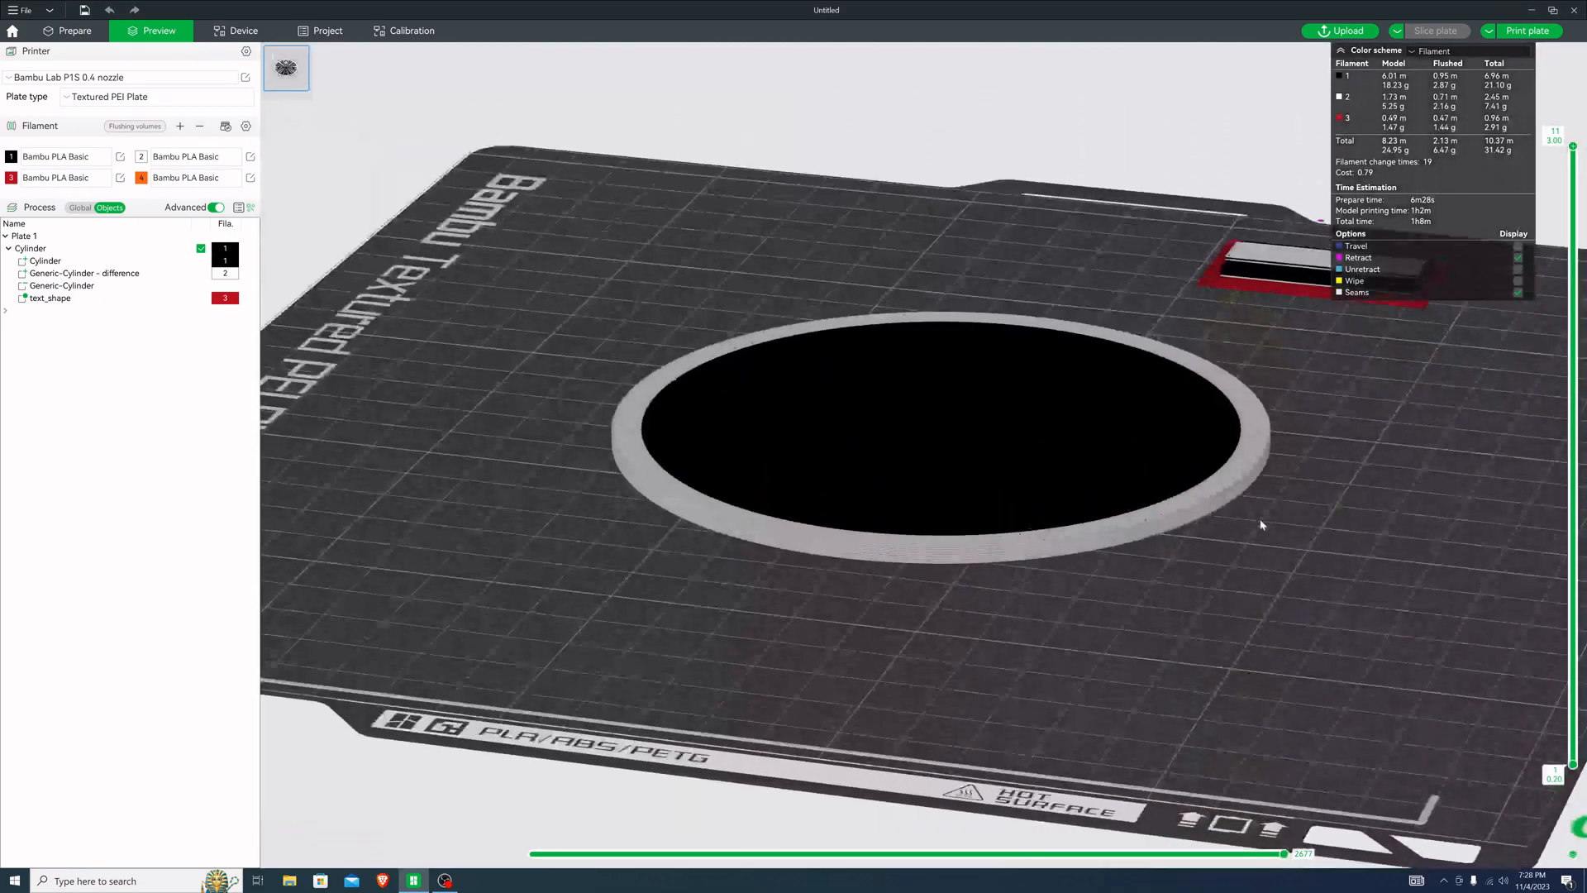
left_click(1572, 447)
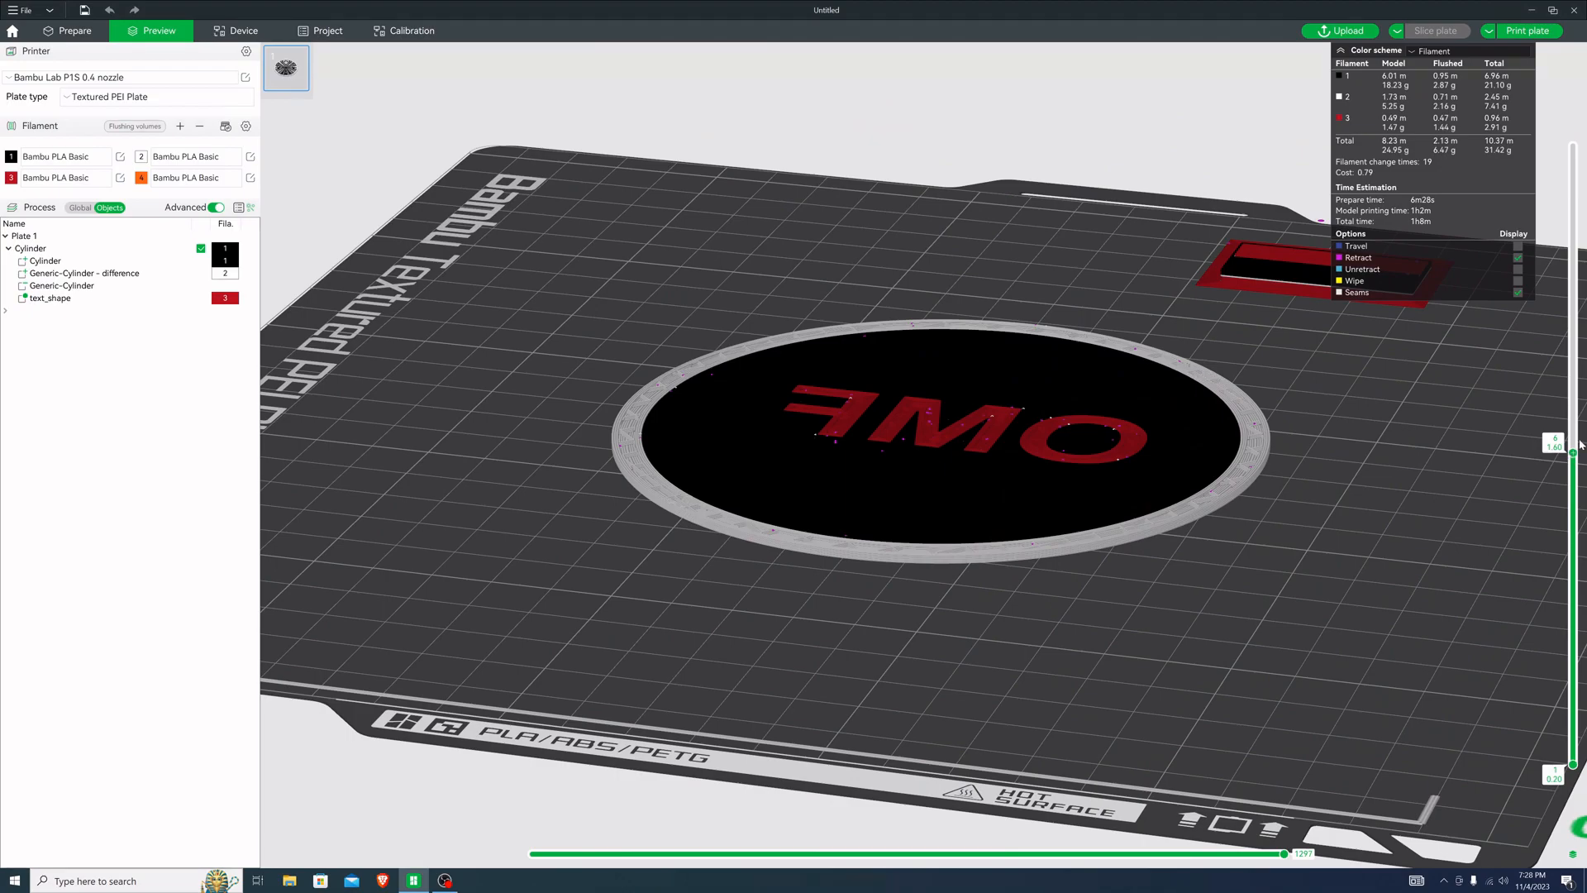
scroll(1575, 434, "up", 5)
scroll(1572, 423, "down", 5)
mouse_move(1573, 449)
left_mouse_down()
mouse_move(1584, 687)
mouse_move(1578, 638)
left_mouse_up()
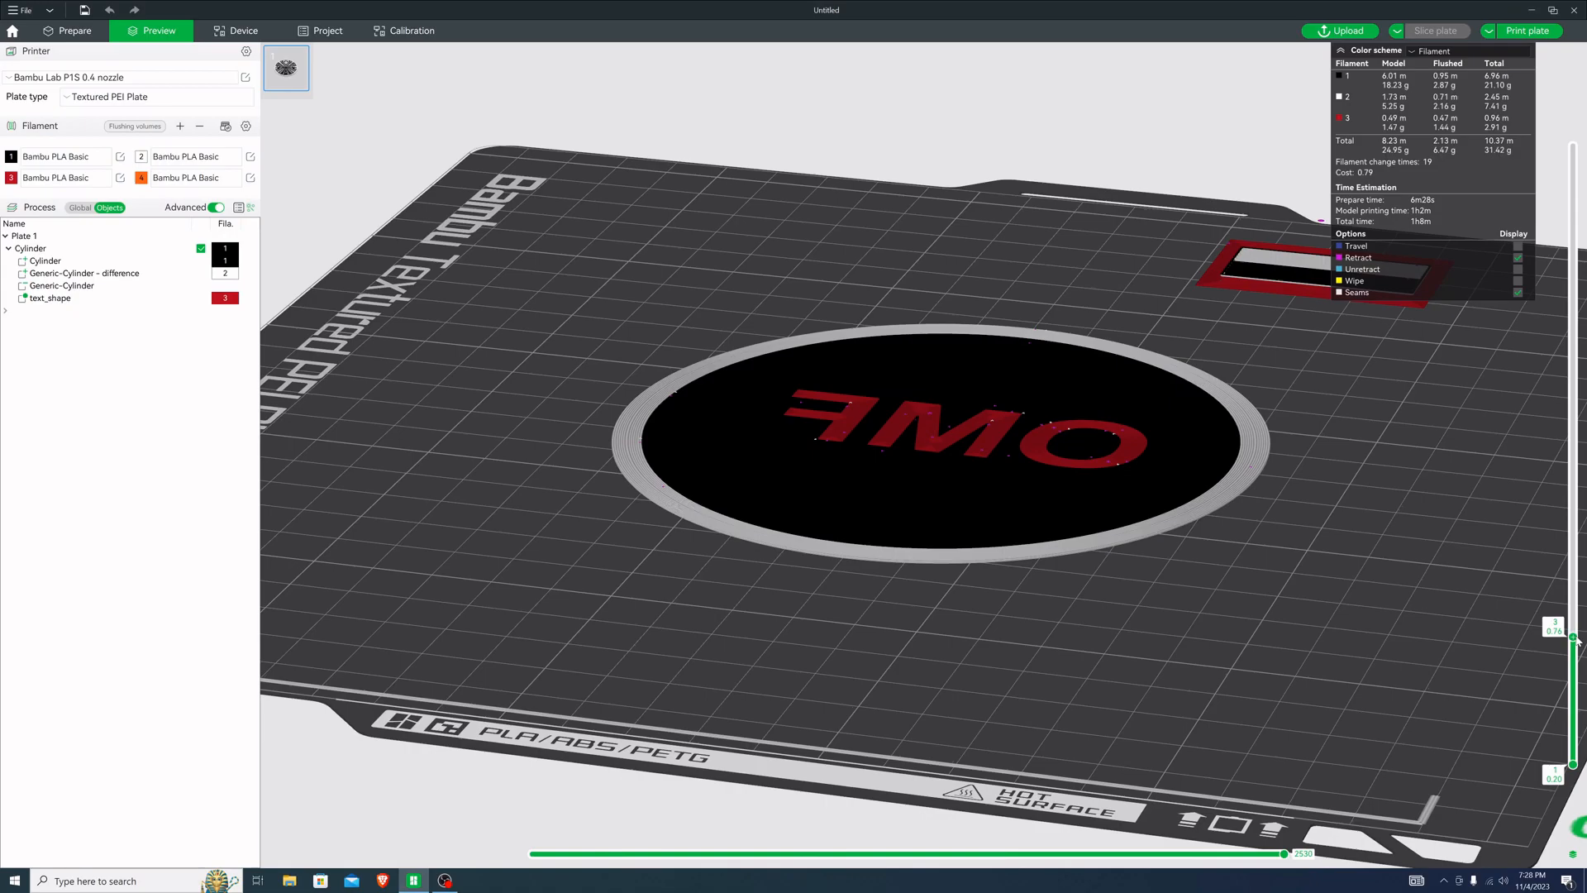
mouse_move(1578, 638)
left_mouse_down()
mouse_move(1576, 564)
mouse_move(1575, 759)
mouse_move(1575, 116)
left_mouse_up()
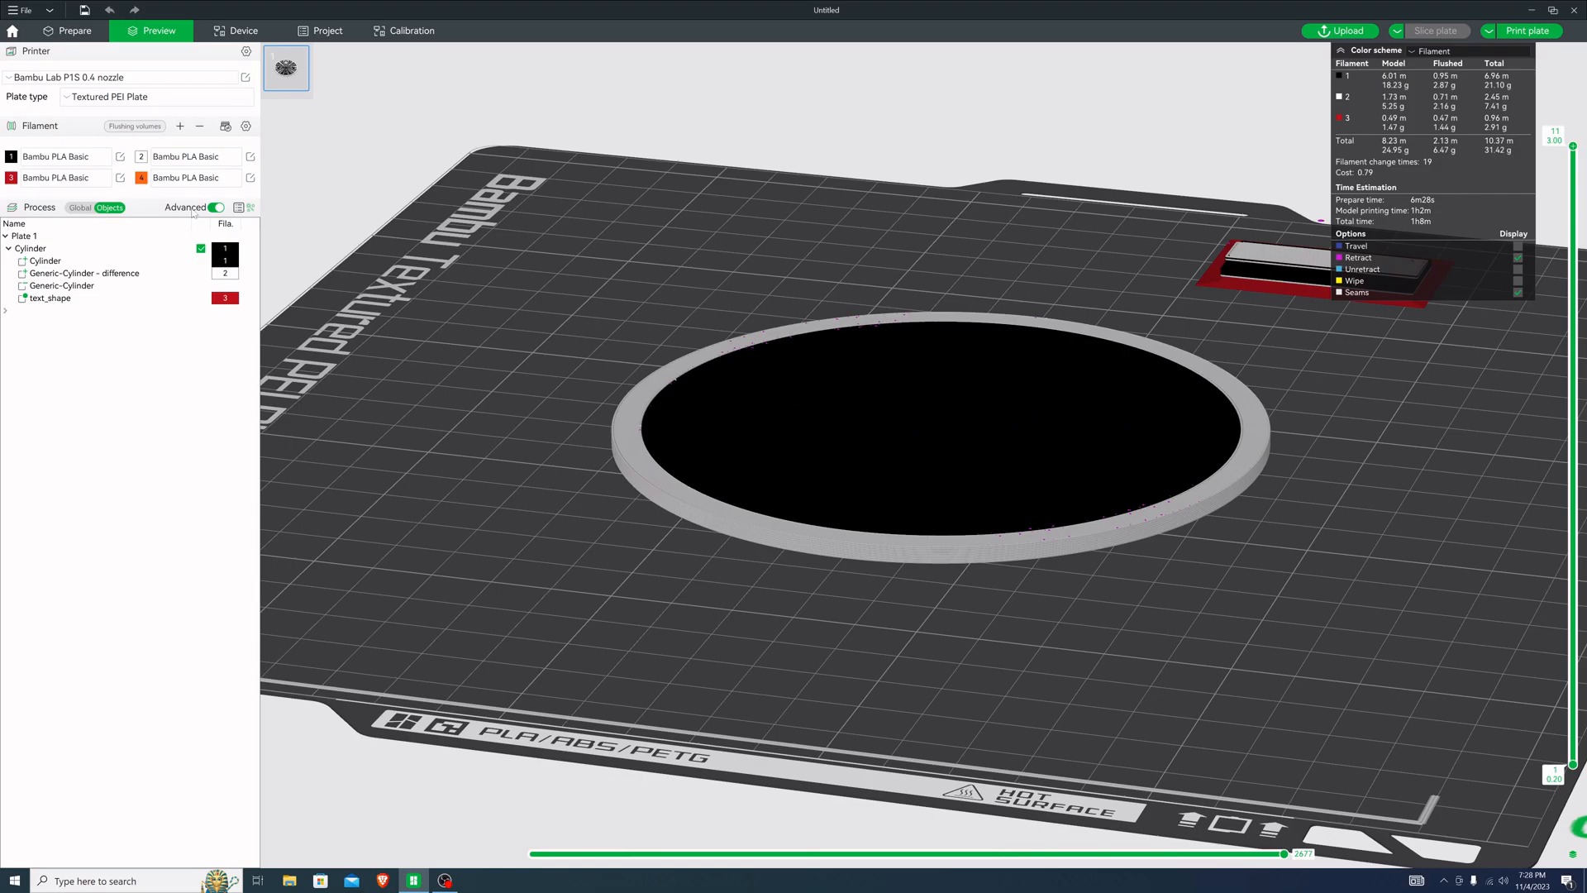
Select the text_shape part and replace its Embedded depth value with 1
left_click(77, 298)
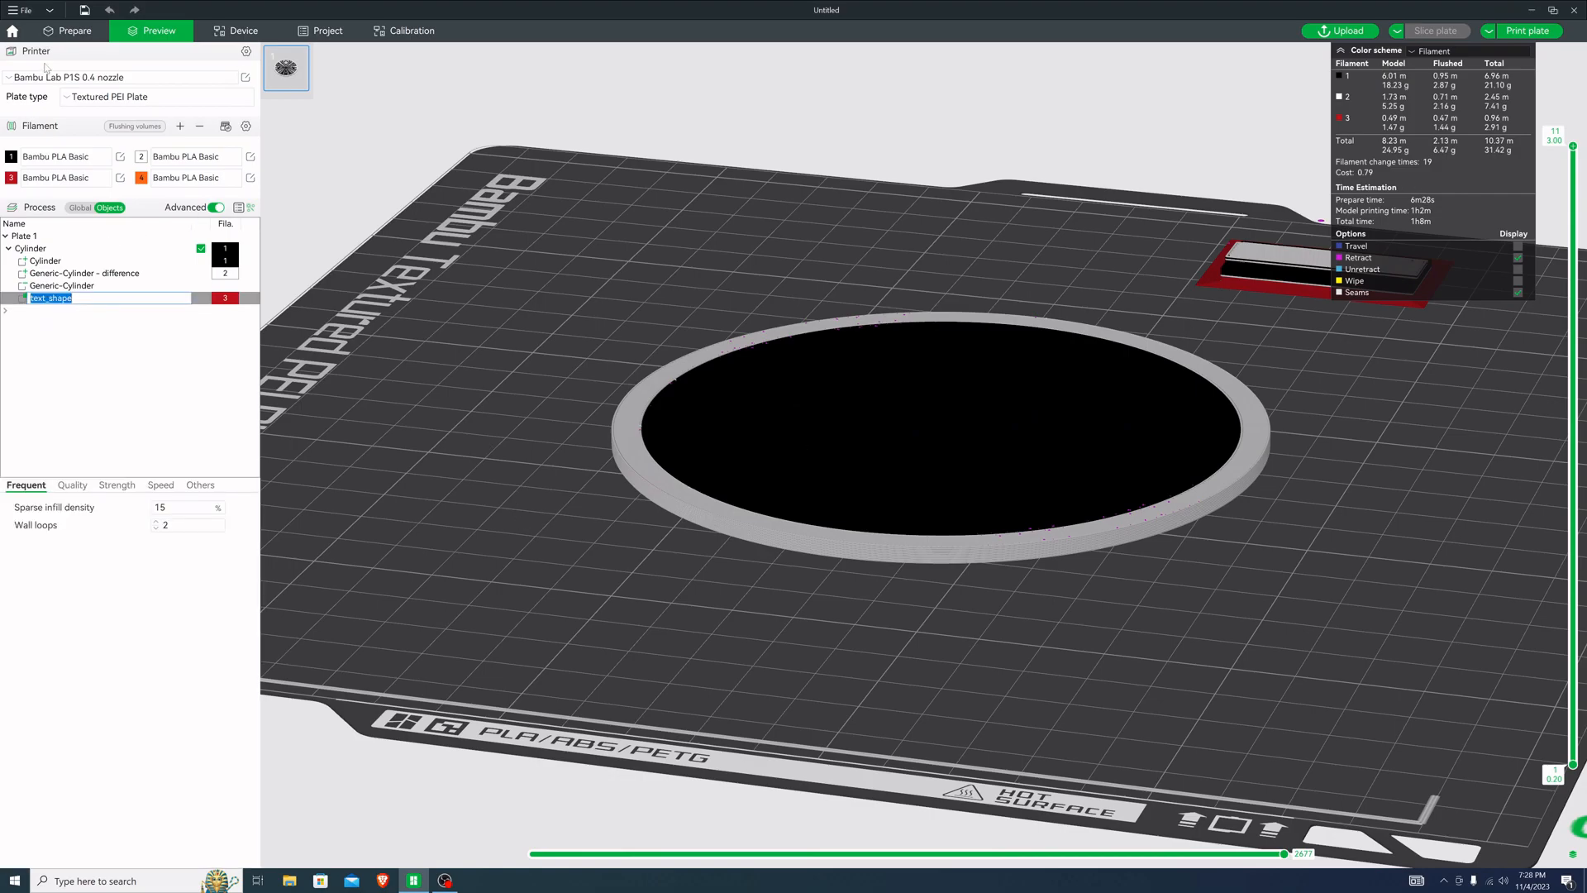
left_click(73, 33)
left_click(110, 300)
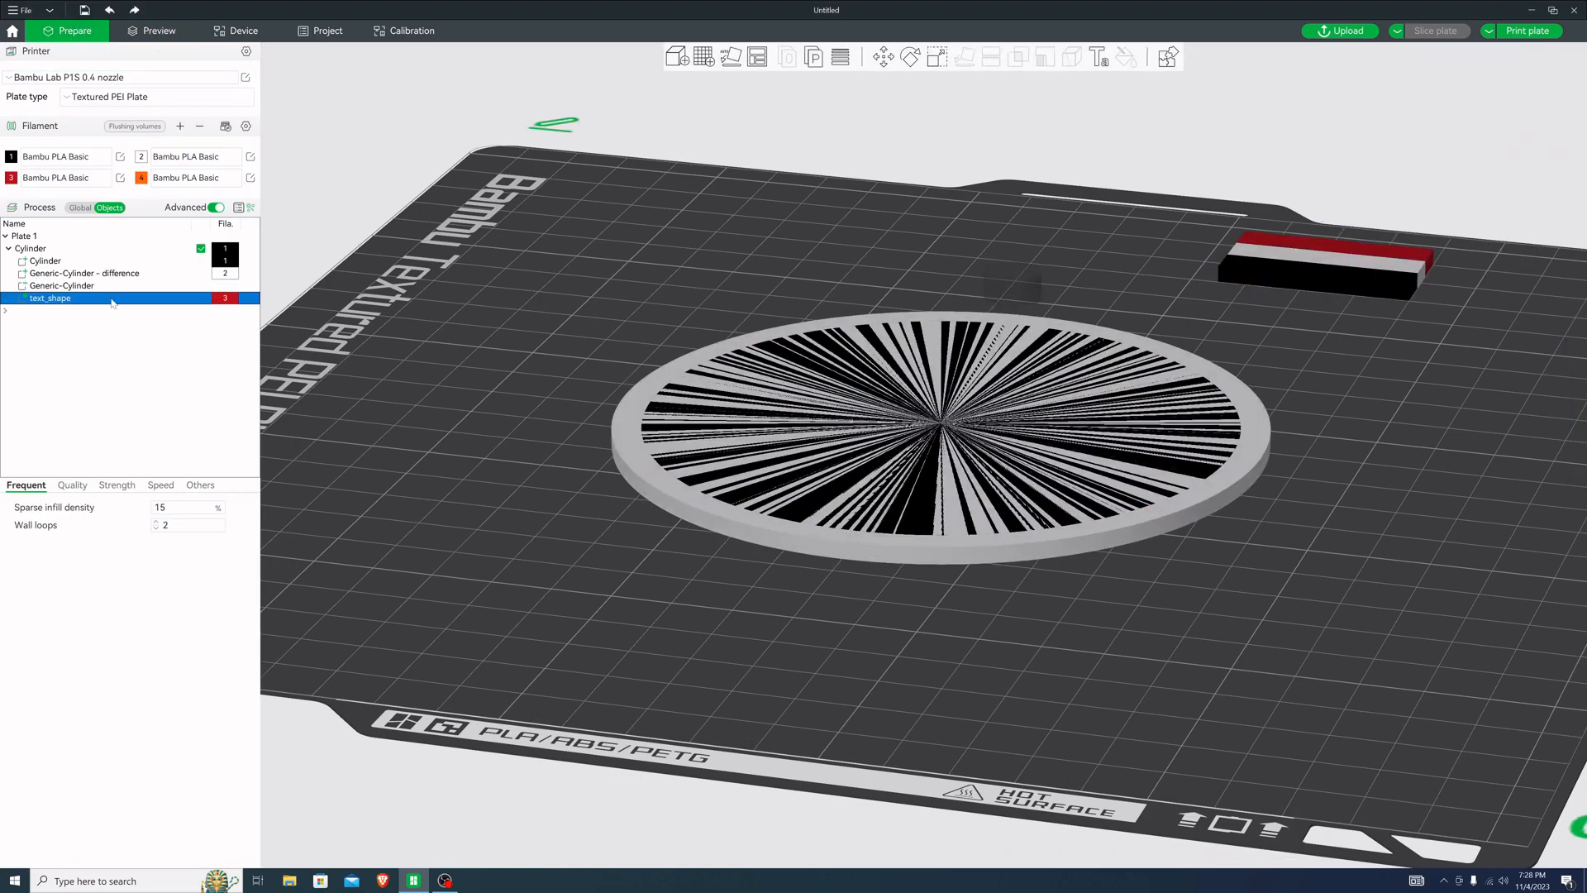
left_click(1098, 58)
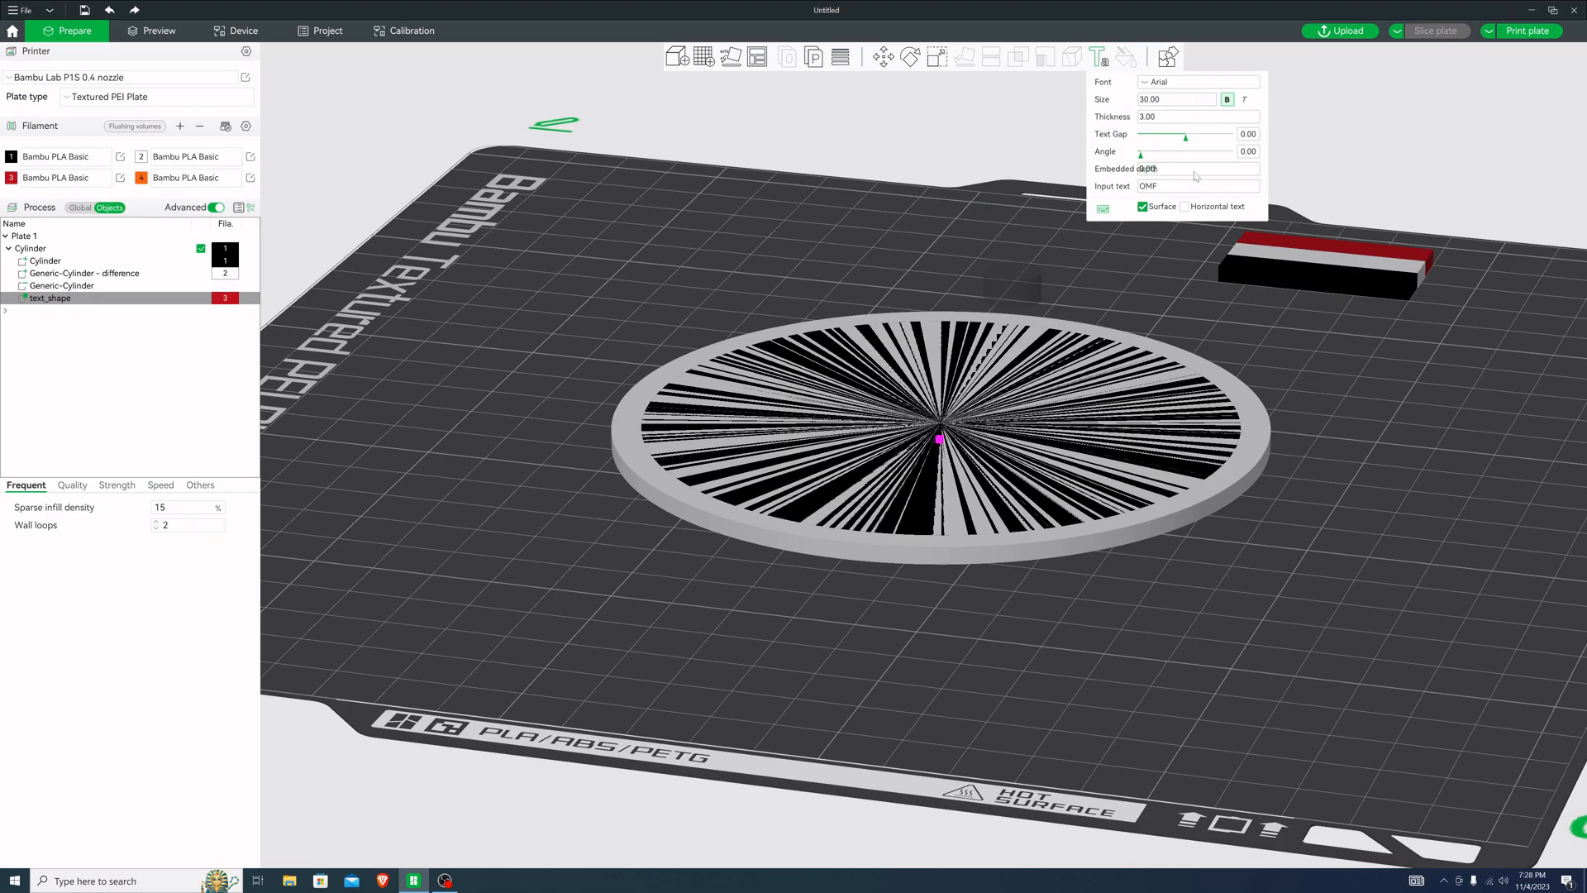
left_click(1196, 171)
key("BackSpace")
type("1")
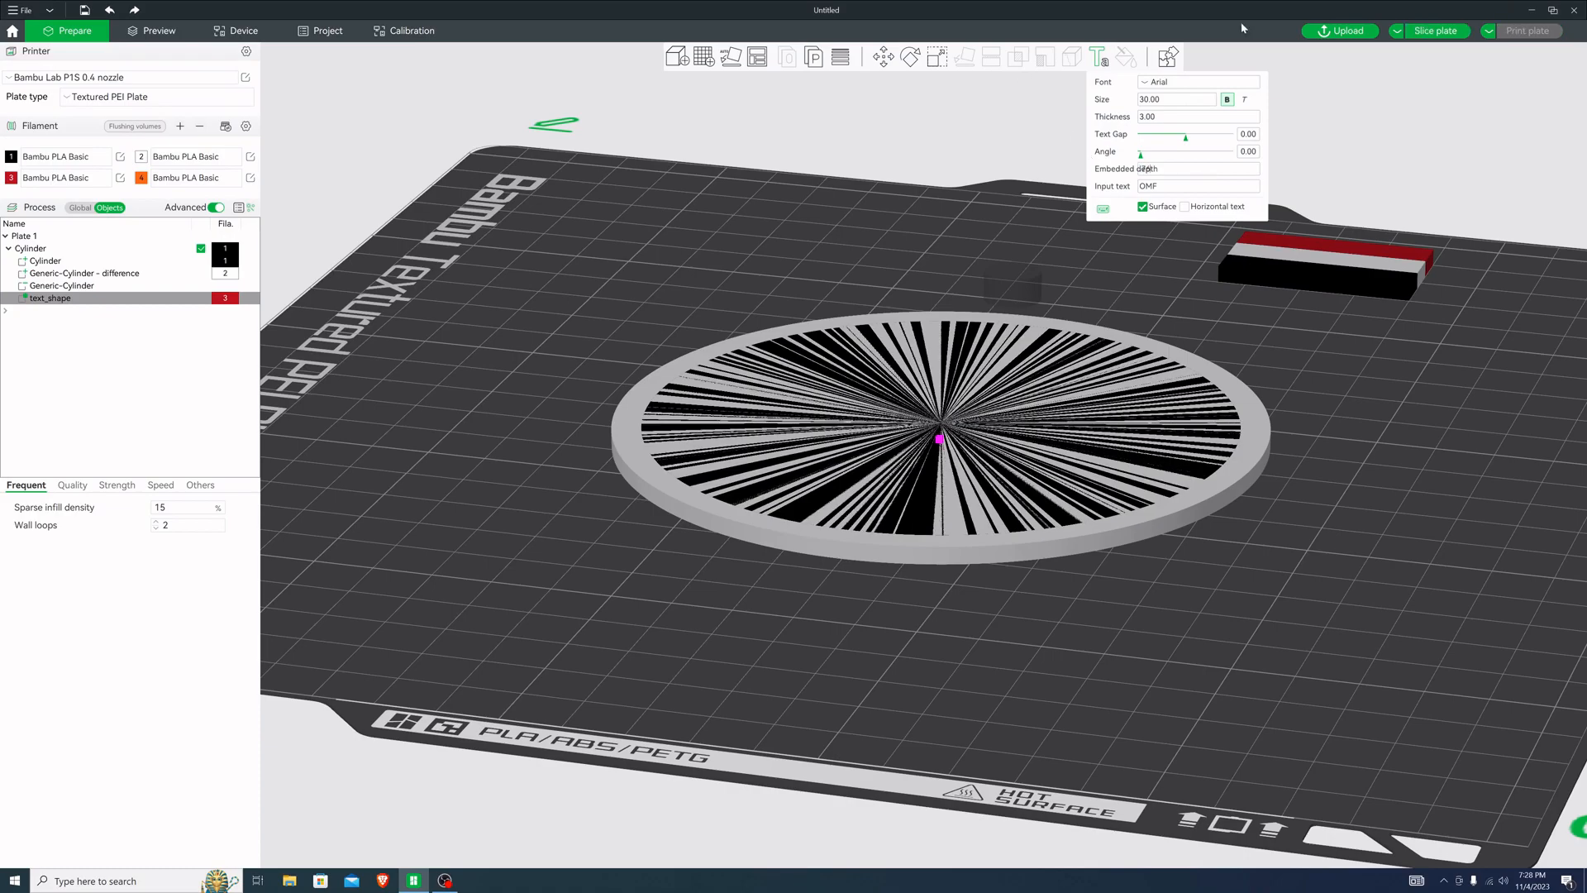
Slice the plate again and scrub the layers from top to first, viewing the red letters from underneath
left_click(1435, 30)
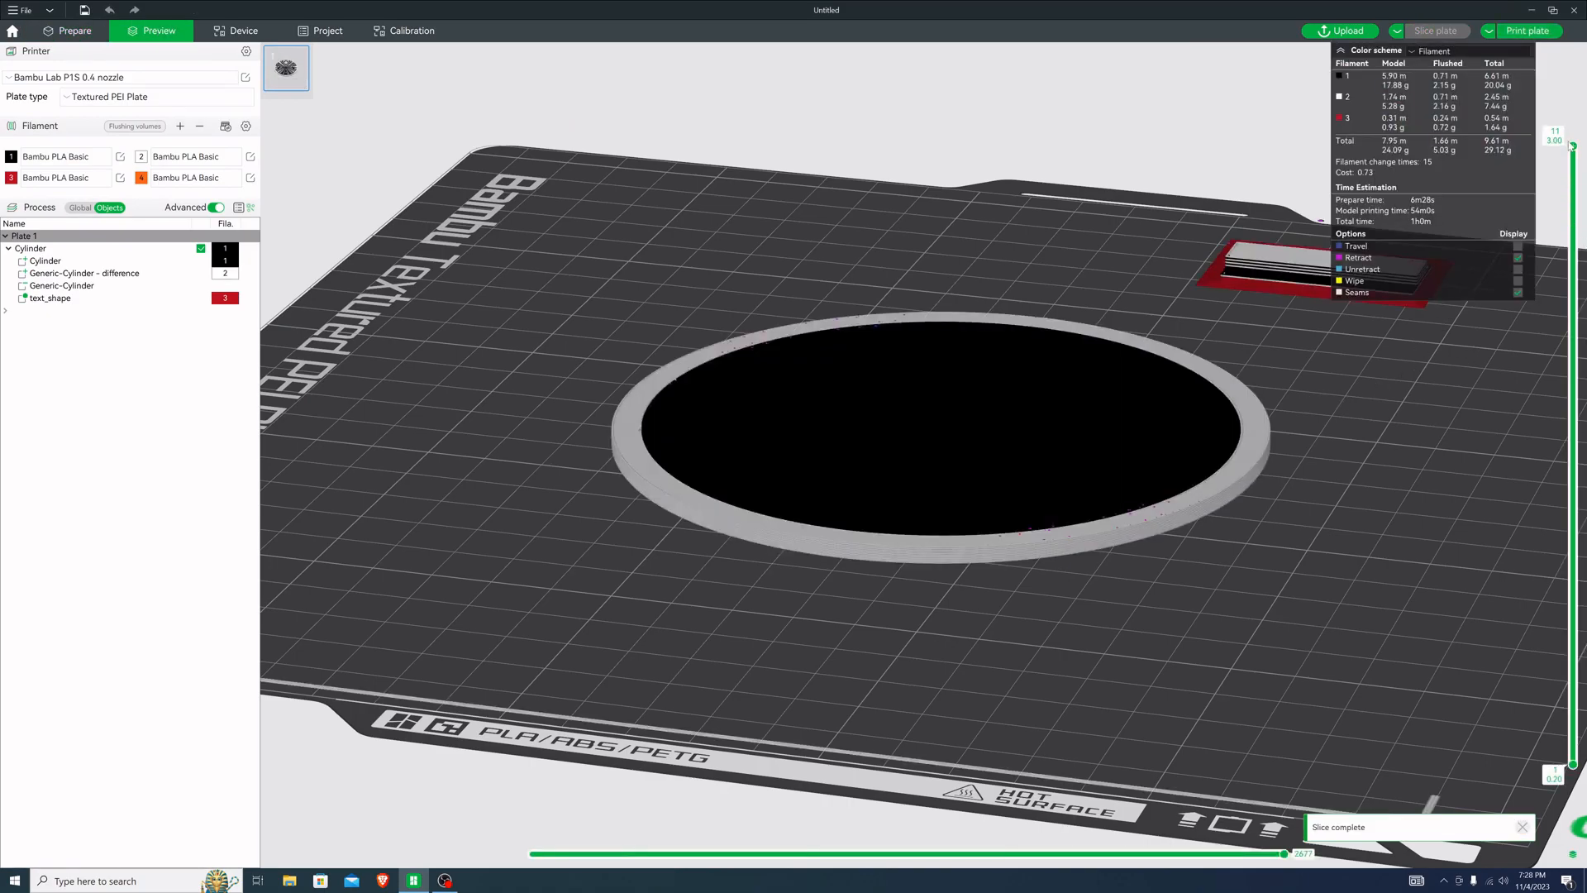
scroll(1575, 583, "down", 7)
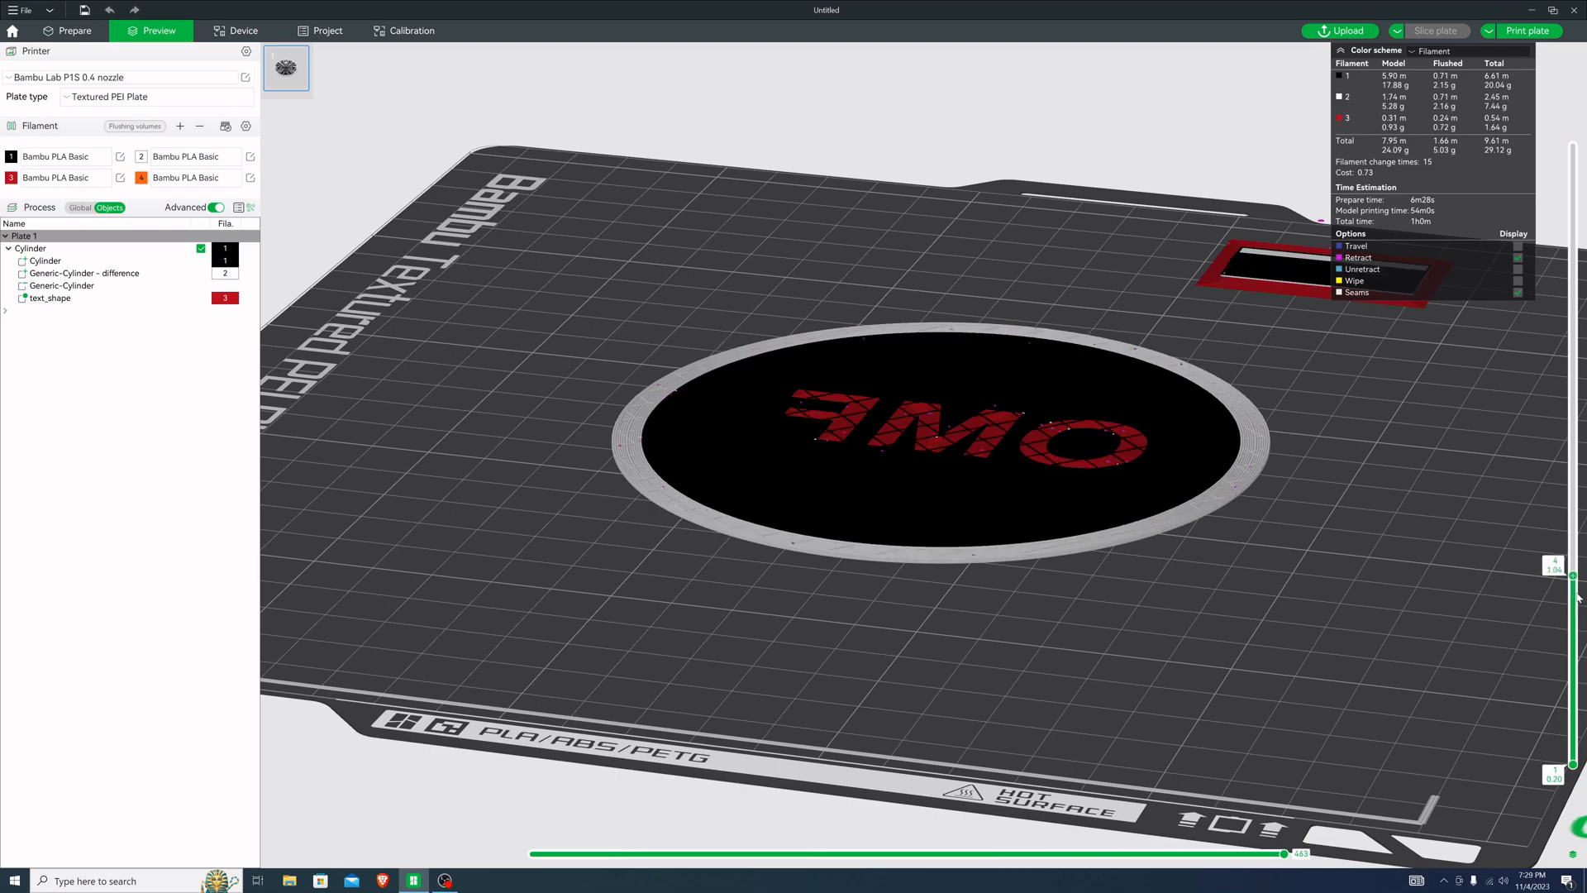
scroll(1578, 599, "down", 1)
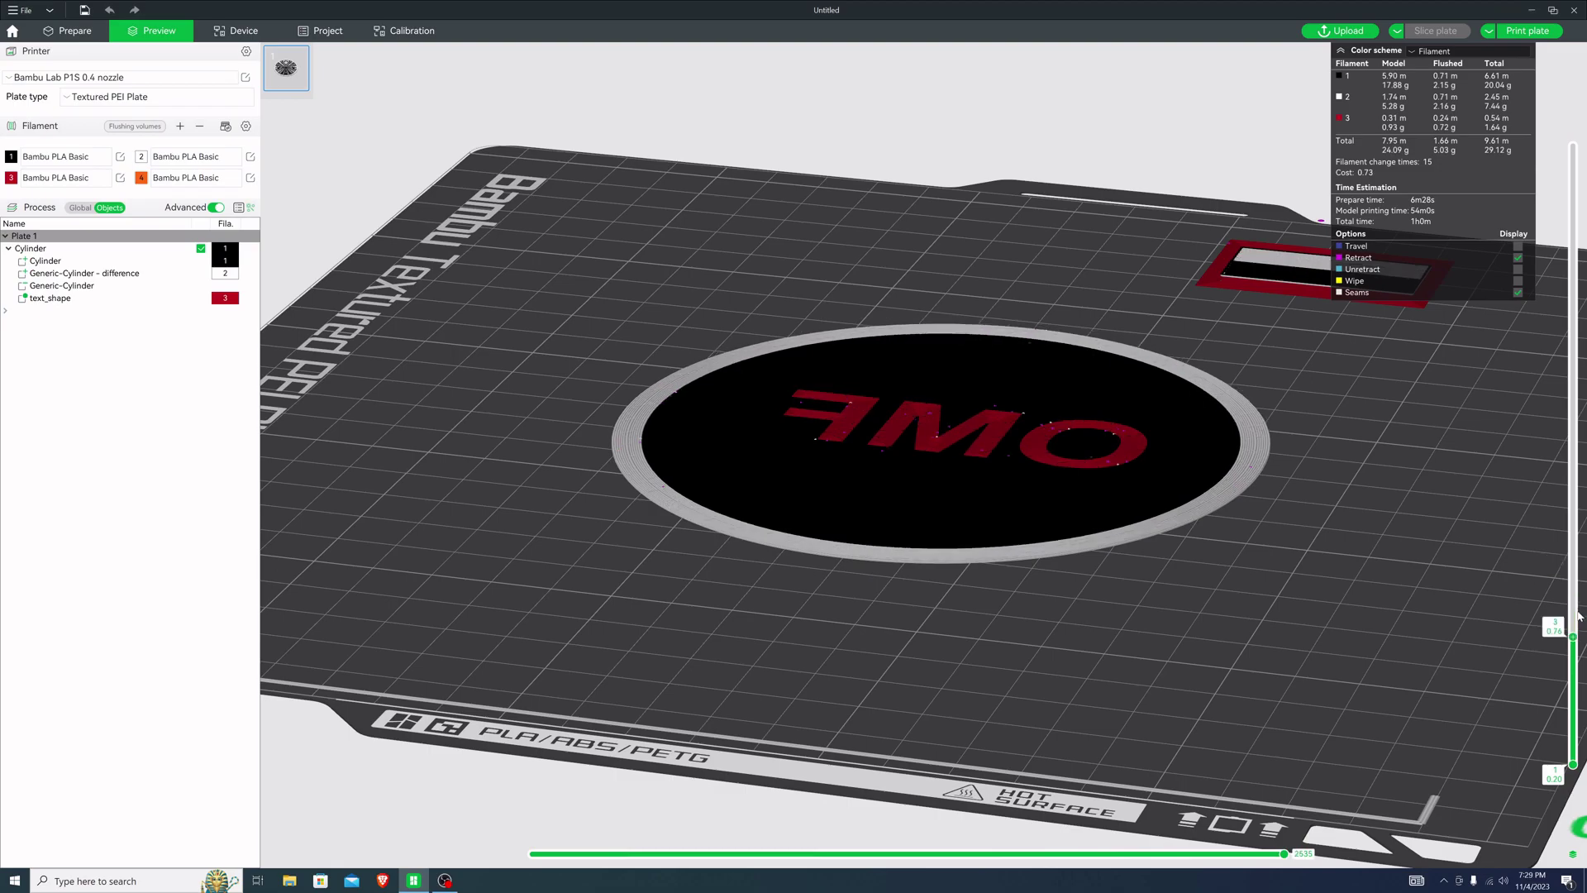
left_click_drag(1574, 637, 1581, 90)
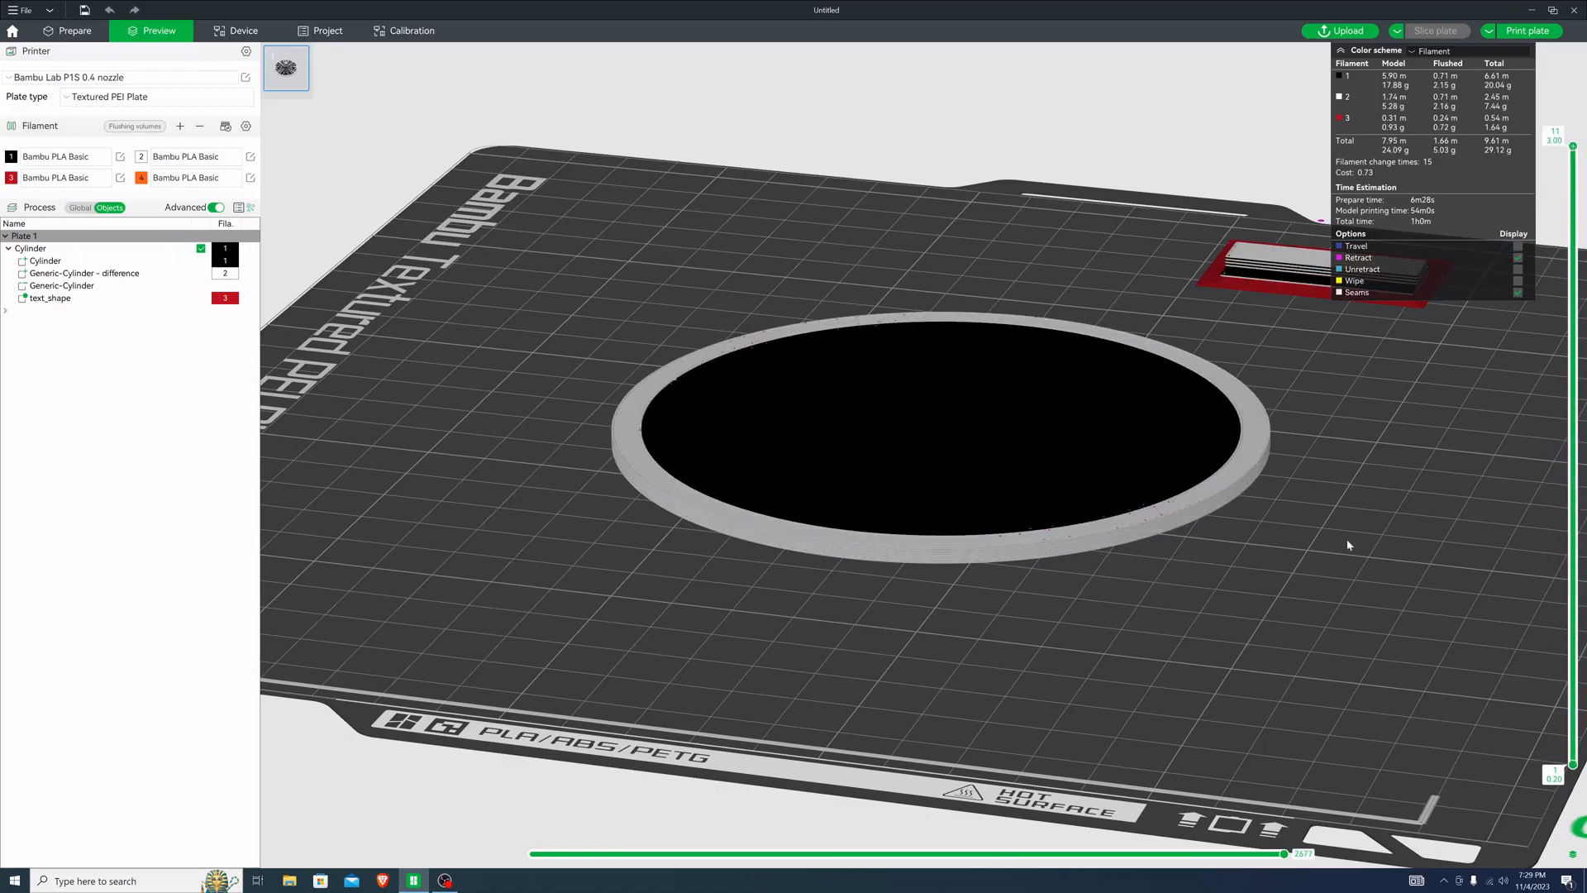
scroll(1301, 608, "down", 2)
scroll(1255, 344, "up", 1)
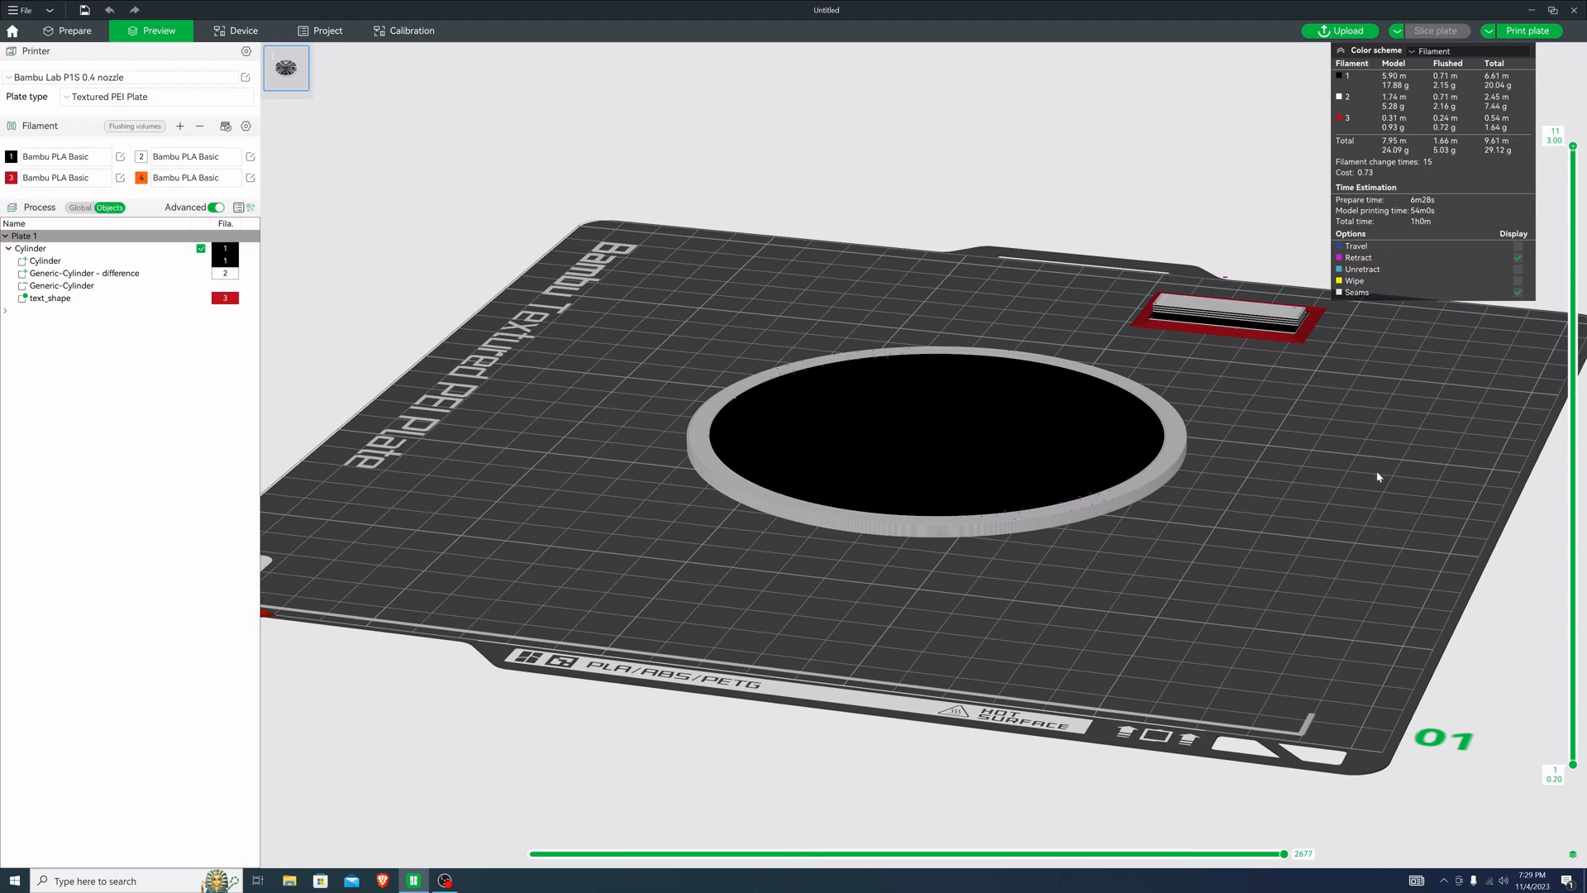
mouse_move(1574, 147)
left_mouse_down()
mouse_move(1574, 763)
mouse_move(1573, 137)
left_mouse_up()
mouse_move(1267, 662)
left_mouse_down()
mouse_move(1383, 609)
mouse_move(1369, 550)
left_mouse_up()
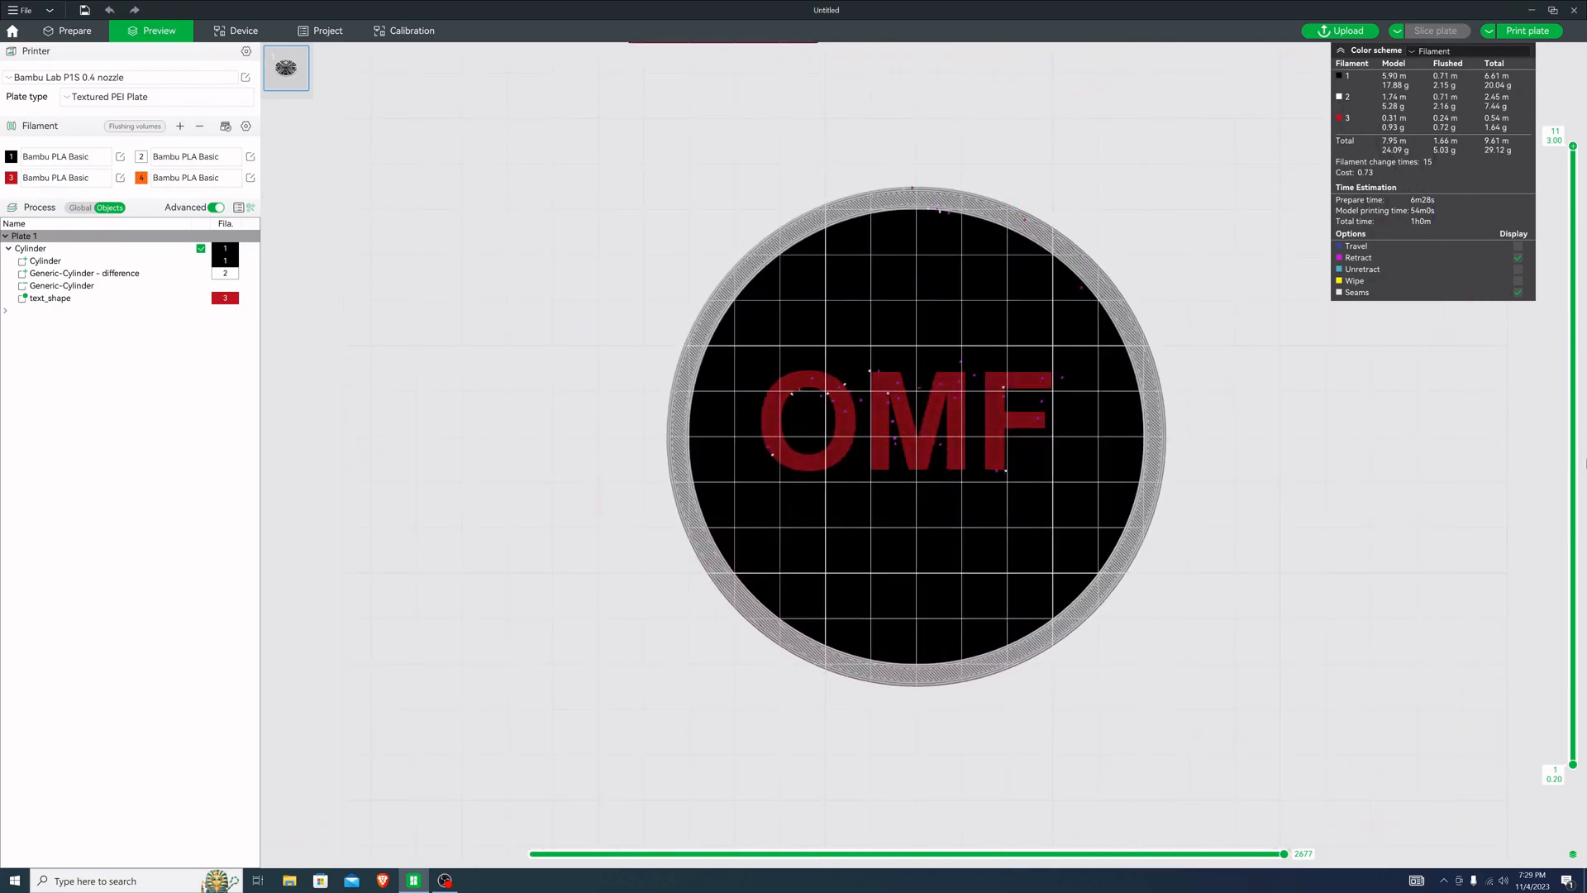